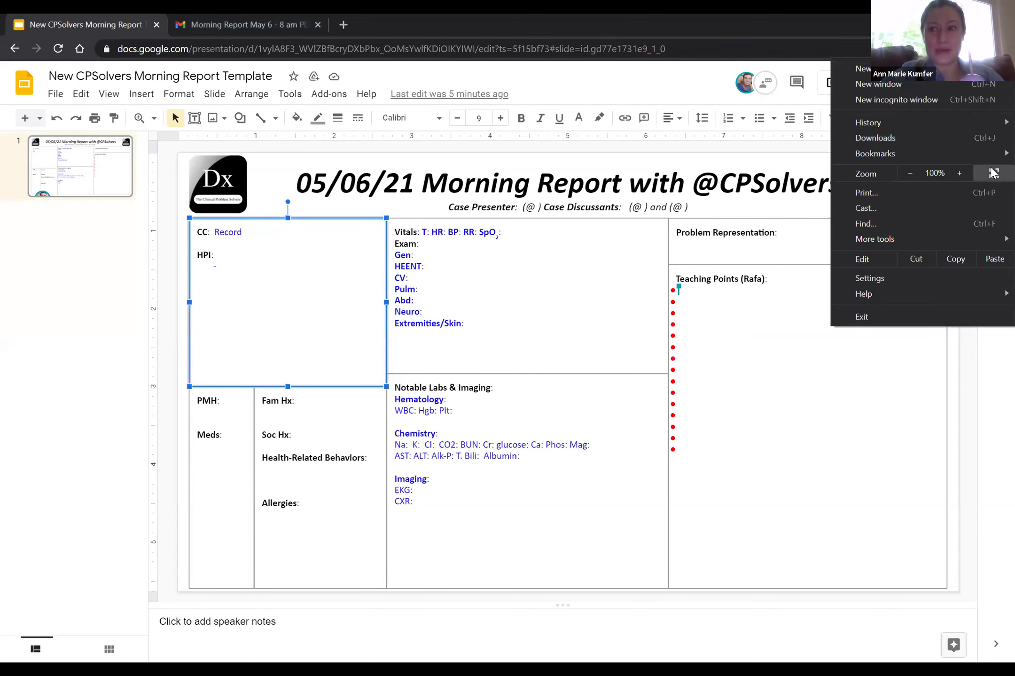
# Make the browser full screen and delete the placeholder word 'Record' from the CC line
pyautogui.click(993, 173)
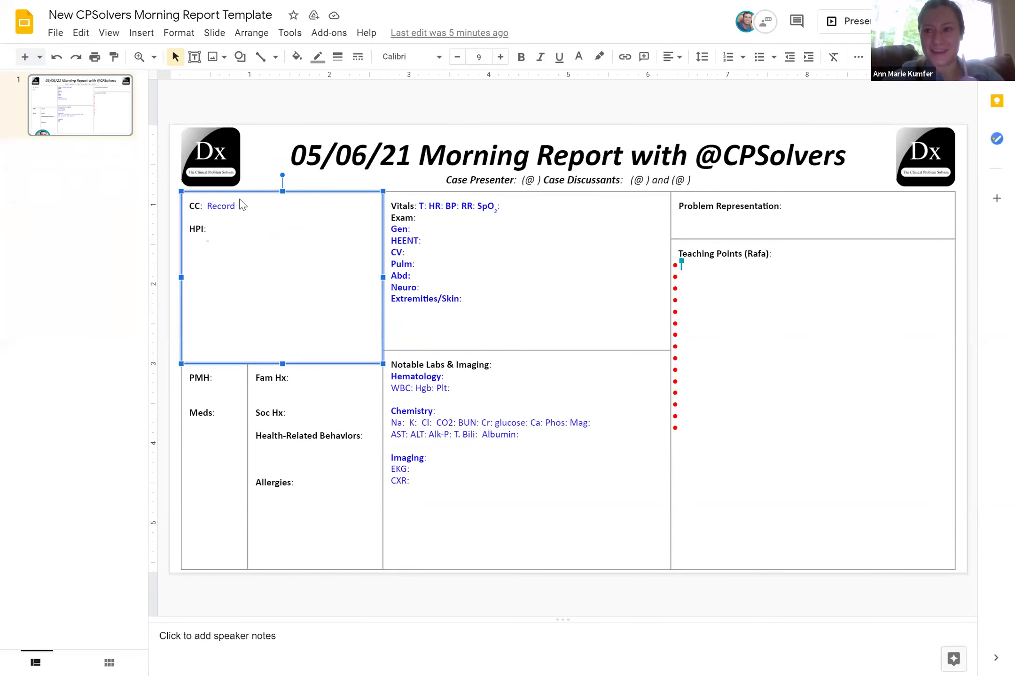
pyautogui.click(240, 206)
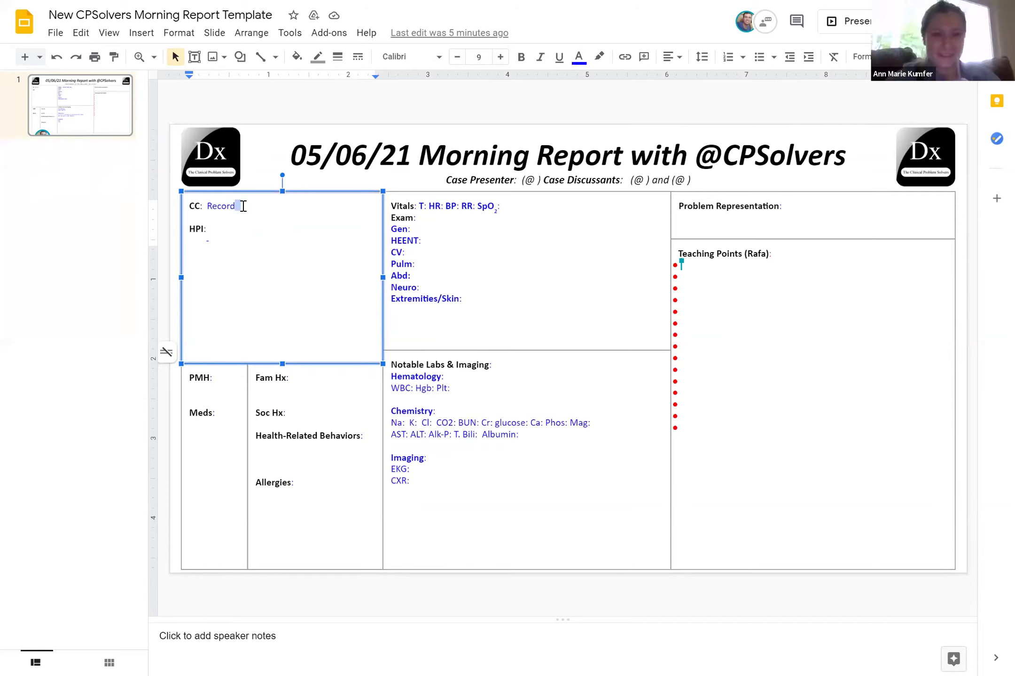
pyautogui.press('BackSpace')
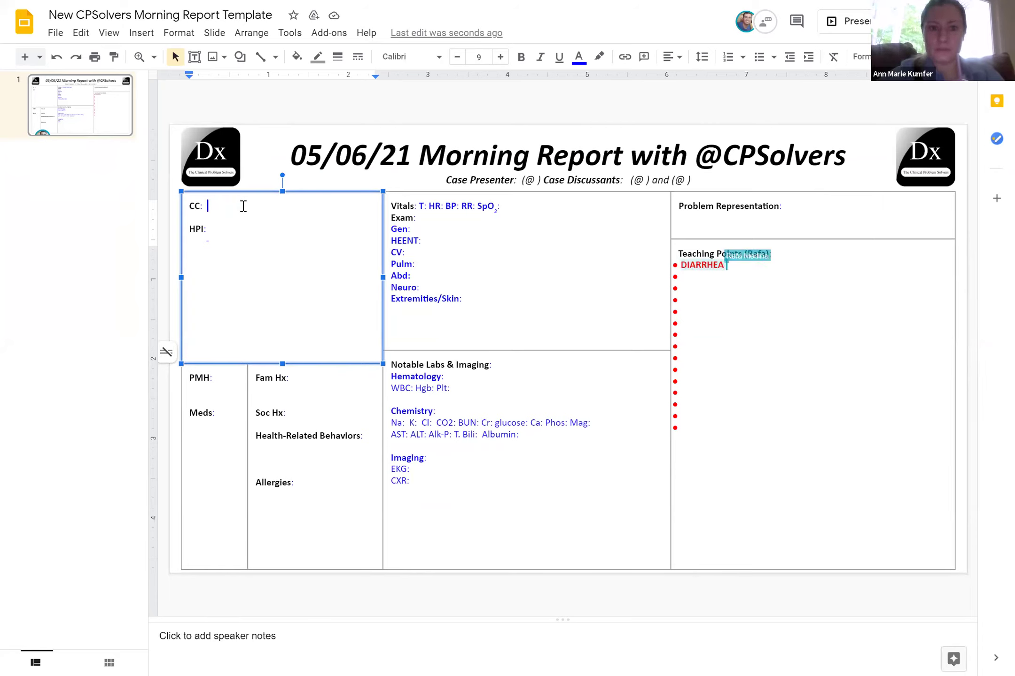
# Write the HPI: 65M, 2.5 months diarrhea, 10-12 movements, 40 lb weight loss, no fever, chills or joint pain
pyautogui.press('Down')
pyautogui.press('Down')
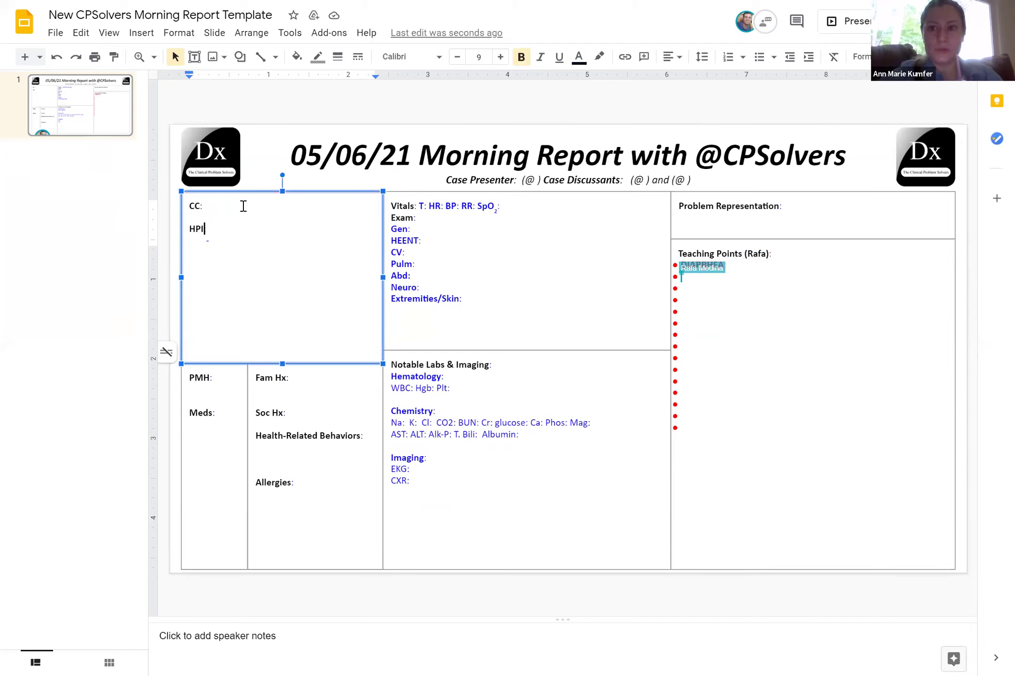
pyautogui.write(': 65M p/w ')
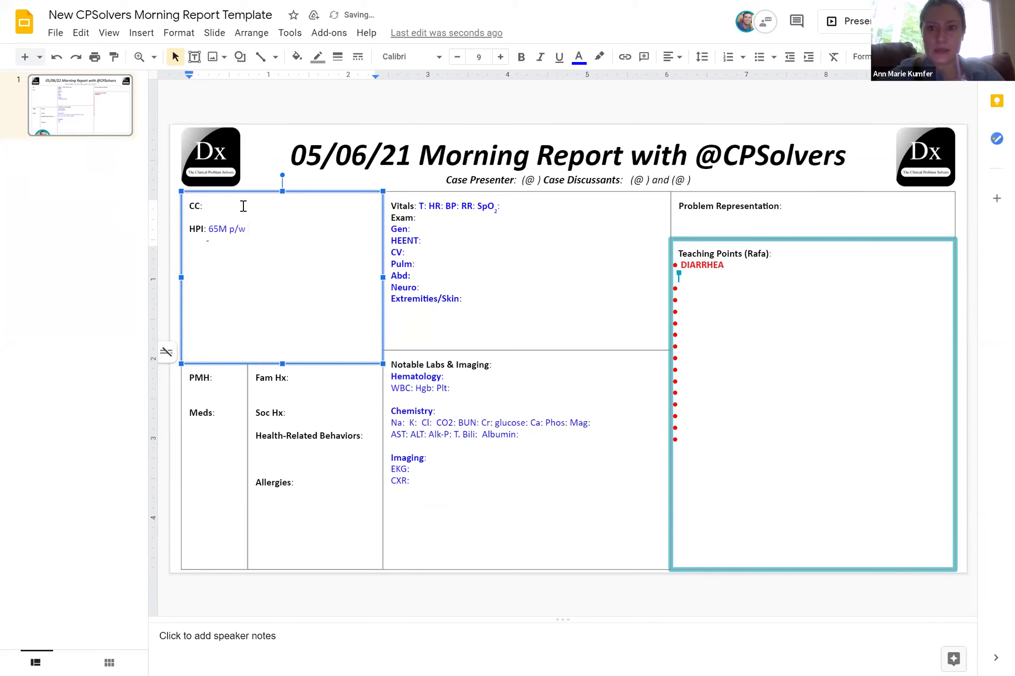
pyautogui.write('diarrhea')
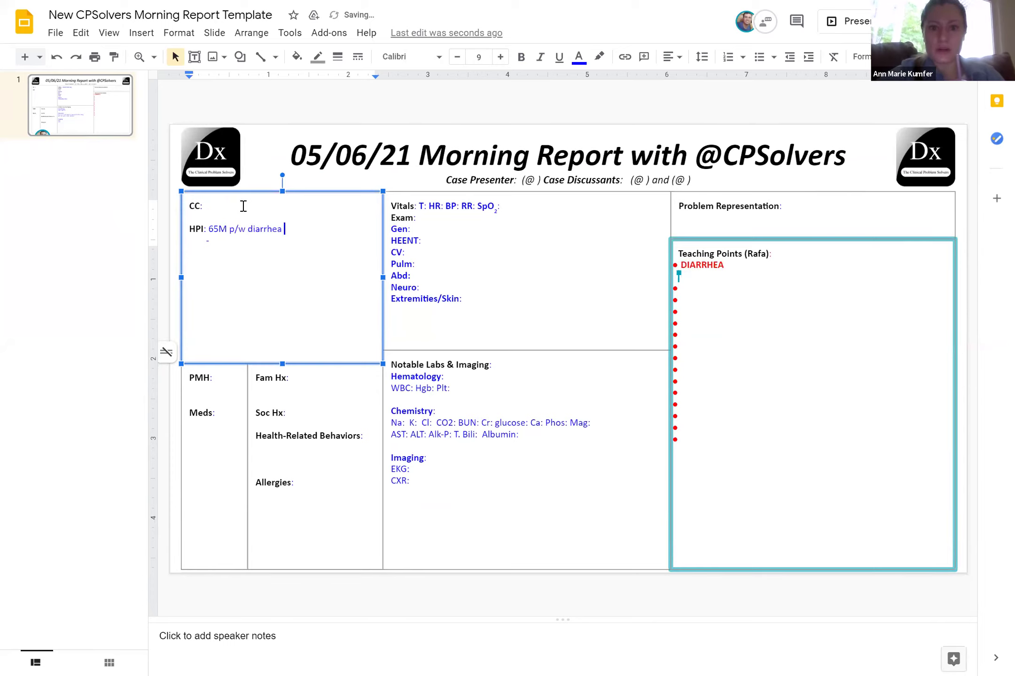
pyautogui.write(' 2.5 mo. Occurs during the day')
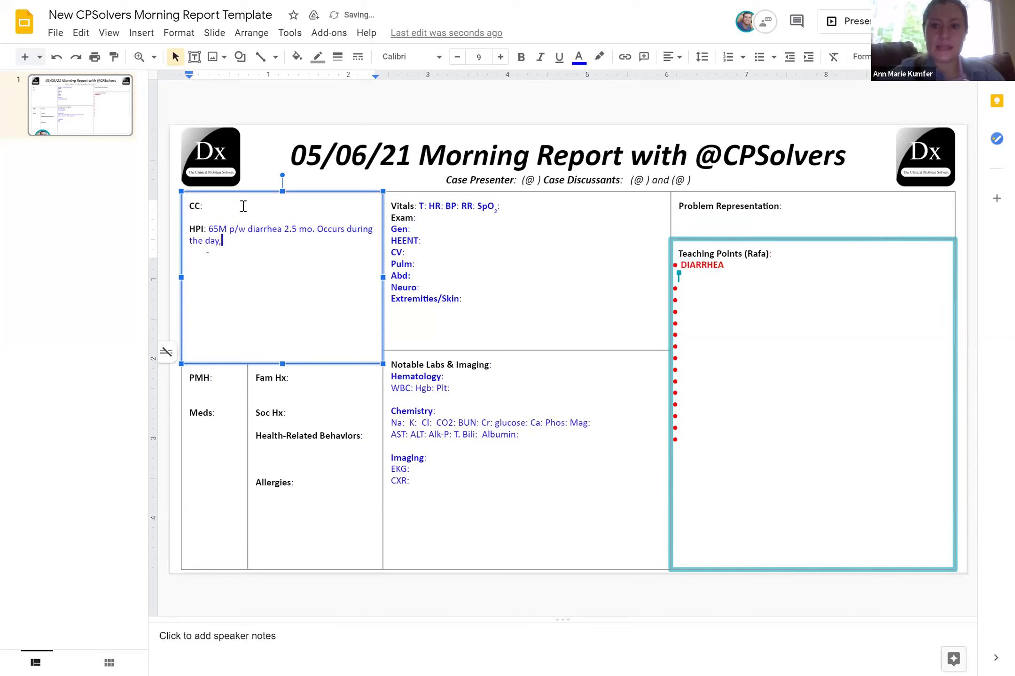
pyautogui.write(',throught night, 10-1')
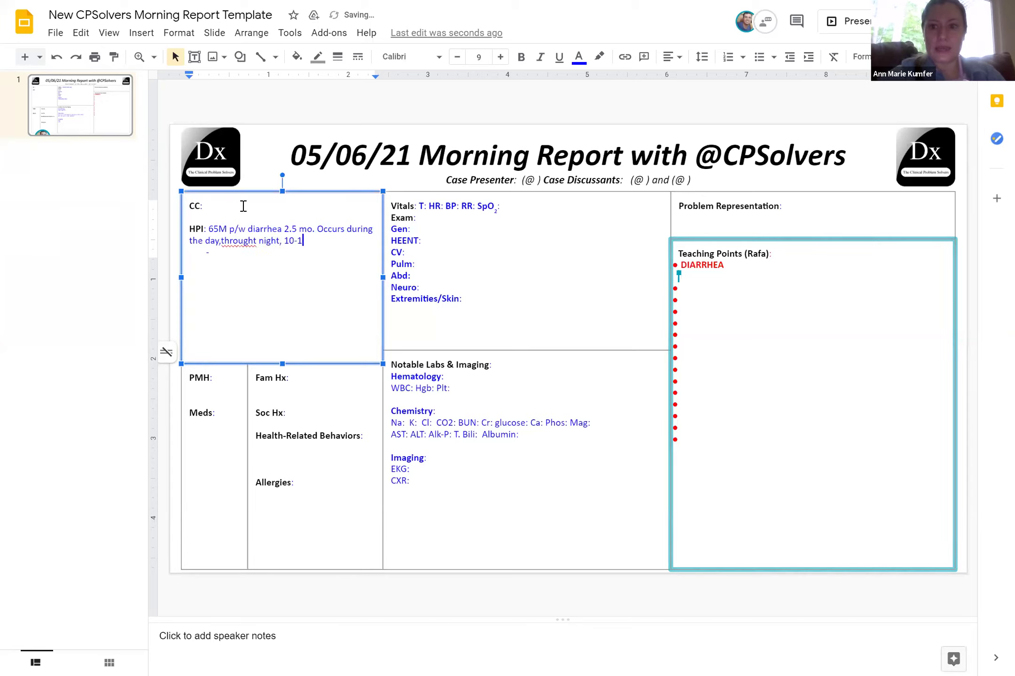
pyautogui.write('2 bowe')
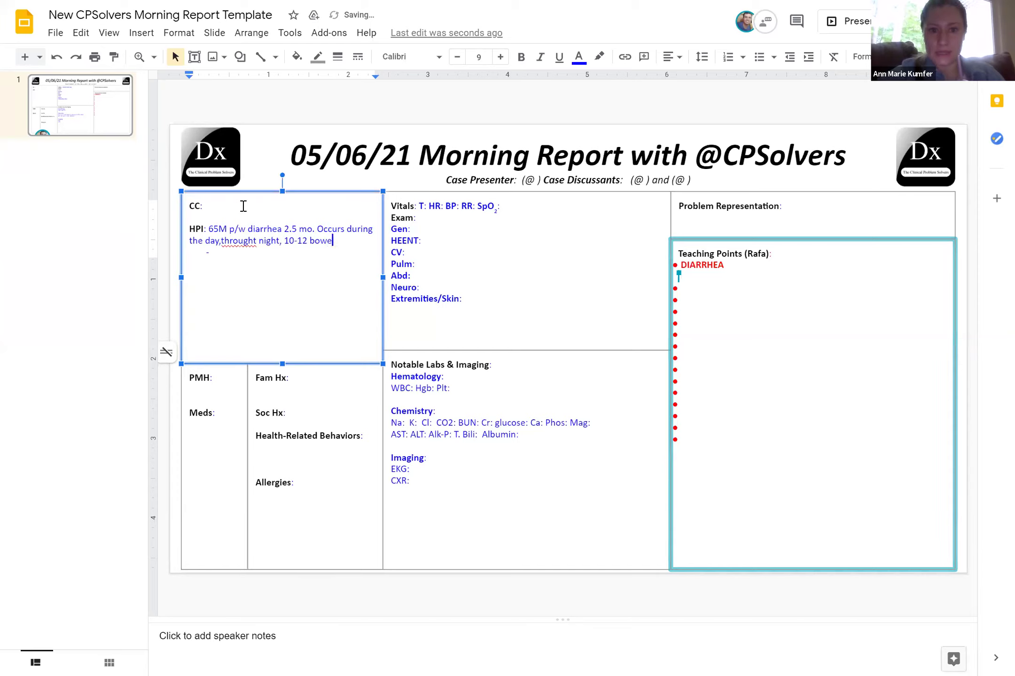
pyautogui.write('l movements')
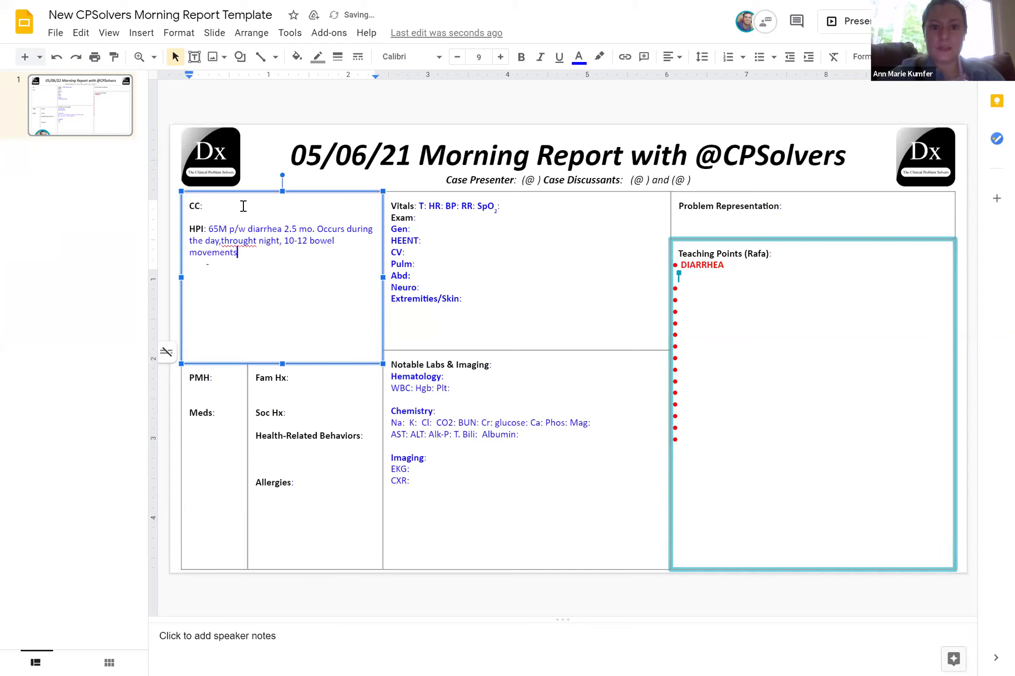
pyautogui.write(', watery w')
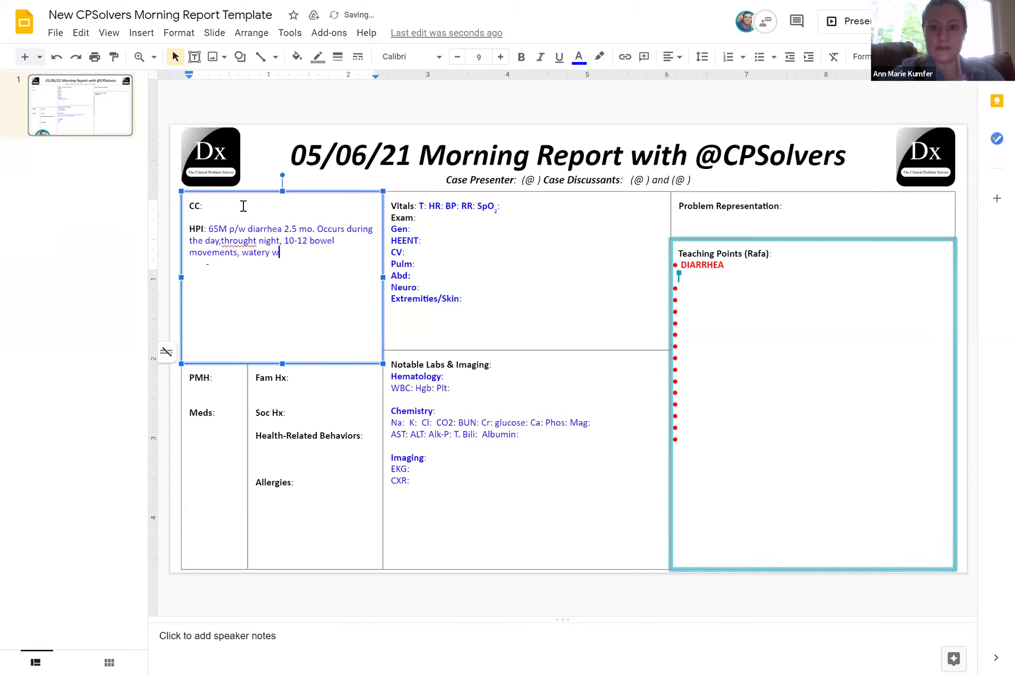
pyautogui.write('/o blood.')
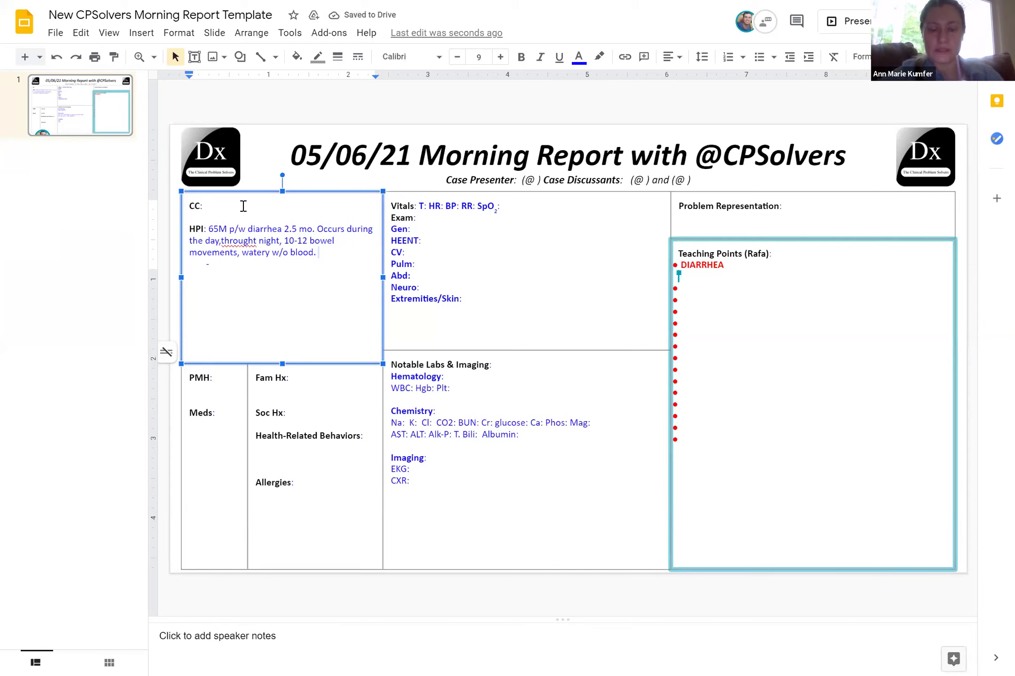
pyautogui.press('Return')
pyautogui.write('No triggers. 40')
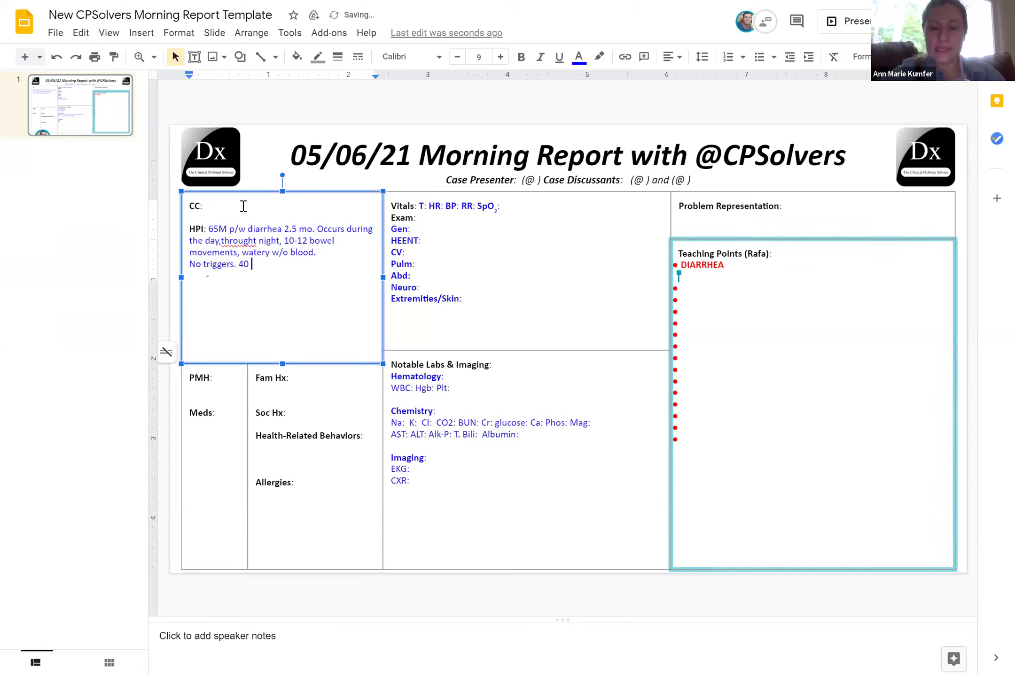
pyautogui.write('lb weight loss, fatigue, generali')
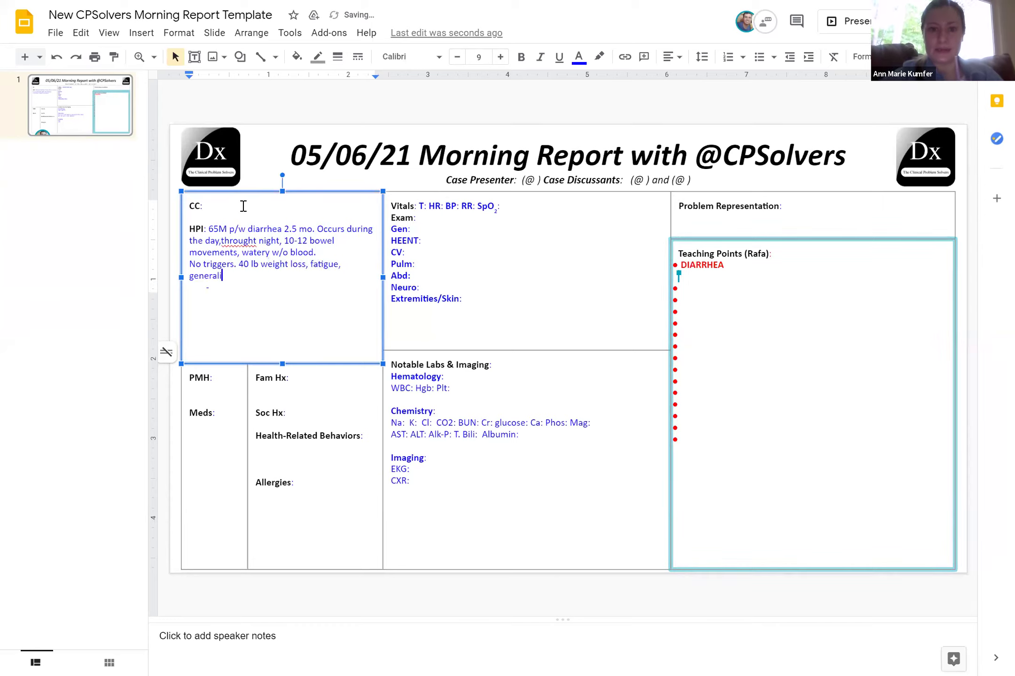
pyautogui.write('sed weakness,')
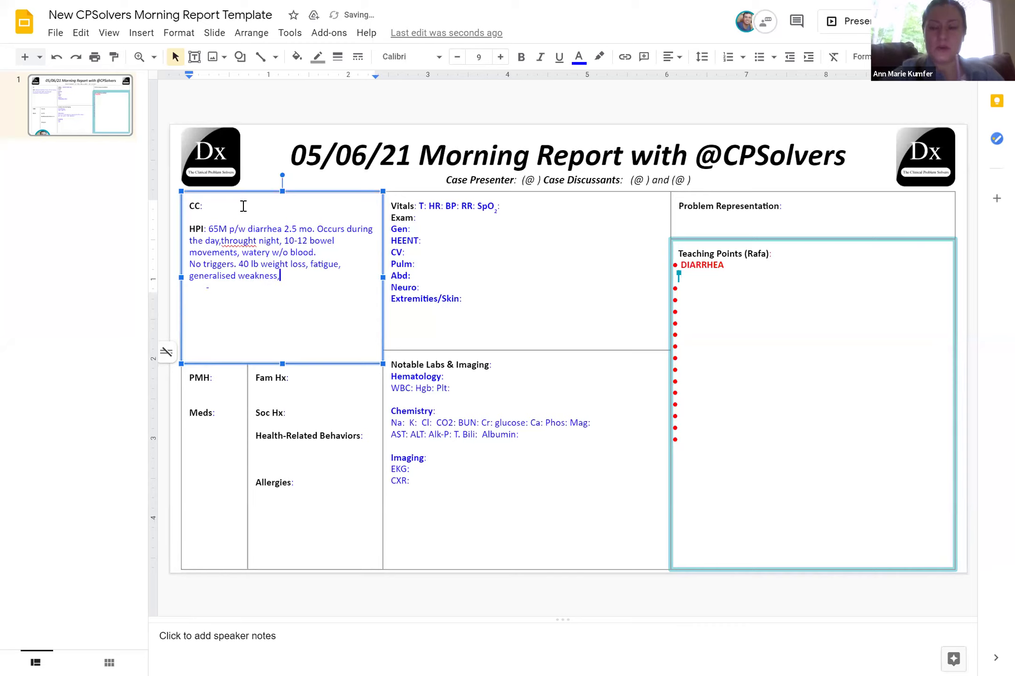
pyautogui.write(' intermittent nausea vomiting, denies abdomi')
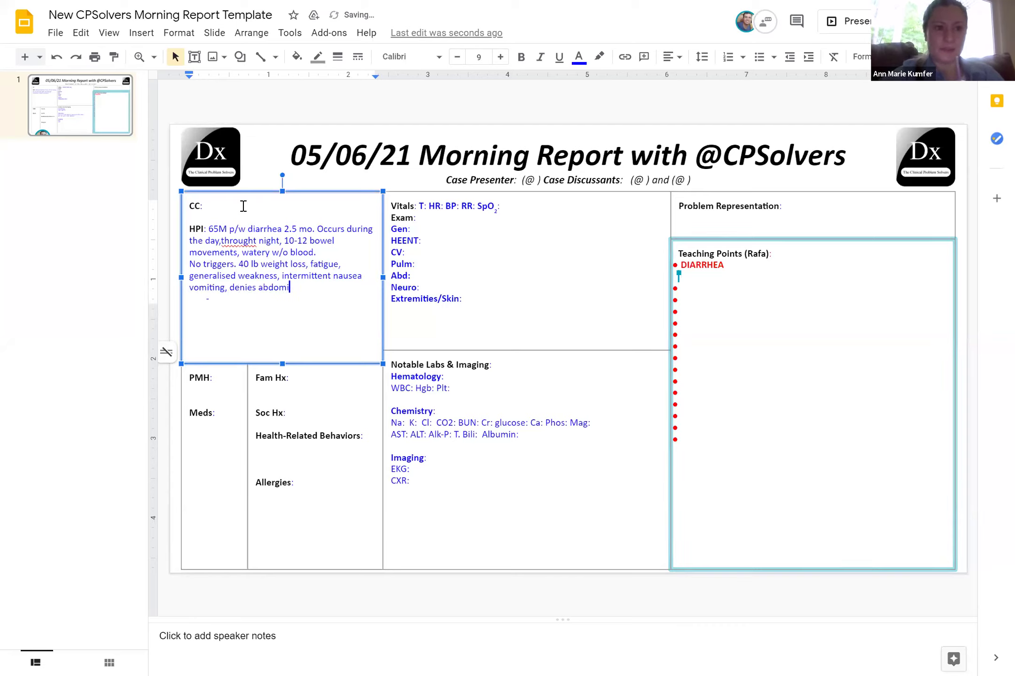
pyautogui.write('nal pain.')
pyautogui.press('Return')
pyautogui.press('Return')
pyautogui.write('No fever, chills o')
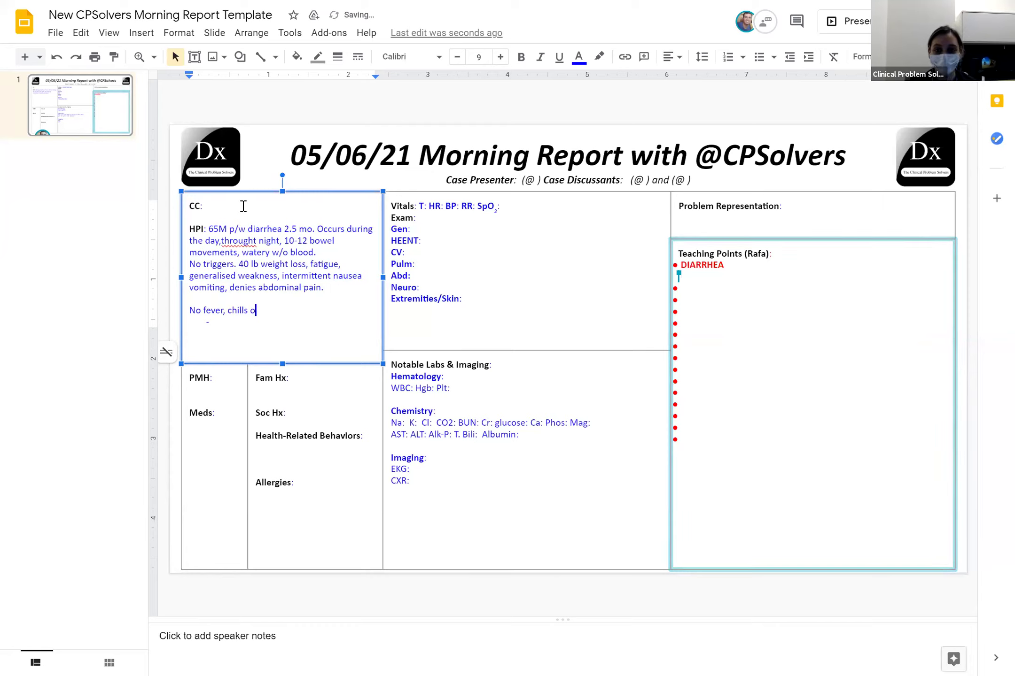
pyautogui.write('r joint pain.')
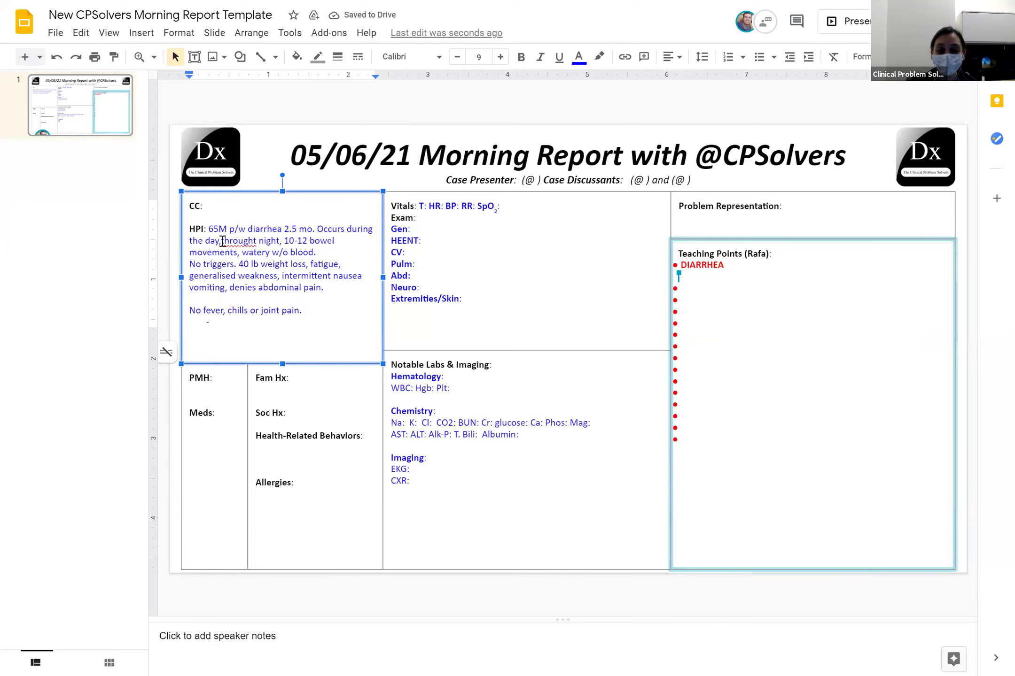
# Fix the HPI wording: add a comma after 'day', correct to 'throughout the', and insert 'since'
pyautogui.click(222, 241)
pyautogui.write(',')
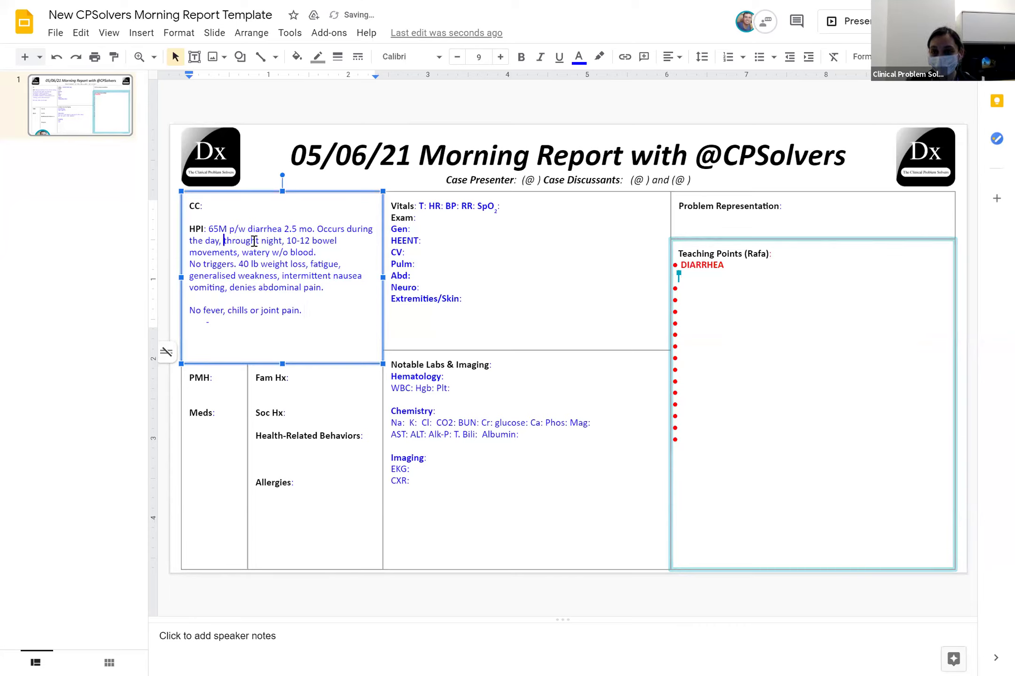
pyautogui.click(257, 241)
pyautogui.write('ou')
pyautogui.press('Delete')
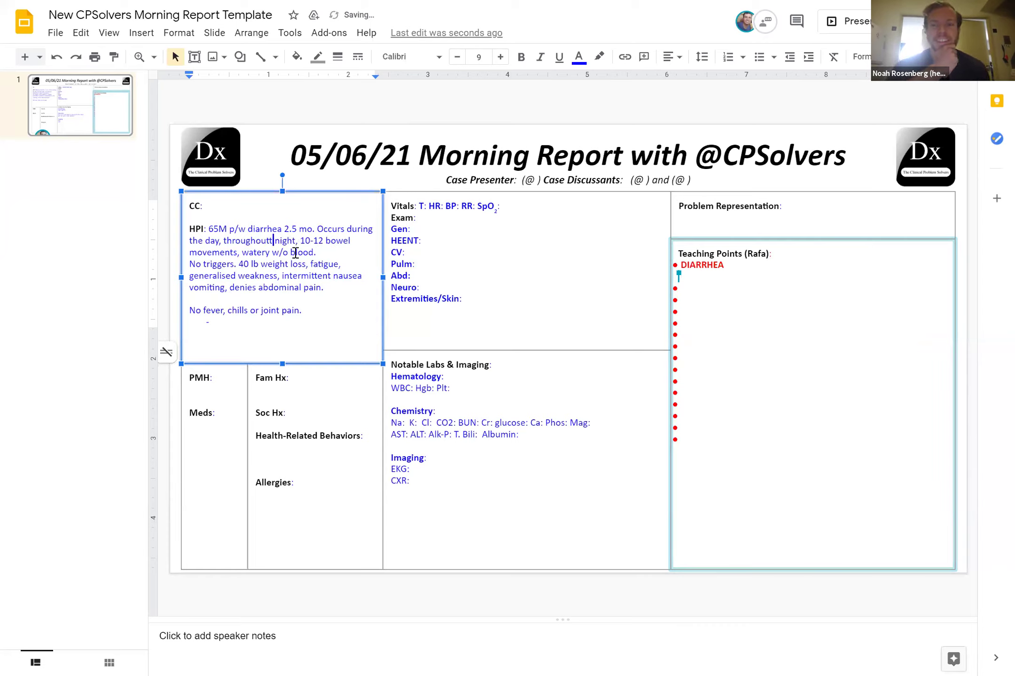
pyautogui.press('BackSpace')
pyautogui.write('the')
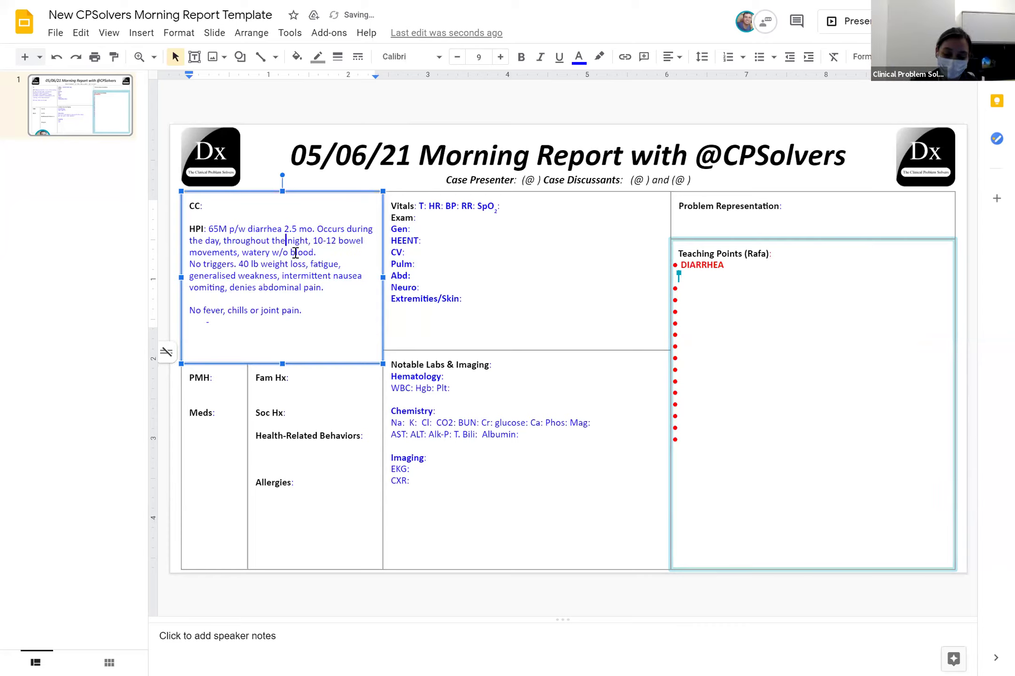
pyautogui.click(283, 229)
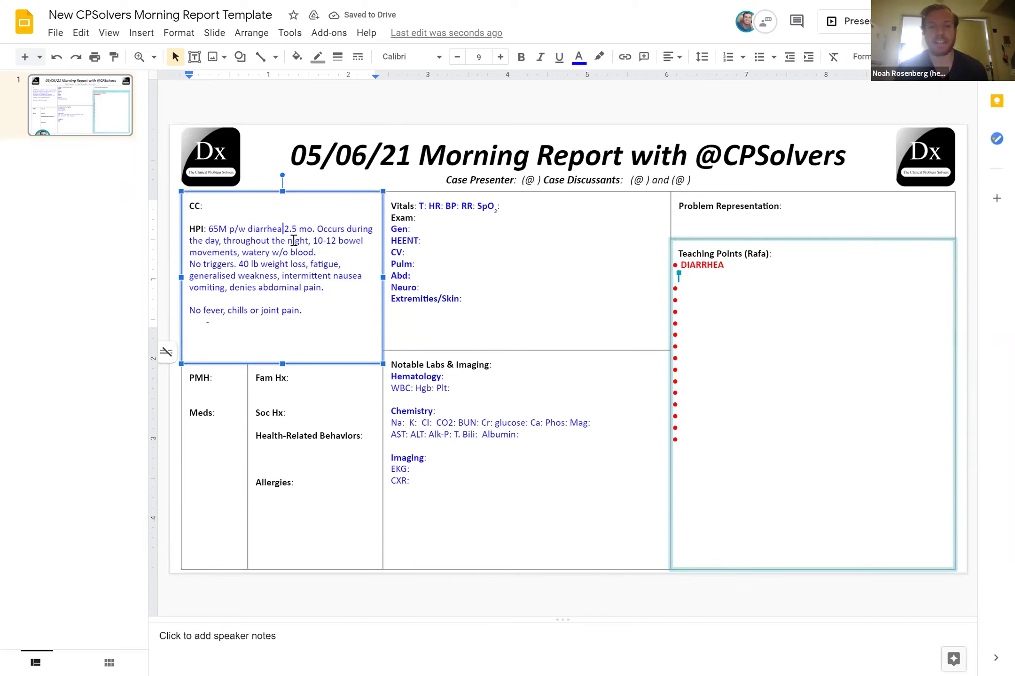
pyautogui.write('since')
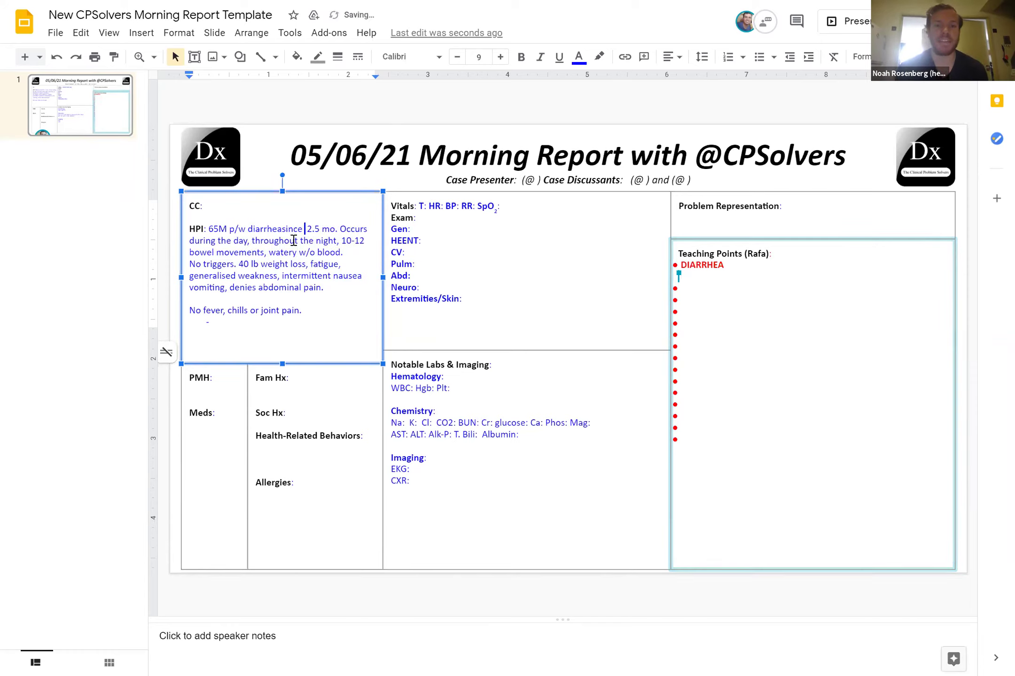
pyautogui.press('BackSpace')
pyautogui.press('BackSpace')
pyautogui.press('BackSpace')
pyautogui.press('BackSpace')
pyautogui.press('BackSpace')
pyautogui.press('BackSpace')
pyautogui.write('si')
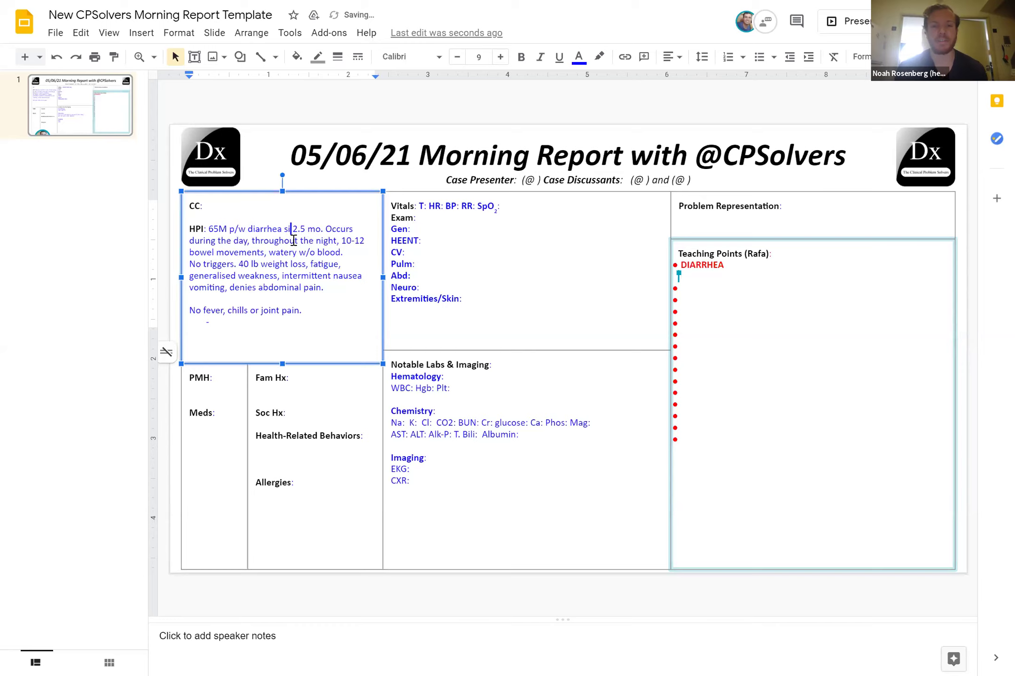
pyautogui.write('nce')
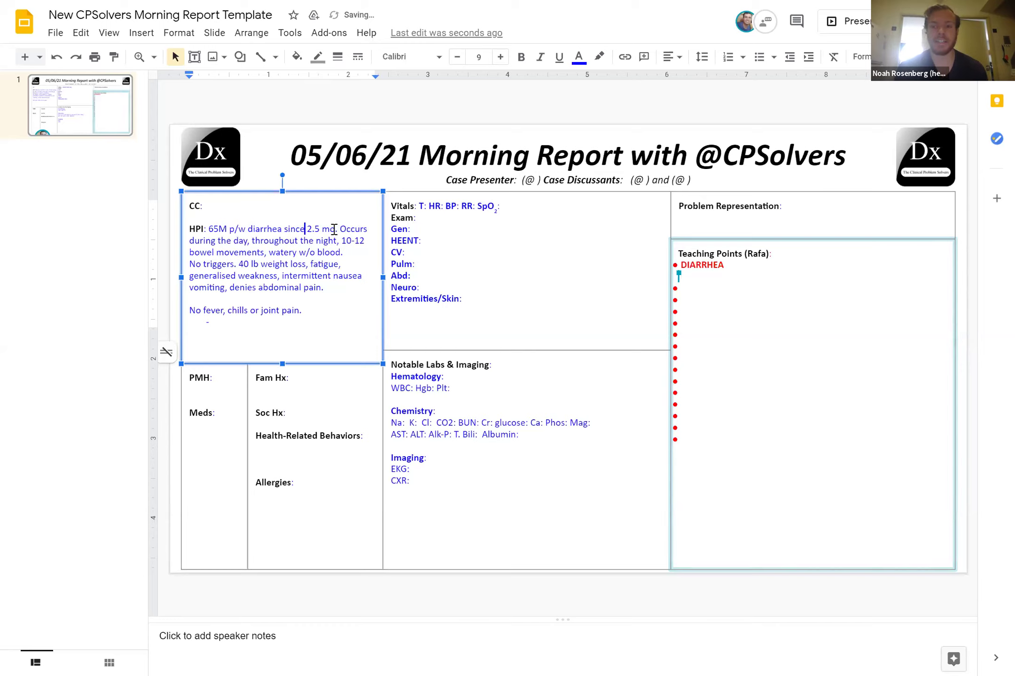
# Change 'mo.' to 'months', add '&', drop 'bowel', and put No triggers on its own paragraph
pyautogui.click(334, 229)
pyautogui.press('BackSpace')
pyautogui.write('nths')
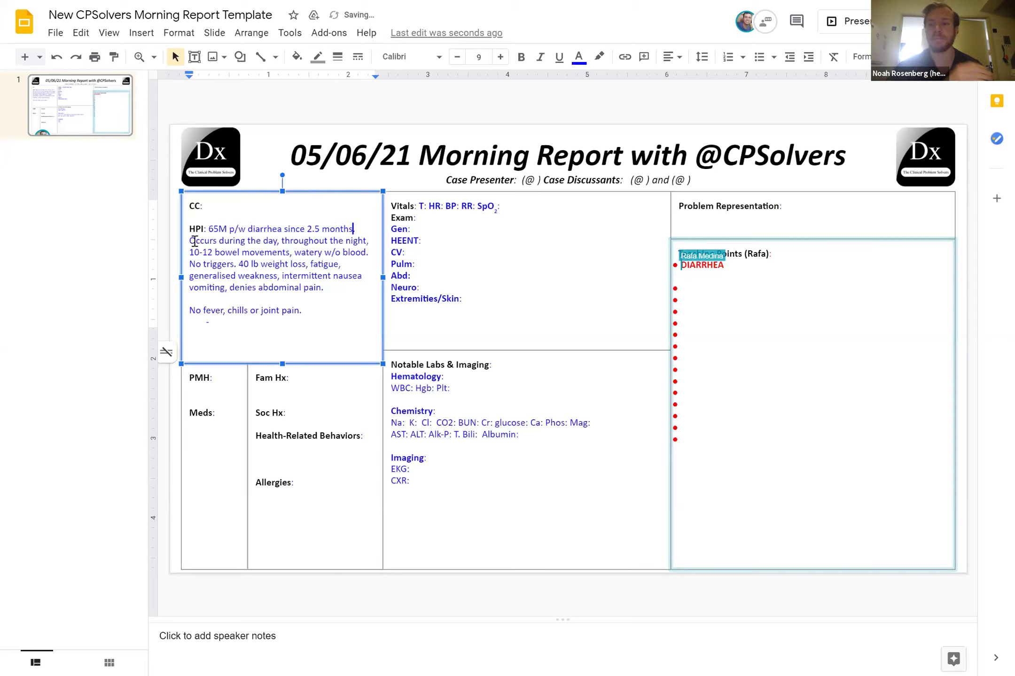
pyautogui.click(279, 240)
pyautogui.write('&')
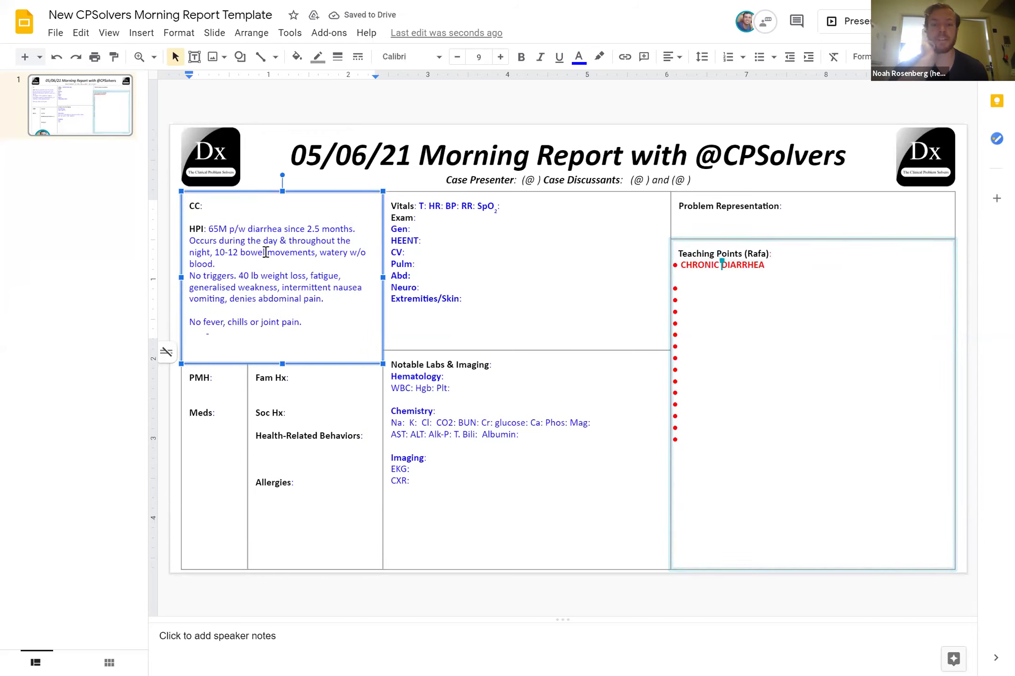
pyautogui.click(265, 252)
pyautogui.press('BackSpace')
pyautogui.press('BackSpace')
pyautogui.press('BackSpace')
pyautogui.press('BackSpace')
pyautogui.press('BackSpace')
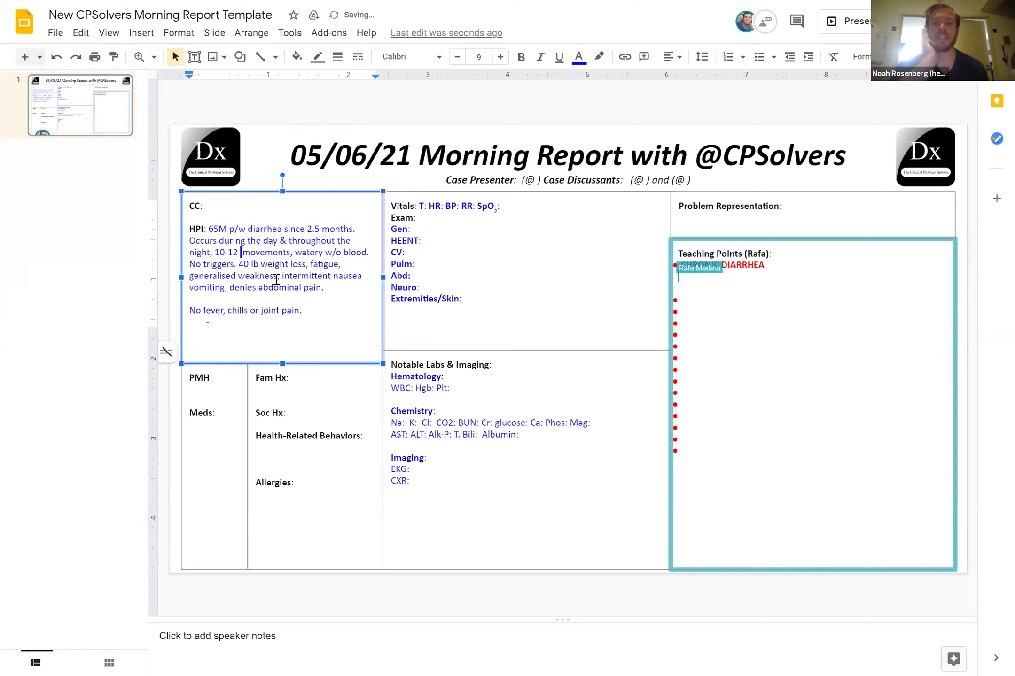
pyautogui.press('BackSpace')
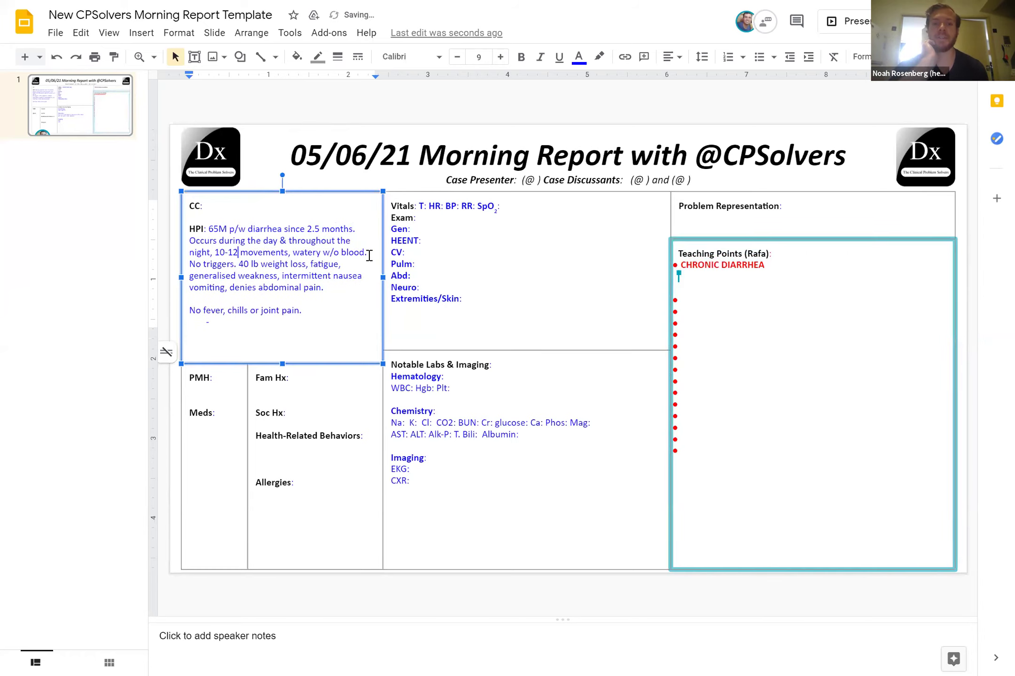
pyautogui.press('Return')
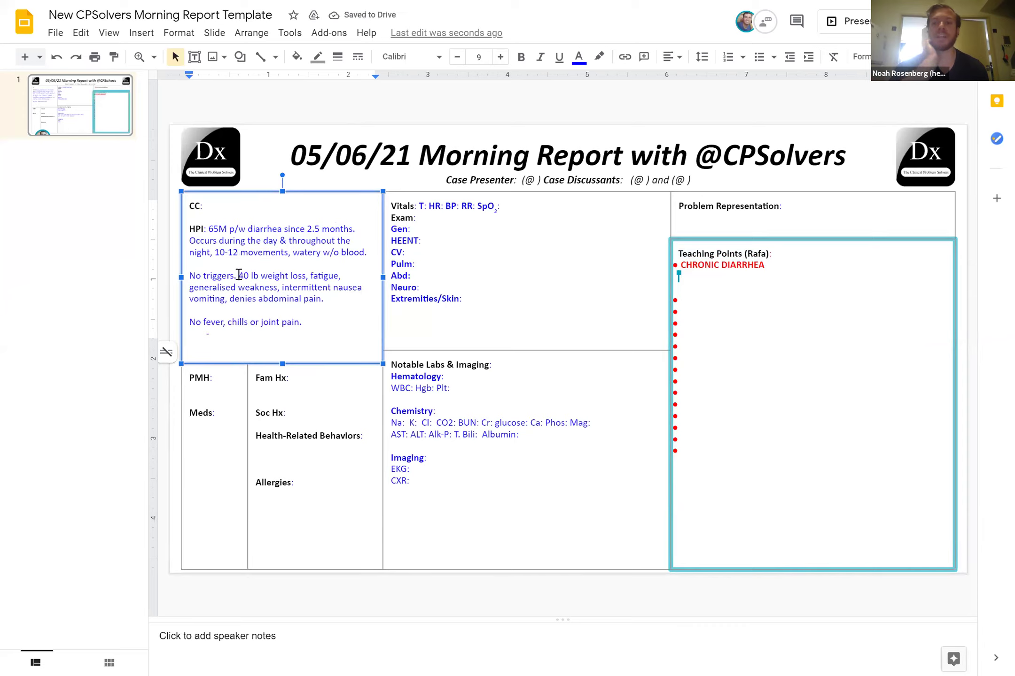
# Colour the HPI weight-loss symptom list and '65M' red
pyautogui.moveTo(238, 275); pyautogui.dragTo(225, 300)
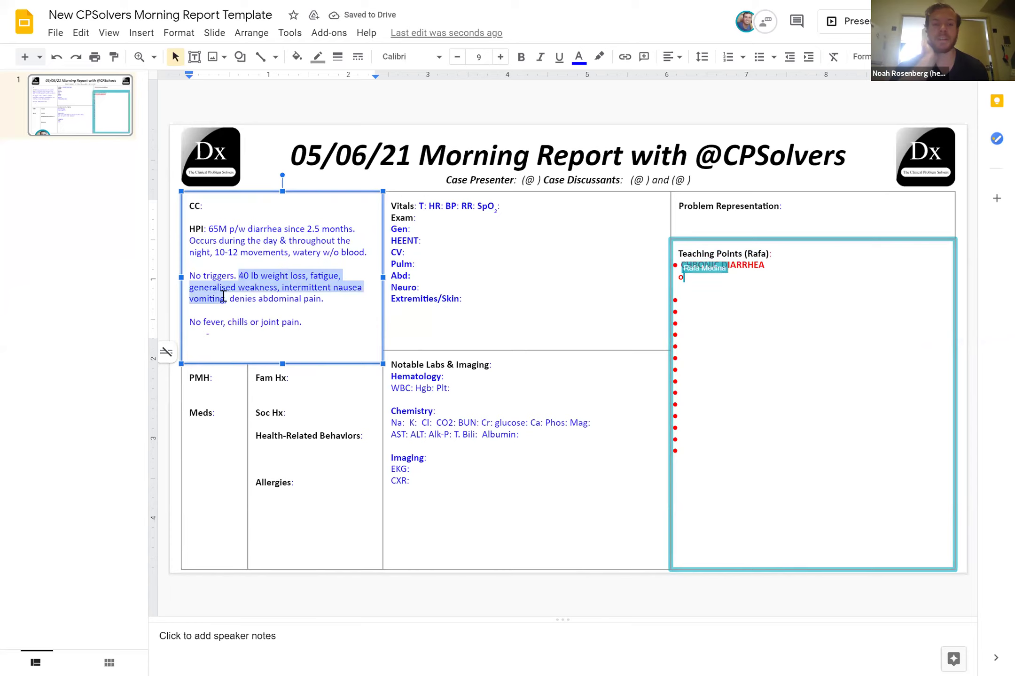
pyautogui.click(579, 61)
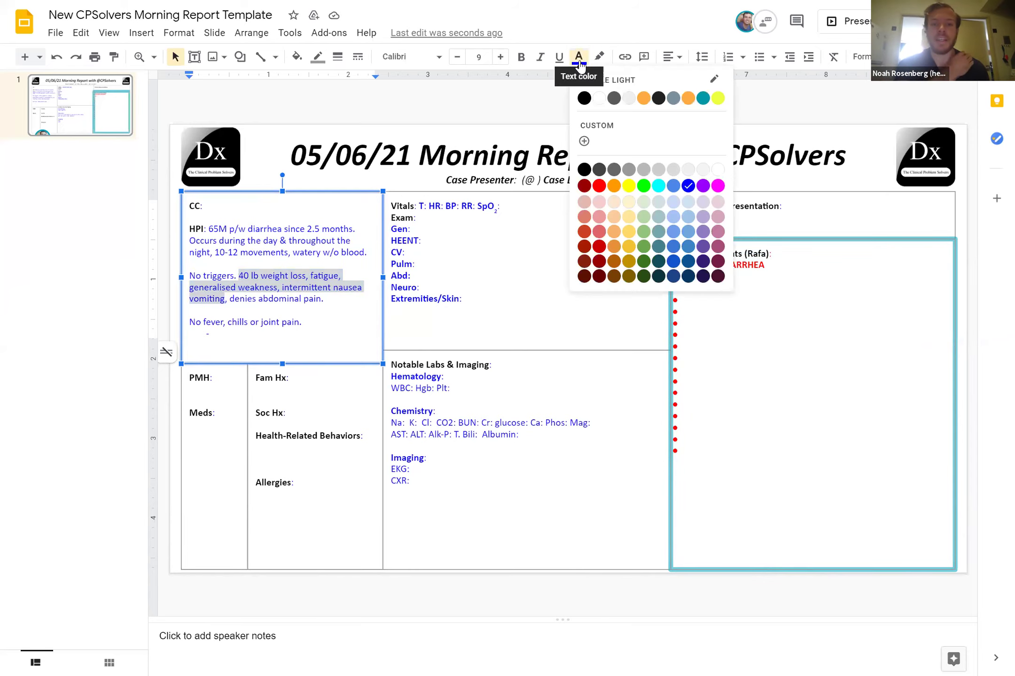
pyautogui.click(598, 187)
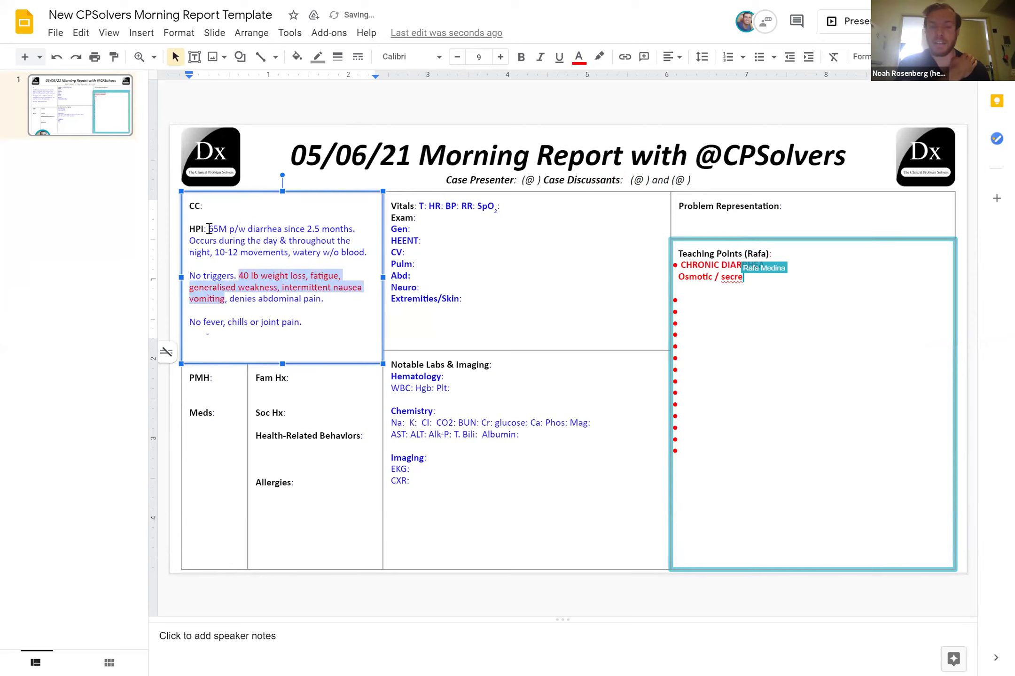
pyautogui.moveTo(208, 229); pyautogui.dragTo(229, 229)
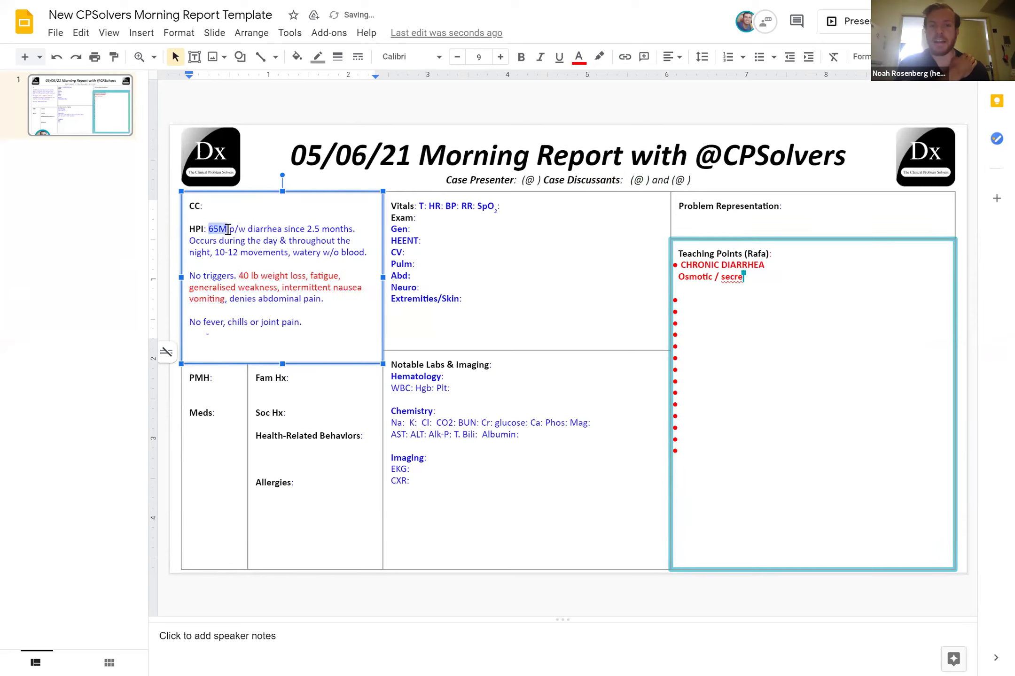
pyautogui.click(580, 58)
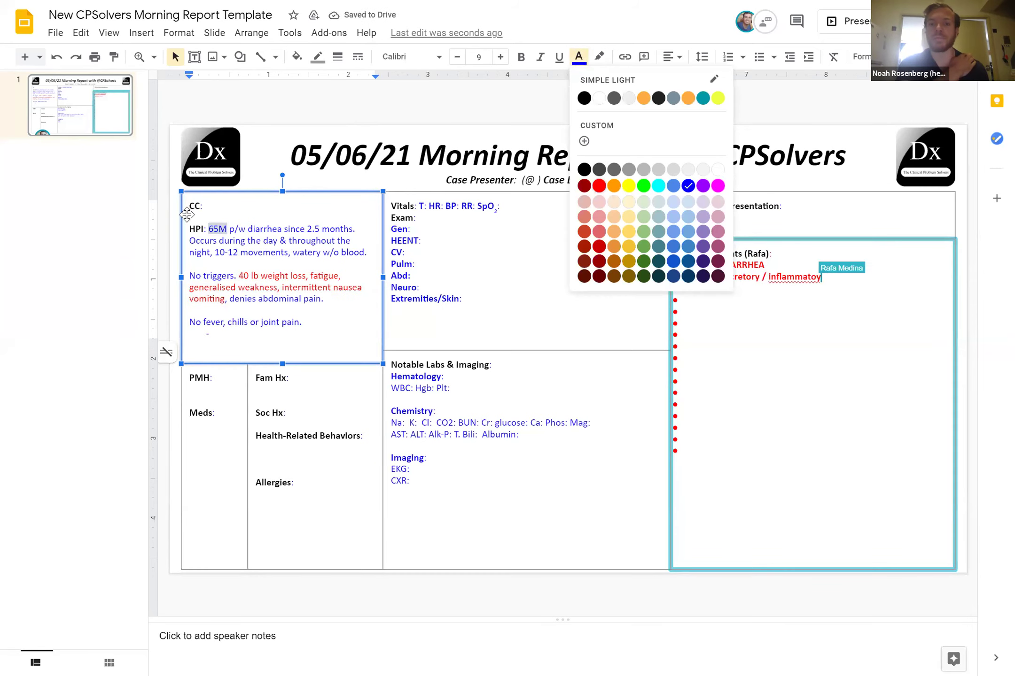
pyautogui.click(598, 186)
# Enter 'Diarrhea' as the chief complaint and colour the HPI word 'diarrhea' red
pyautogui.click(219, 205)
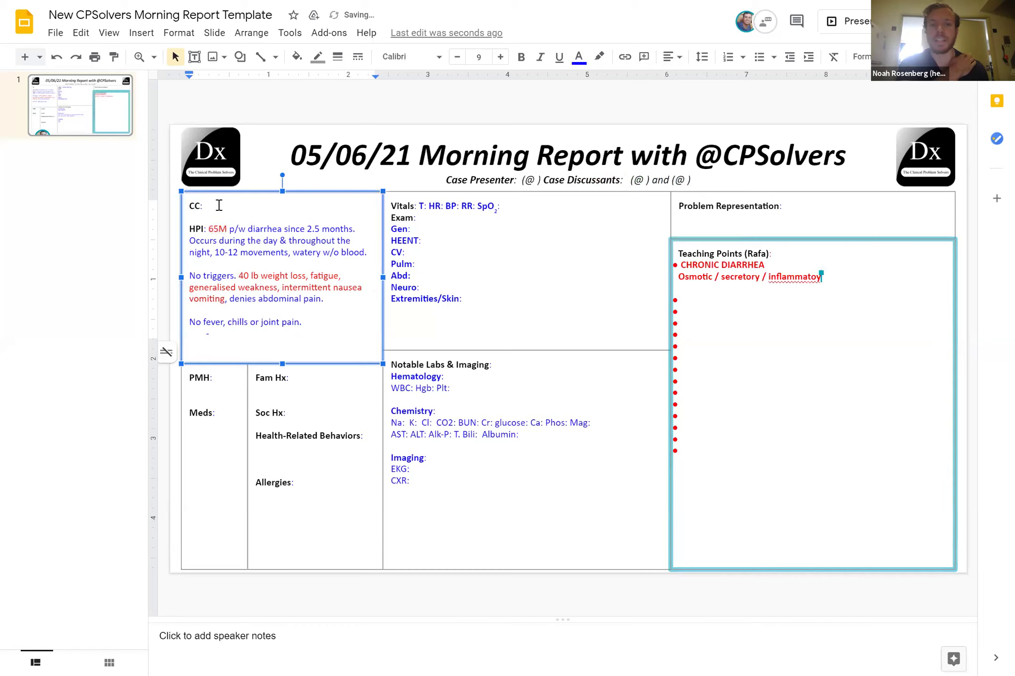
pyautogui.write('Diarrhea')
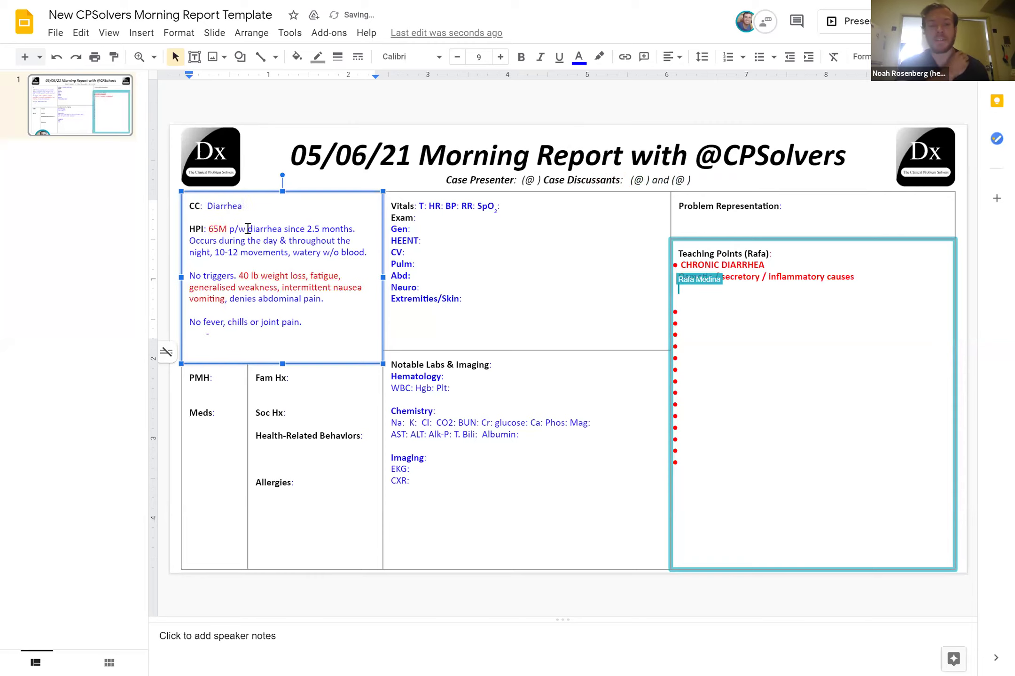
pyautogui.doubleClick(274, 229)
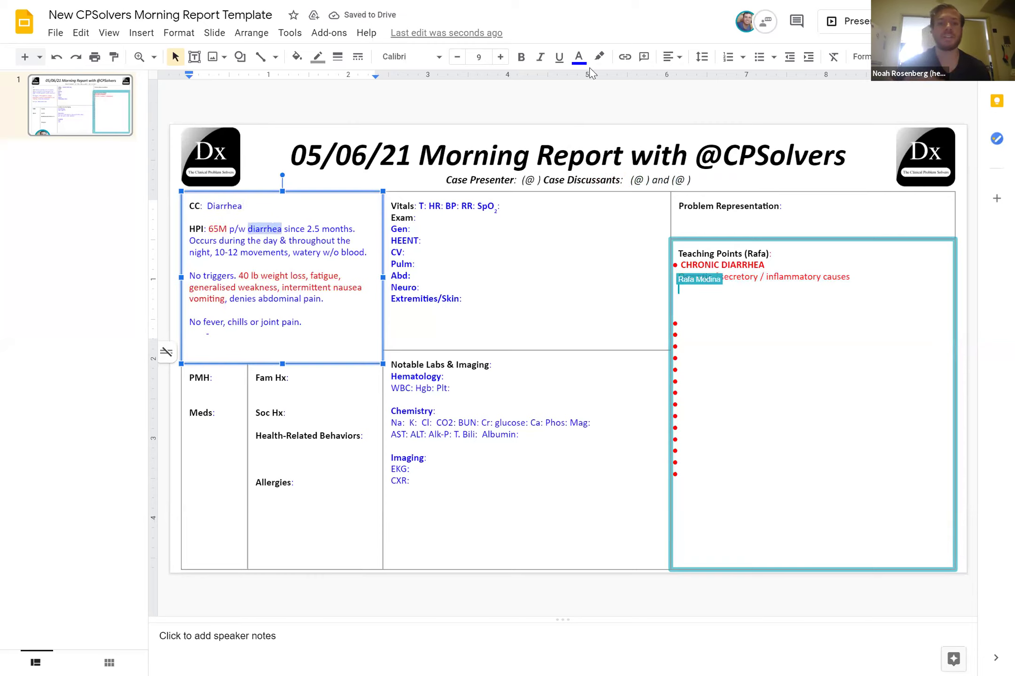
pyautogui.click(579, 56)
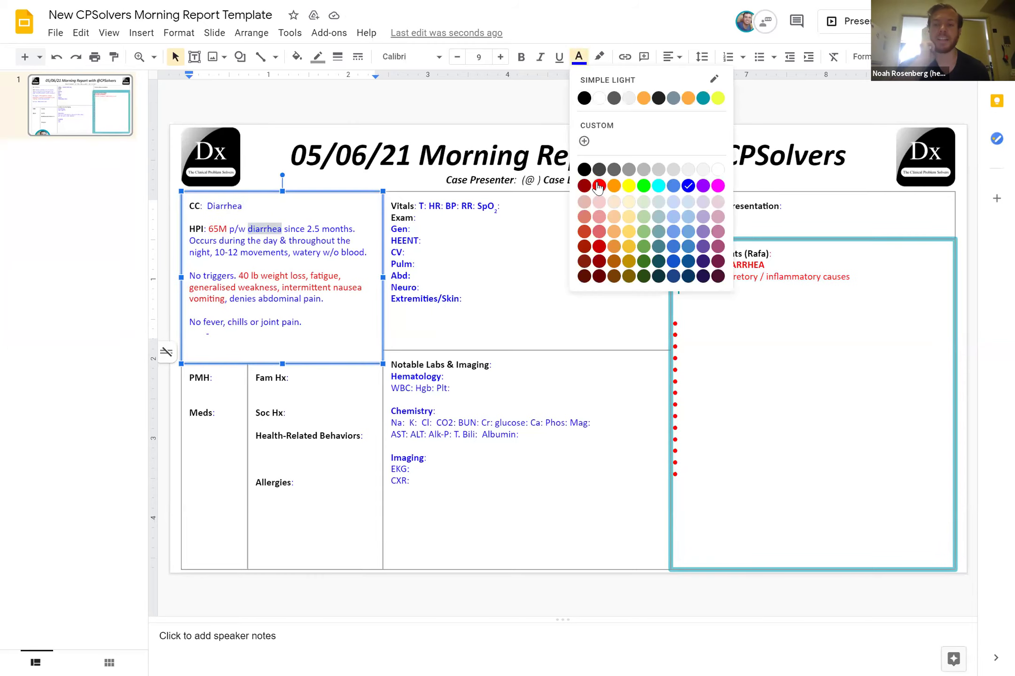
pyautogui.click(598, 186)
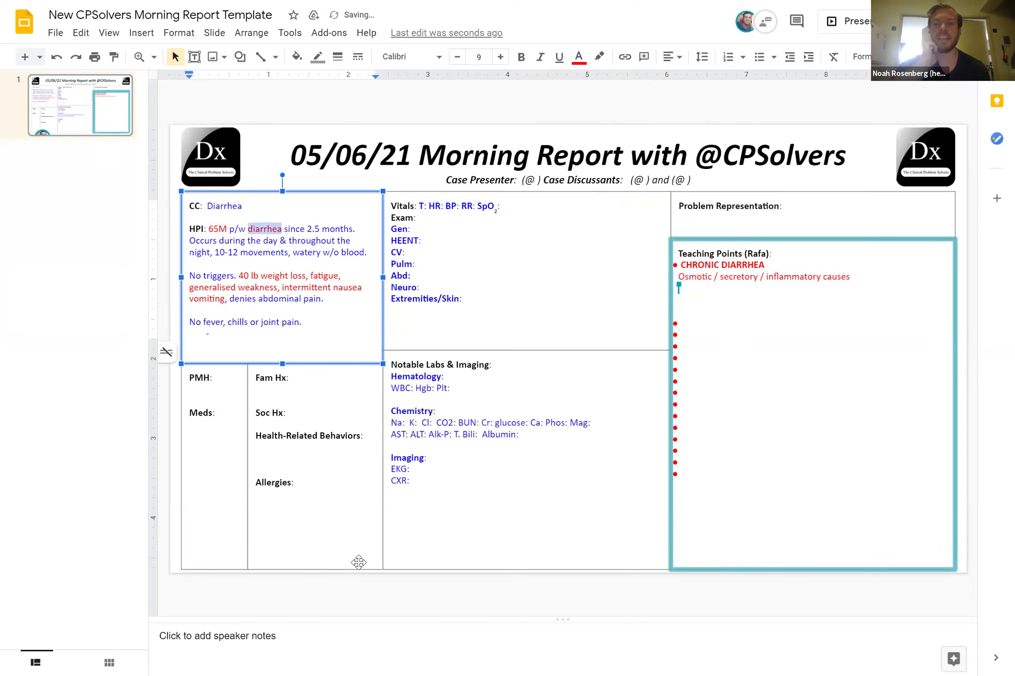
# Type the presenter's and both discussants' names before their (@ ) handle placeholders in the title line
pyautogui.click(320, 662)
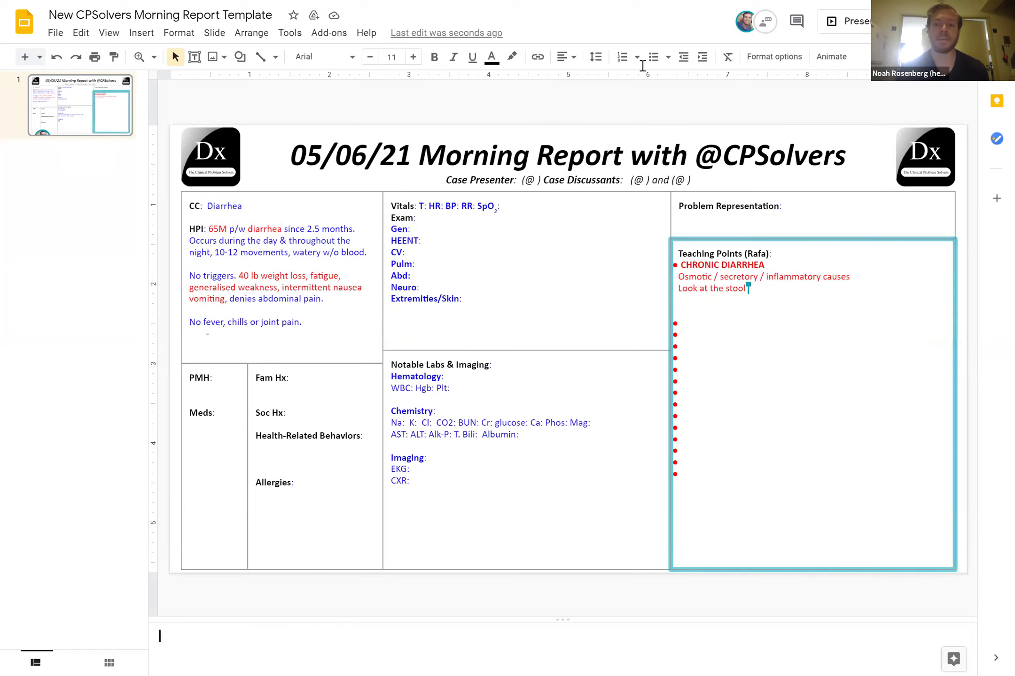
pyautogui.click(627, 180)
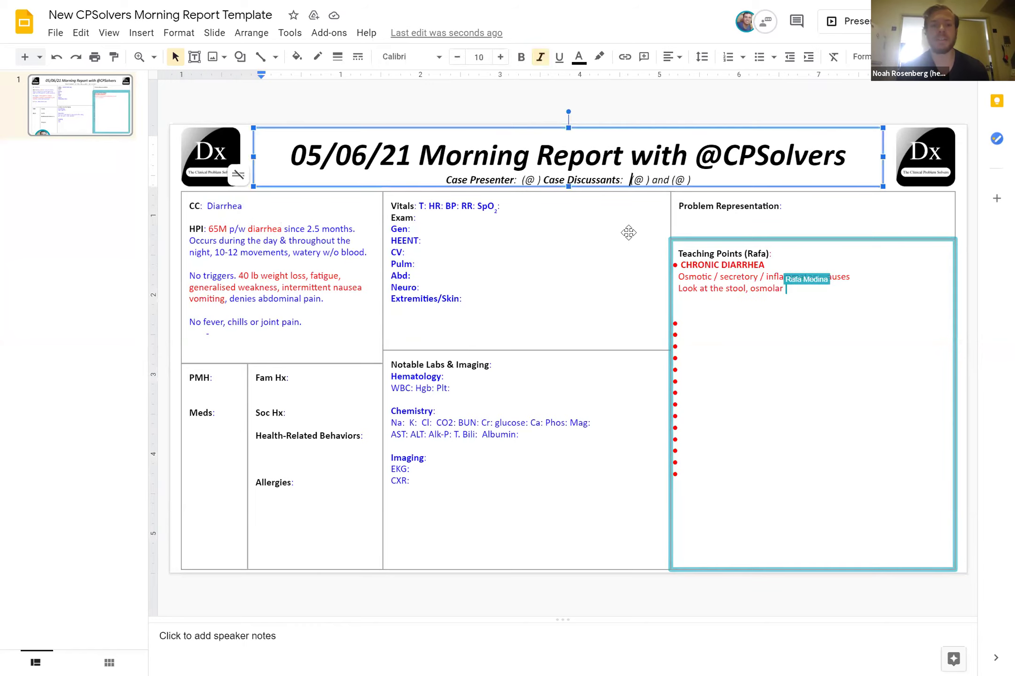
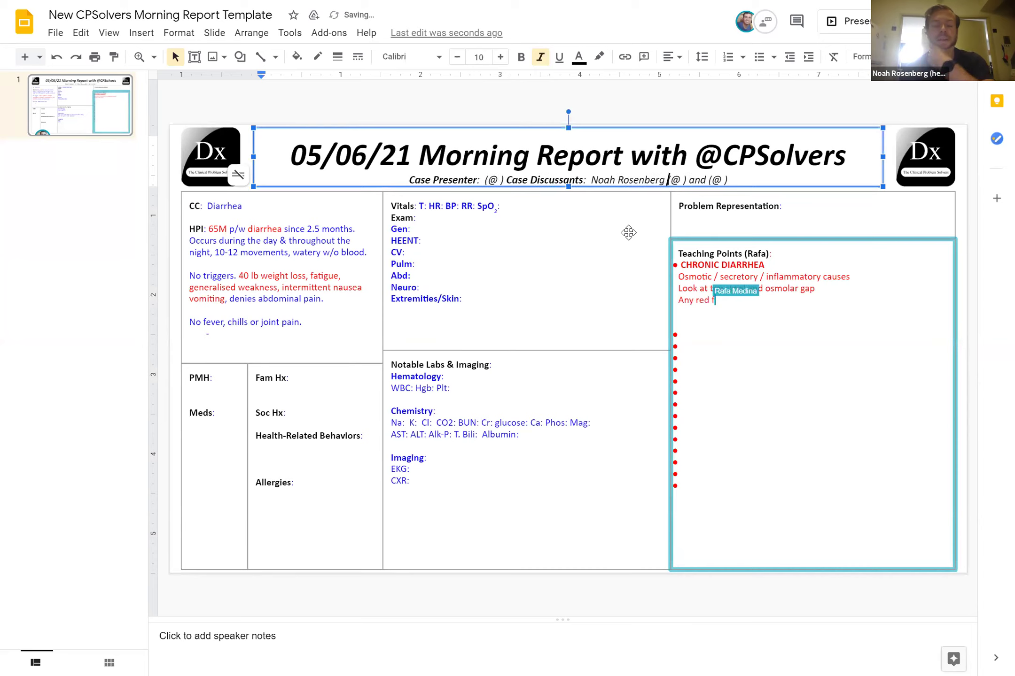
pyautogui.press('Right')
pyautogui.press('Right')
pyautogui.press('Right')
pyautogui.press('Right')
pyautogui.press('Right')
pyautogui.press('Right')
pyautogui.press('Right')
pyautogui.press('Right')
pyautogui.press('Right')
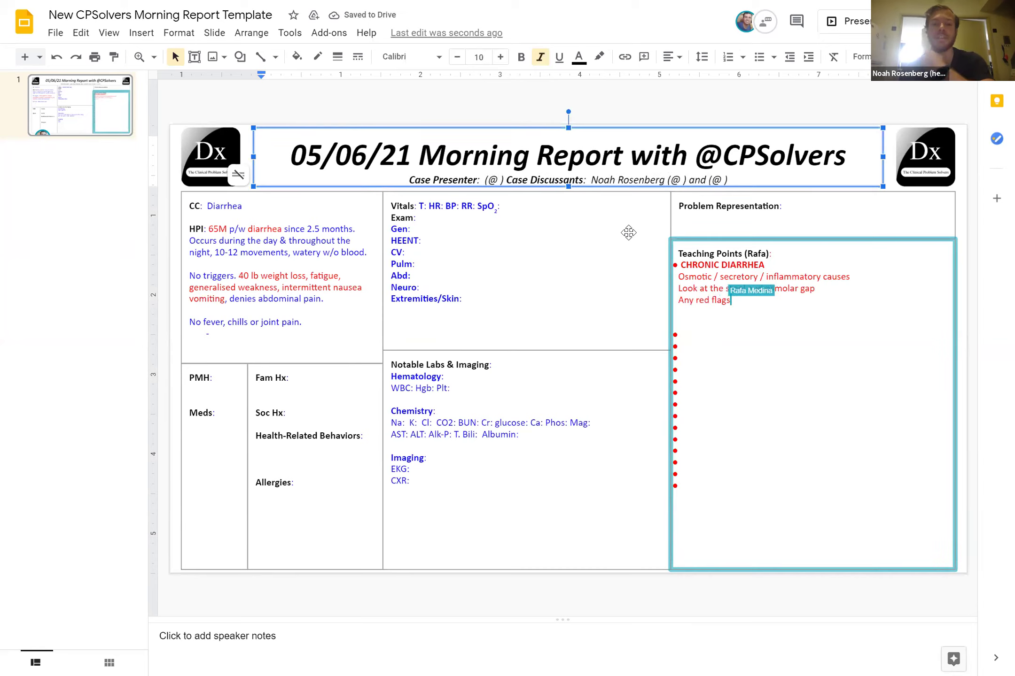
pyautogui.press('Left')
pyautogui.press('Left')
pyautogui.press('Left')
pyautogui.press('Left')
pyautogui.press('Left')
pyautogui.press('Left')
pyautogui.press('Left')
pyautogui.press('Left')
pyautogui.press('Left')
pyautogui.press('Left')
pyautogui.press('Left')
pyautogui.press('Left')
pyautogui.press('Left')
pyautogui.press('Left')
pyautogui.press('Left')
pyautogui.press('Left')
pyautogui.press('Left')
pyautogui.press('Left')
pyautogui.press('Left')
pyautogui.press('Left')
pyautogui.press('Left')
pyautogui.press('Left')
pyautogui.press('Left')
pyautogui.press('Left')
pyautogui.press('Left')
pyautogui.press('Left')
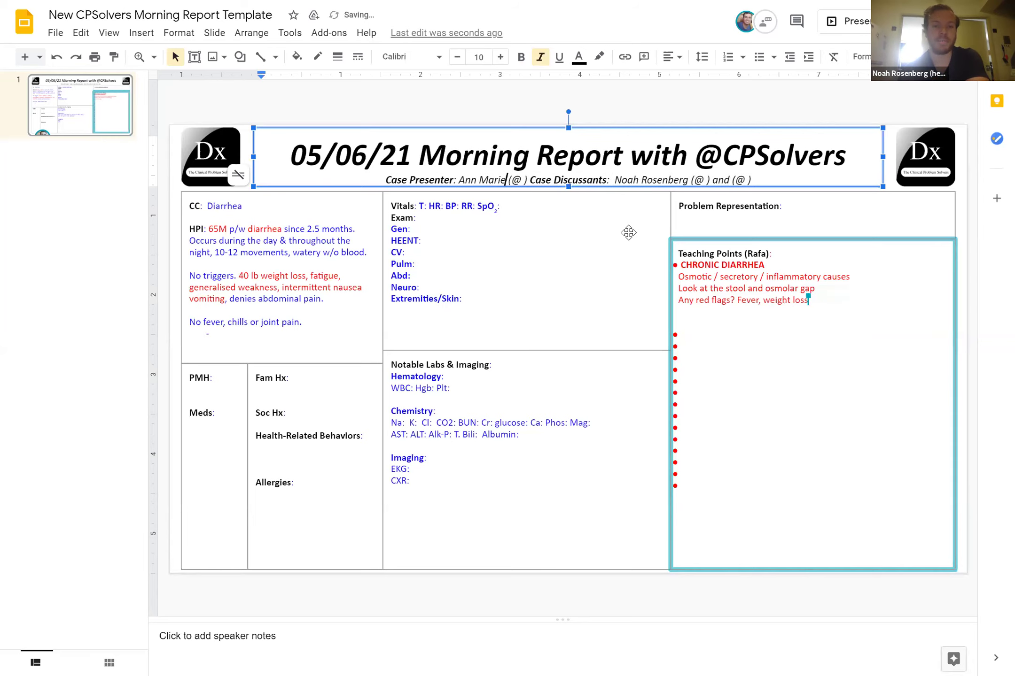
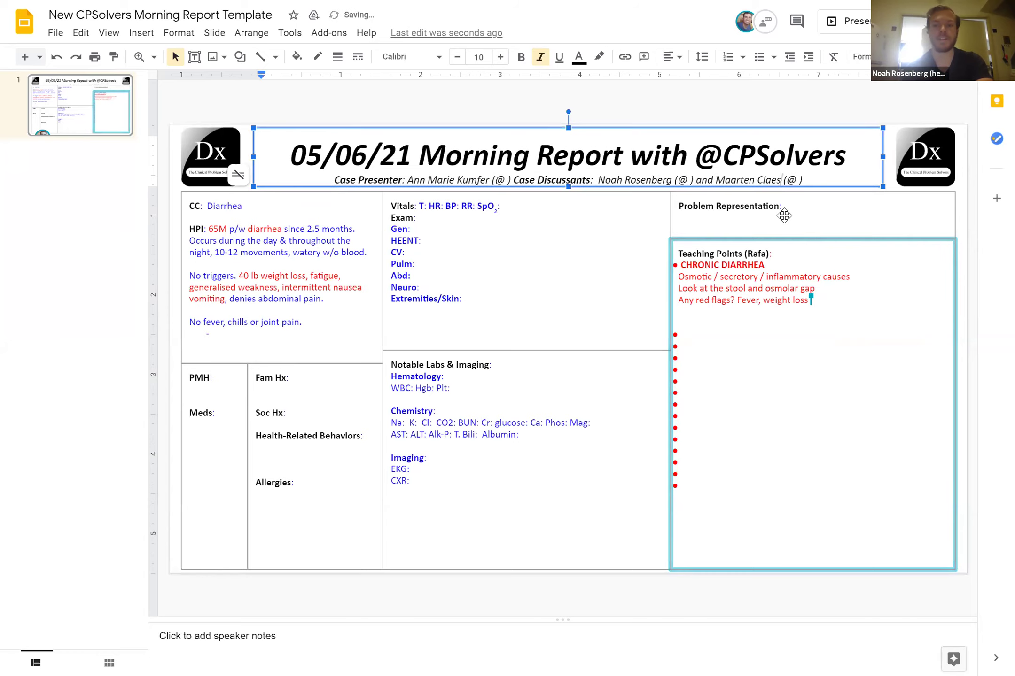
# Deselect the title line by clicking into the speaker notes
pyautogui.click(462, 657)
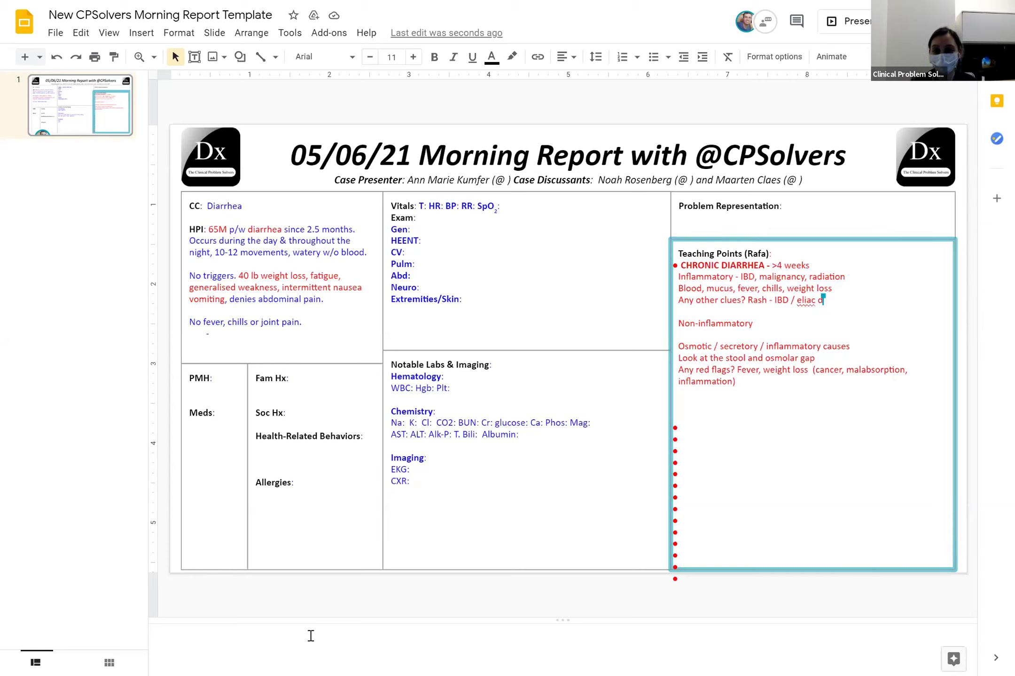
# Add '6 wks ago -- volume depletion', biopsy mucosal erosion findings, negative colonoscopy and normal TSH to the HPI
pyautogui.click(197, 387)
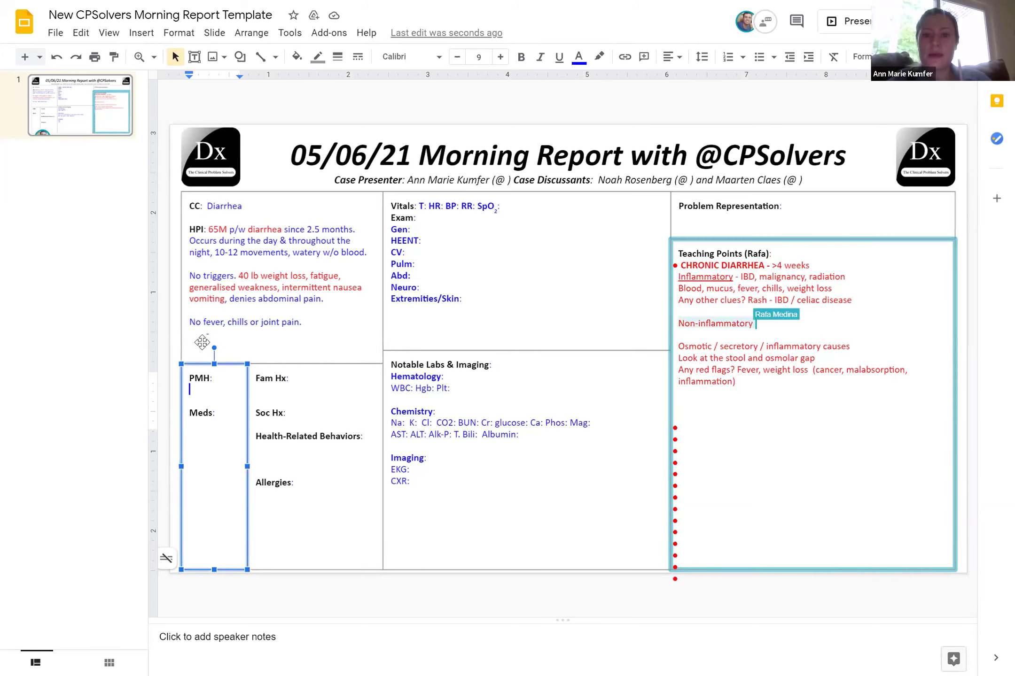
pyautogui.click(212, 343)
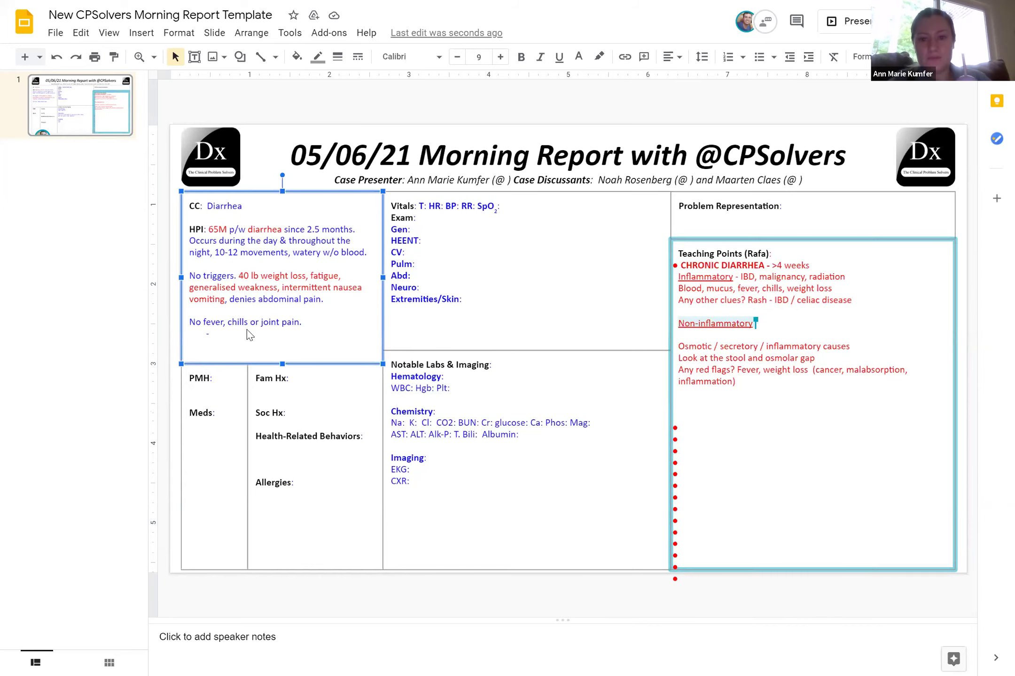
pyautogui.click(213, 343)
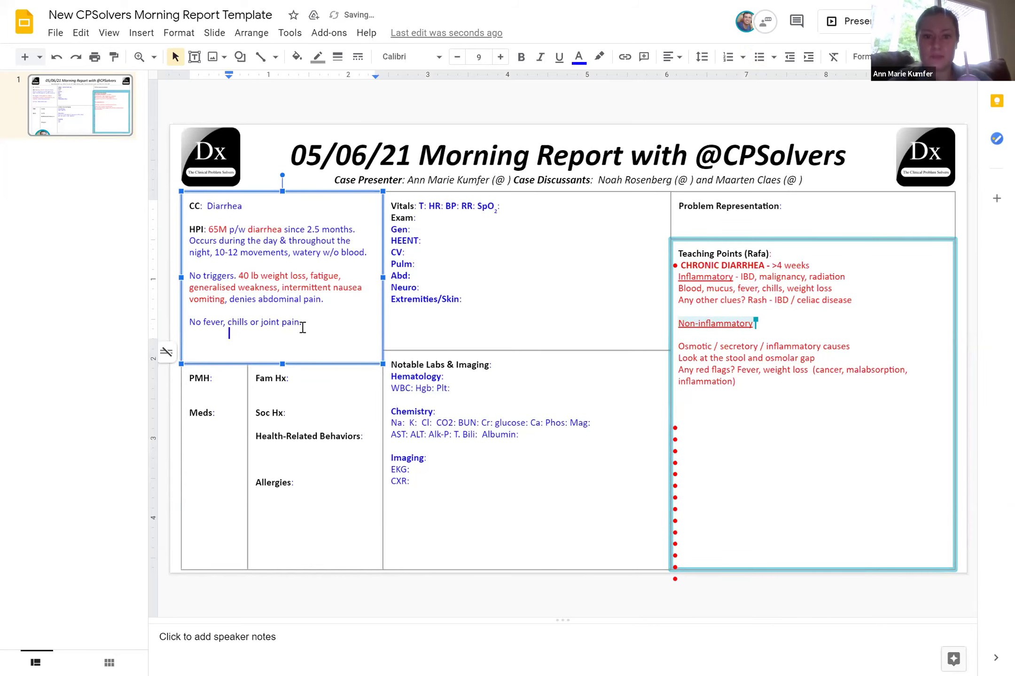
pyautogui.press('BackSpace')
pyautogui.write('6')
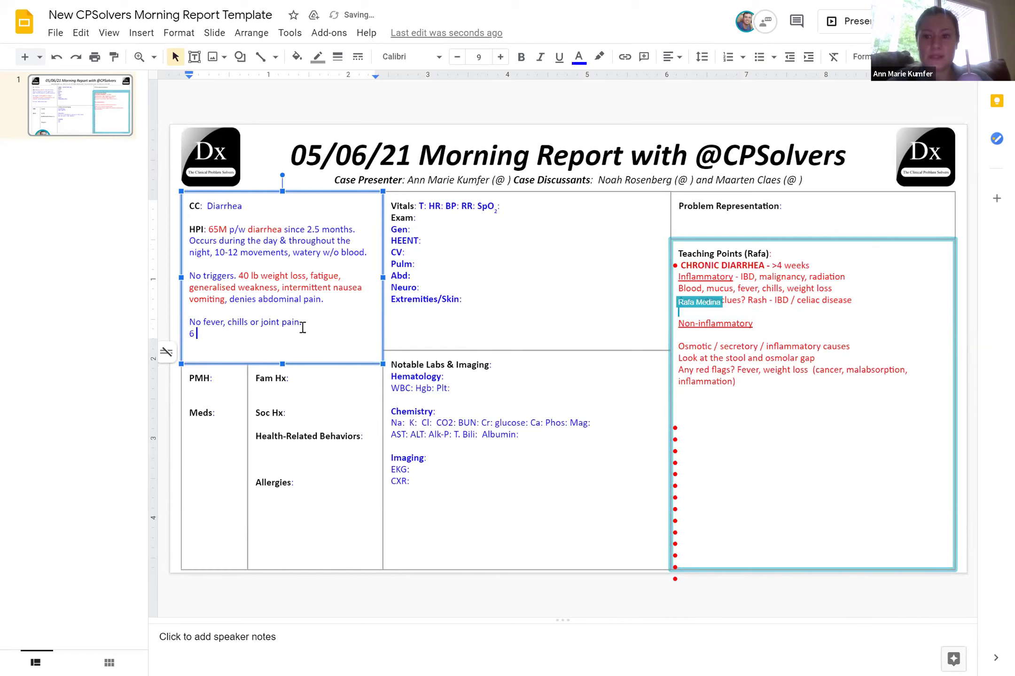
pyautogui.write(' wks ago ')
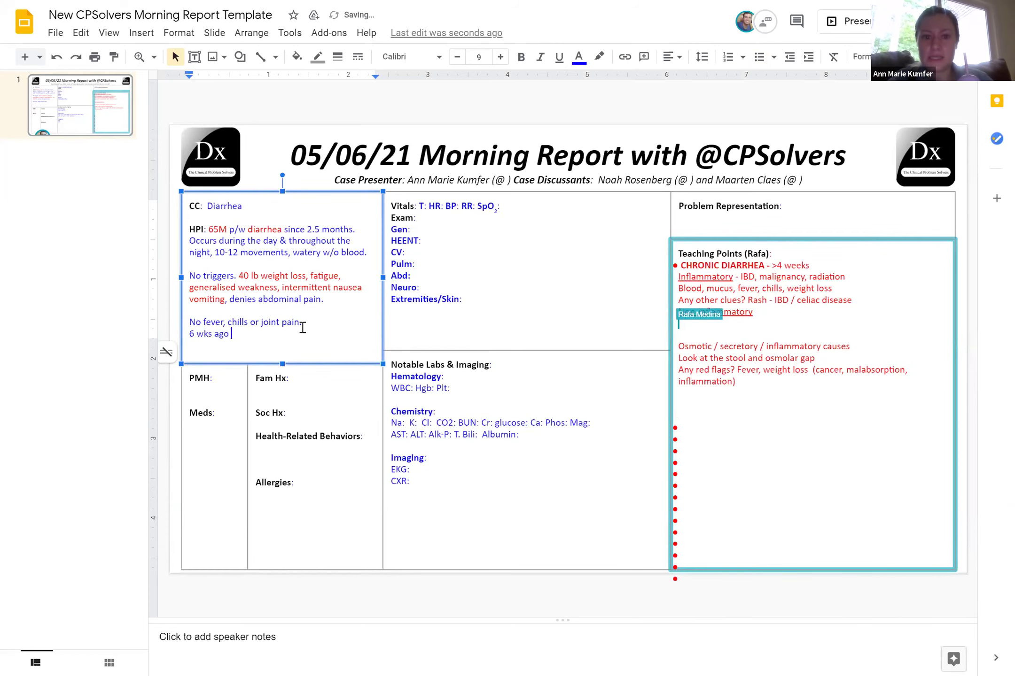
pyautogui.write('-- volume')
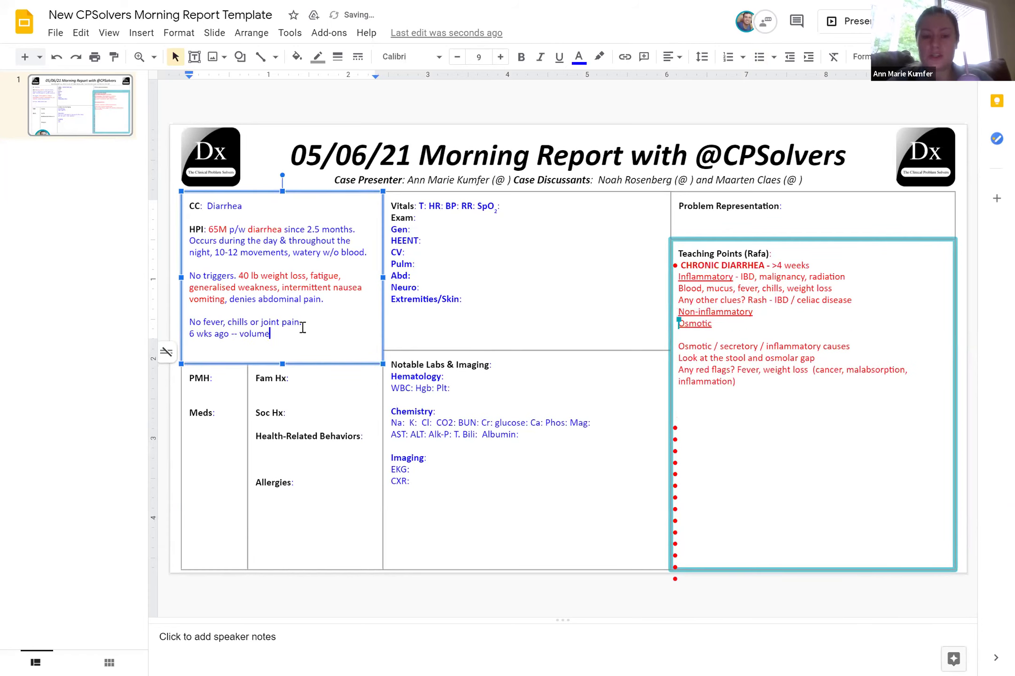
pyautogui.write(' depletion')
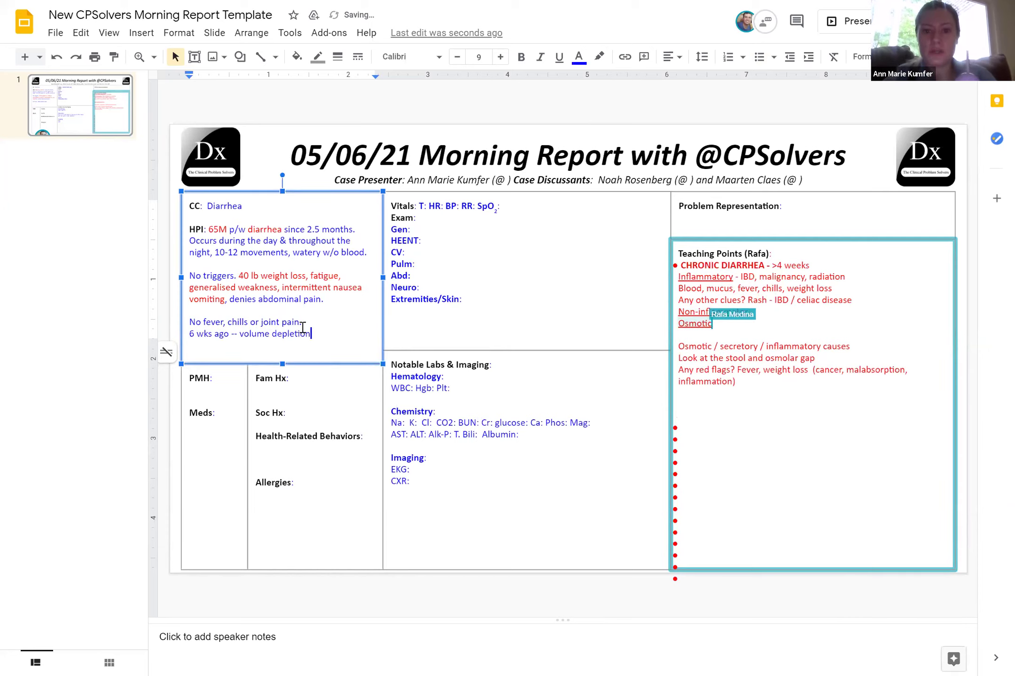
pyautogui.write(' Bx m')
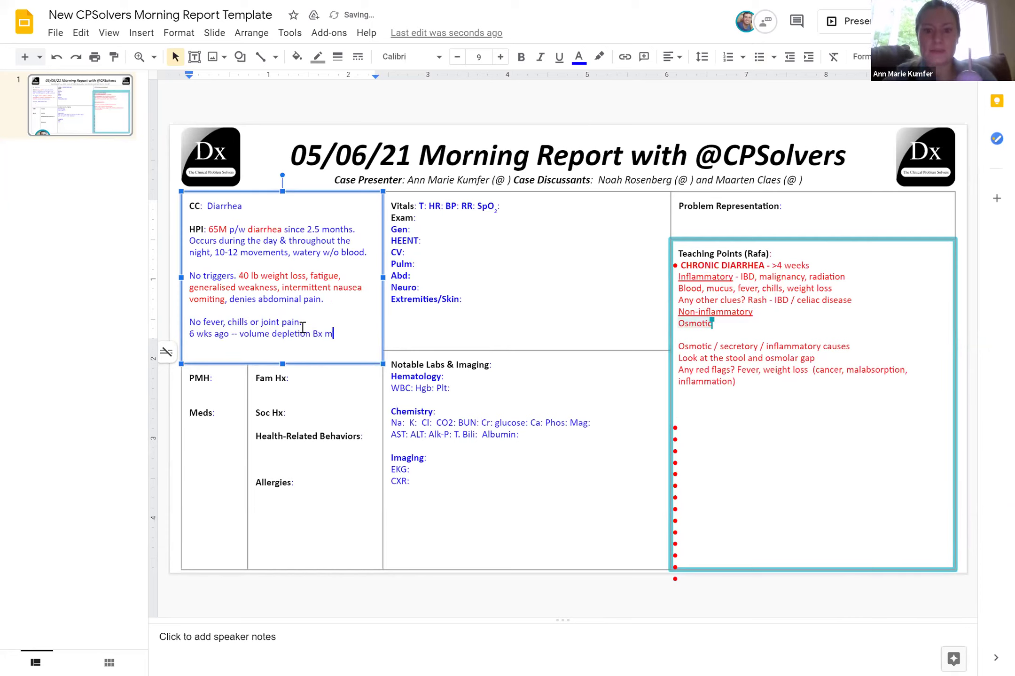
pyautogui.write('ucosal ')
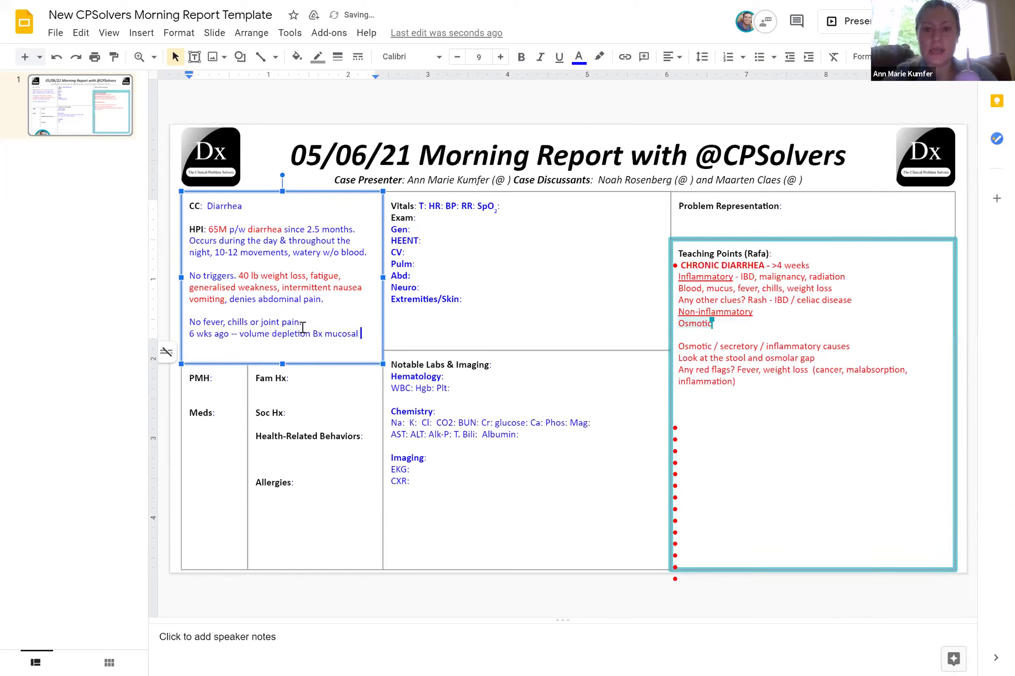
pyautogui.write('erosion, reactive')
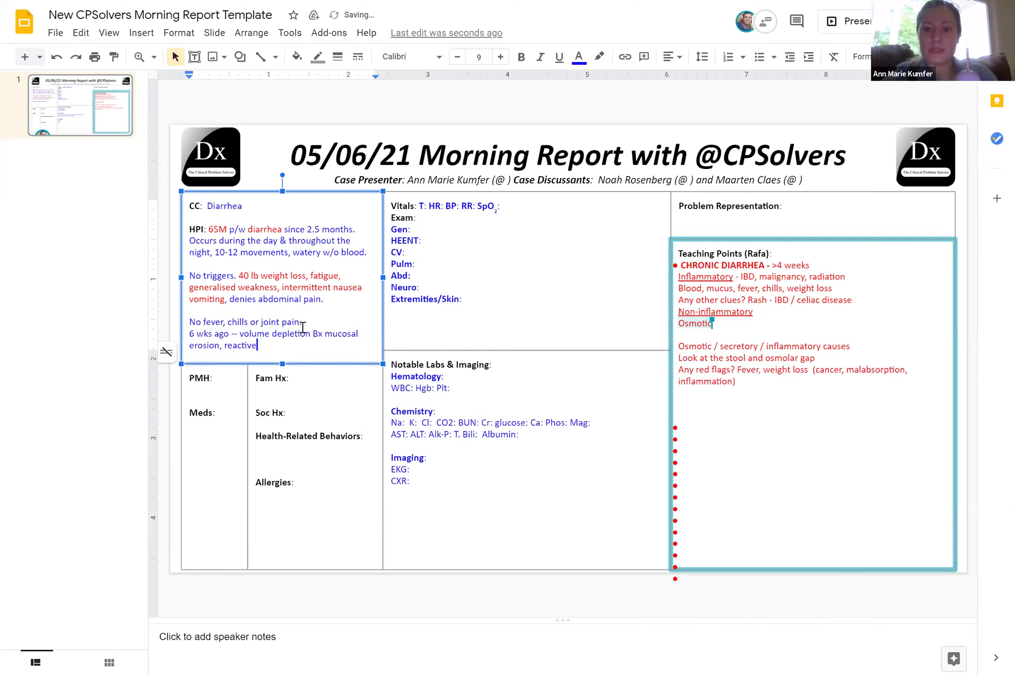
pyautogui.write('/regen ')
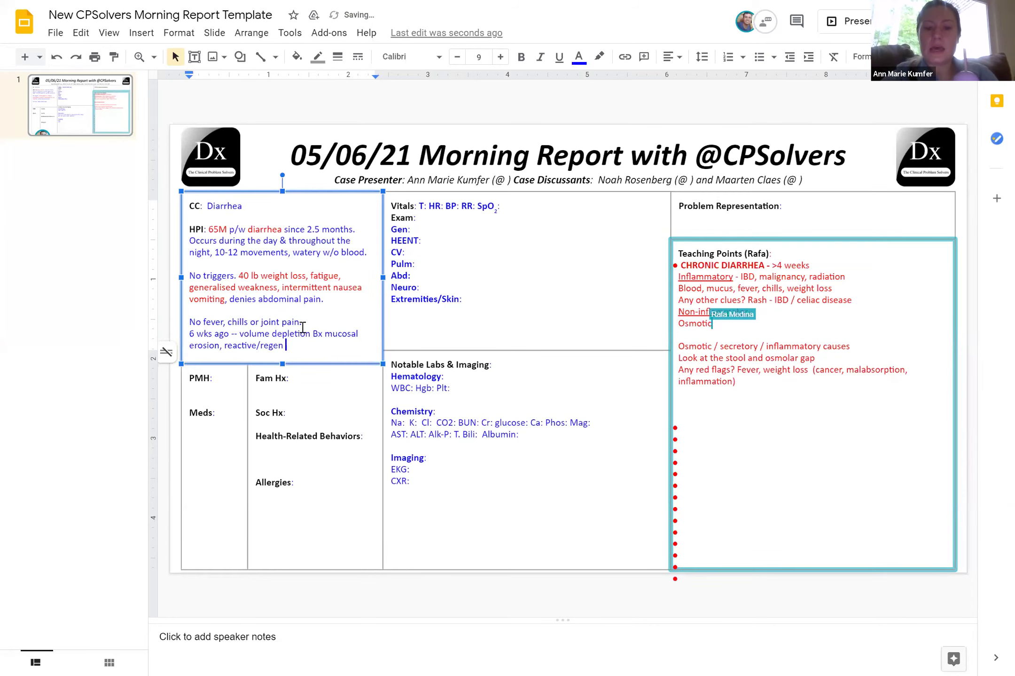
pyautogui.write('changes, no in')
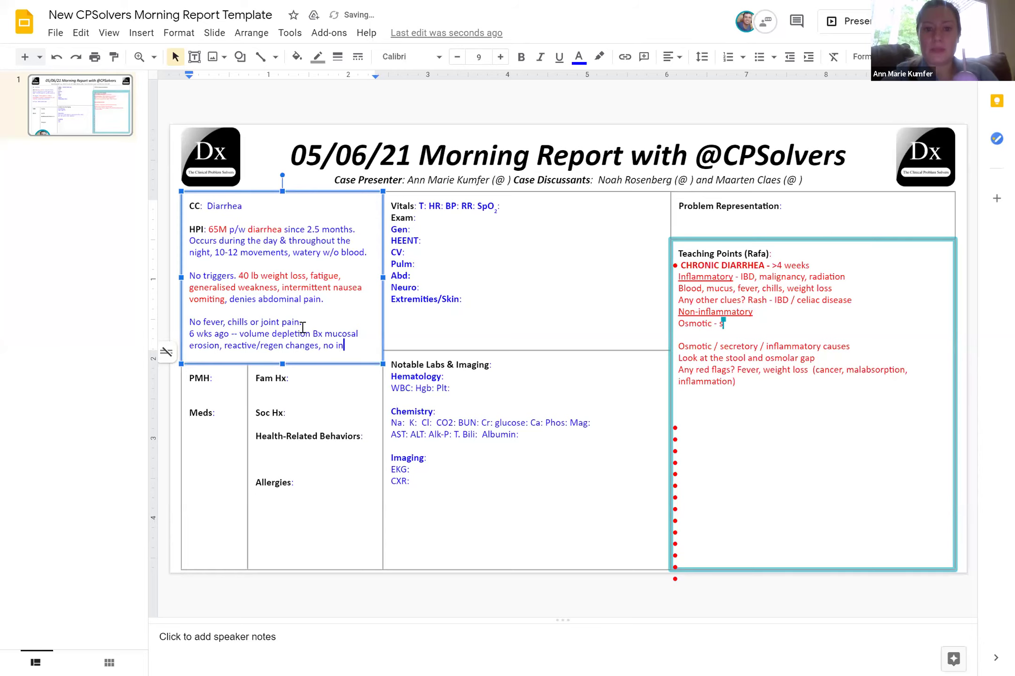
pyautogui.write('traepi')
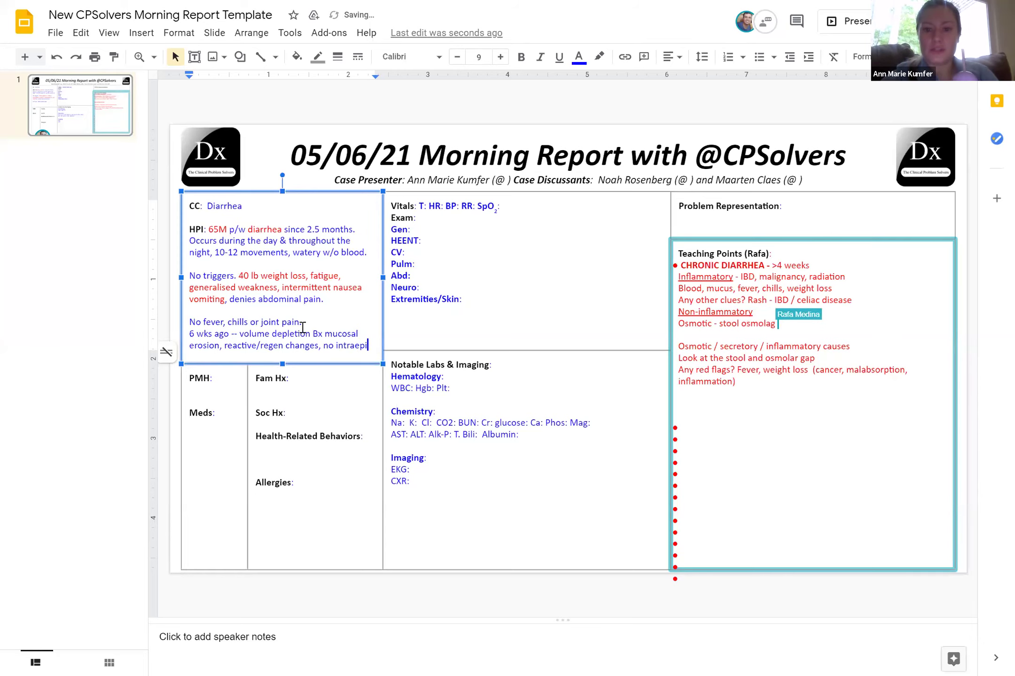
pyautogui.press('BackSpace')
pyautogui.press('BackSpace')
pyautogui.press('BackSpace')
pyautogui.press('BackSpace')
pyautogui.write('epid leukocytes')
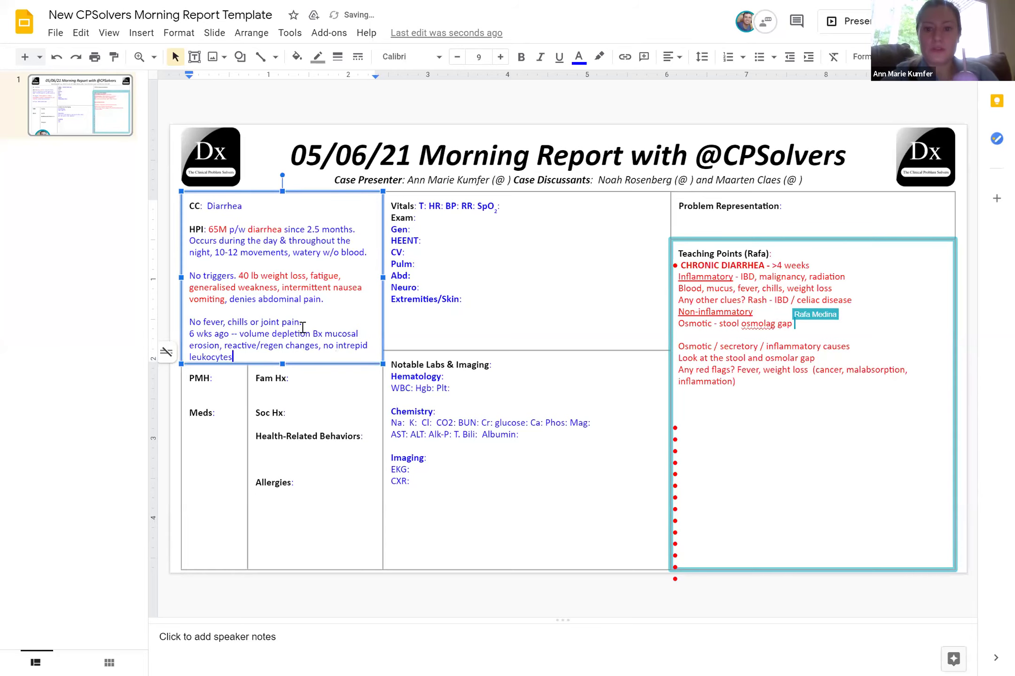
pyautogui.write(', macrophag')
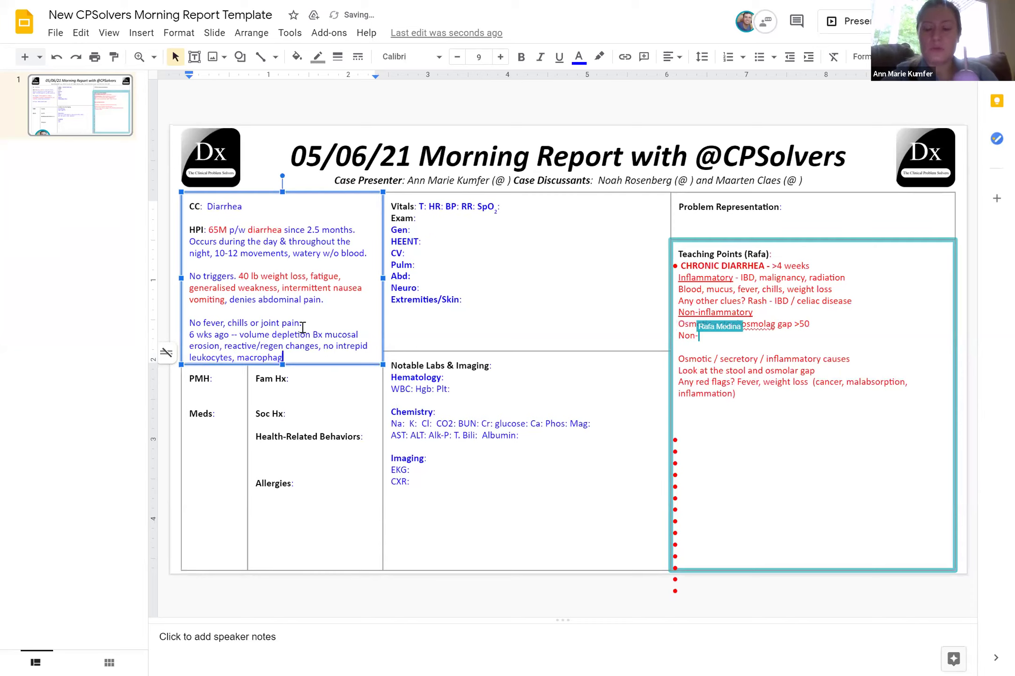
pyautogui.write('es. Colono')
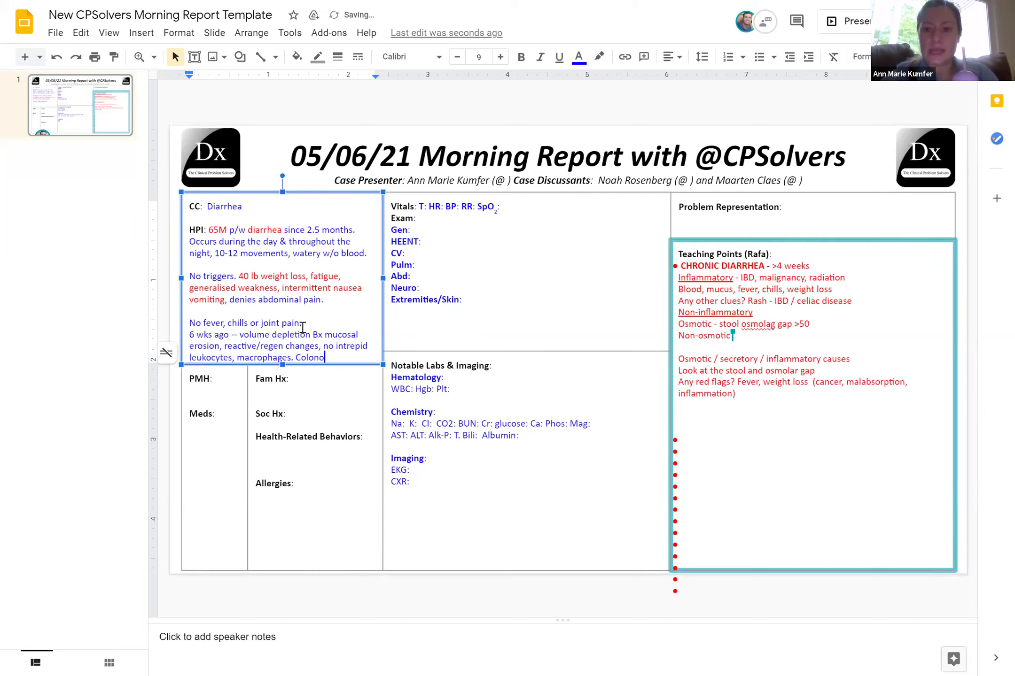
pyautogui.write('scopy neg microscopic colitis')
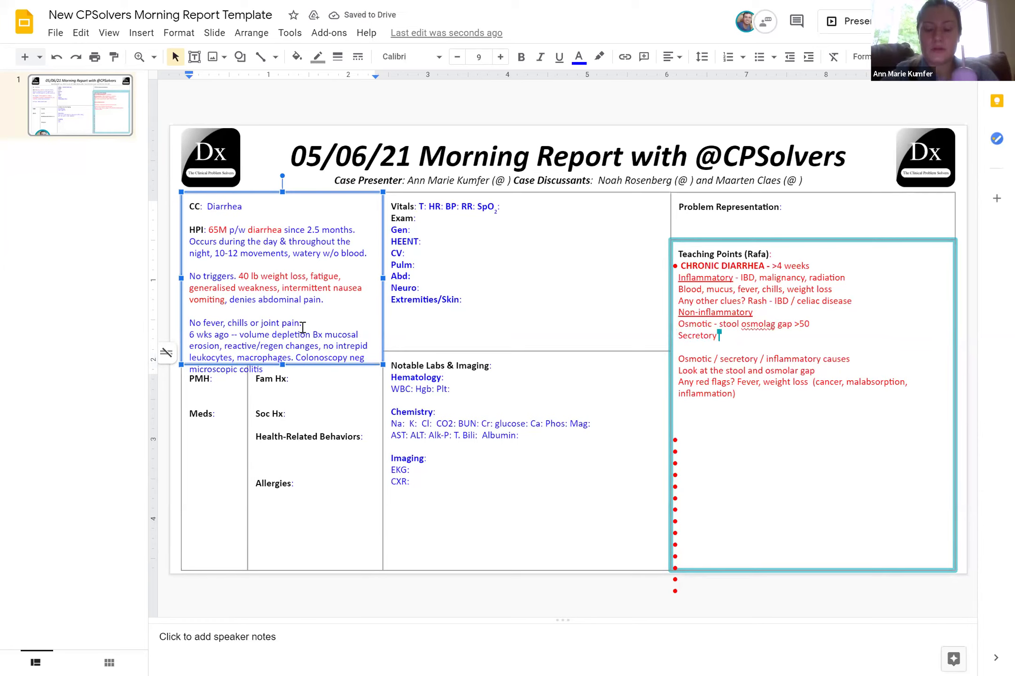
pyautogui.write('. ')
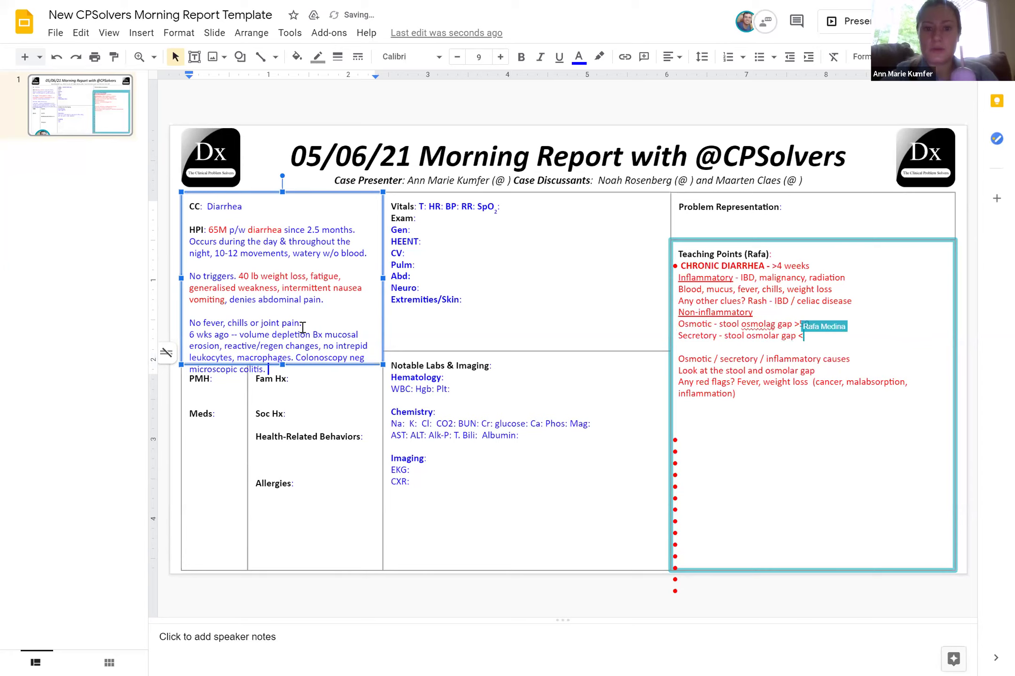
pyautogui.write('Nonmal TSH')
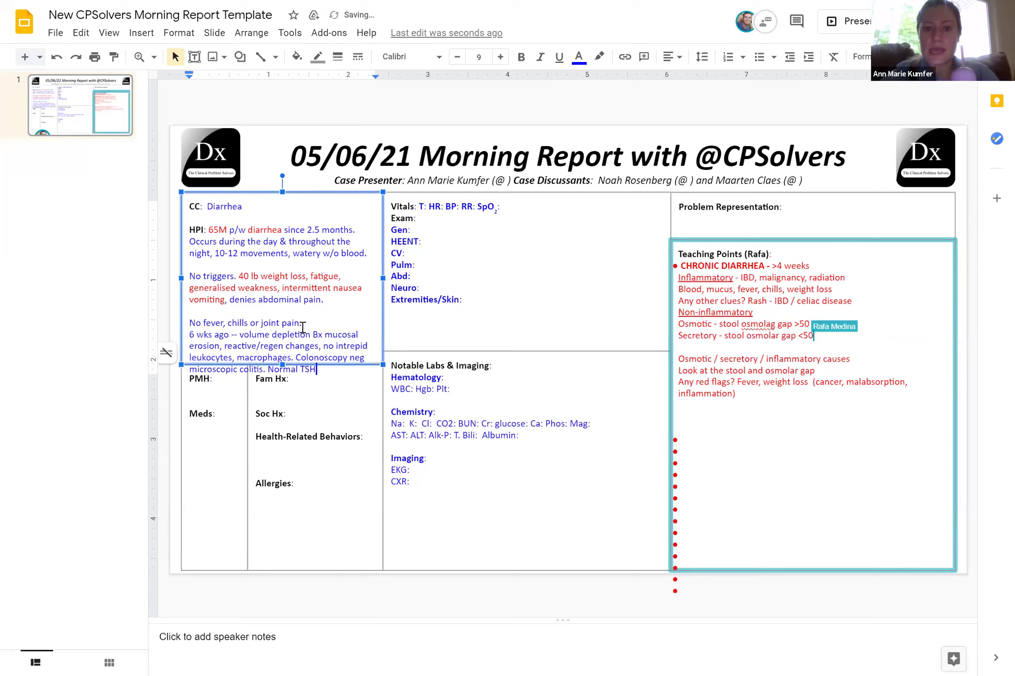
pyautogui.write(',')
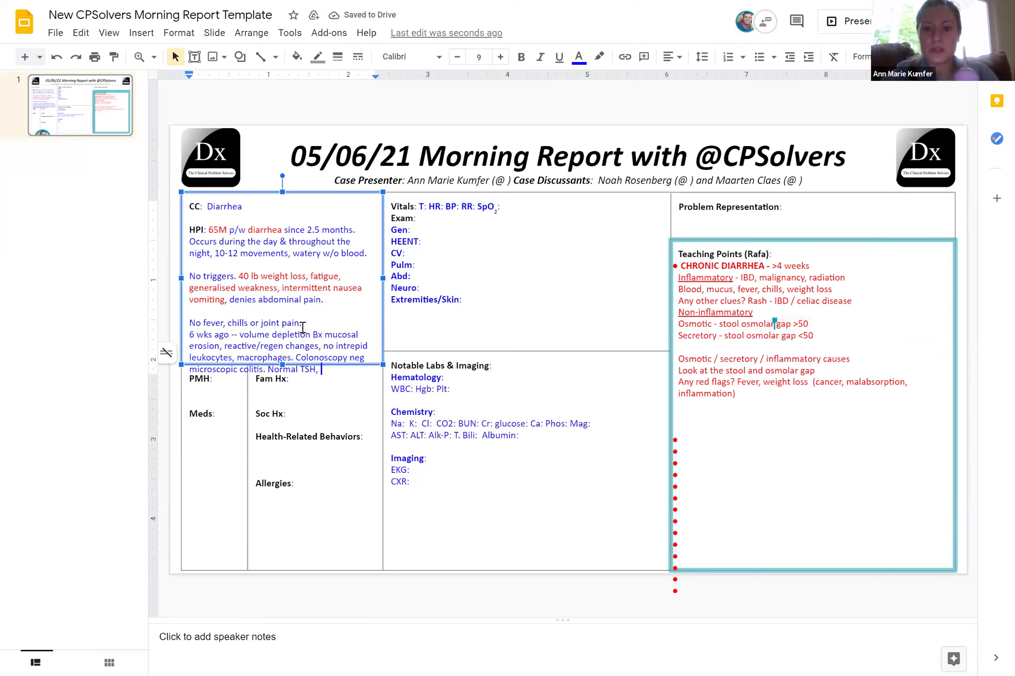
pyautogui.write(' F')
# Add celiac serology, C diff, low fecal elastase and pancreatic enzymes with mild improvement to the HPI
pyautogui.press('BackSpace')
pyautogui.write('celiac ')
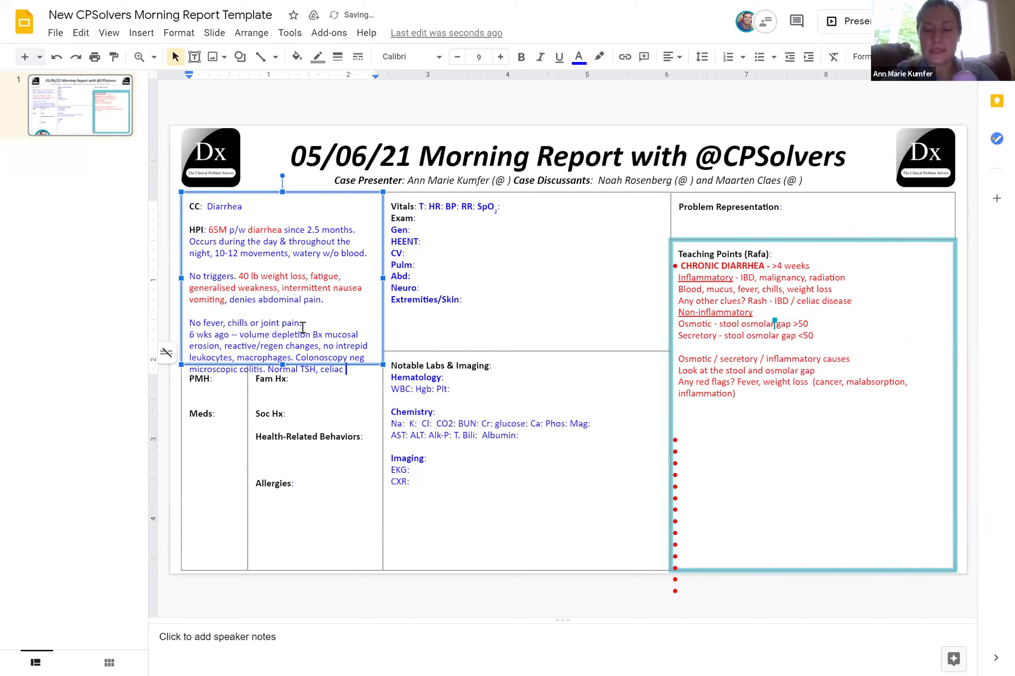
pyautogui.write('serology, ')
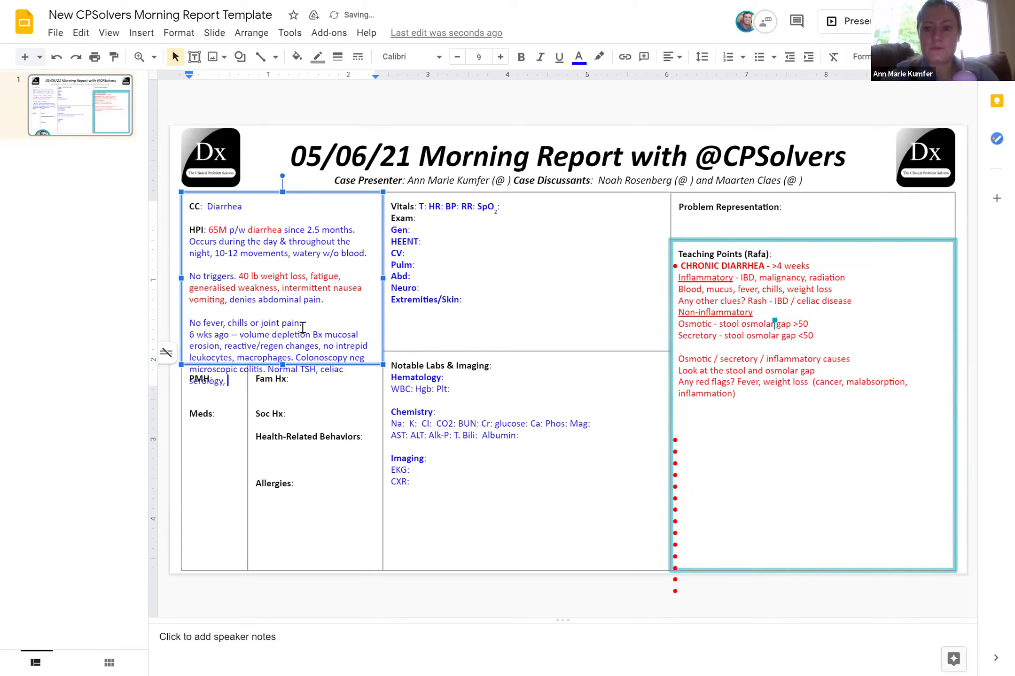
pyautogui.write('C diff, fe')
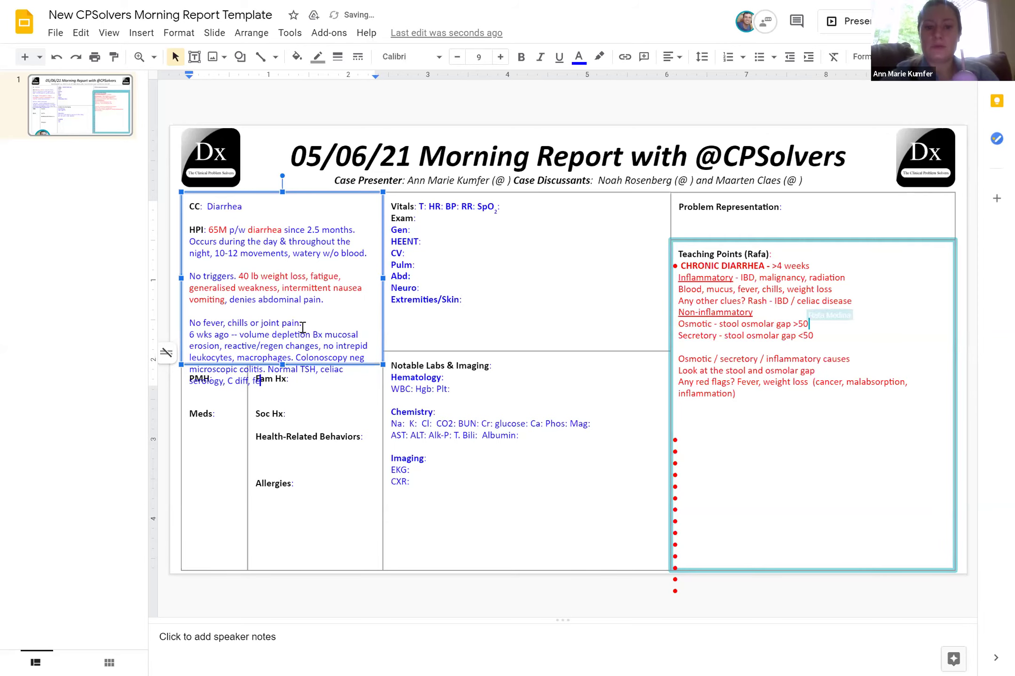
pyautogui.write('cal elastase')
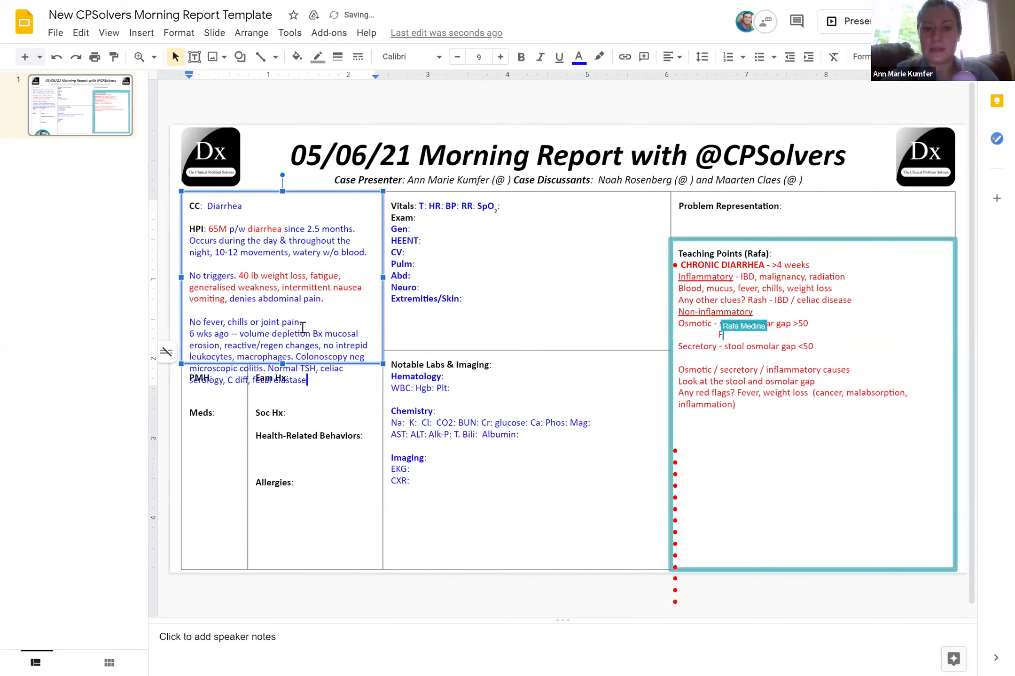
pyautogui.write(' low')
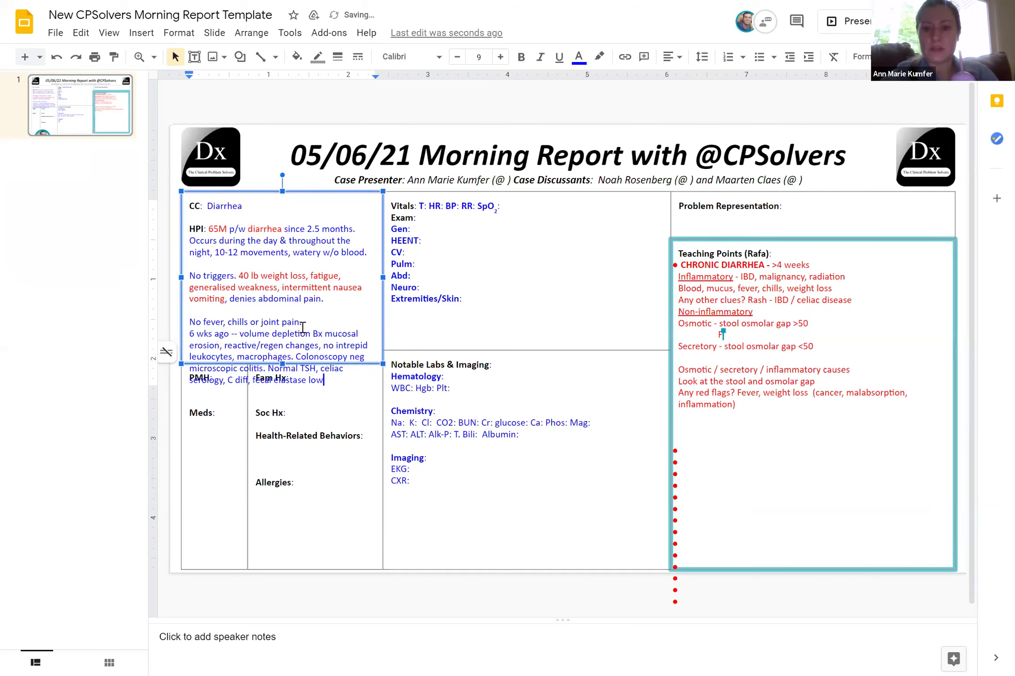
pyautogui.write('. ')
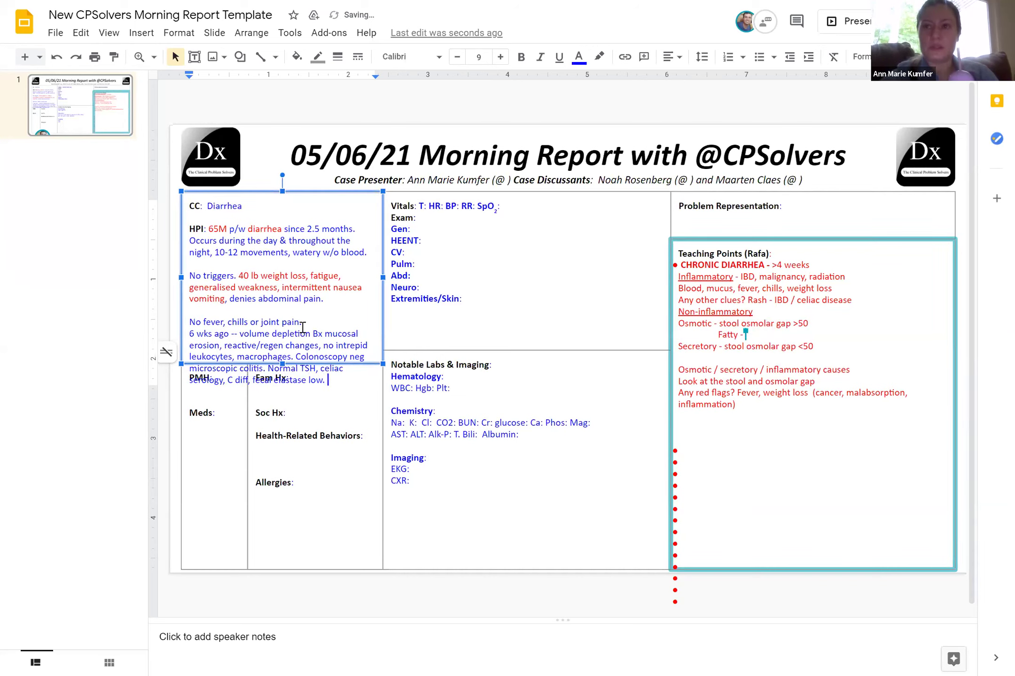
pyautogui.write('Started ')
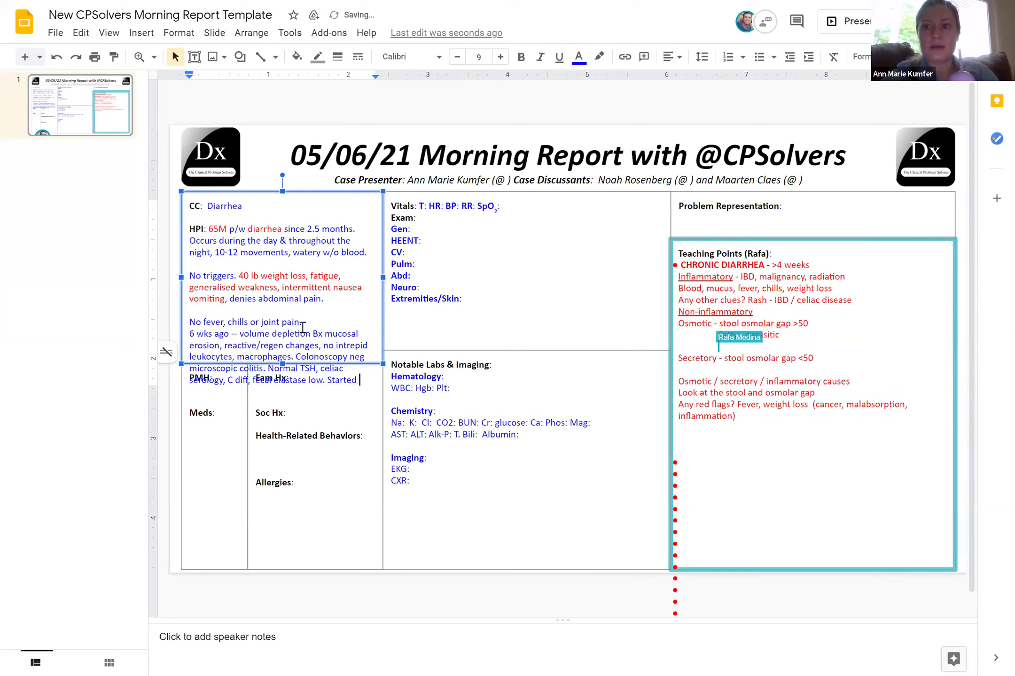
pyautogui.write('on pancreat')
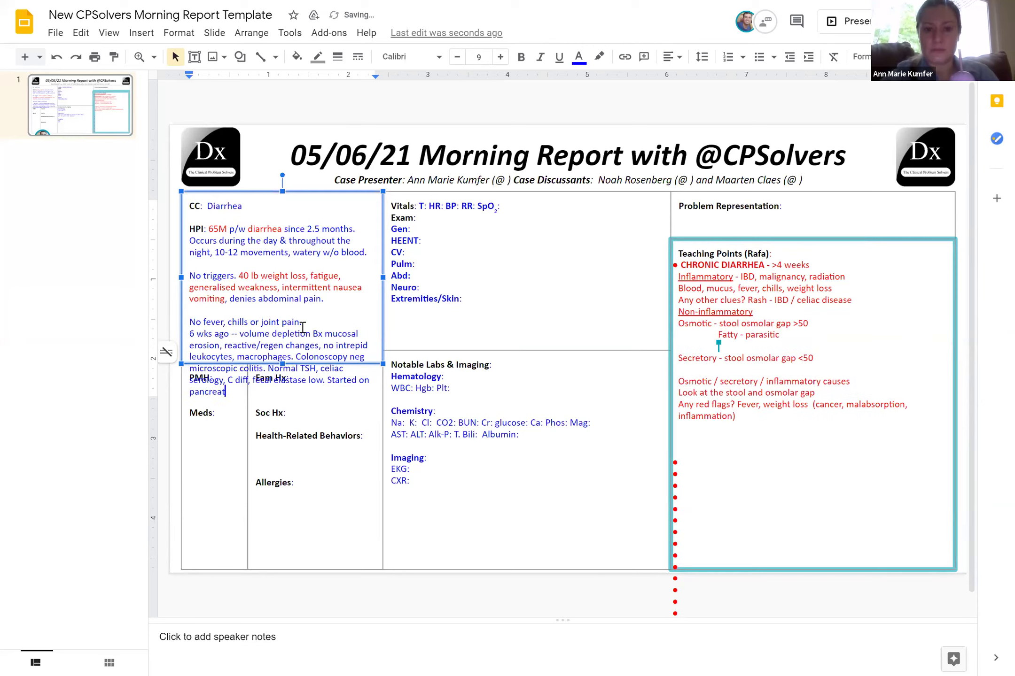
pyautogui.write('ic enzy')
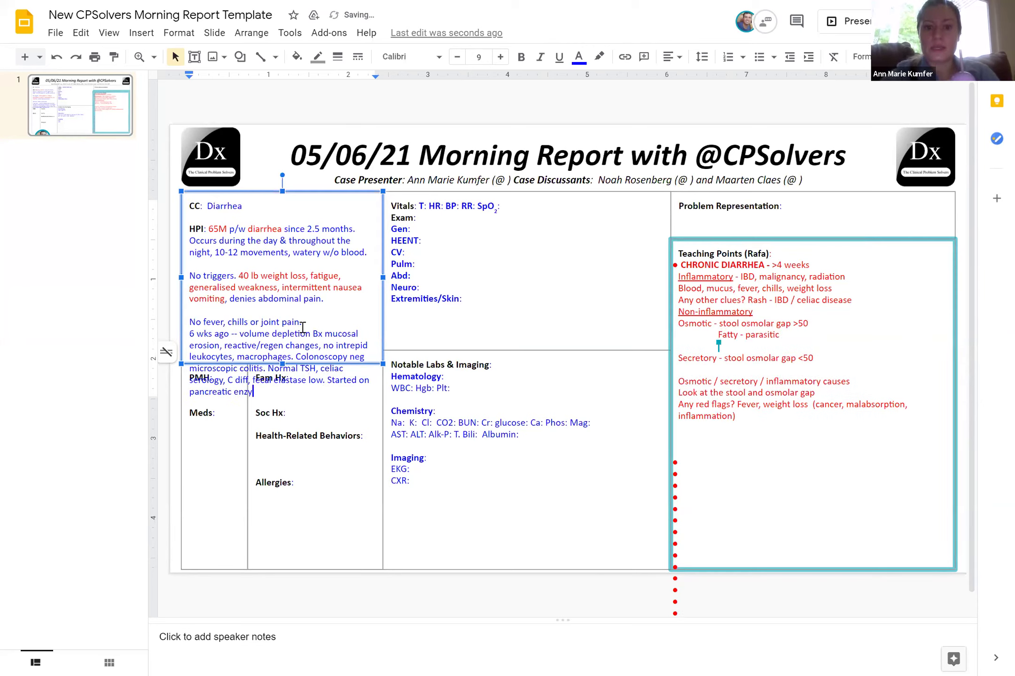
pyautogui.write('mes w/ mild impo')
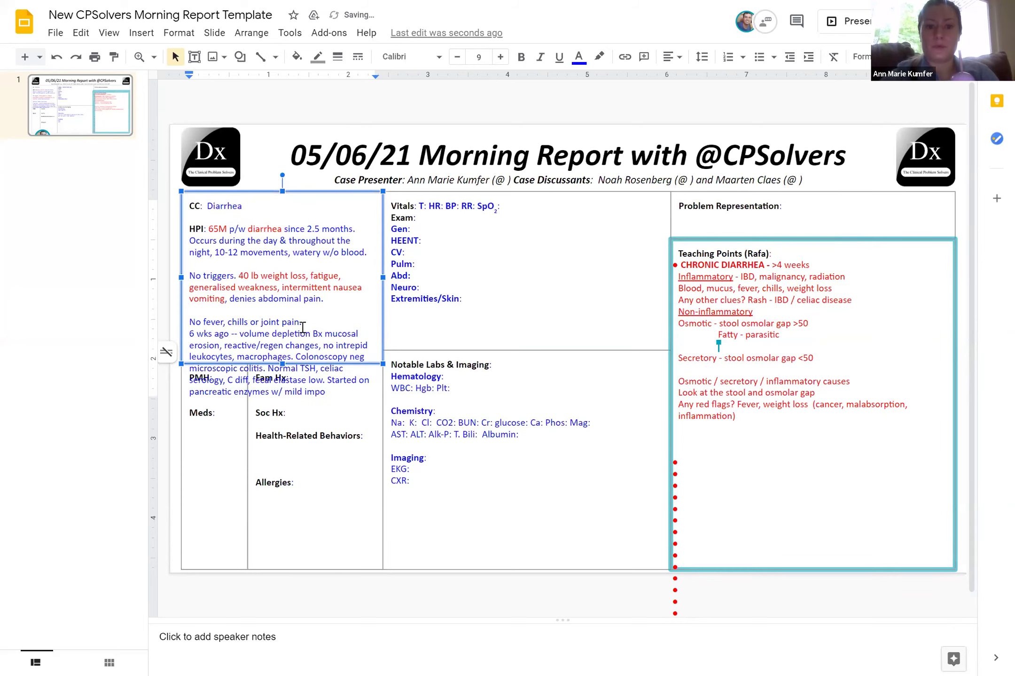
pyautogui.press('BackSpace')
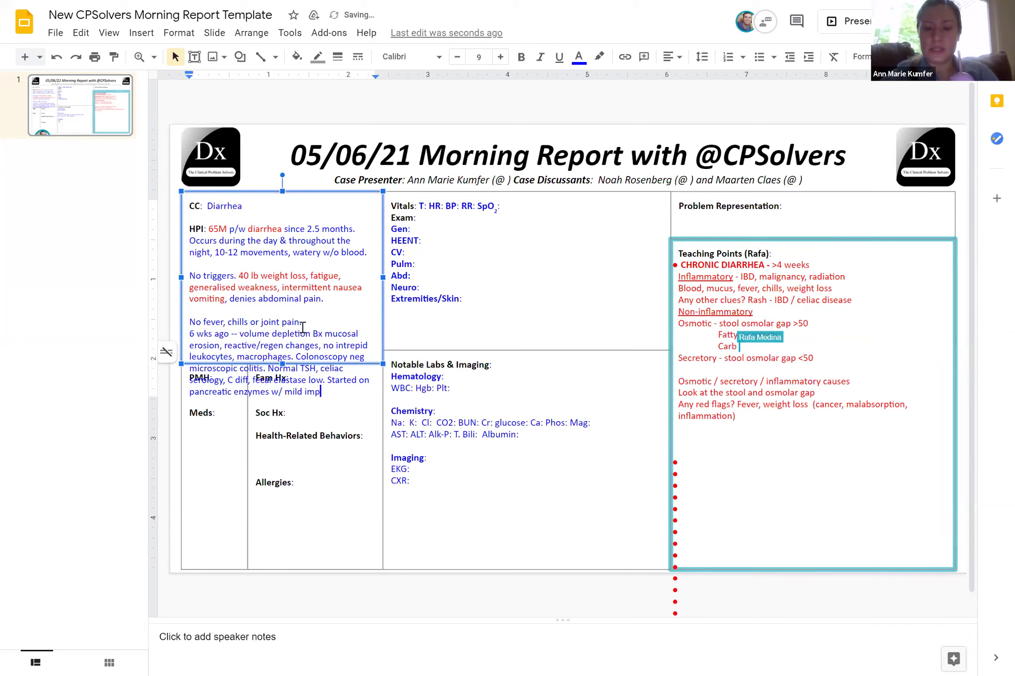
pyautogui.write('rovement.')
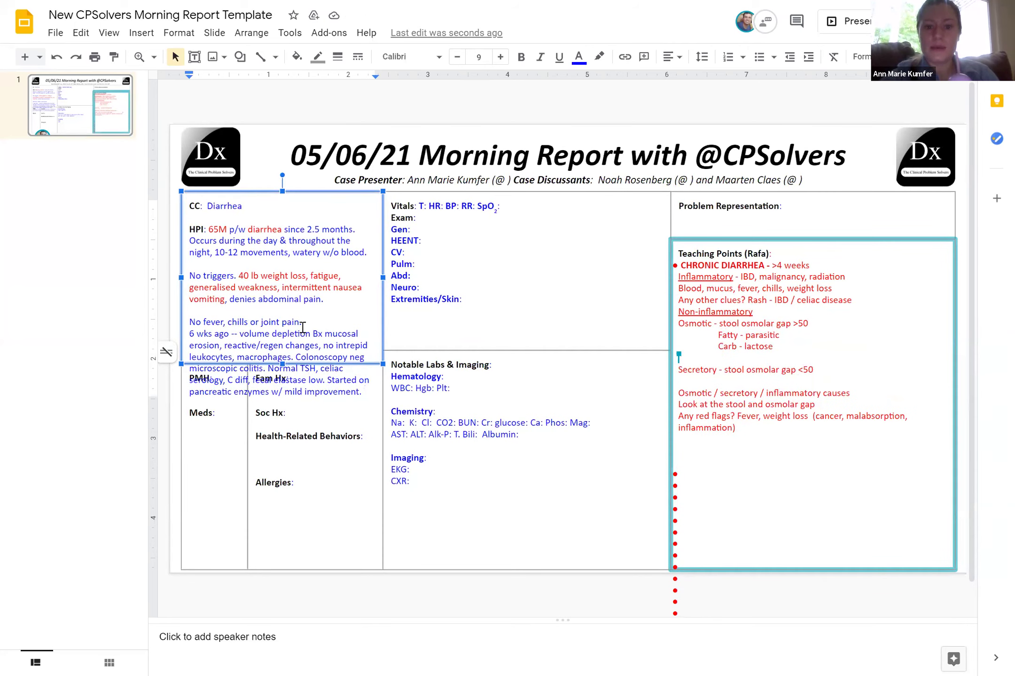
pyautogui.write('2')
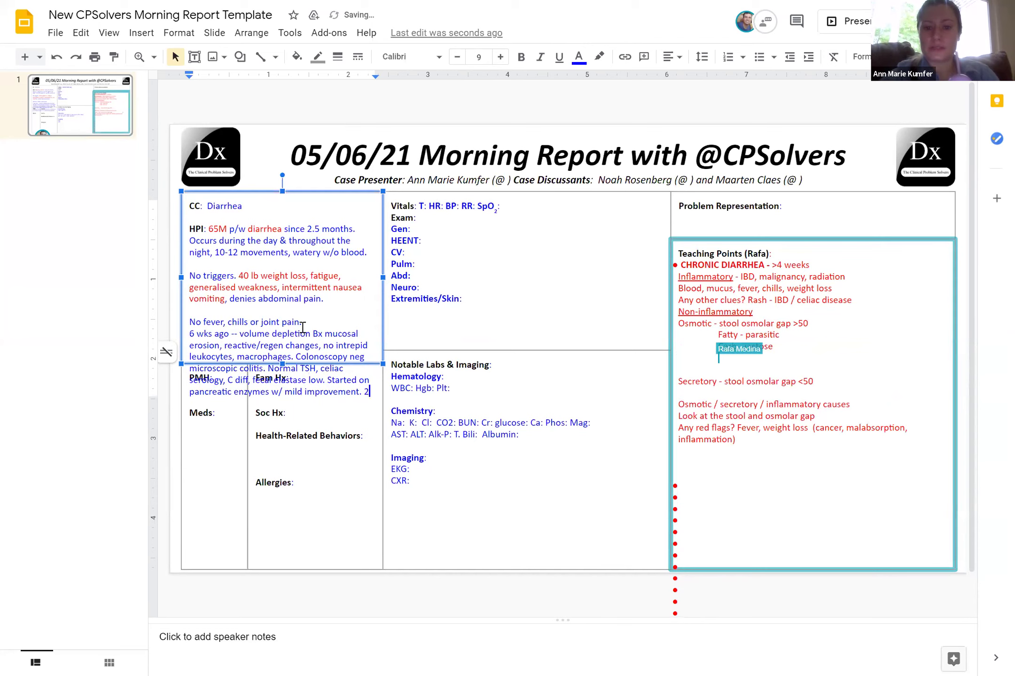
pyautogui.press('BackSpace')
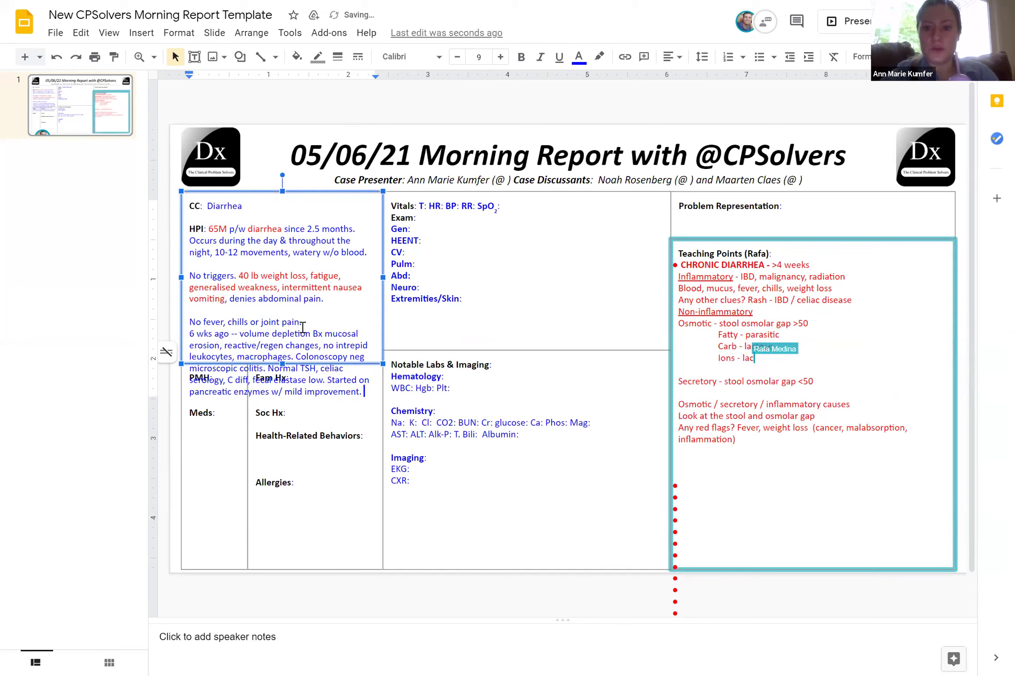
# Add rifaximin, amox → doxy for SIBO, CT 1.2cm pancreatic hyperenhancement and MRI 1.3cm pancreatic cyst
pyautogui.write('Small')
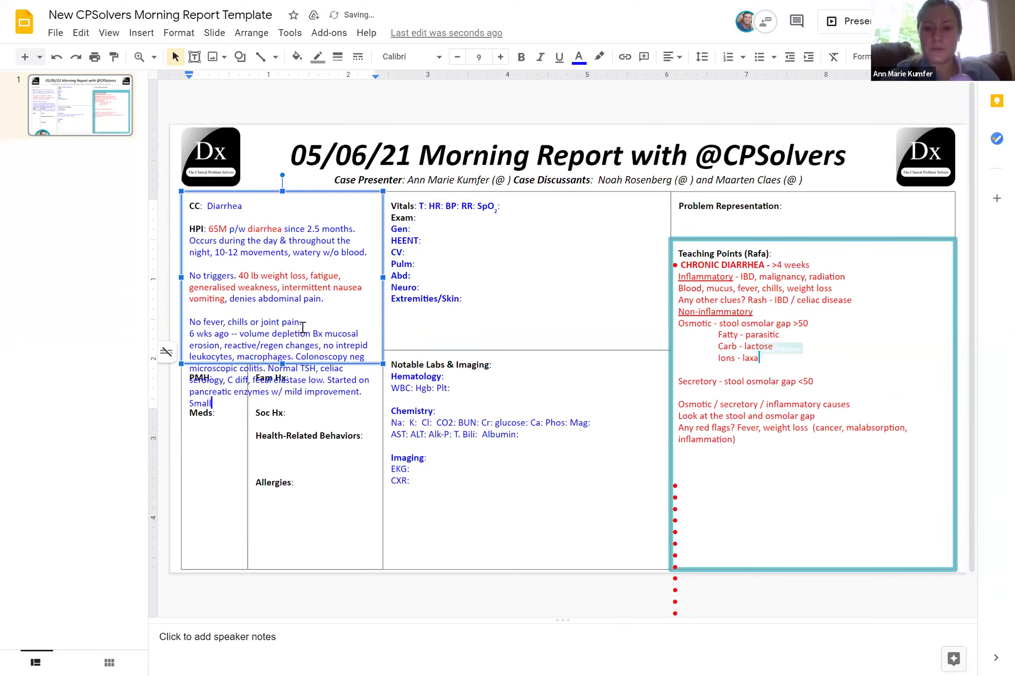
pyautogui.press('BackSpace')
pyautogui.press('BackSpace')
pyautogui.press('BackSpace')
pyautogui.press('BackSpace')
pyautogui.press('BackSpace')
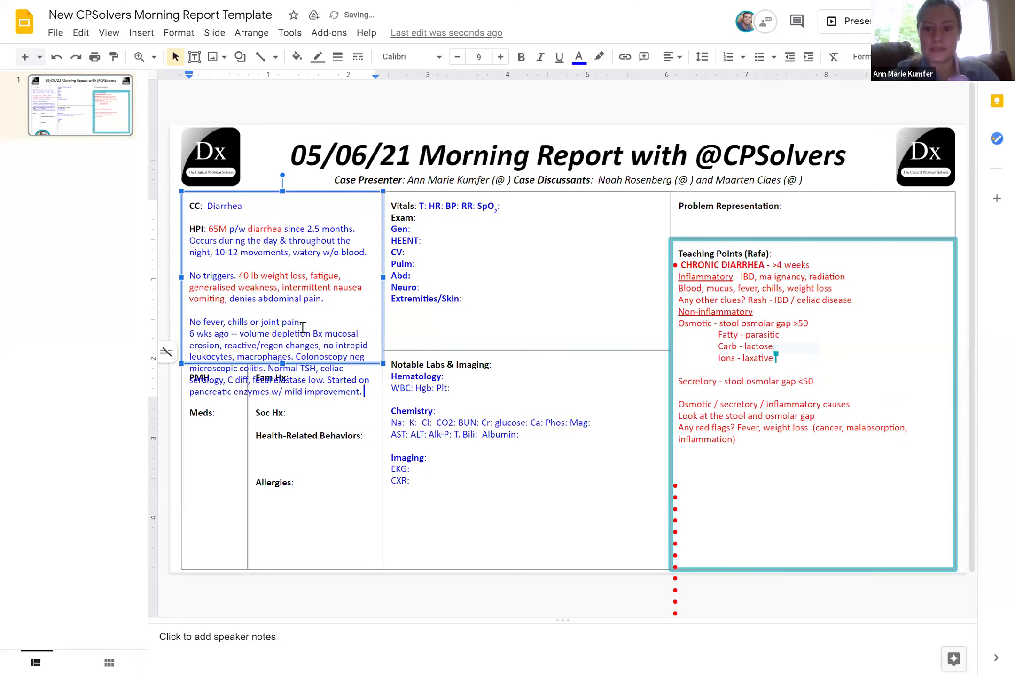
pyautogui.write('Tx w/ rifaximin')
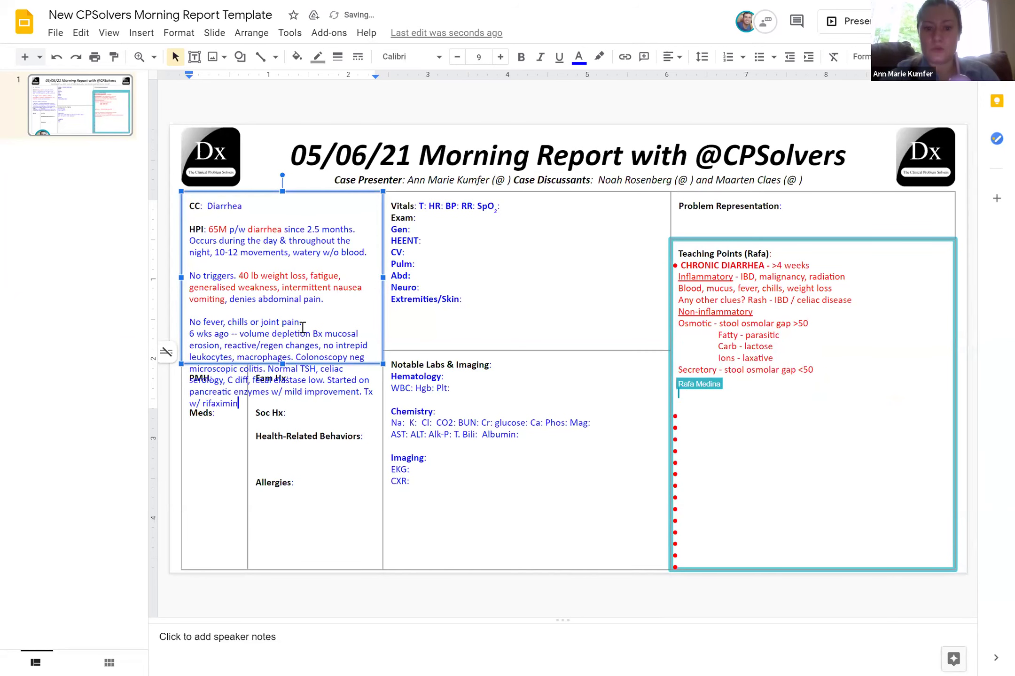
pyautogui.write(', amox → do')
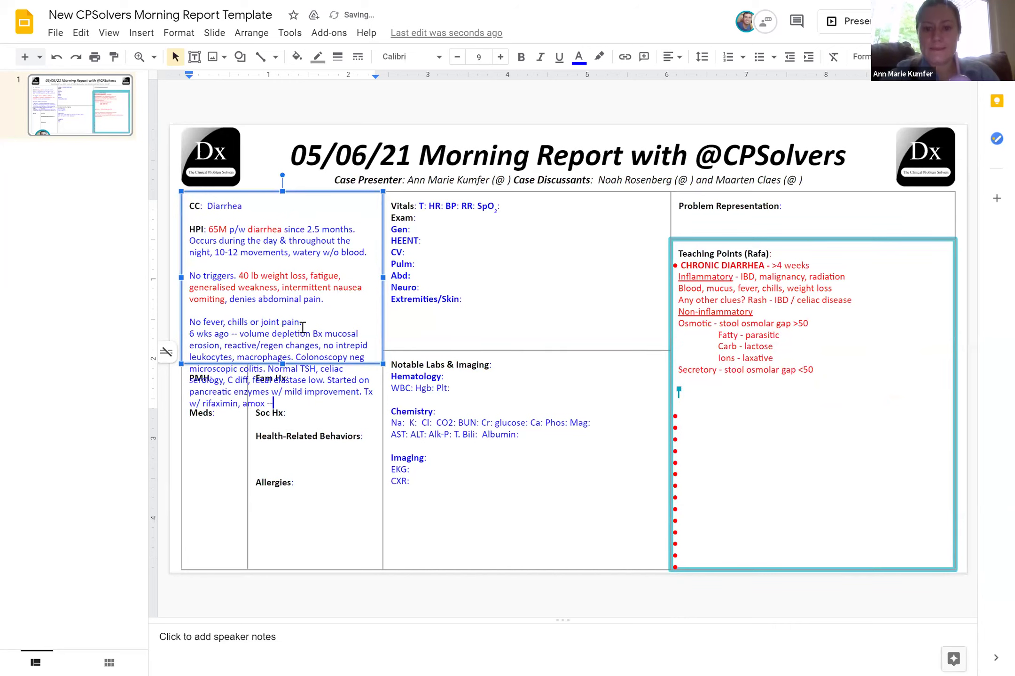
pyautogui.write('xy')
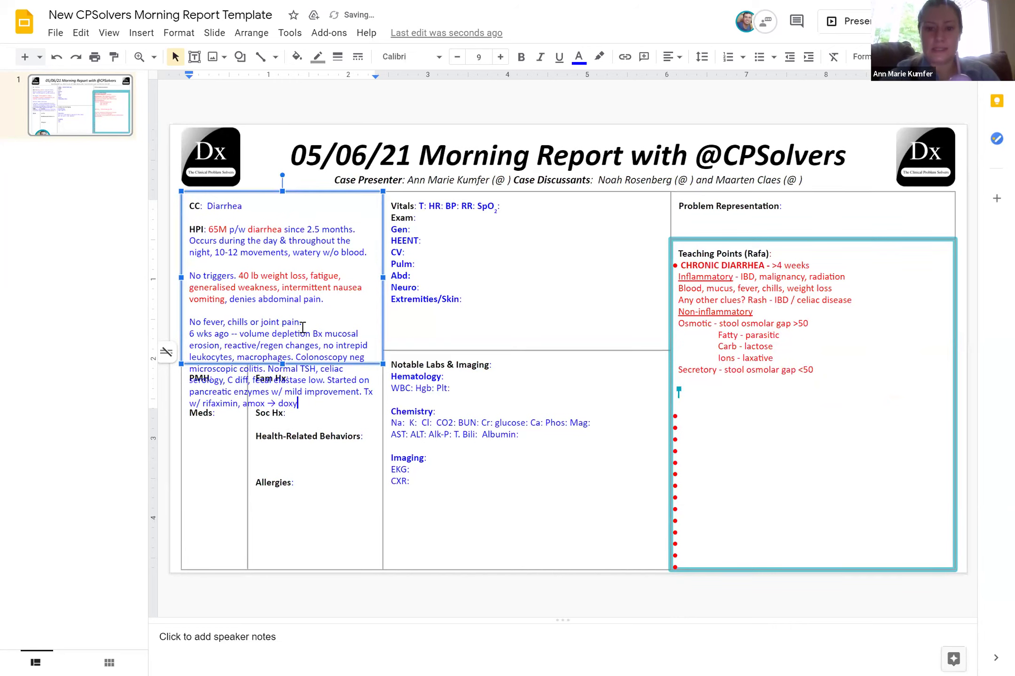
pyautogui.write(' for SIBO')
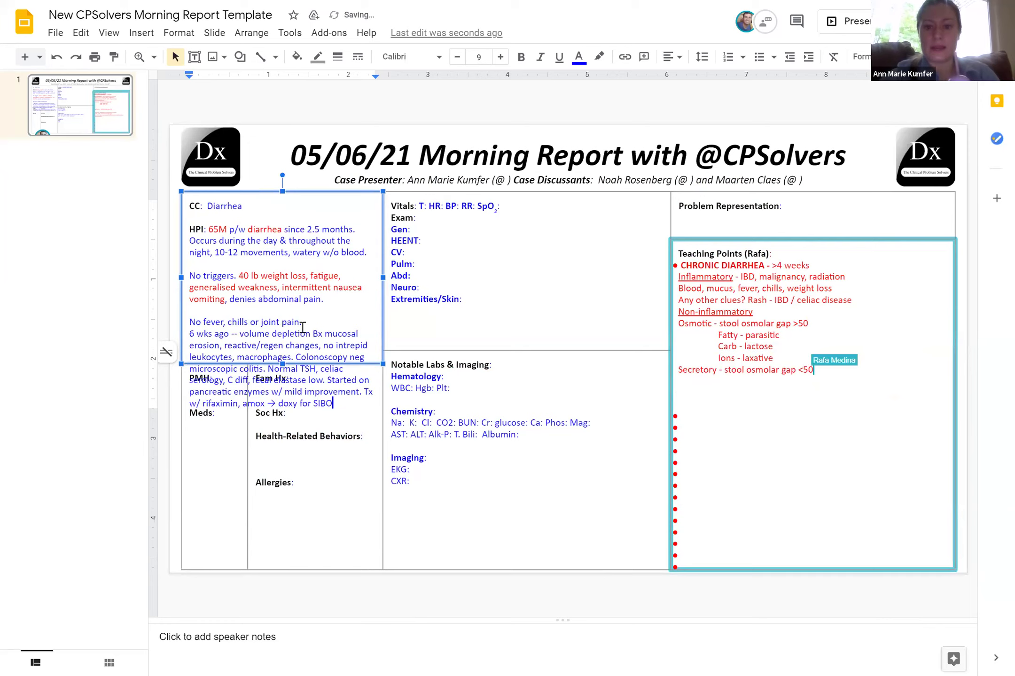
pyautogui.write('. ')
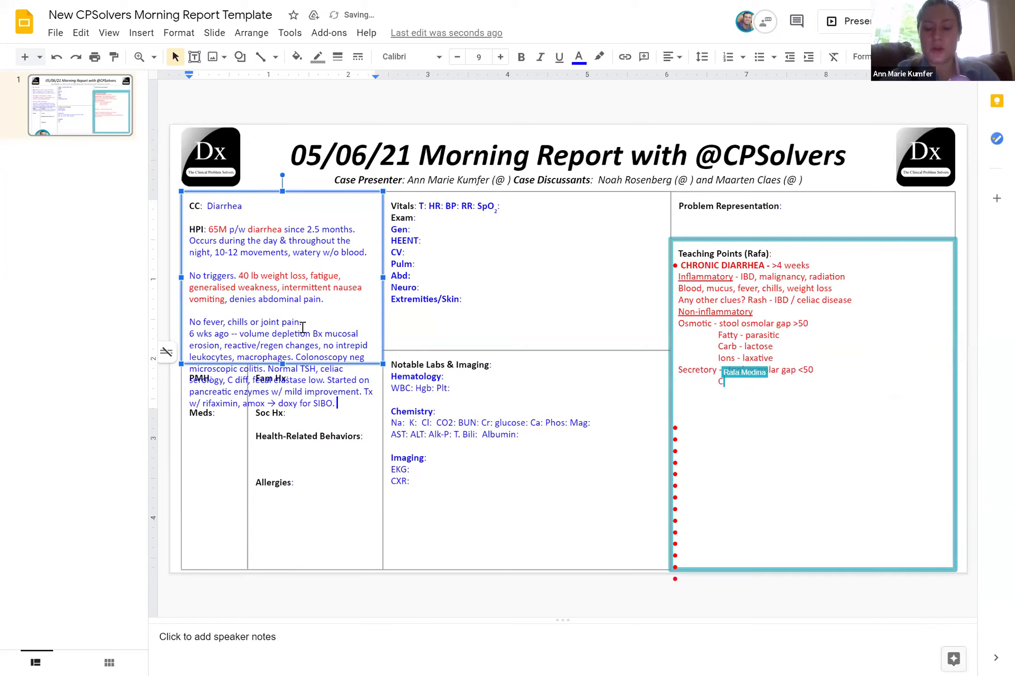
pyautogui.write('CT 1.2cm va')
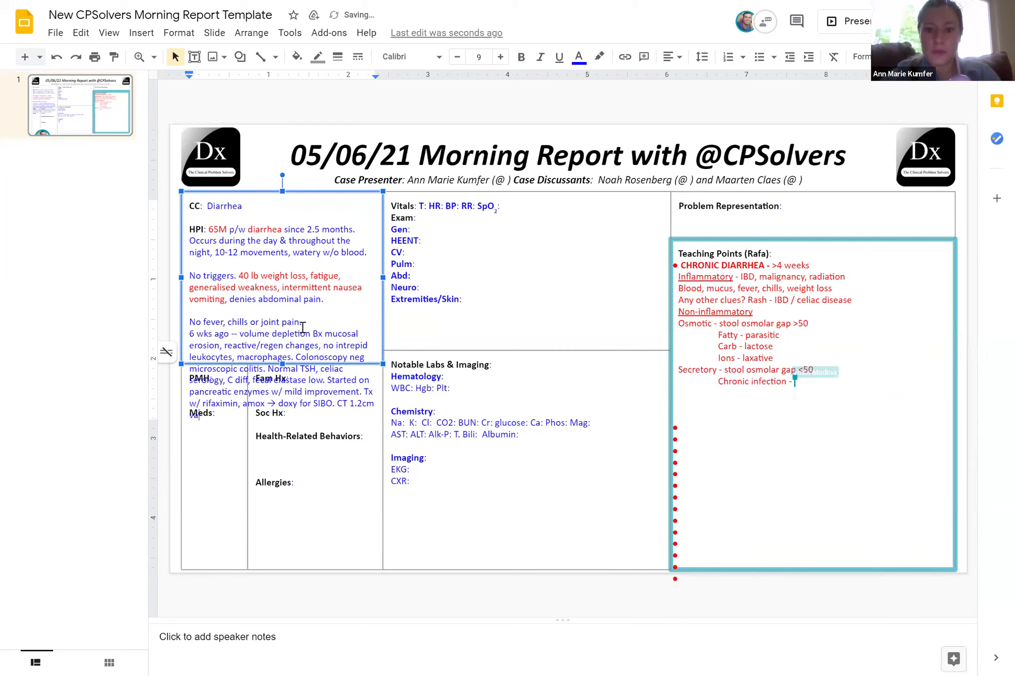
pyautogui.press('BackSpace')
pyautogui.press('BackSpace')
pyautogui.write('hypo')
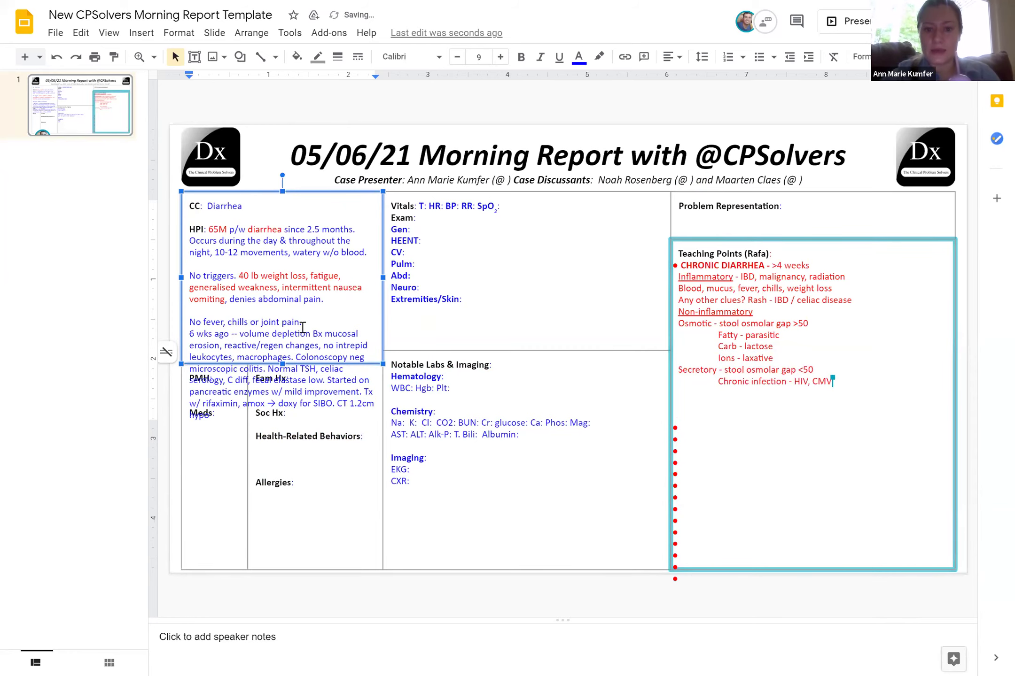
pyautogui.press('BackSpace')
pyautogui.press('BackSpace')
pyautogui.write('perenha')
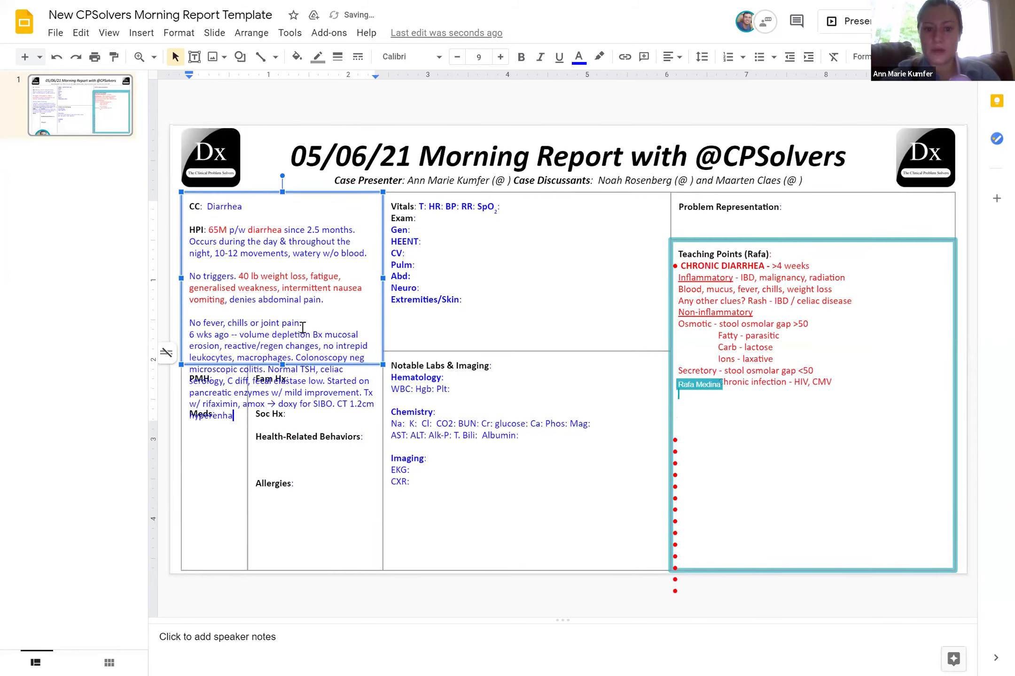
pyautogui.write('ncement pancr')
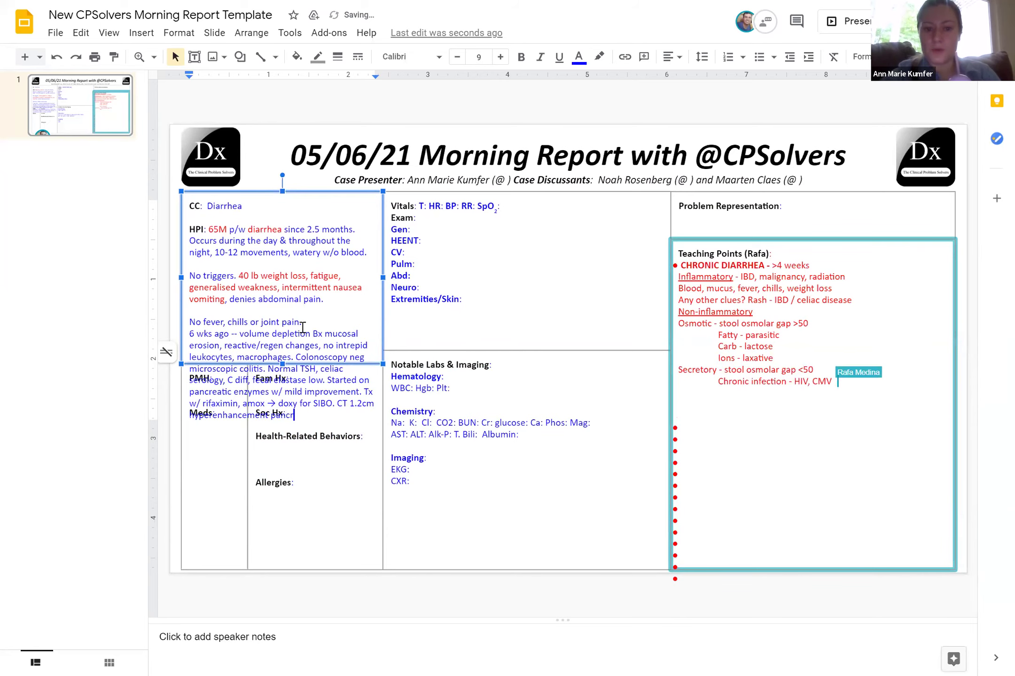
pyautogui.write('eatic gland --')
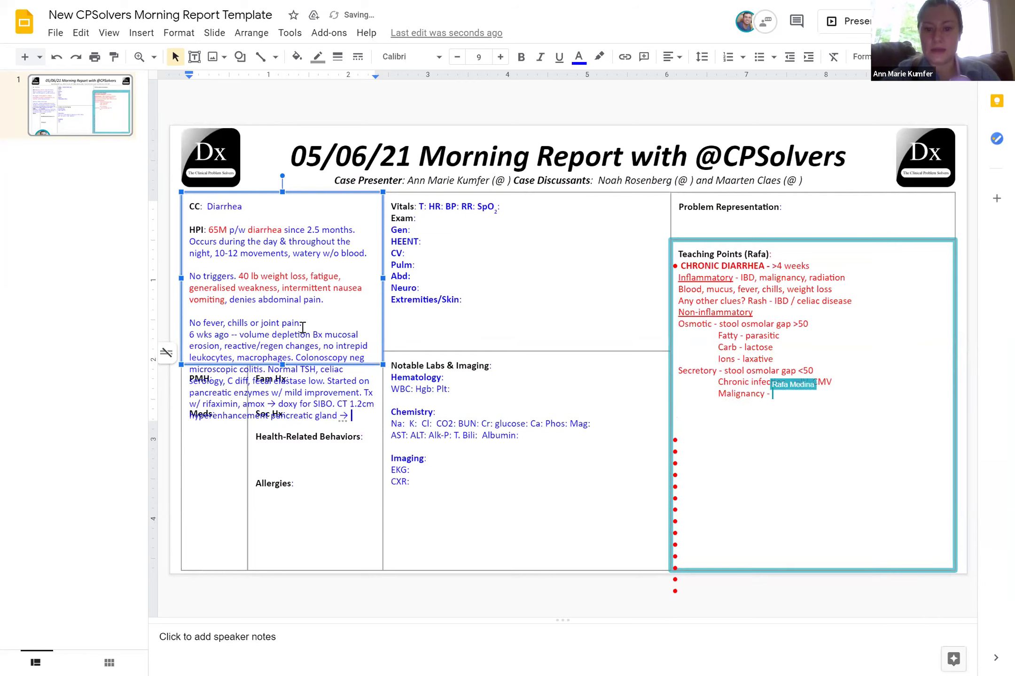
pyautogui.write('> MRI: ')
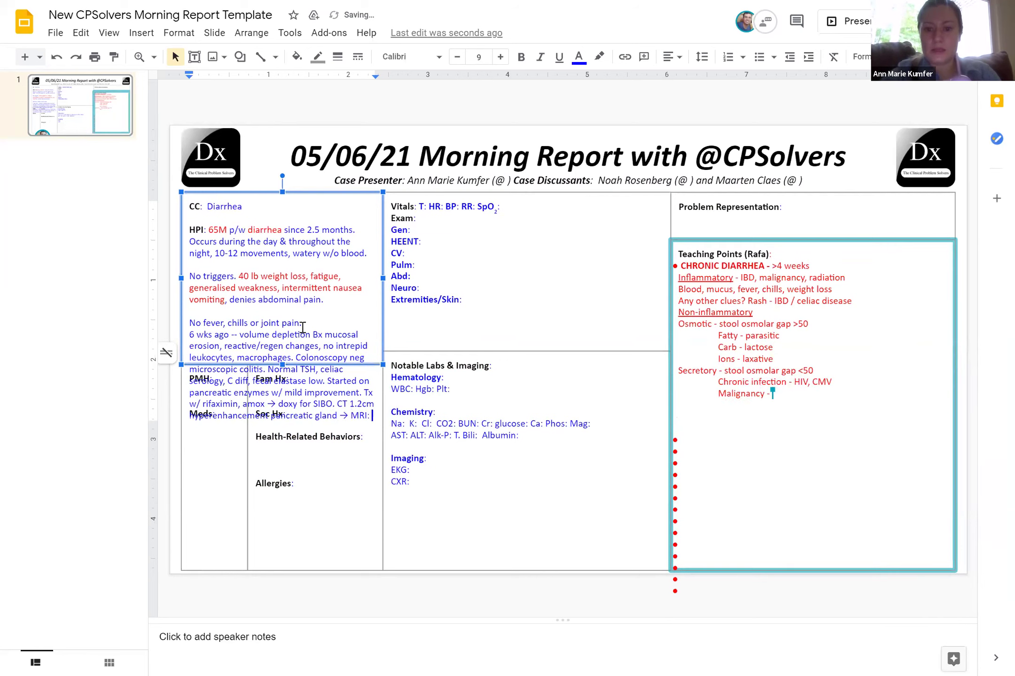
pyautogui.write('1.3cm pan')
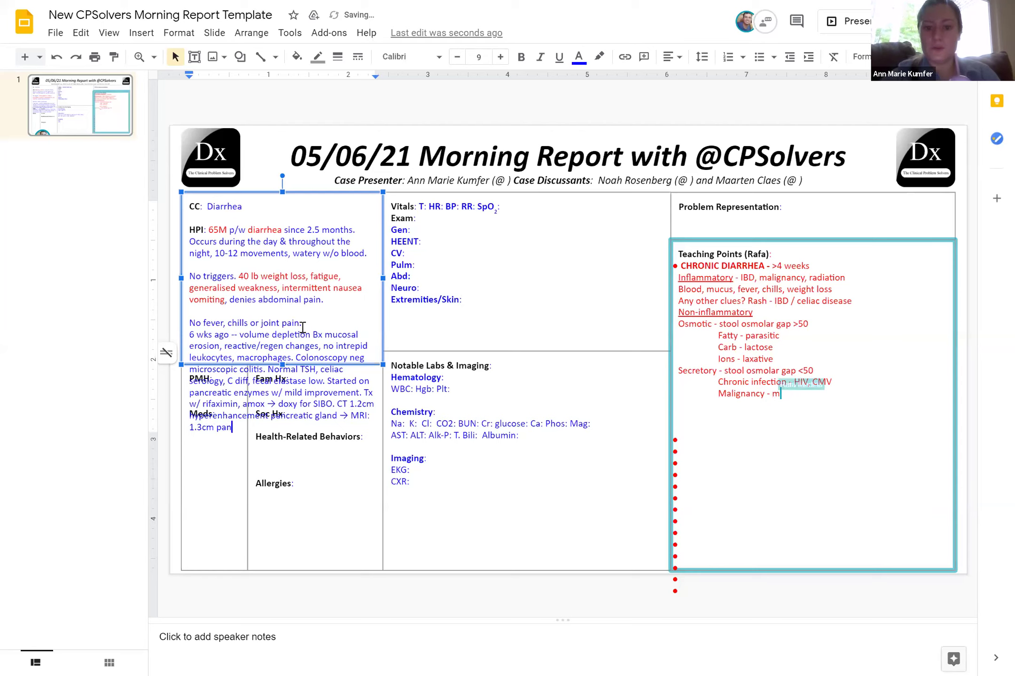
pyautogui.write('creatic cyst.')
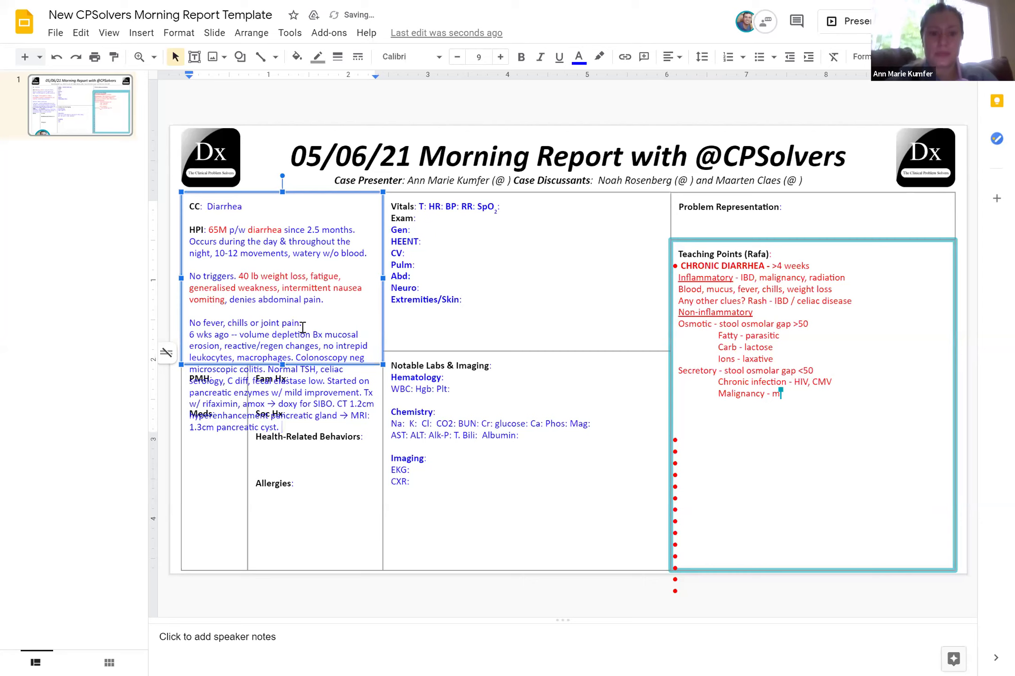
# Move the Fam Hx/Soc Hx and PMH boxes lower and stretch the HPI box to fit its text
pyautogui.click(319, 370)
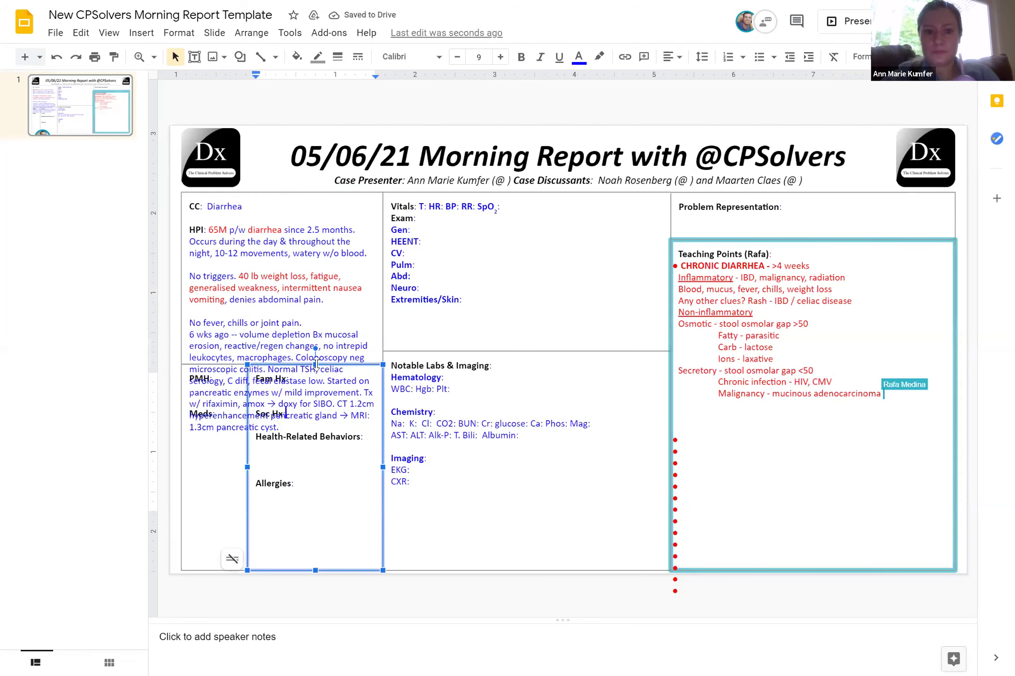
pyautogui.press('Escape')
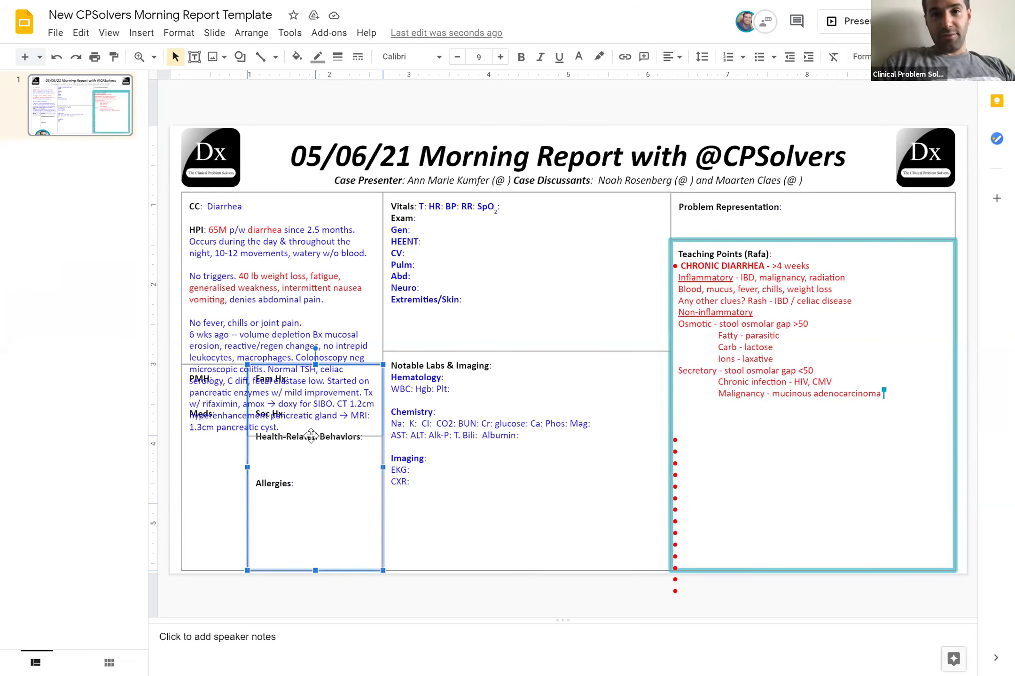
pyautogui.moveTo(311, 429); pyautogui.dragTo(310, 501)
pyautogui.click(217, 371)
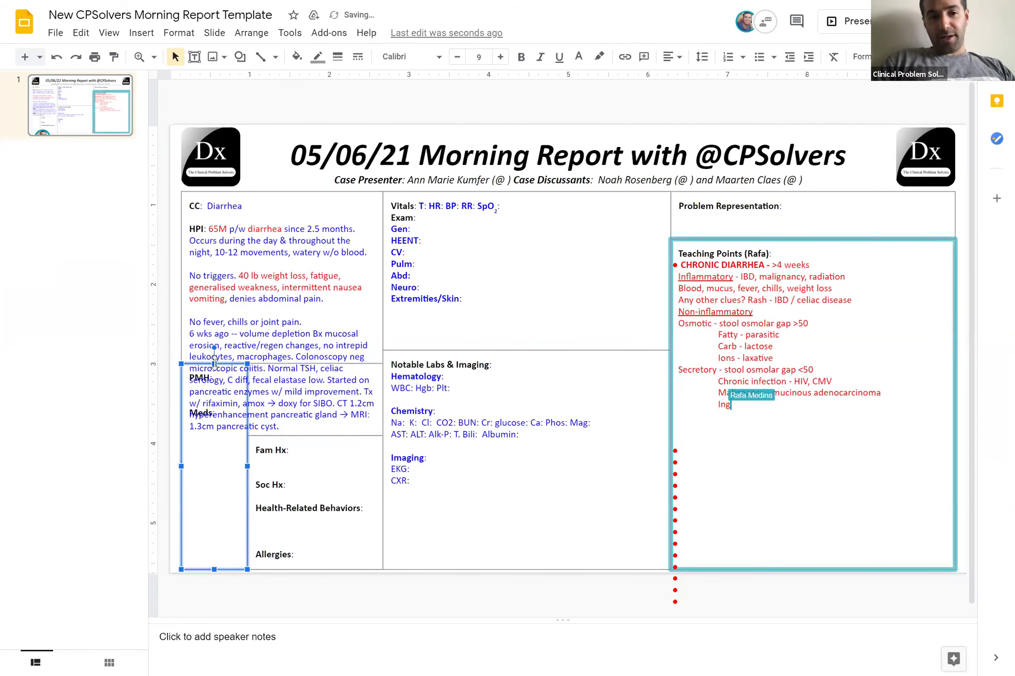
pyautogui.moveTo(212, 434); pyautogui.dragTo(213, 436)
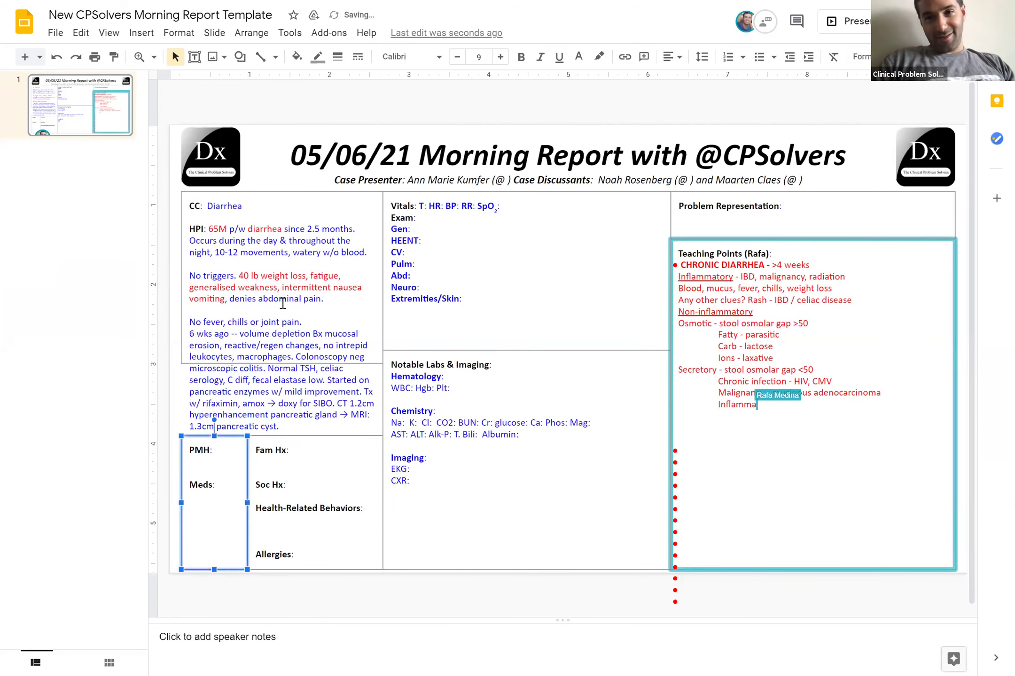
pyautogui.click(284, 361)
pyautogui.moveTo(274, 416); pyautogui.dragTo(271, 436)
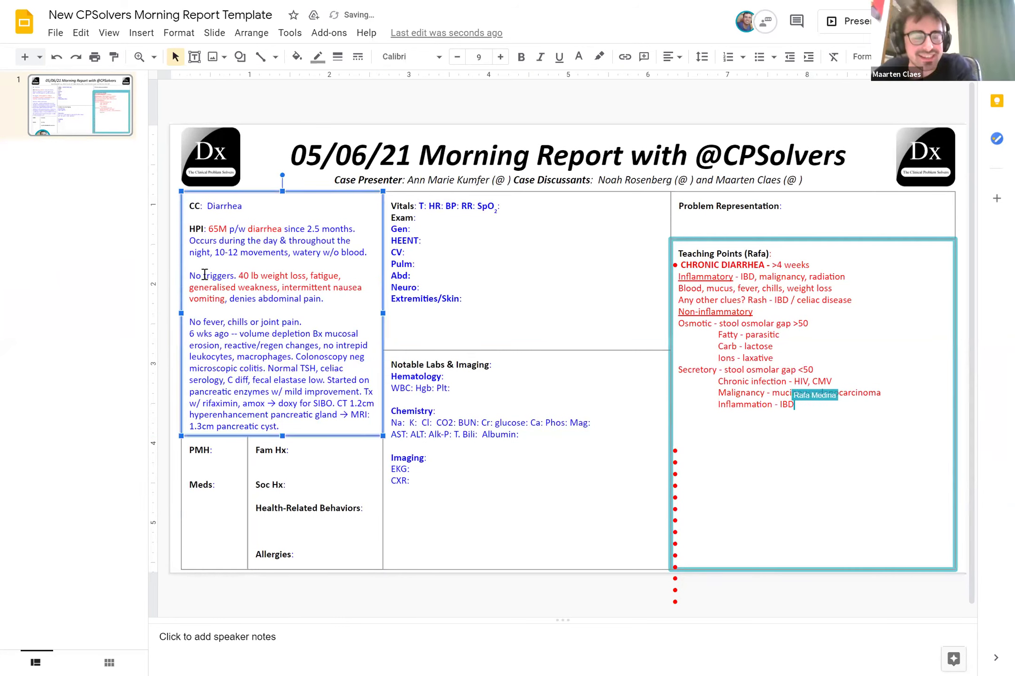
# Remove the blank lines above No triggers and No fever, adding one after joint pain
pyautogui.click(189, 276)
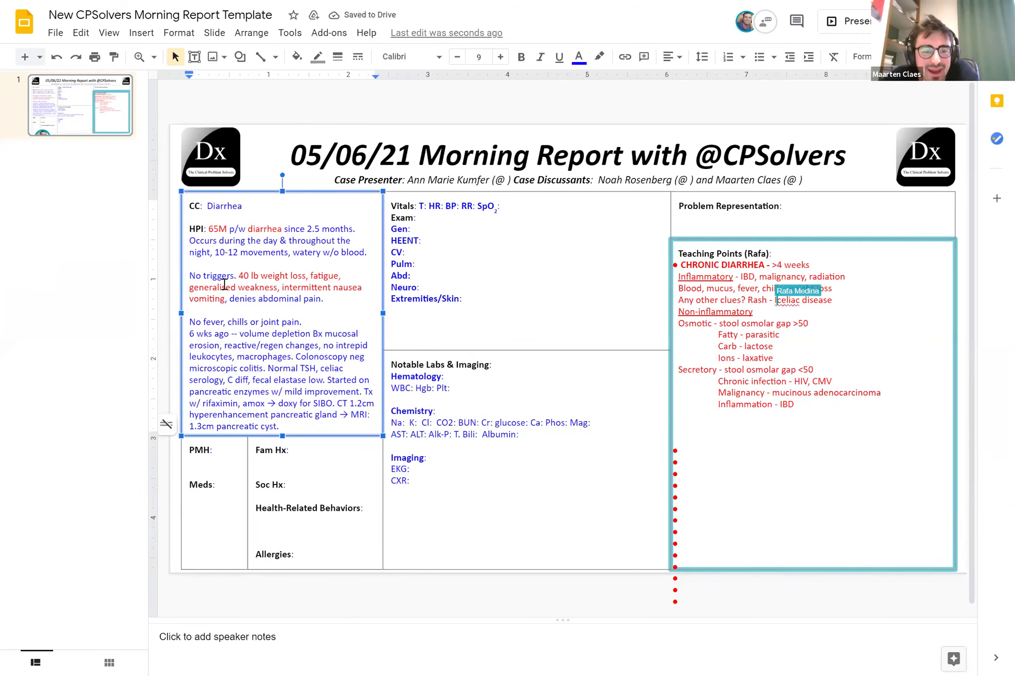
pyautogui.press('BackSpace')
pyautogui.press('Down')
pyautogui.press('Down')
pyautogui.press('Down')
pyautogui.press('BackSpace')
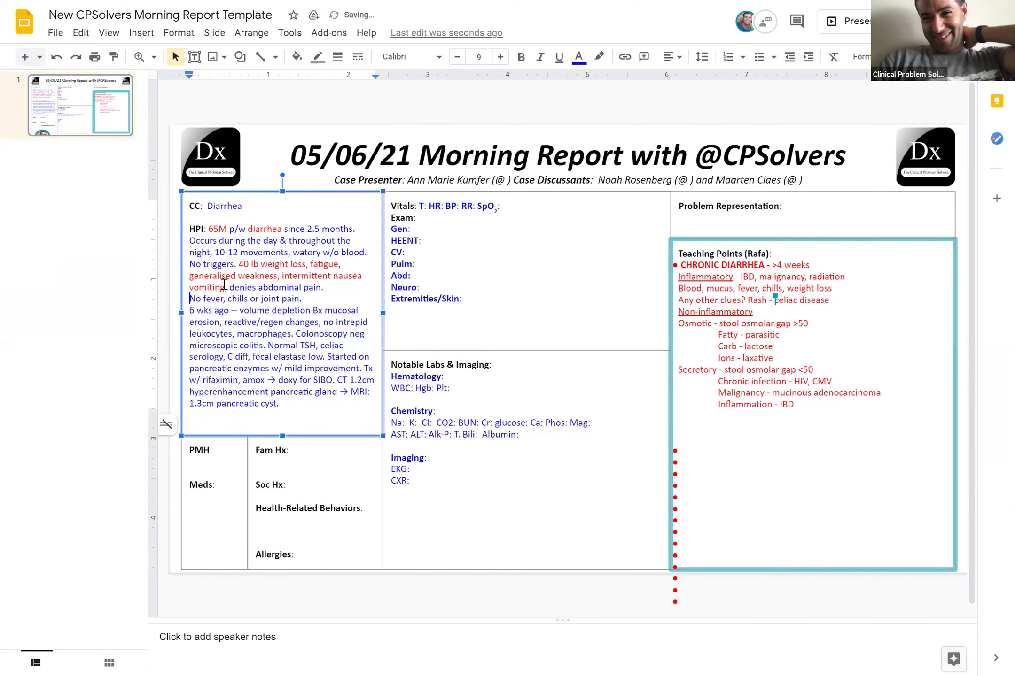
pyautogui.click(304, 300)
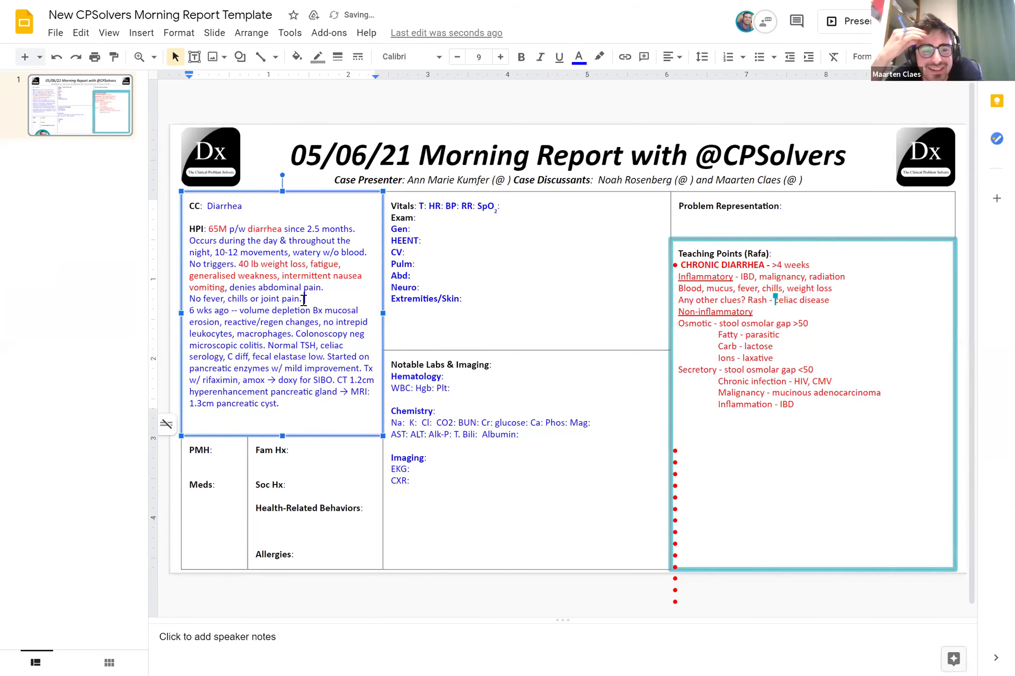
pyautogui.press('Return')
# Colour the biopsy findings red, then select 'fecal elastase low.'
pyautogui.click(313, 323)
pyautogui.keyDown('shift'); pyautogui.click(318, 332); pyautogui.keyUp('shift')
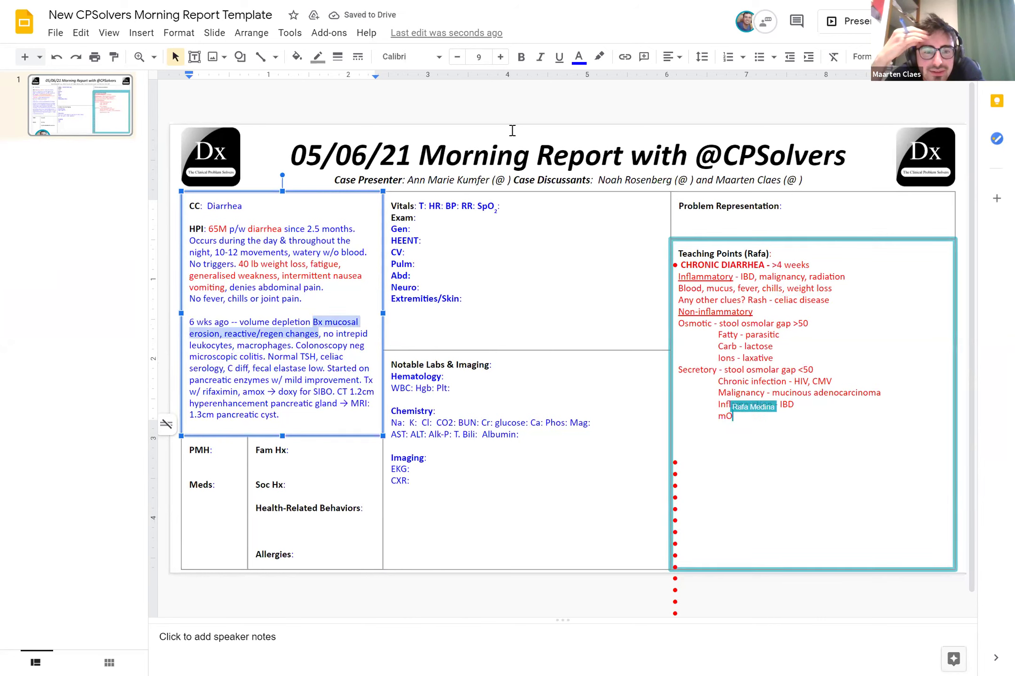
pyautogui.click(579, 57)
pyautogui.click(599, 185)
pyautogui.click(301, 346)
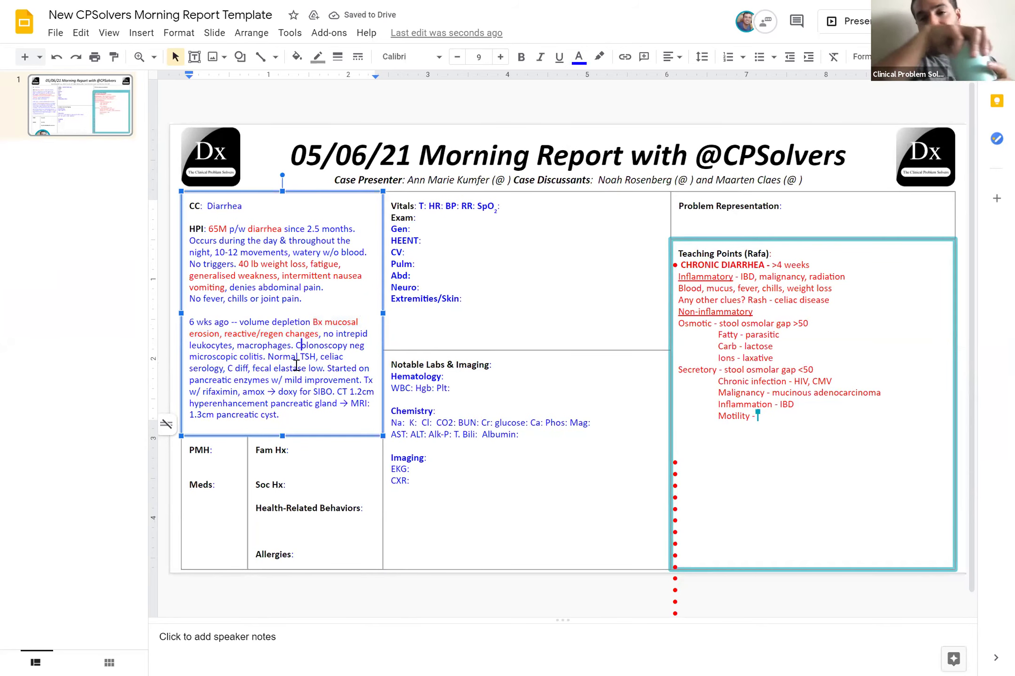
pyautogui.moveTo(253, 370); pyautogui.dragTo(324, 370)
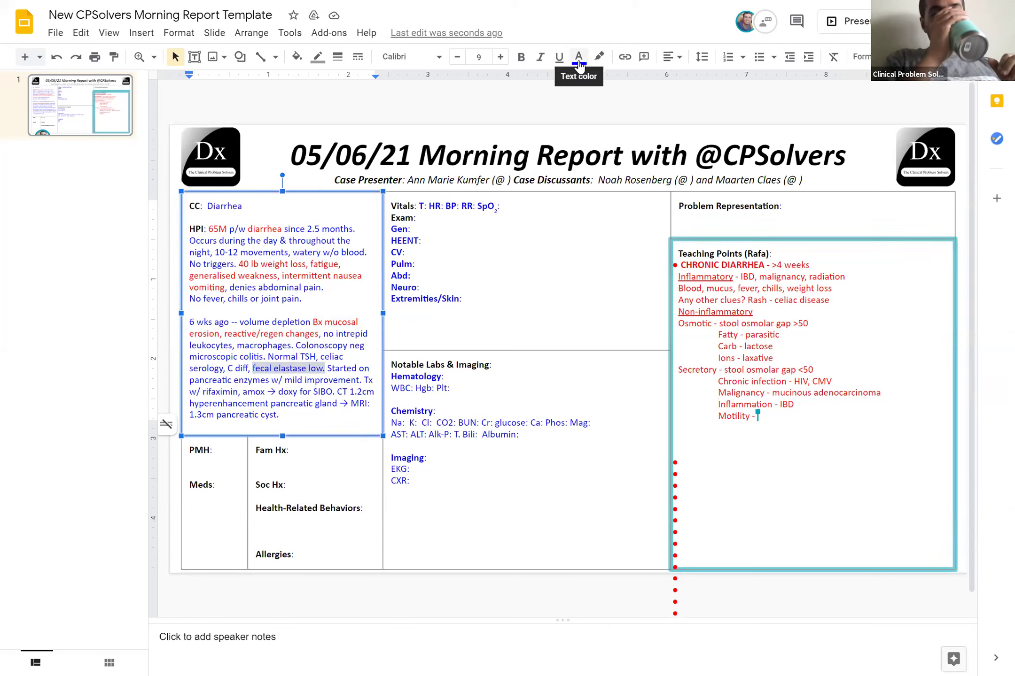
# Colour 'fecal elastase low.' and the CT and MRI findings red
pyautogui.click(579, 57)
pyautogui.click(598, 186)
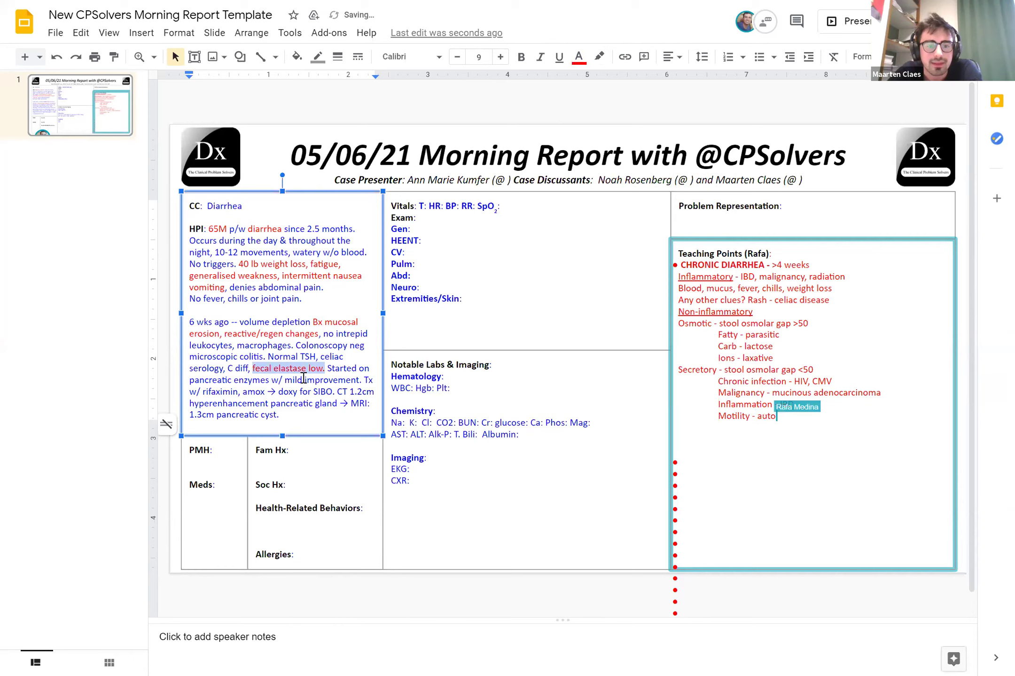
pyautogui.click(303, 381)
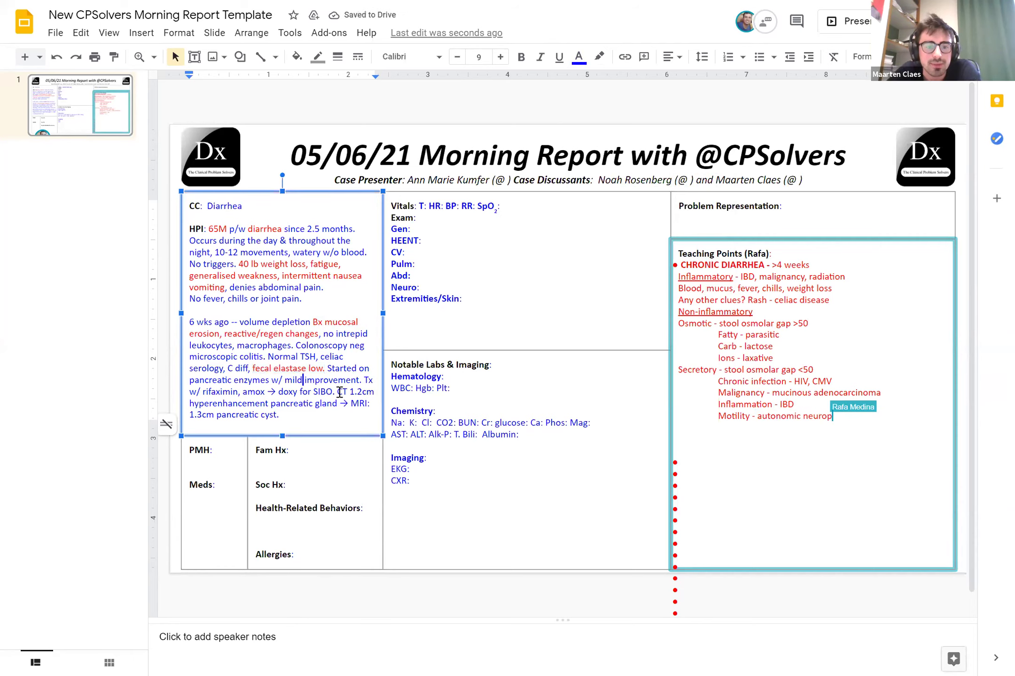
pyautogui.moveTo(337, 391); pyautogui.dragTo(286, 415)
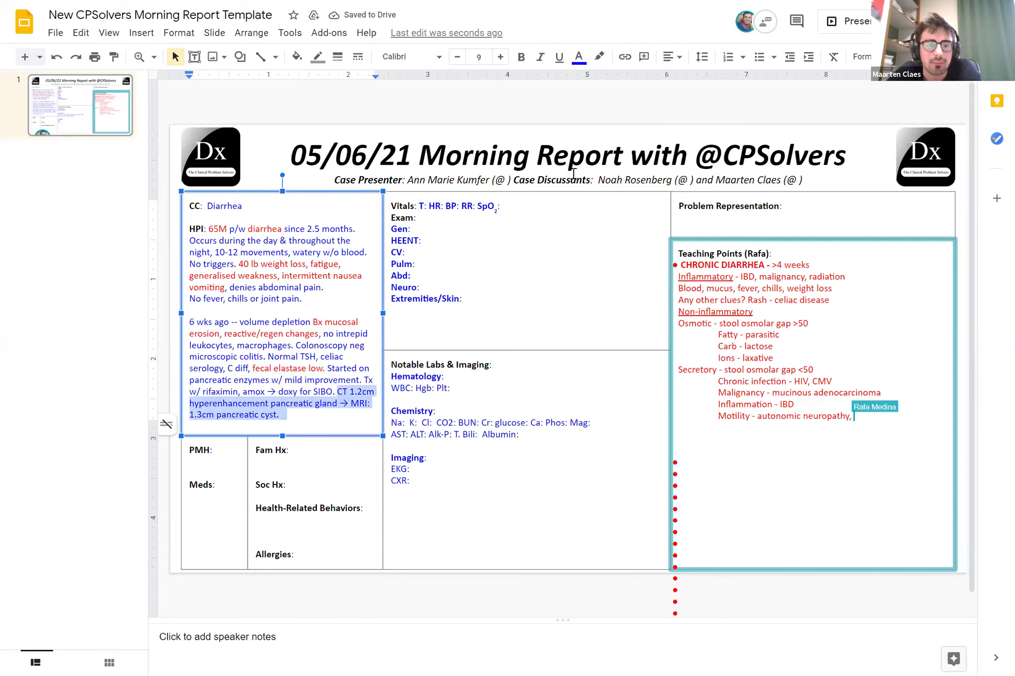
pyautogui.click(578, 57)
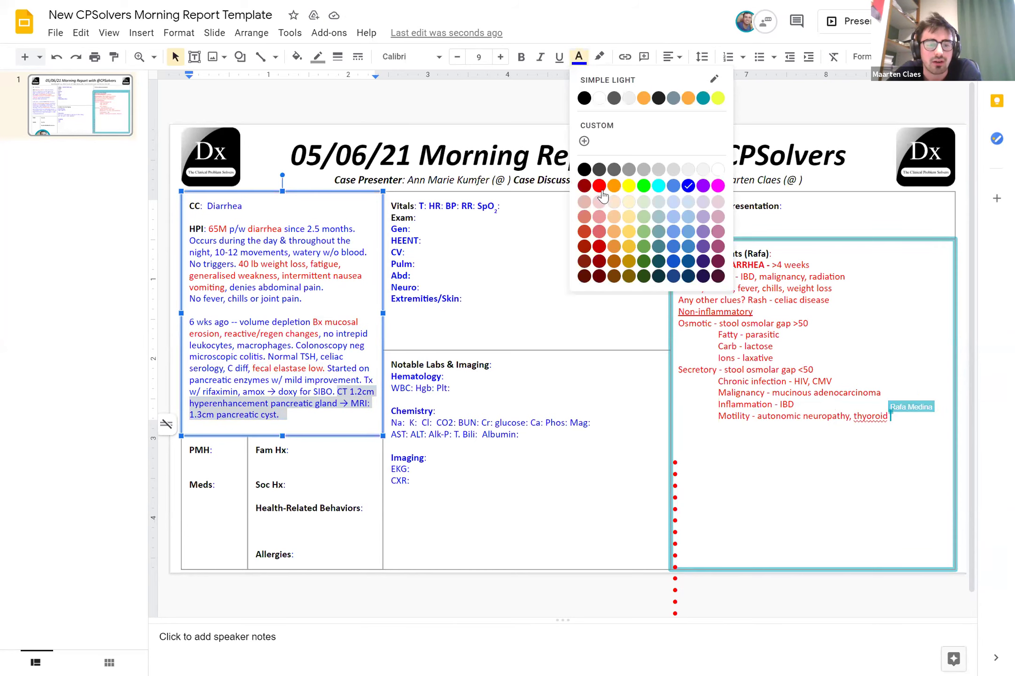
pyautogui.click(598, 187)
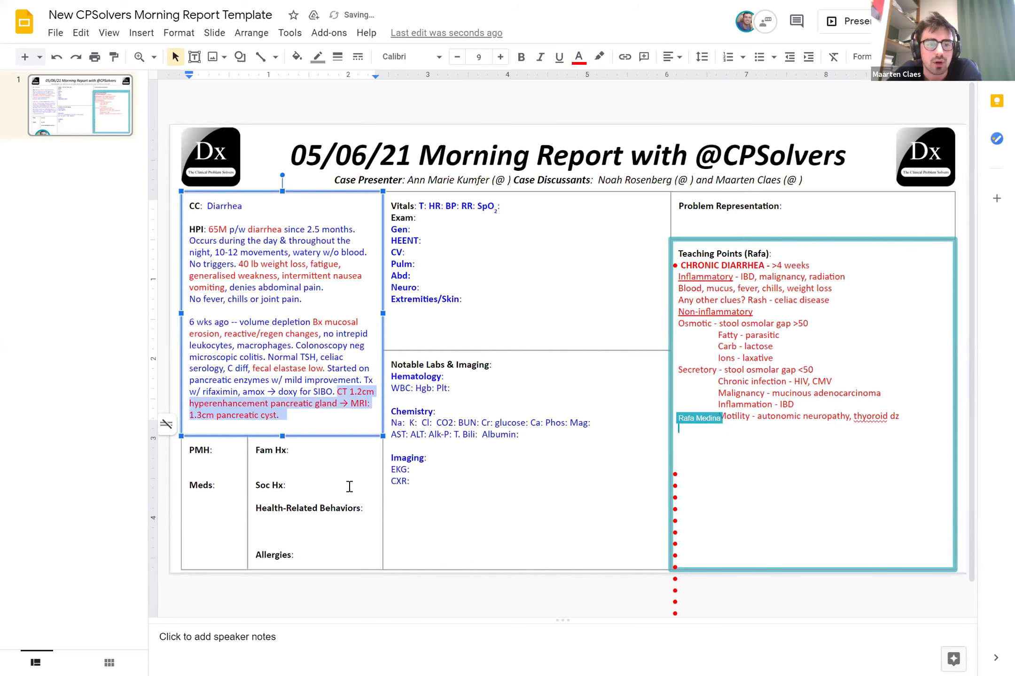
pyautogui.click(350, 486)
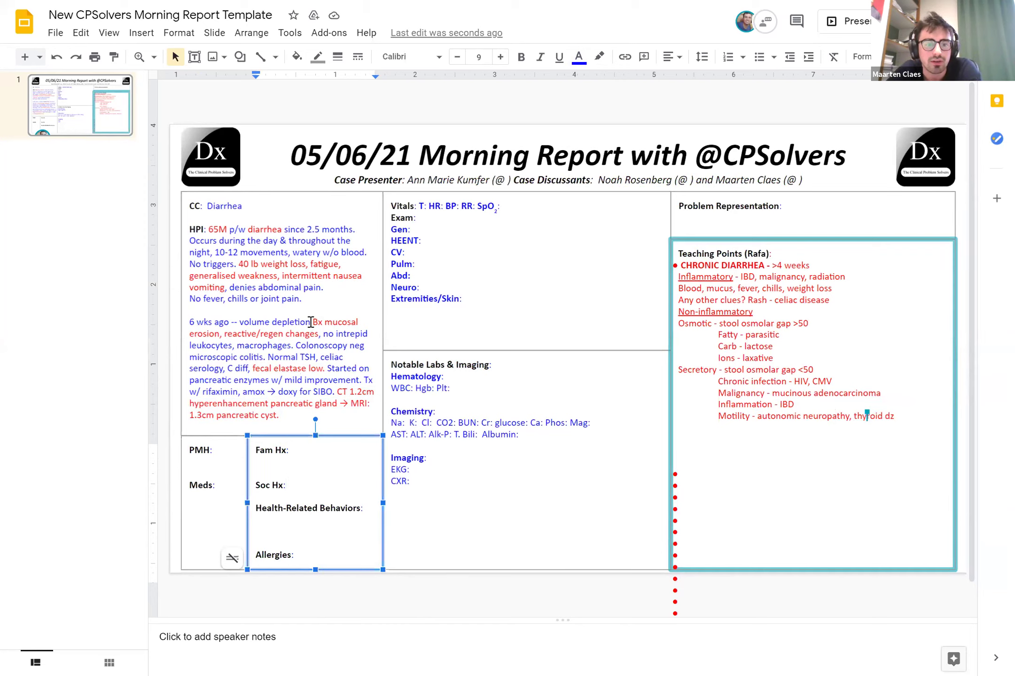
# Insert a hyphen to make 'hyper-enhancement', restoring the HPI box after an accidental move
pyautogui.moveTo(257, 321); pyautogui.dragTo(310, 322)
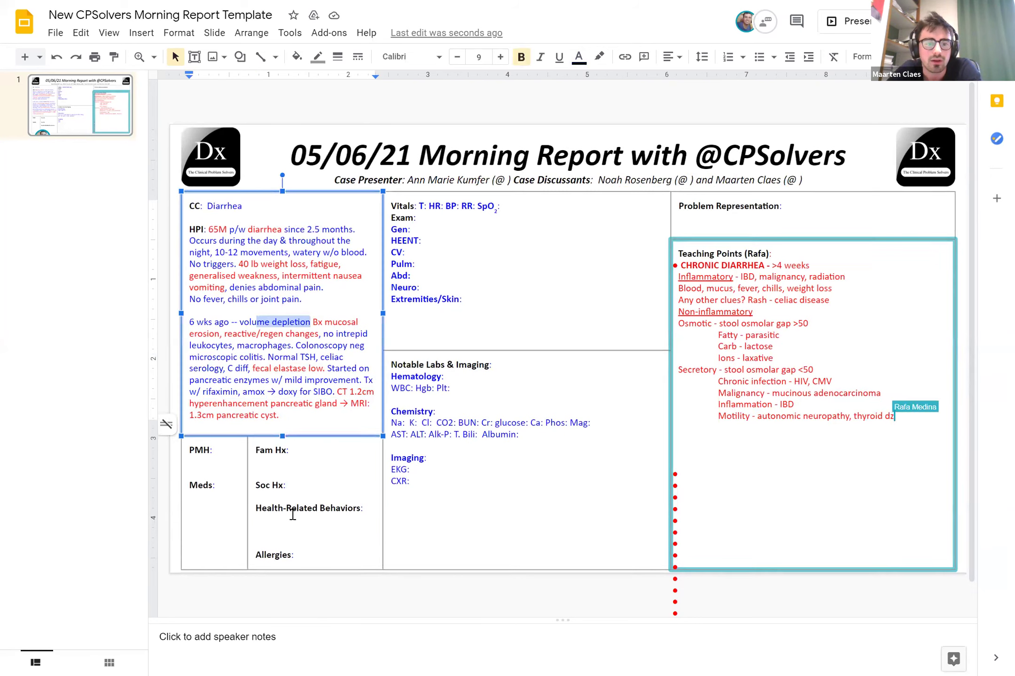
pyautogui.click(292, 516)
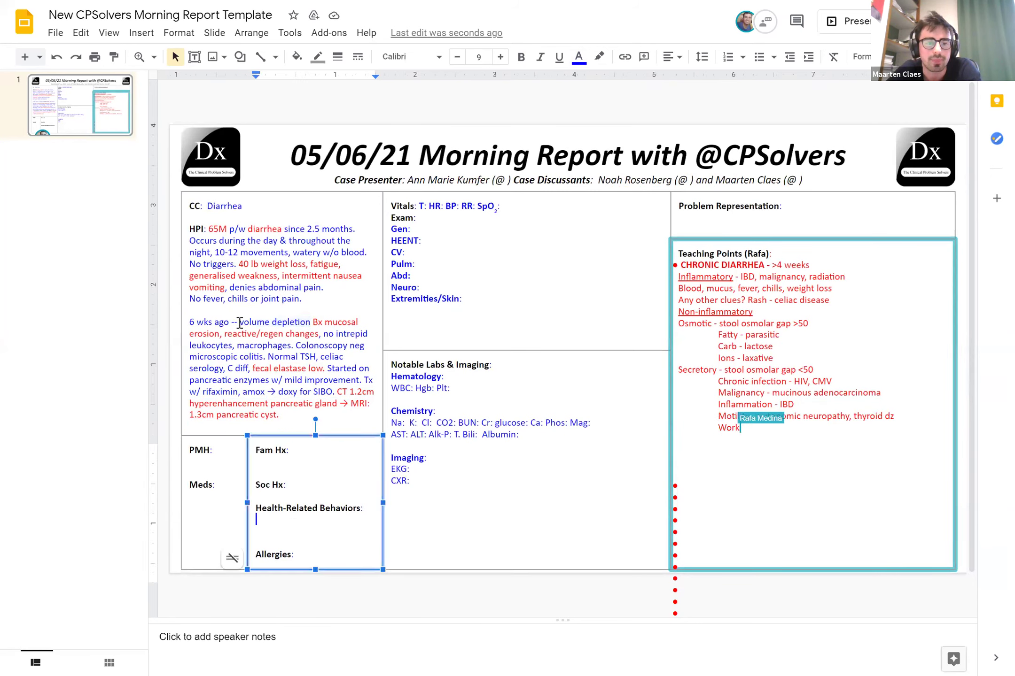
pyautogui.click(240, 321)
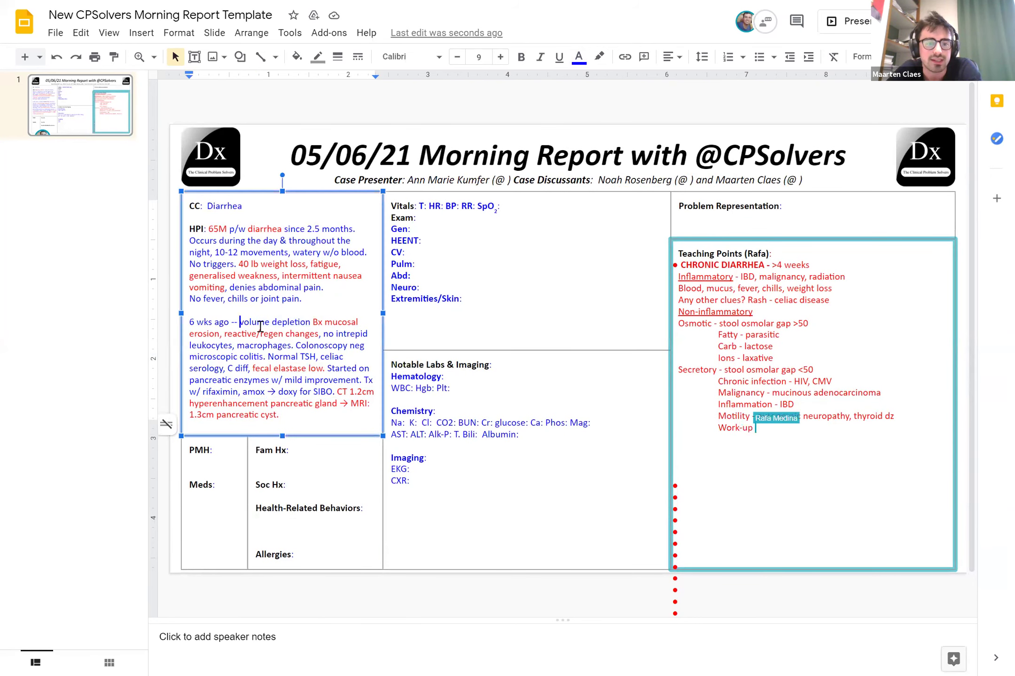
pyautogui.click(316, 493)
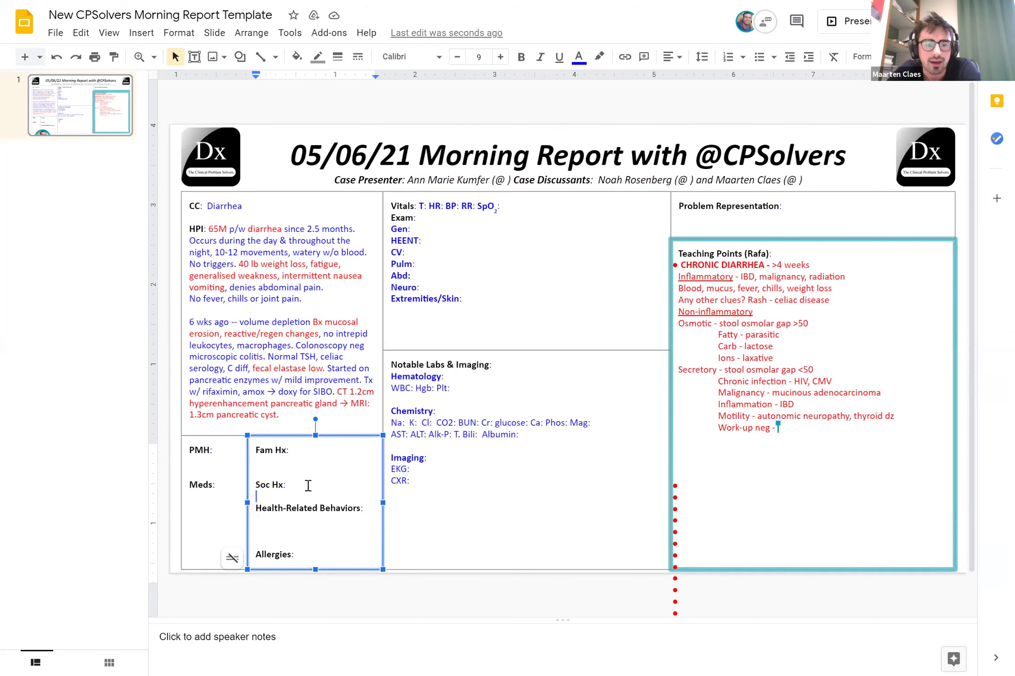
pyautogui.click(215, 403)
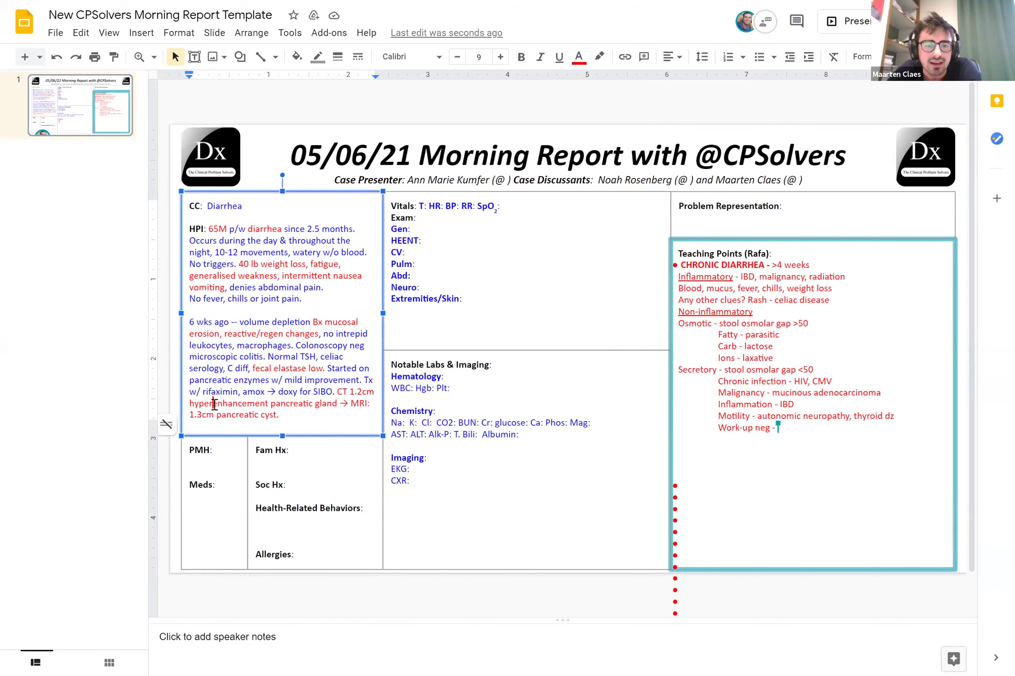
pyautogui.write('-')
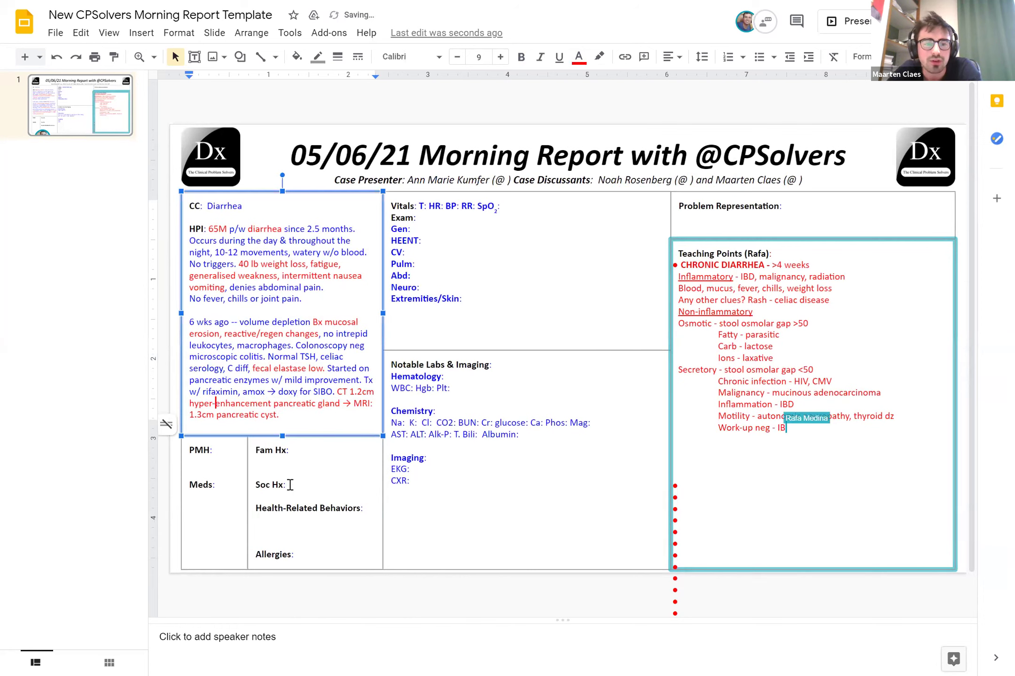
pyautogui.click(291, 483)
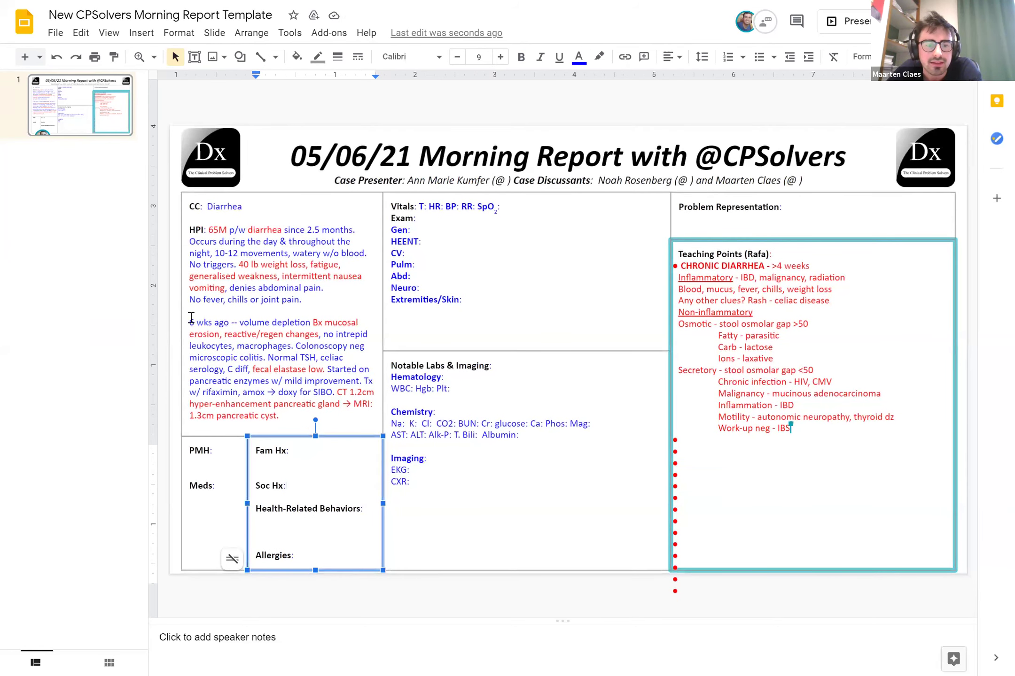
pyautogui.moveTo(190, 318); pyautogui.dragTo(219, 322)
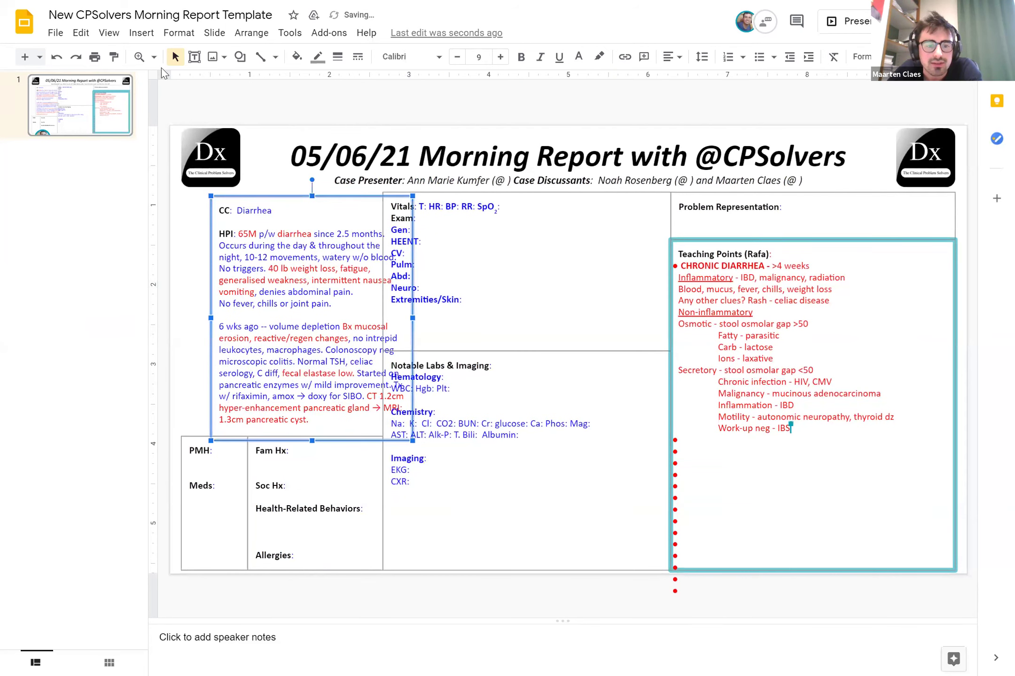
pyautogui.click(55, 59)
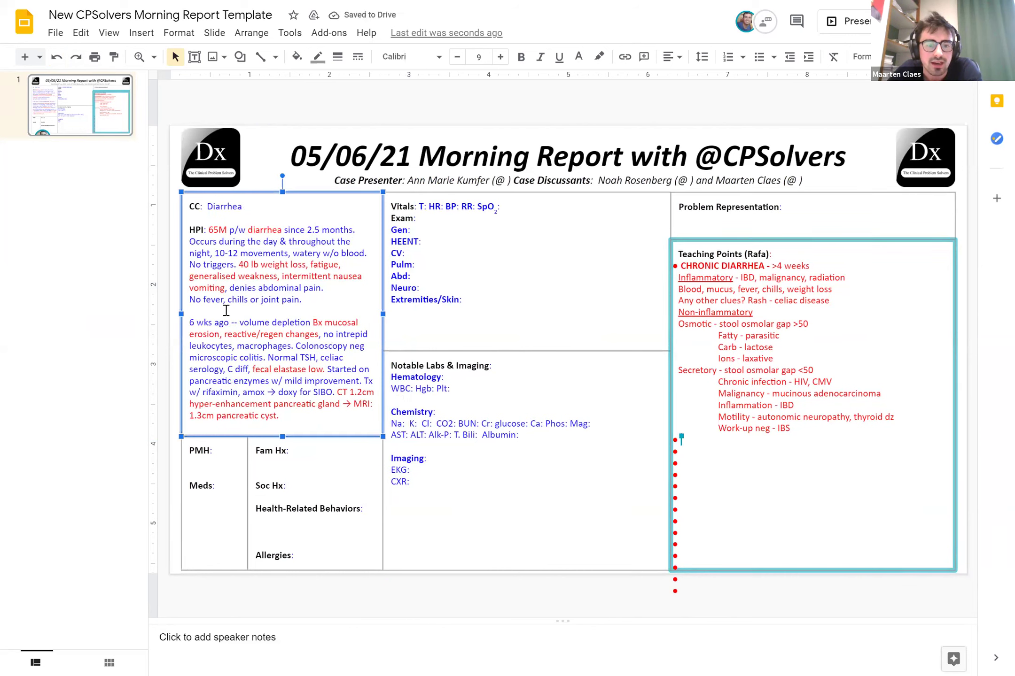
# Colour '6 wks ago' and '2.5 months' red
pyautogui.click(226, 323)
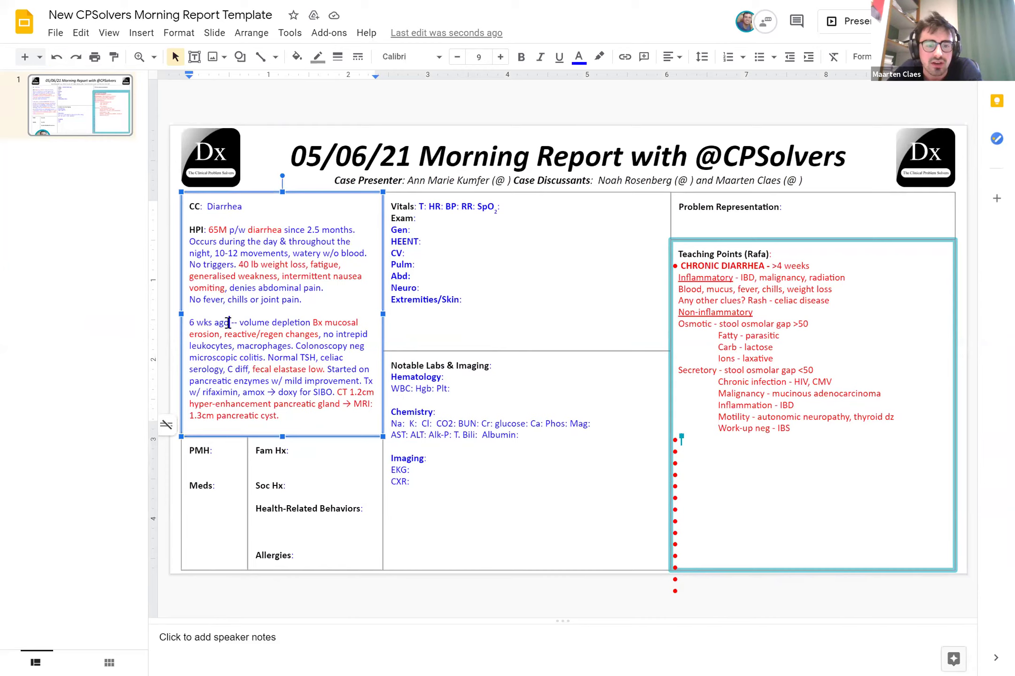
pyautogui.moveTo(229, 322); pyautogui.dragTo(189, 323)
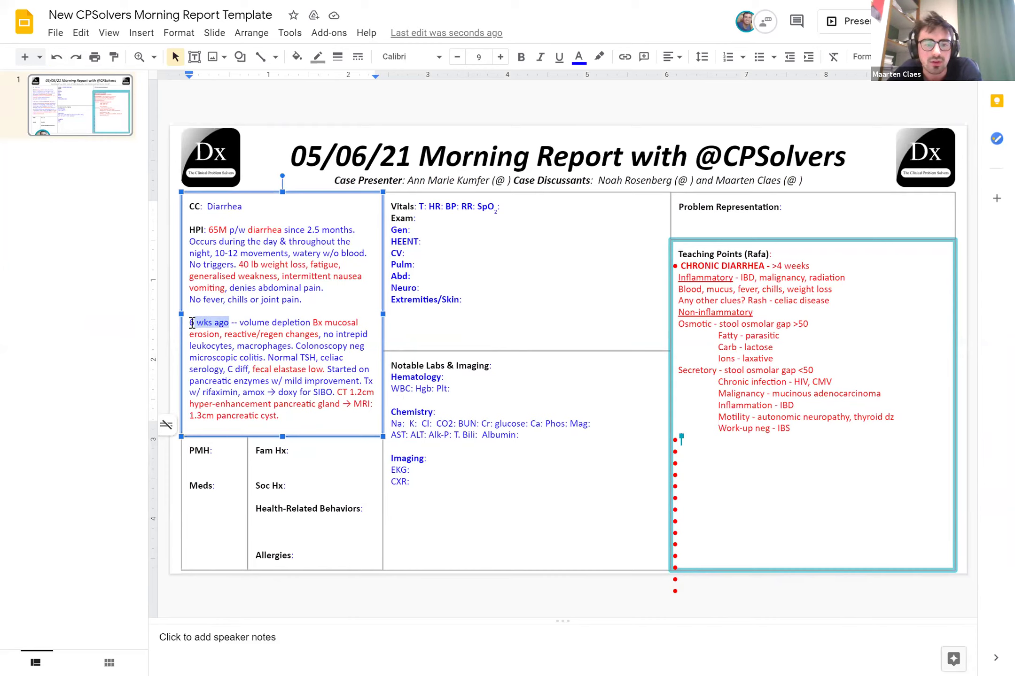
pyautogui.click(578, 68)
pyautogui.click(597, 186)
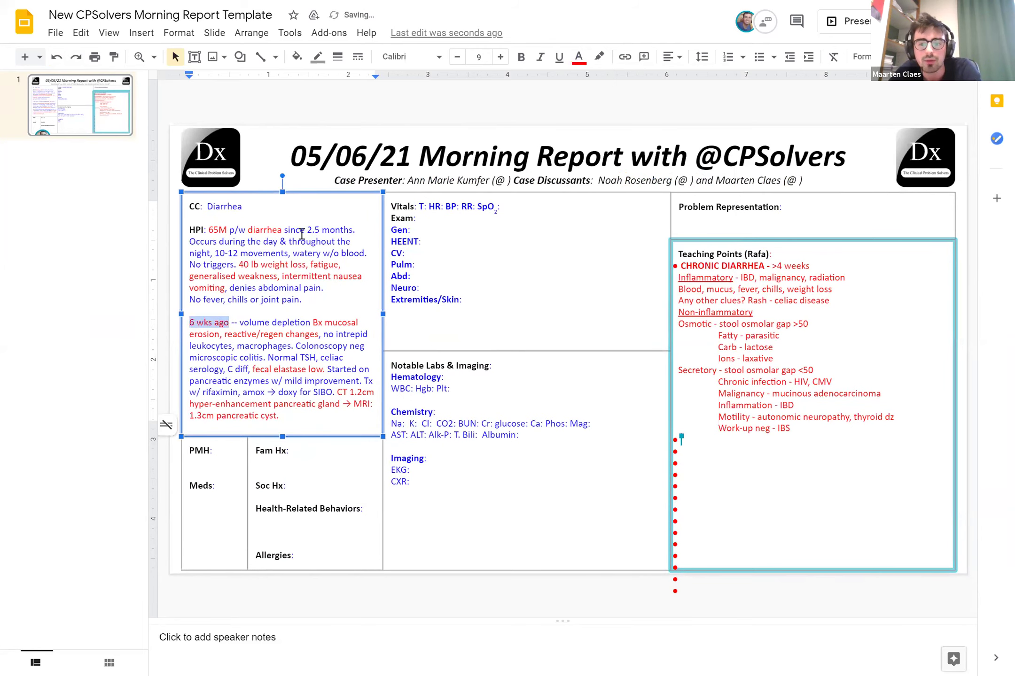
pyautogui.moveTo(307, 230); pyautogui.dragTo(351, 231)
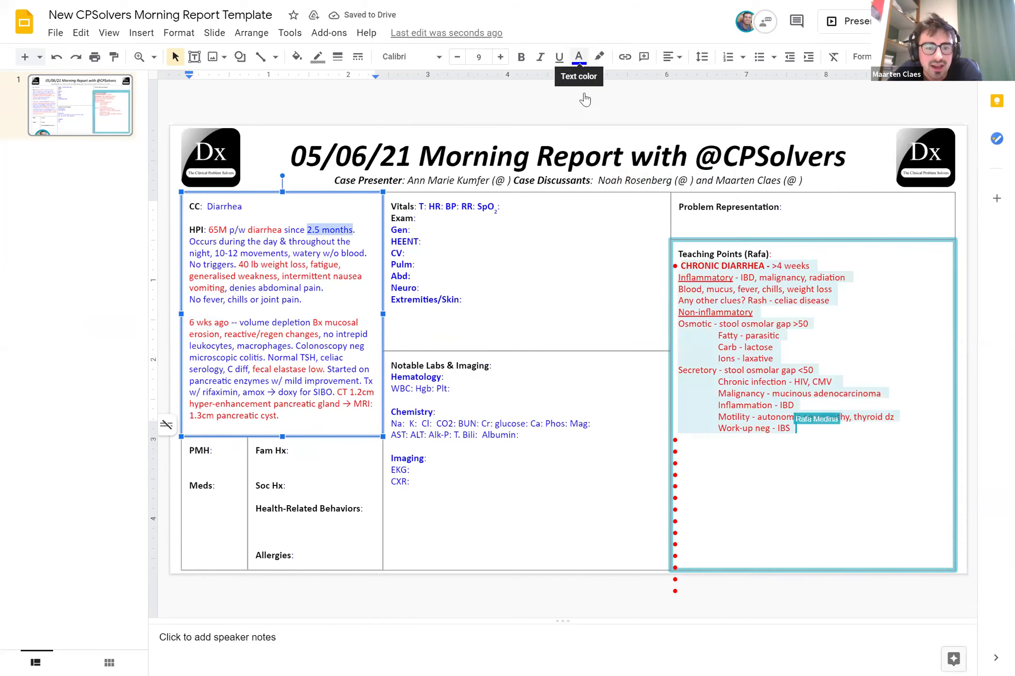
pyautogui.click(579, 57)
pyautogui.click(598, 186)
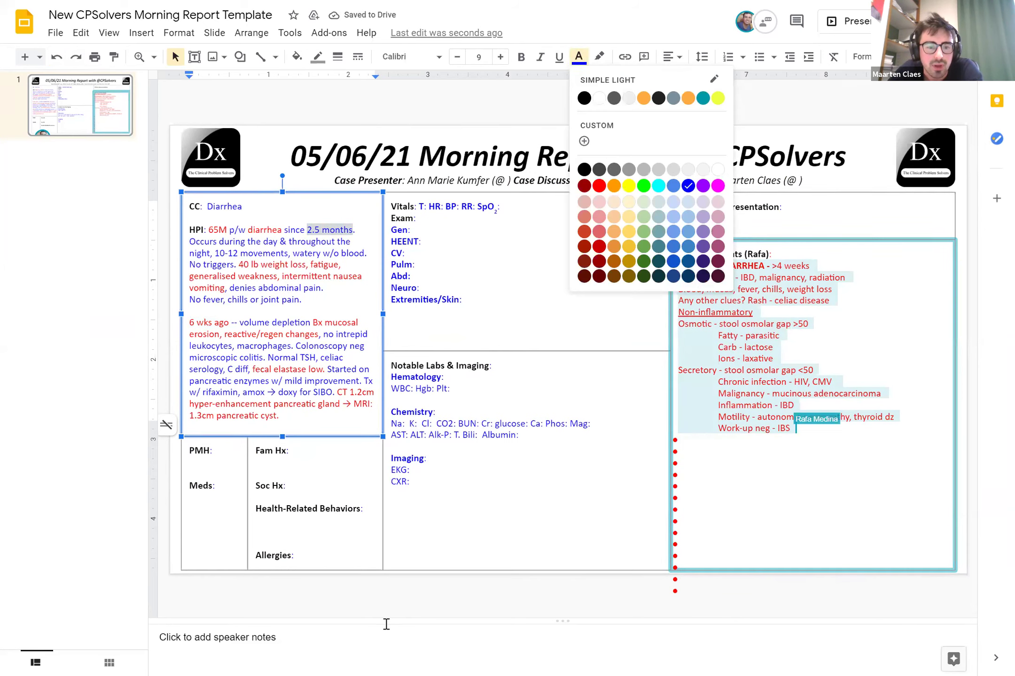
pyautogui.click(354, 657)
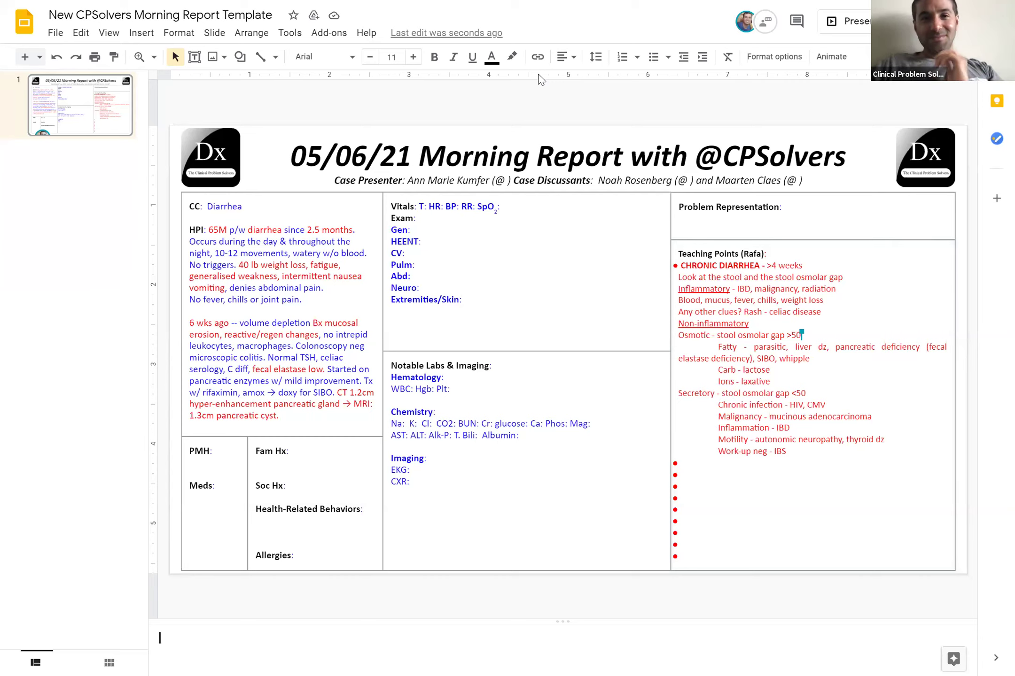
# Enter HTN under PMH and list Amlodipine, -Losartan and (dose red recently) under Meds
pyautogui.click(207, 462)
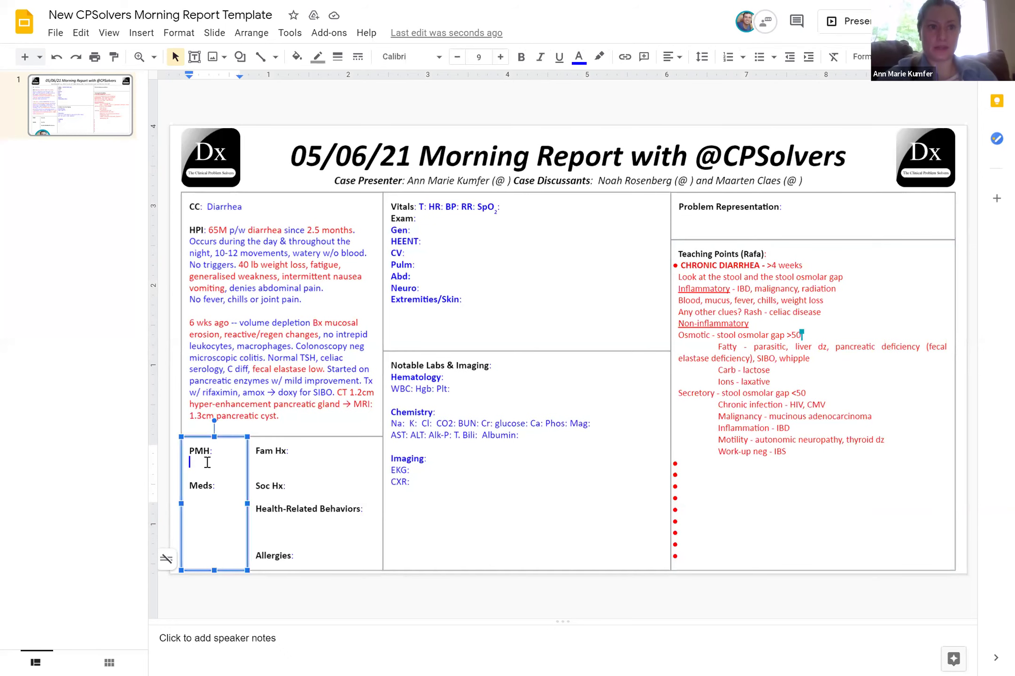
pyautogui.write('HTN')
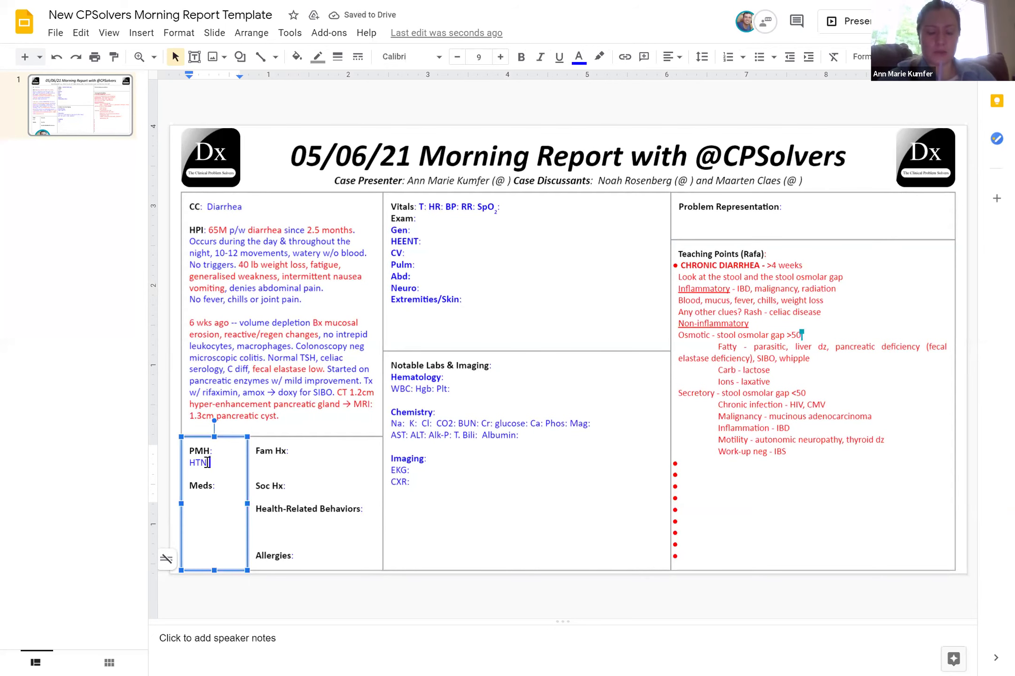
pyautogui.click(195, 502)
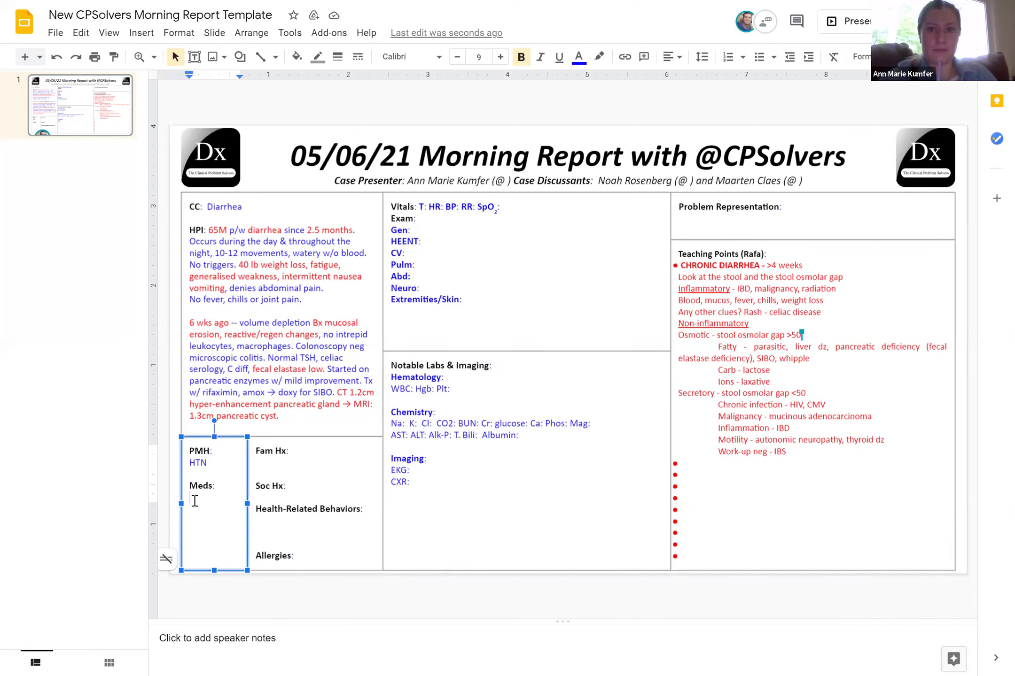
pyautogui.write('Amlodipine')
pyautogui.press('Return')
pyautogui.write('-Losartan')
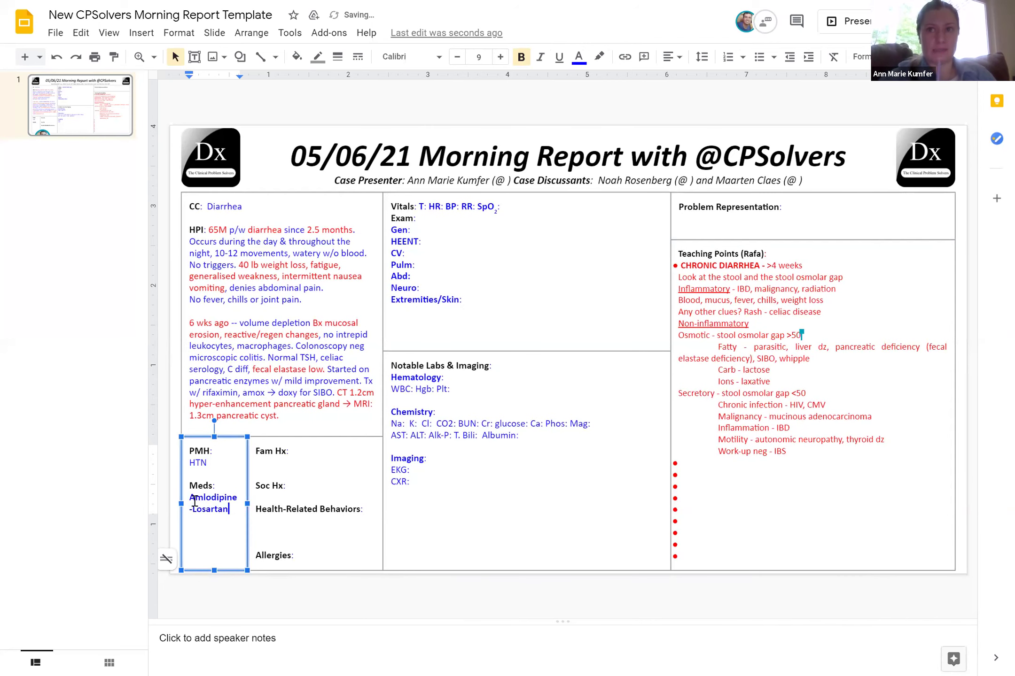
pyautogui.press('Return')
pyautogui.write('(dose r')
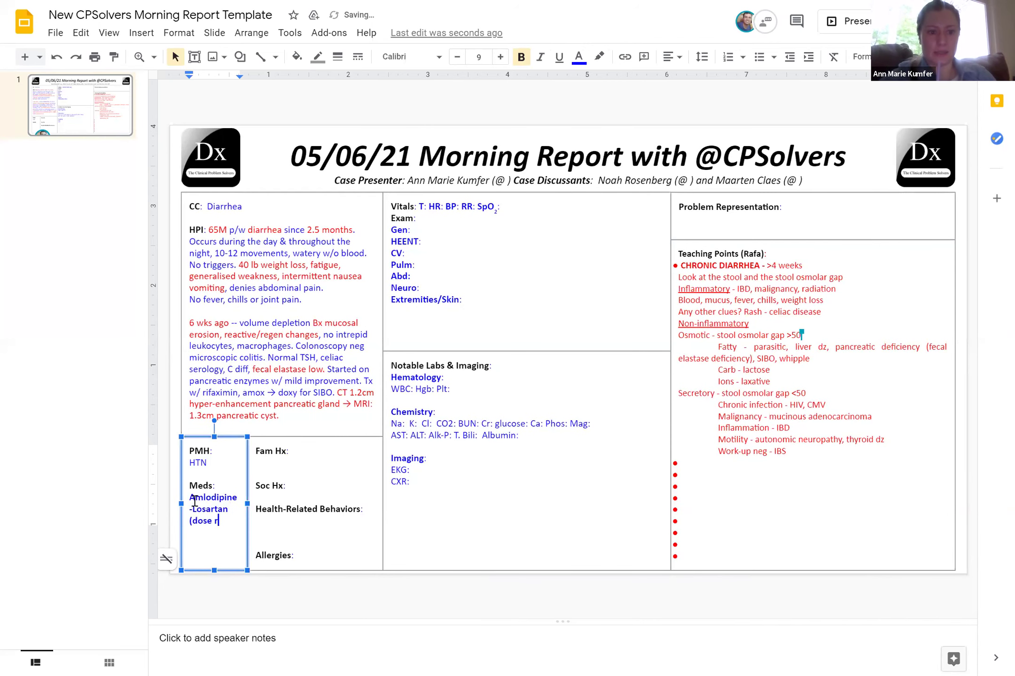
pyautogui.write('ed recentl')
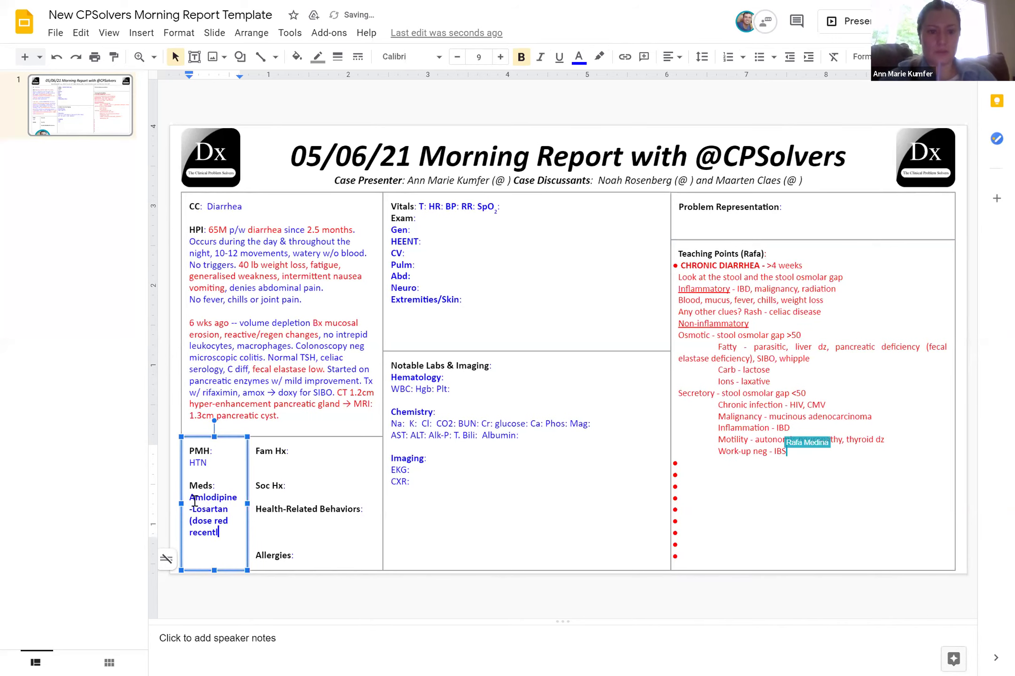
pyautogui.write('y)')
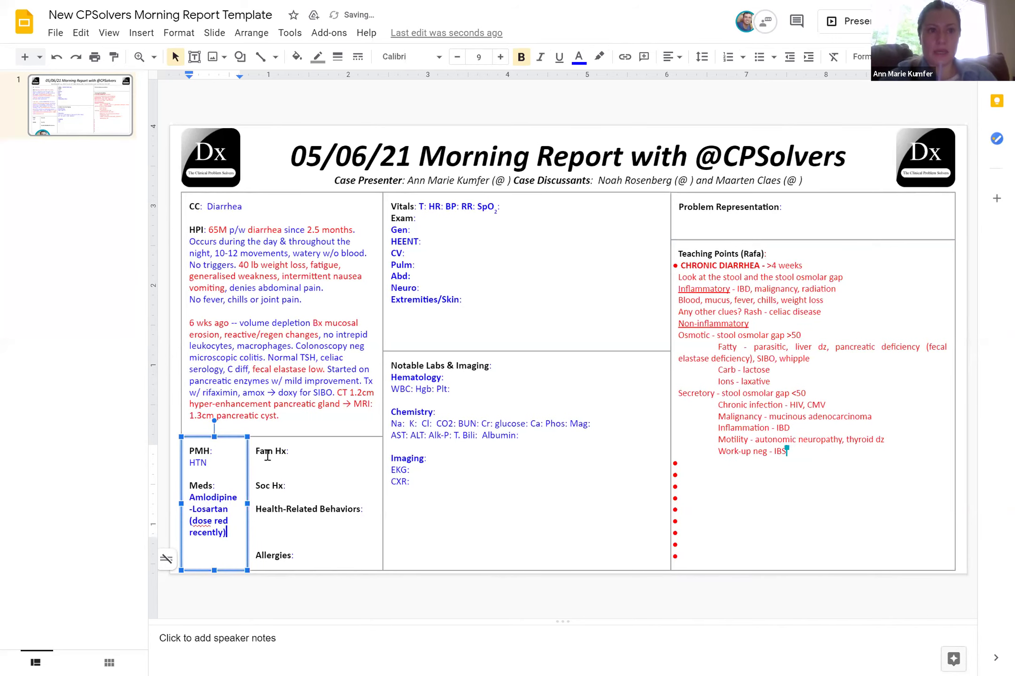
pyautogui.click(266, 455)
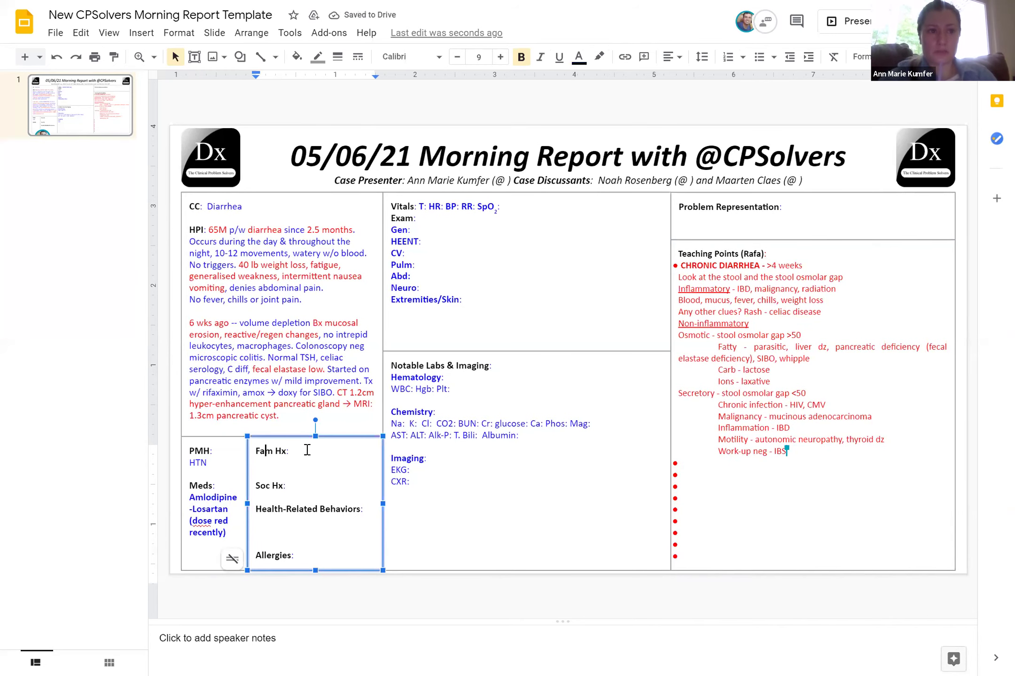
# Fill Soc Hx with 'Non contributory, no travel, no abnormal food intake, no pets'
pyautogui.click(296, 485)
pyautogui.write('Non contributory, no travel')
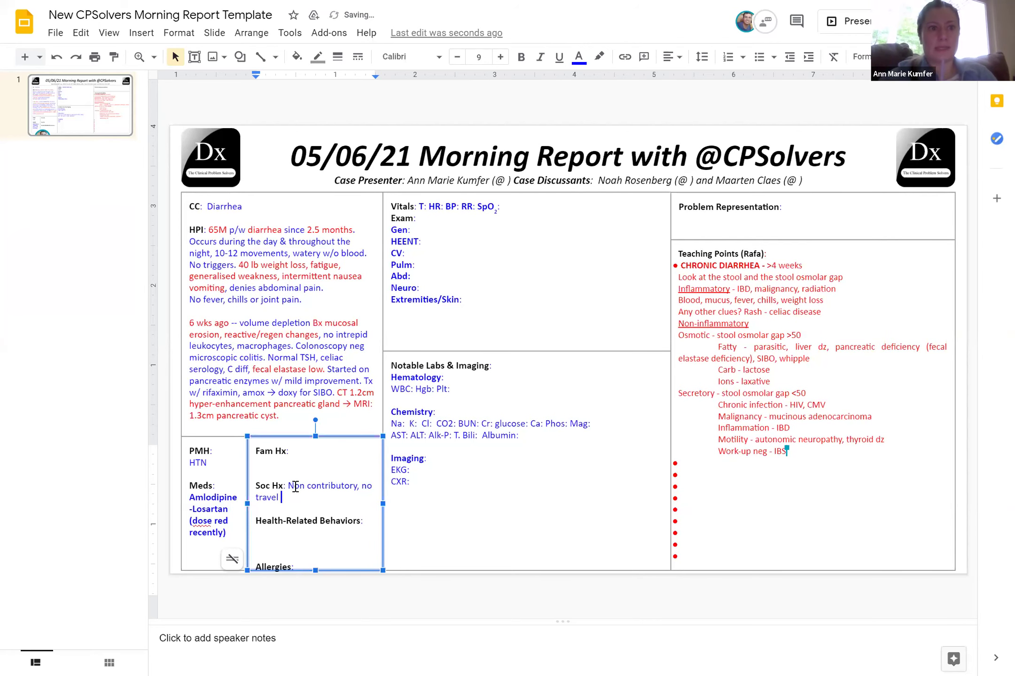
pyautogui.press('BackSpace')
pyautogui.write(', ')
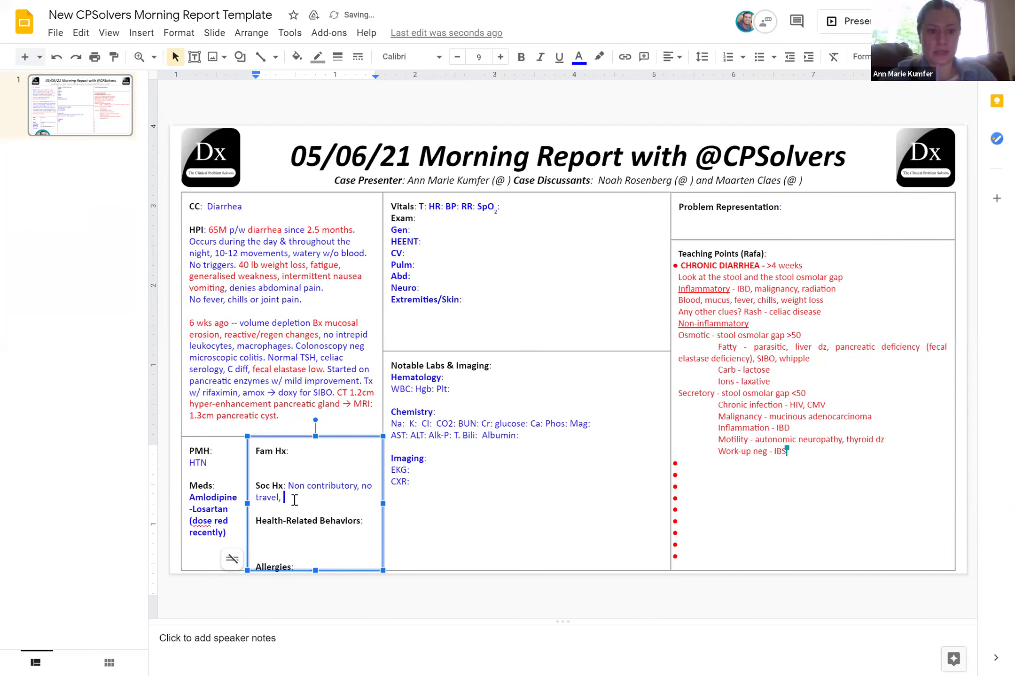
pyautogui.write('no abnormal')
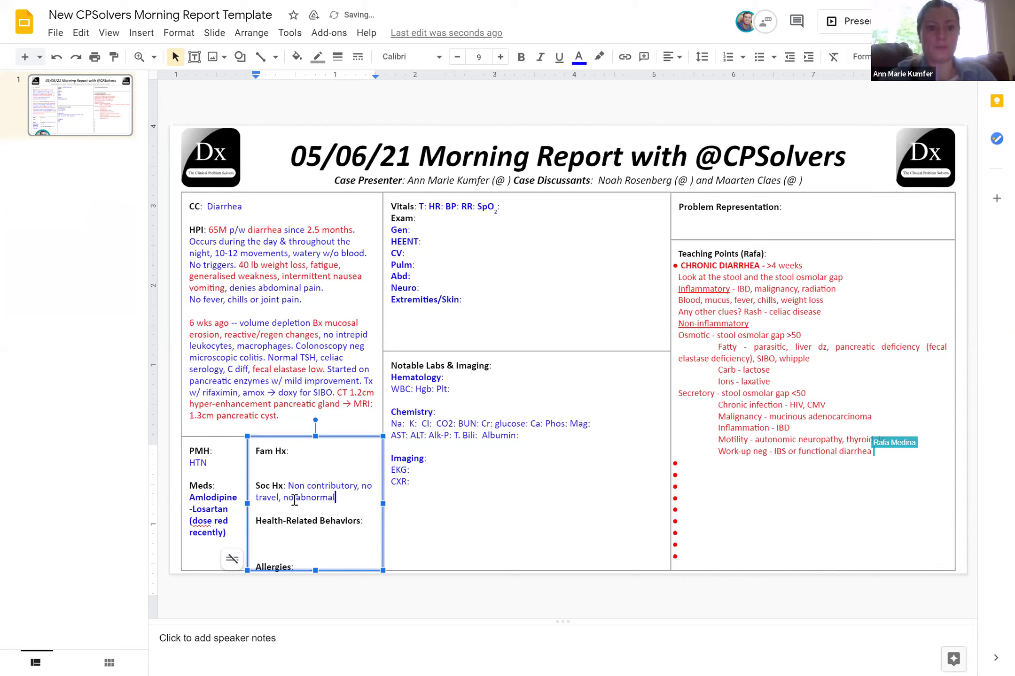
pyautogui.write(' food intake')
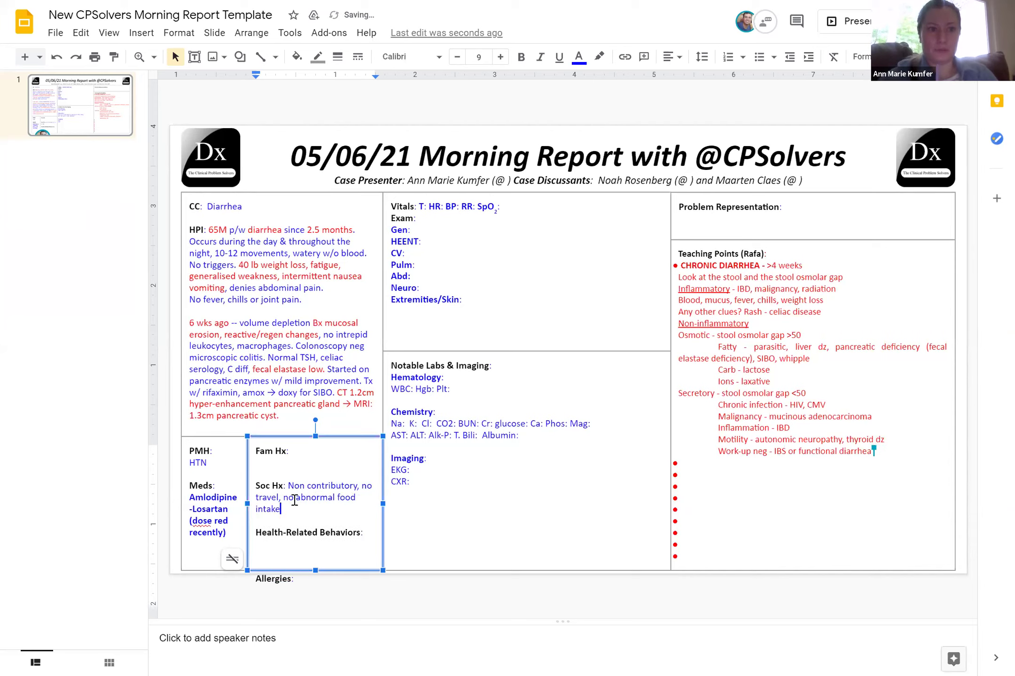
pyautogui.write(', no pets')
# Enter 'up- to-date' under Health-Related Behaviors and remove the blank line below Fam Hx
pyautogui.click(259, 545)
pyautogui.write('top- to')
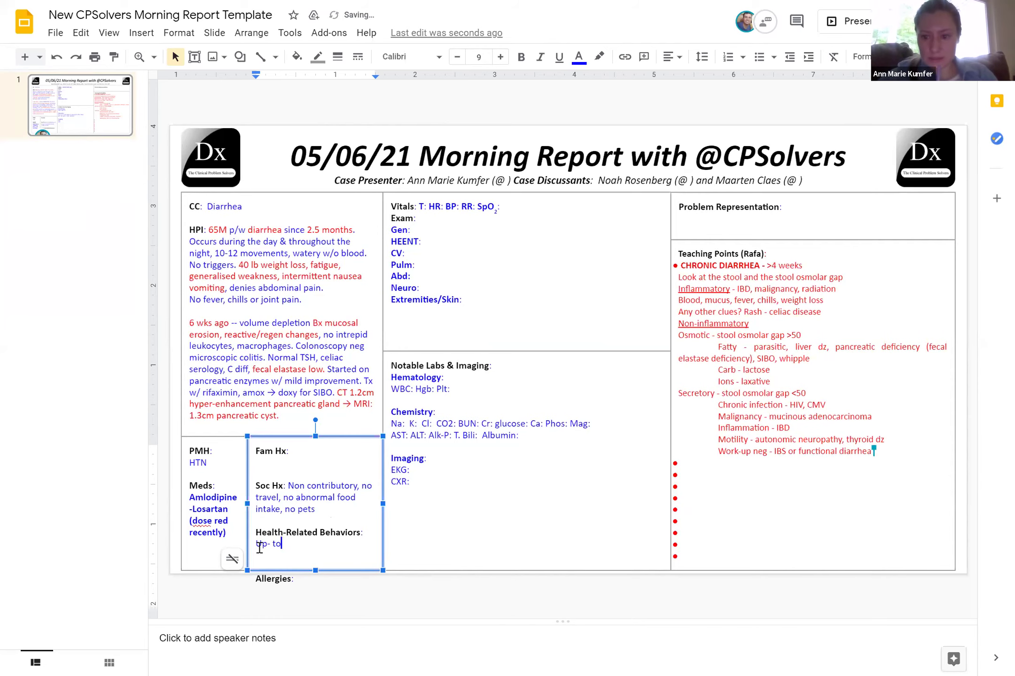
pyautogui.write('-date')
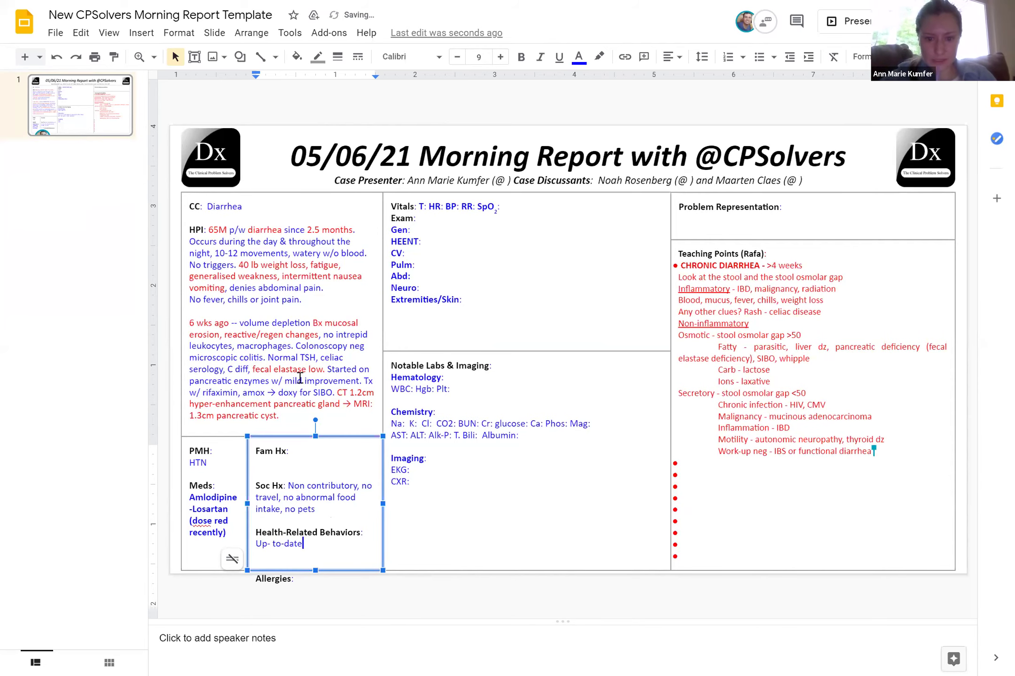
pyautogui.click(268, 469)
pyautogui.press('BackSpace')
pyautogui.press('BackSpace')
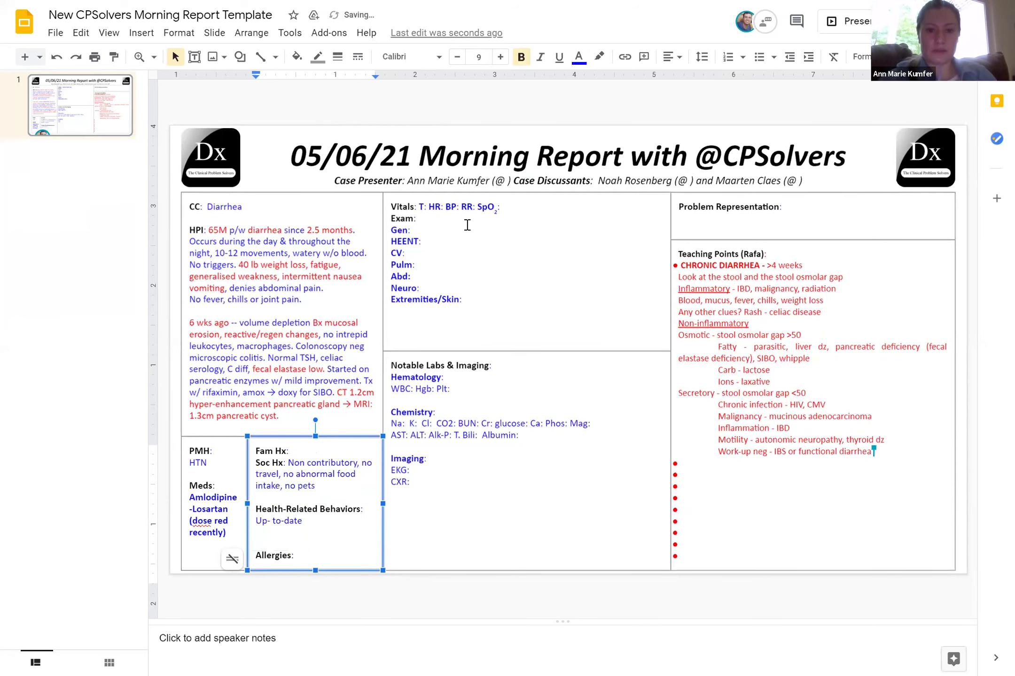
# Fill in Vitals: T 36.8, HR 103, RR 12 and BP 86/64 -> 108/78 (post-fluid)
pyautogui.click(428, 207)
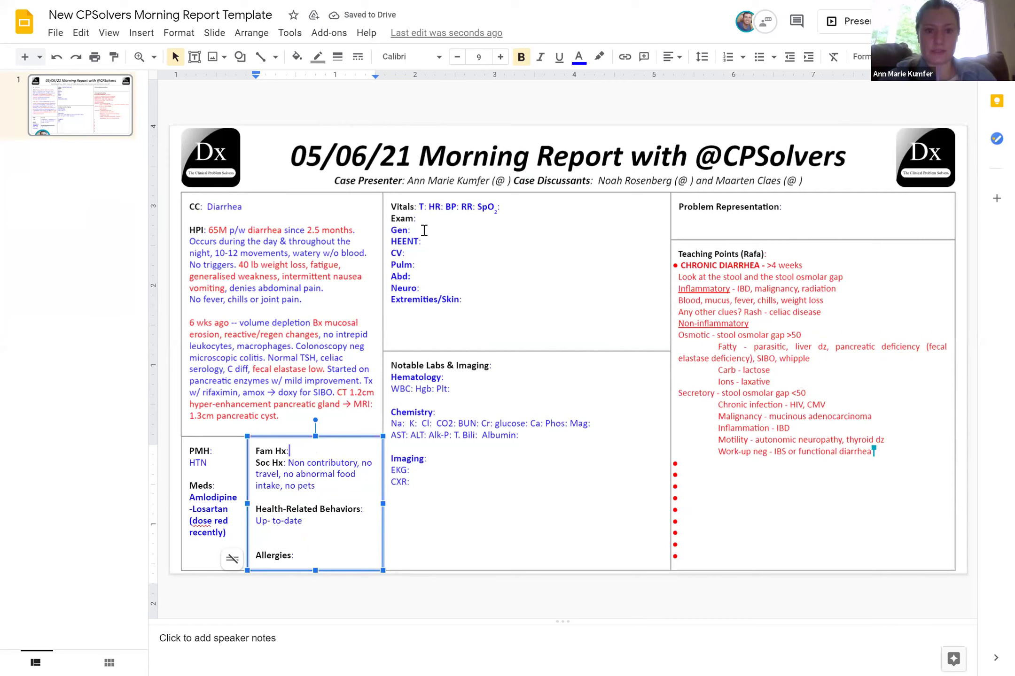
pyautogui.write('36.8')
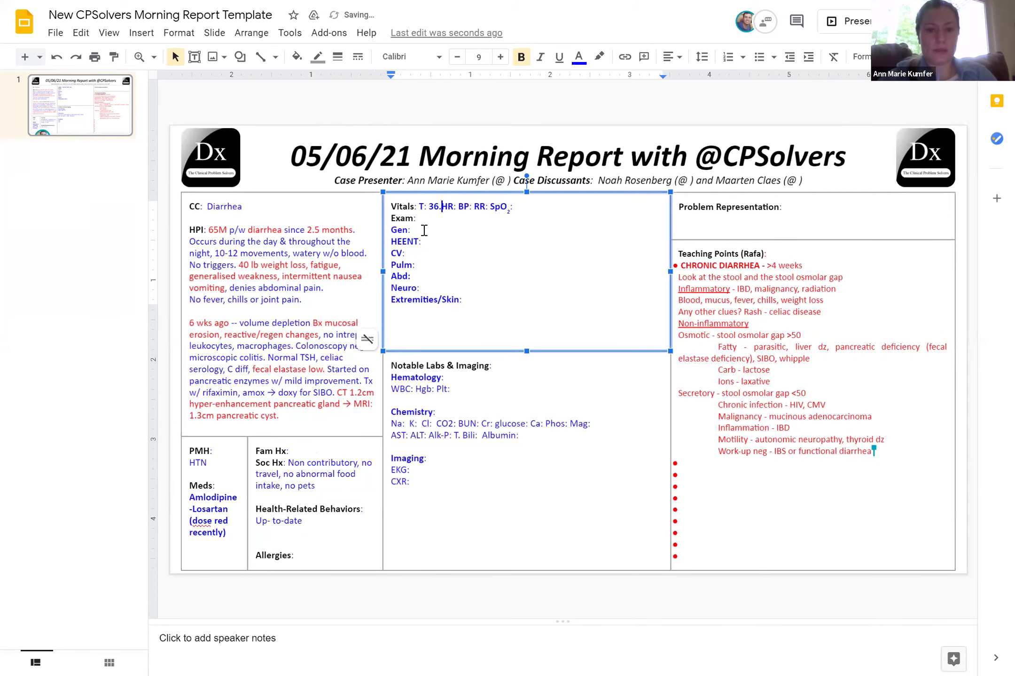
pyautogui.press('Right')
pyautogui.press('Right')
pyautogui.press('Right')
pyautogui.press('Right')
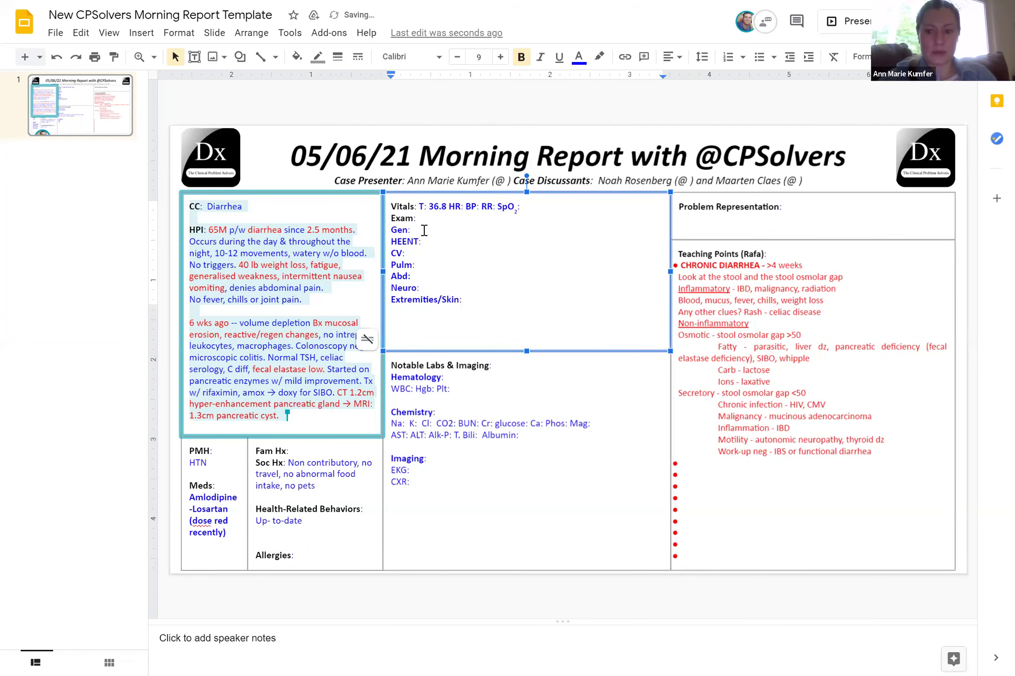
pyautogui.write('103')
pyautogui.press('Right')
pyautogui.press('Right')
pyautogui.press('Right')
pyautogui.press('Right')
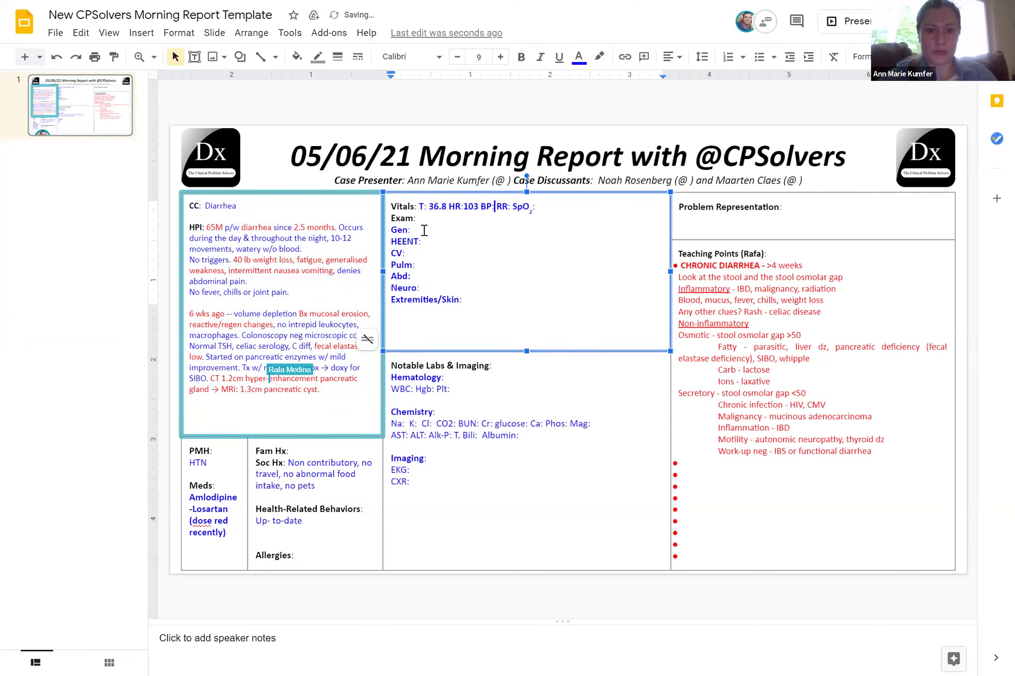
pyautogui.press('Right')
pyautogui.press('Right')
pyautogui.press('Right')
pyautogui.press('Right')
pyautogui.write('12')
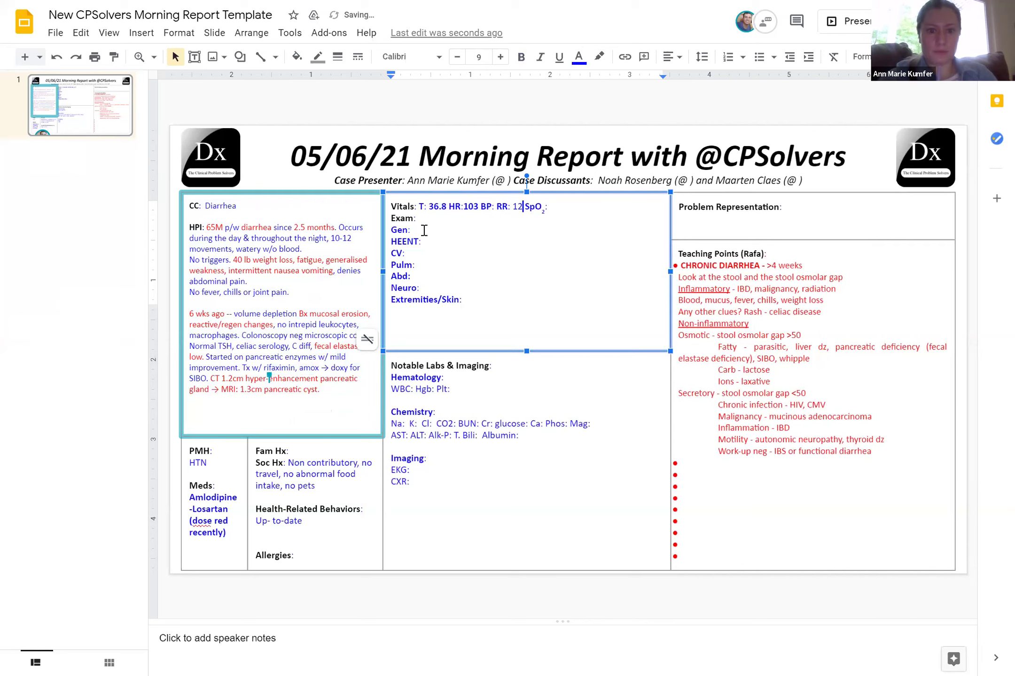
pyautogui.press('Right')
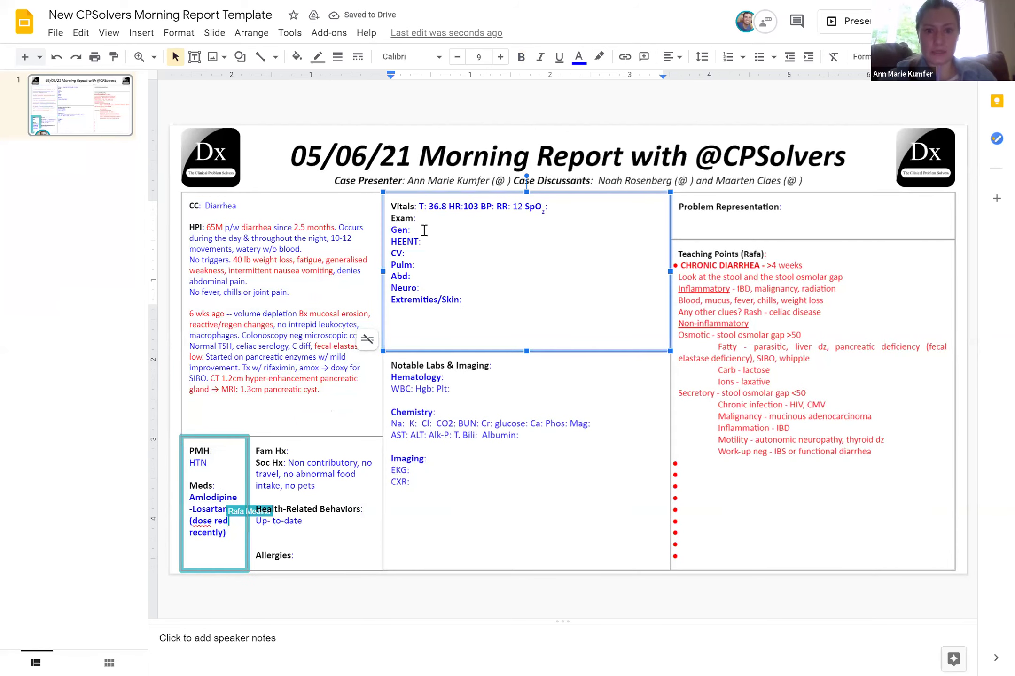
pyautogui.press('Left')
pyautogui.press('Left')
pyautogui.press('Left')
pyautogui.press('Left')
pyautogui.press('Left')
pyautogui.press('Left')
pyautogui.press('Left')
pyautogui.press('Left')
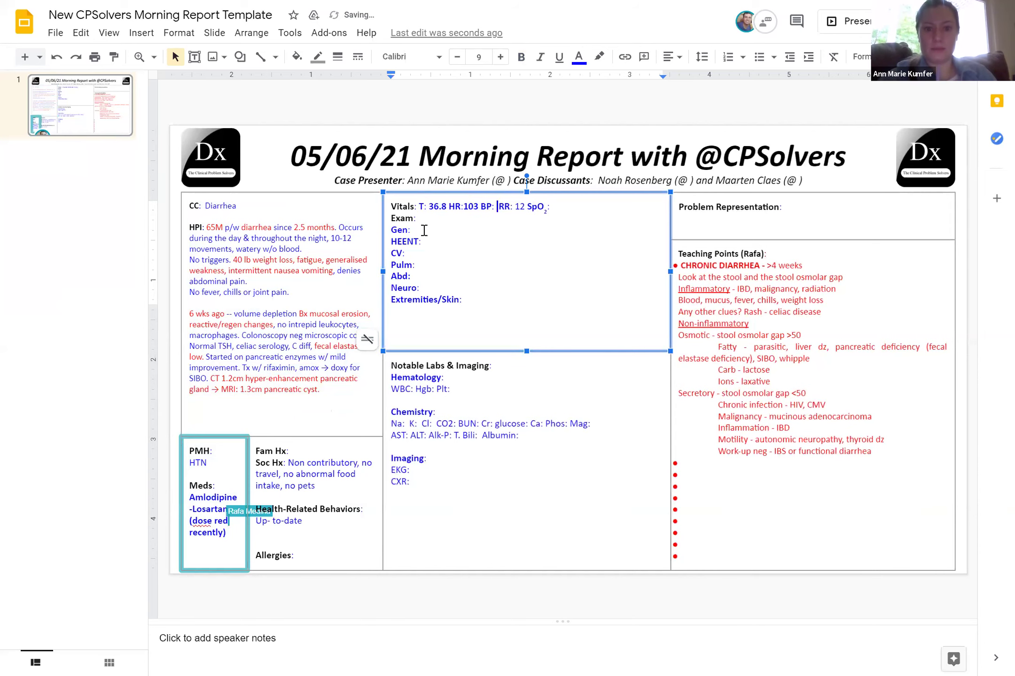
pyautogui.write('86/64 ')
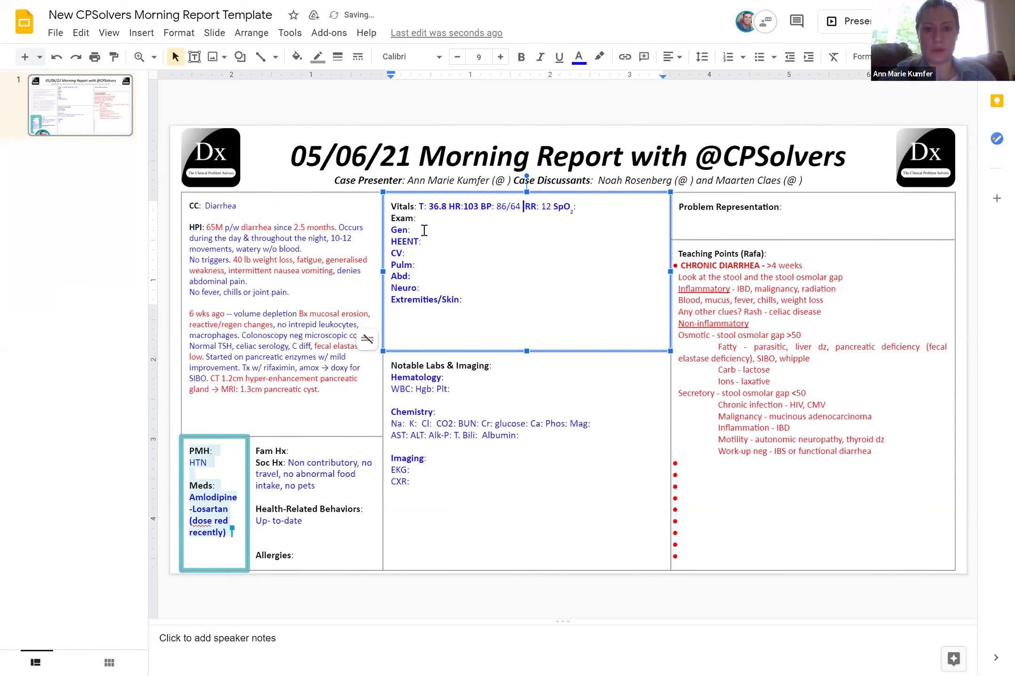
pyautogui.write('-> 10')
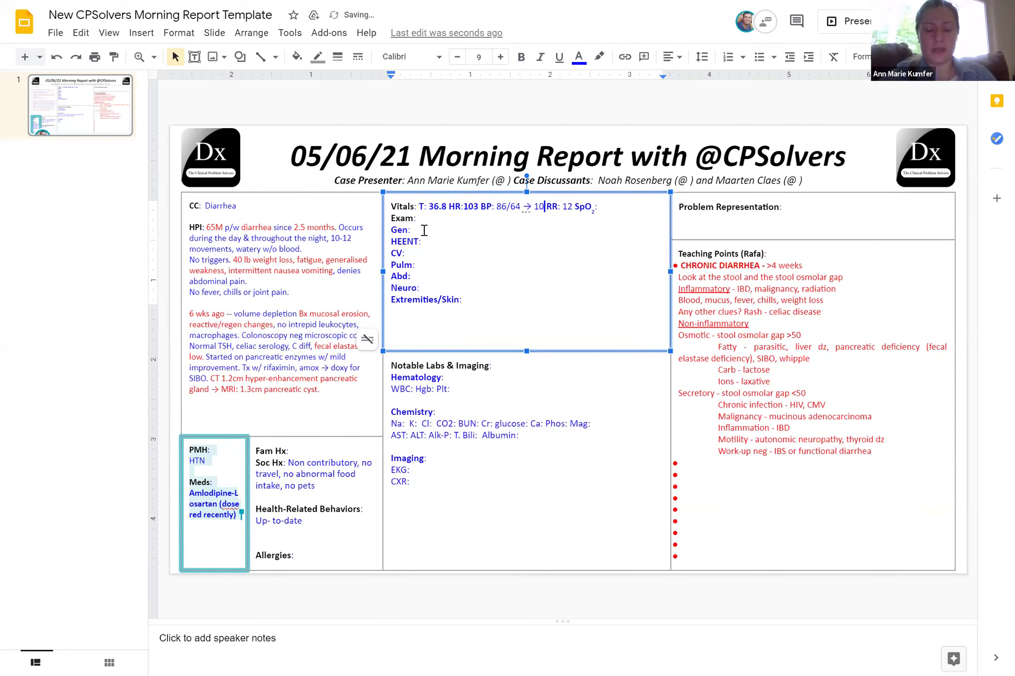
pyautogui.write('8/78 ')
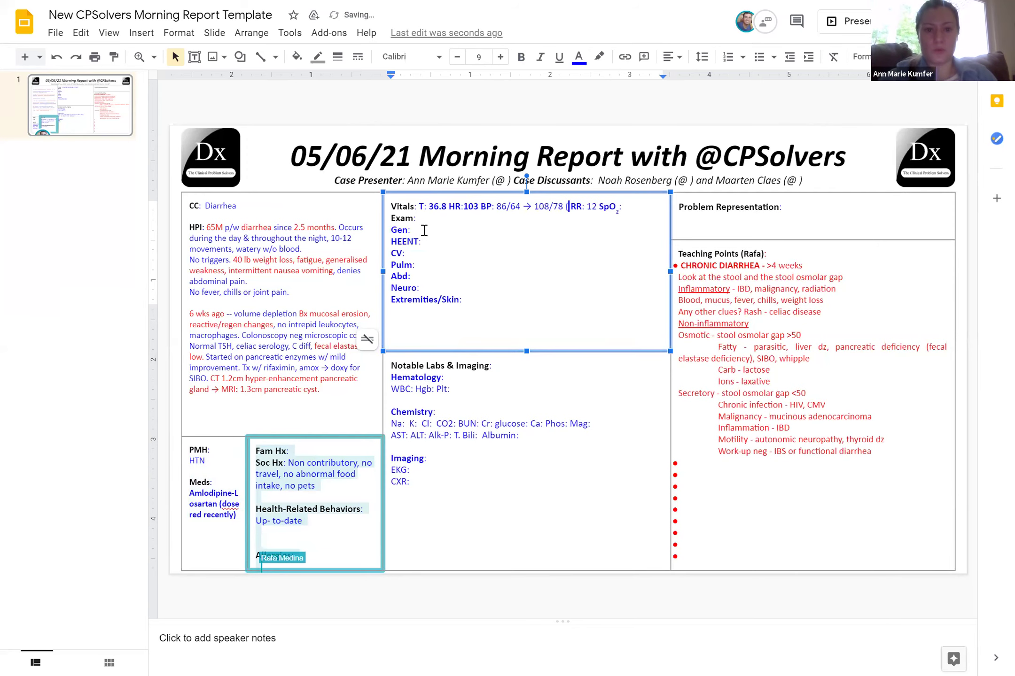
pyautogui.write('(post-f')
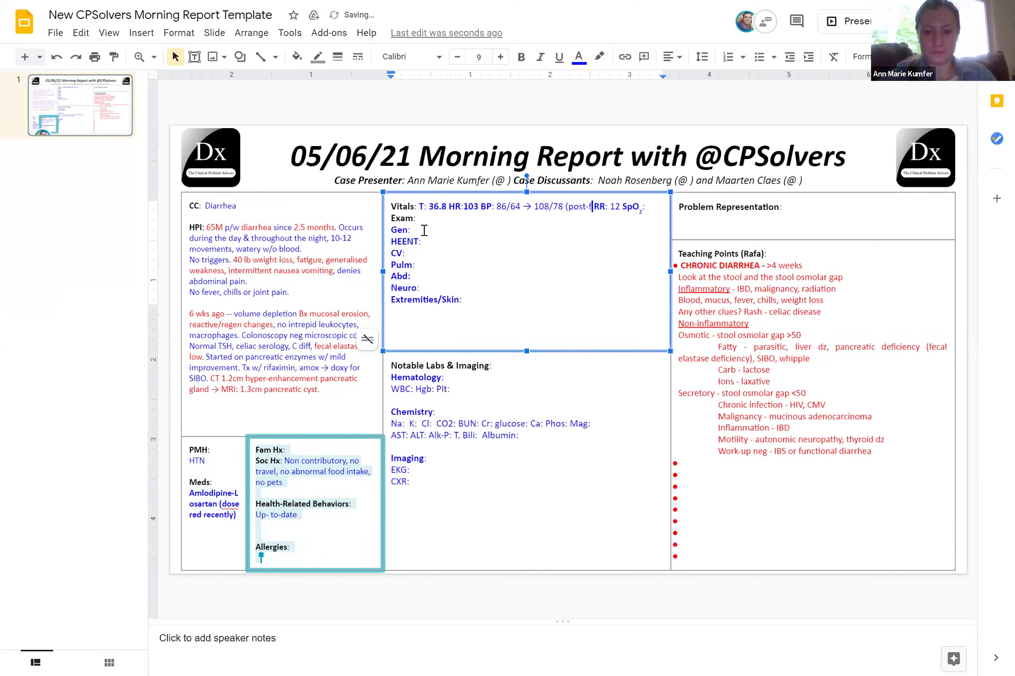
pyautogui.write('luid)')
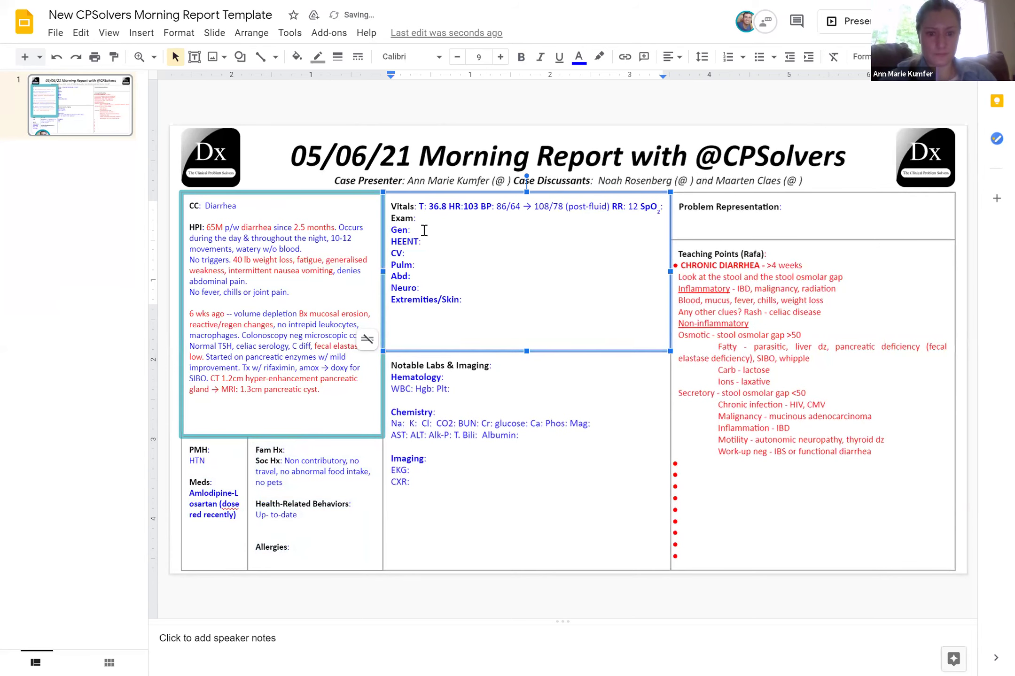
# Record Gen as 'Comfortable, cachetic' and Abd as 'Soft, BS +'
pyautogui.click(421, 231)
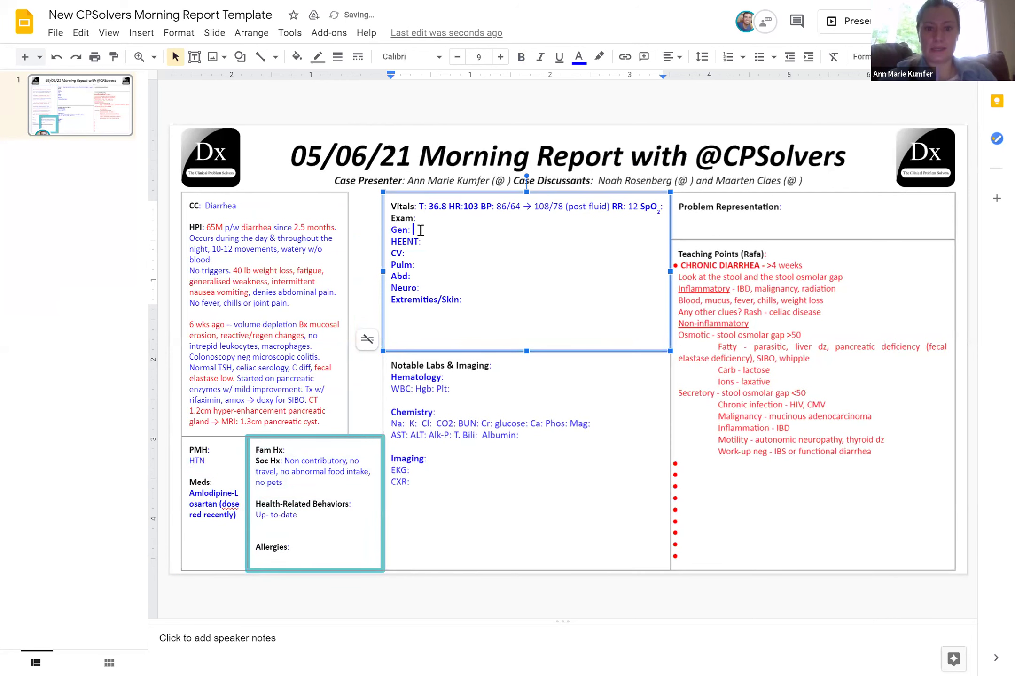
pyautogui.write('Comfortable, ')
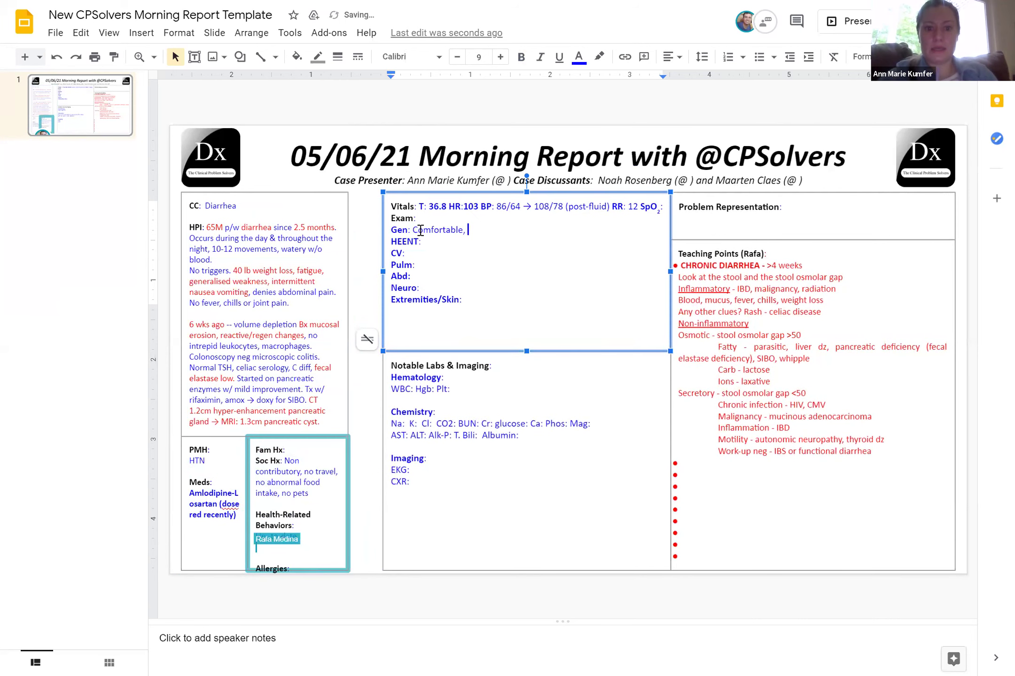
pyautogui.write('cachetic')
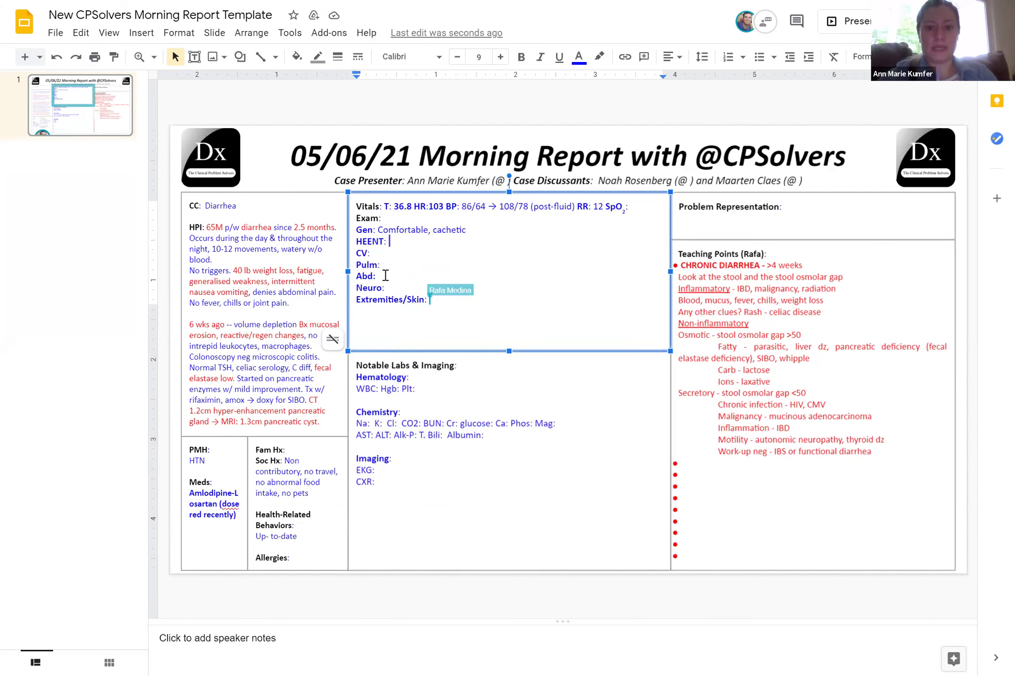
pyautogui.click(385, 275)
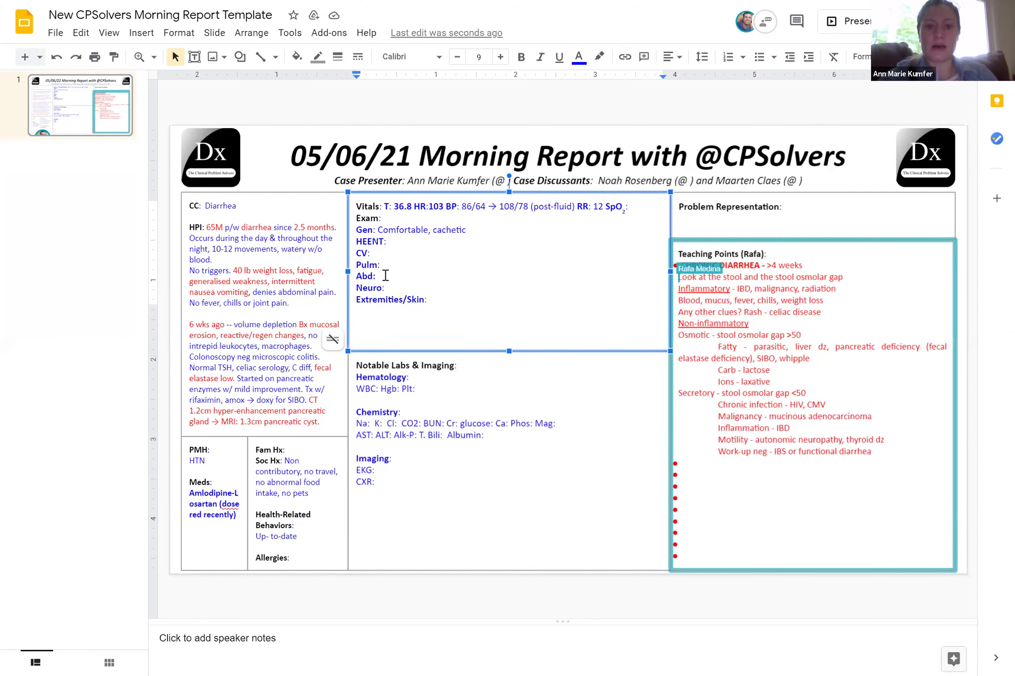
pyautogui.write('N')
pyautogui.press('BackSpace')
pyautogui.write('BS')
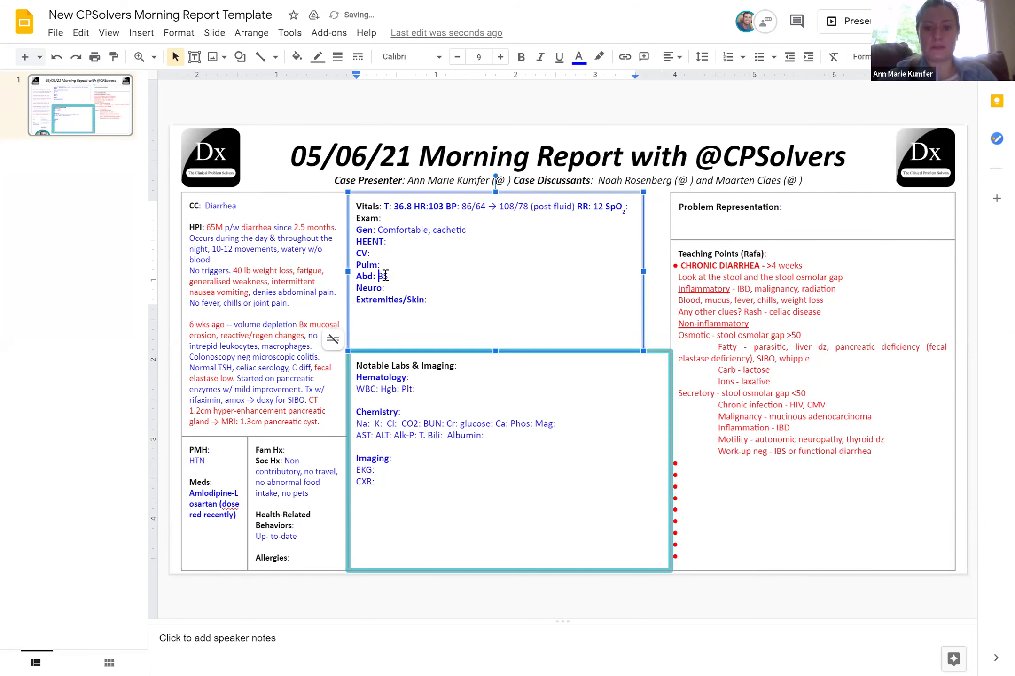
pyautogui.write('Soft, no')
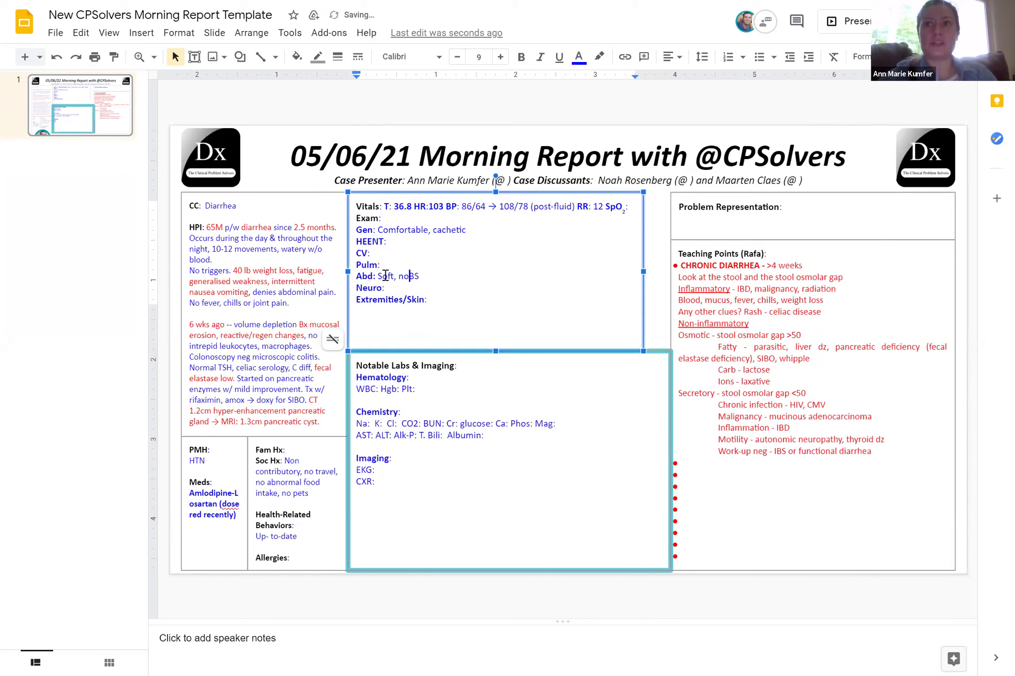
pyautogui.press('BackSpace')
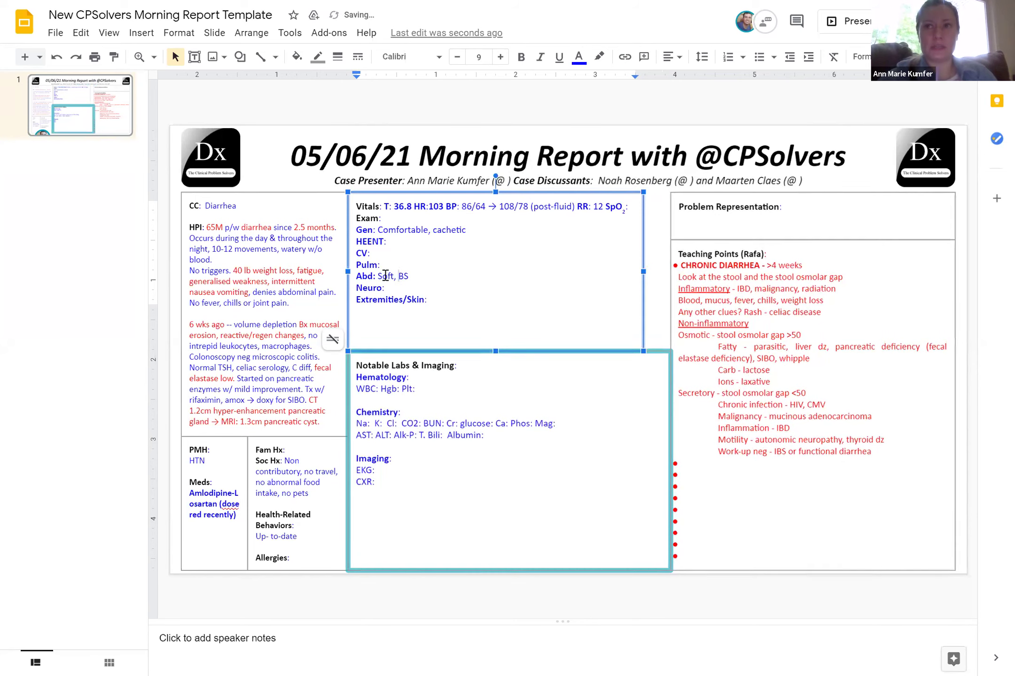
pyautogui.press('End')
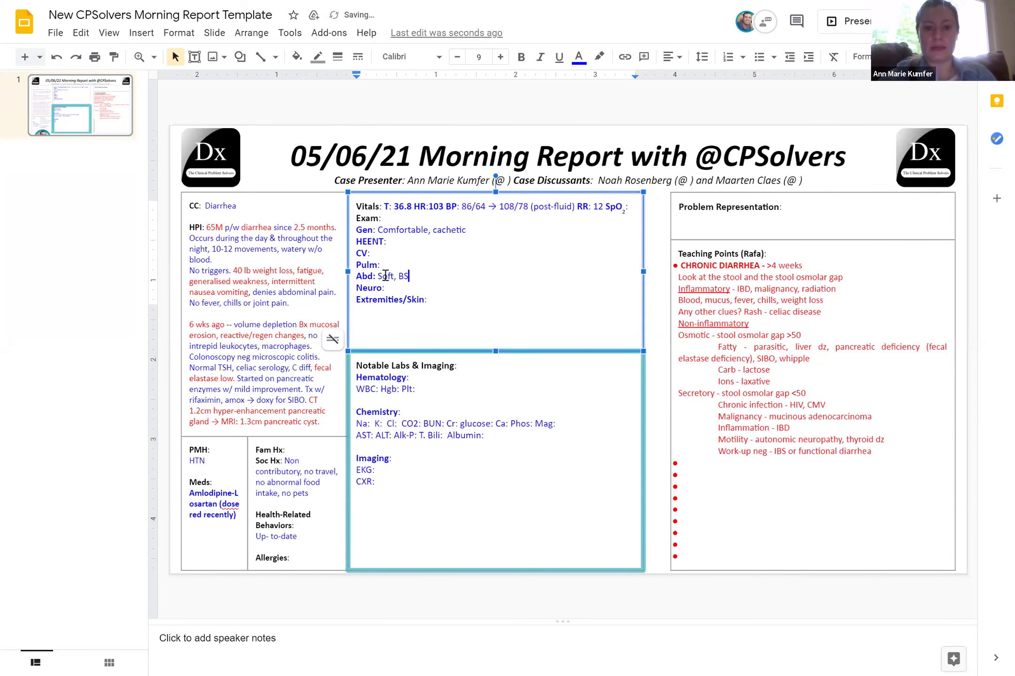
pyautogui.write('+')
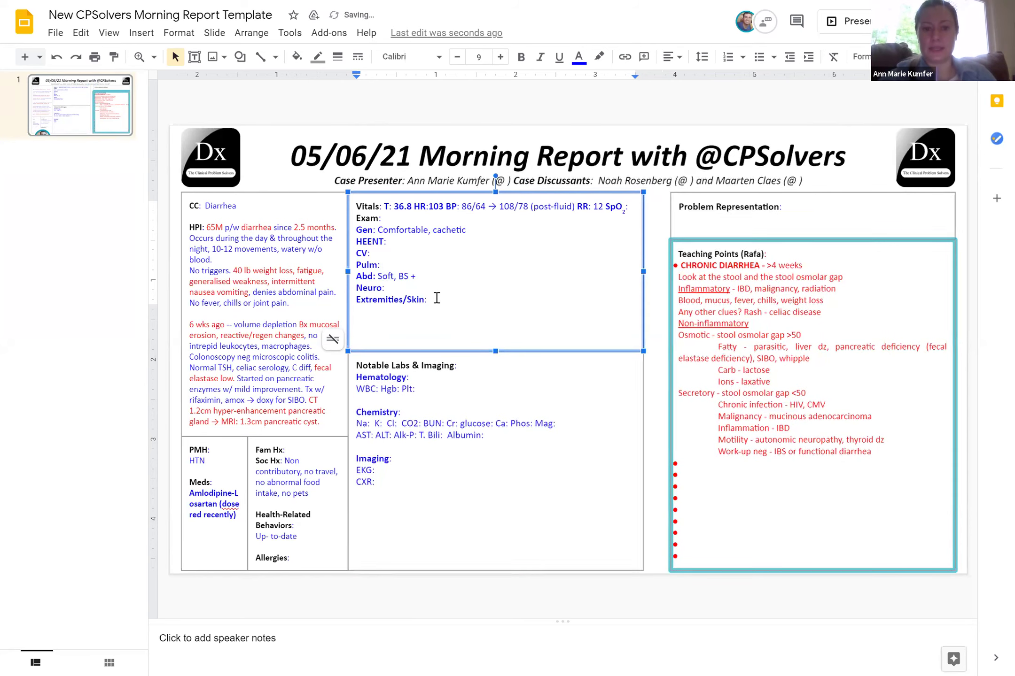
# Record Extremities/Skin 'No rashes, synovitis', Neuro and Pulm 'Normal', and CV 'Normla'
pyautogui.click(457, 322)
pyautogui.write('No rash')
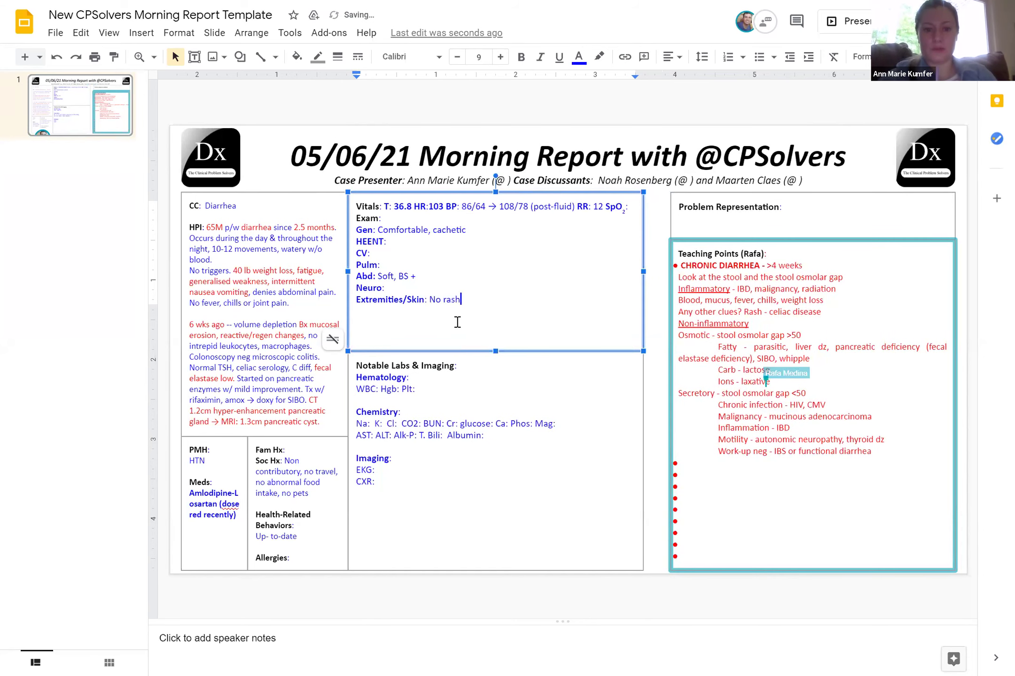
pyautogui.write('es, synovitis')
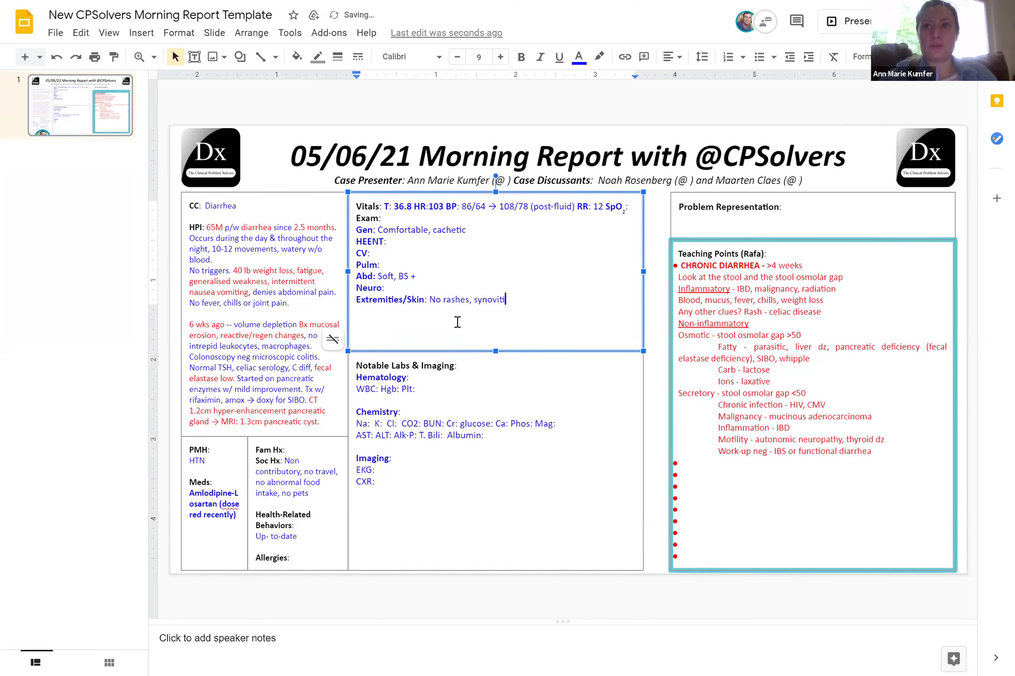
pyautogui.click(393, 288)
pyautogui.write('Normal')
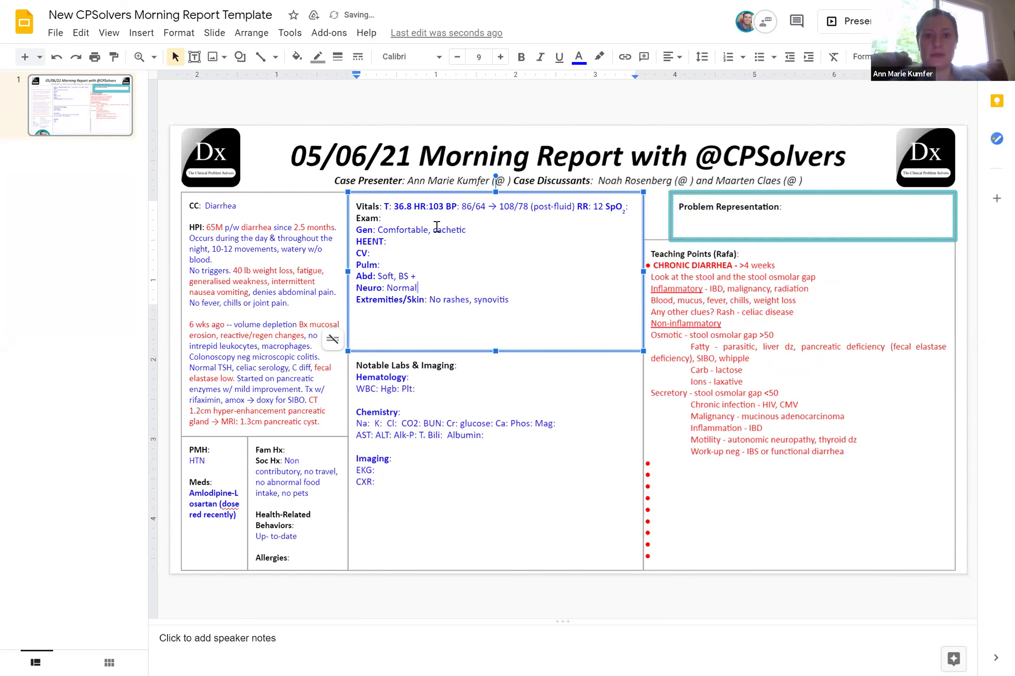
pyautogui.write('Normal')
pyautogui.click(381, 253)
pyautogui.write('Normla')
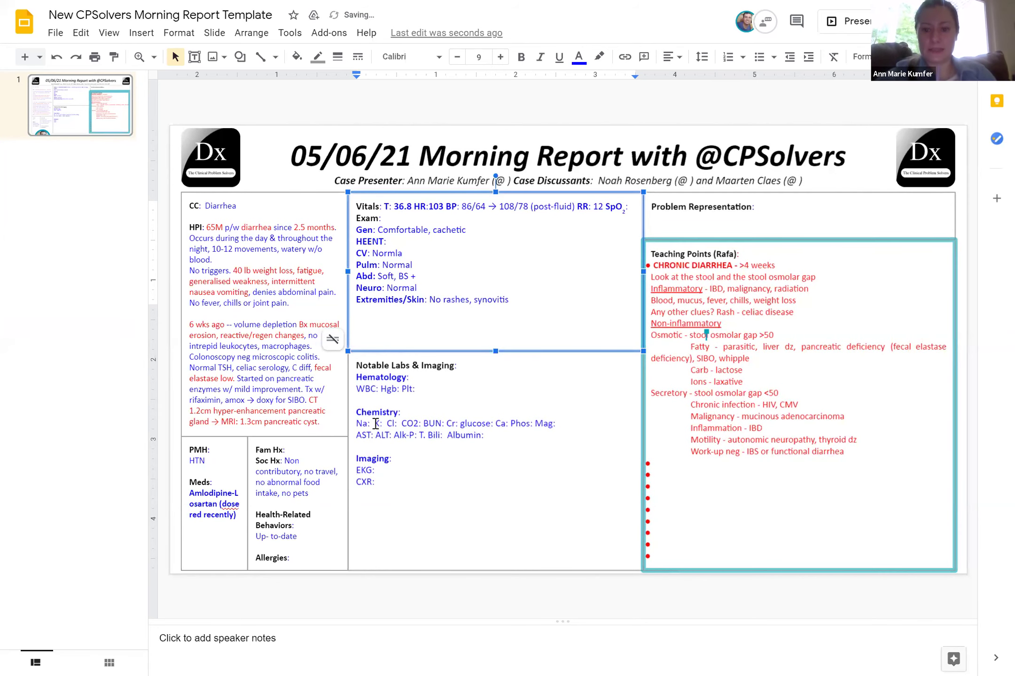
# Enter the first chemistry values: Na 129, K 3.1, 102, 18, 16, Cr 1.84 (0.8), glucose 111
pyautogui.click(375, 424)
pyautogui.write('129')
pyautogui.press('Right')
pyautogui.press('Right')
pyautogui.write('3.1')
pyautogui.press('Right')
pyautogui.press('Right')
pyautogui.press('Right')
pyautogui.press('Right')
pyautogui.write('102')
pyautogui.press('Right')
pyautogui.press('Right')
pyautogui.press('Right')
pyautogui.press('Right')
pyautogui.press('Right')
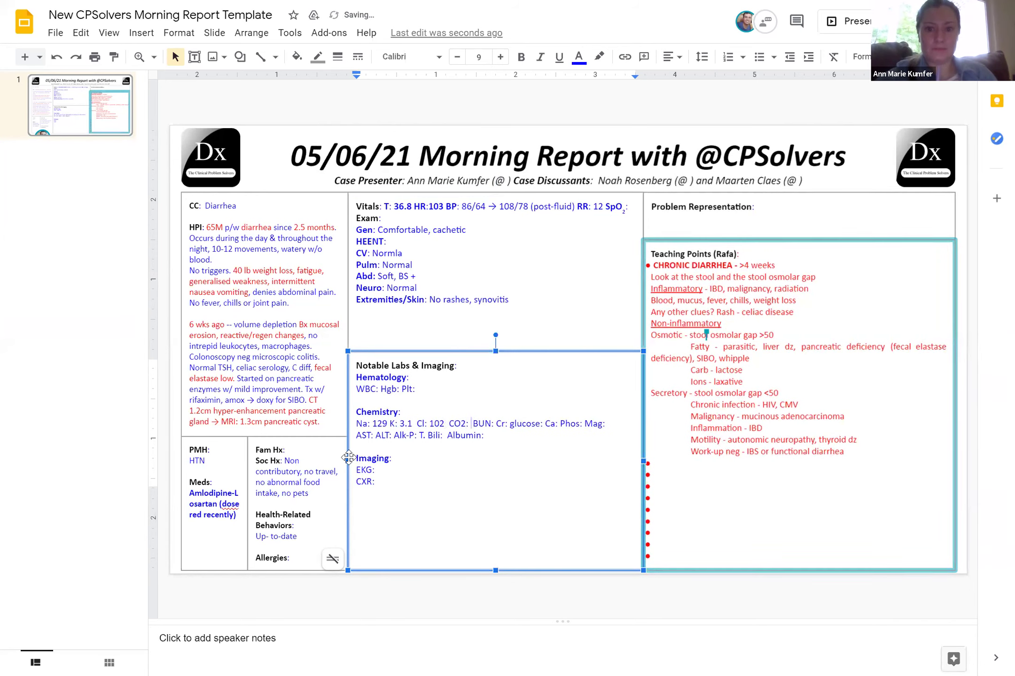
pyautogui.write('18')
pyautogui.press('Right')
pyautogui.press('Right')
pyautogui.press('Right')
pyautogui.press('Right')
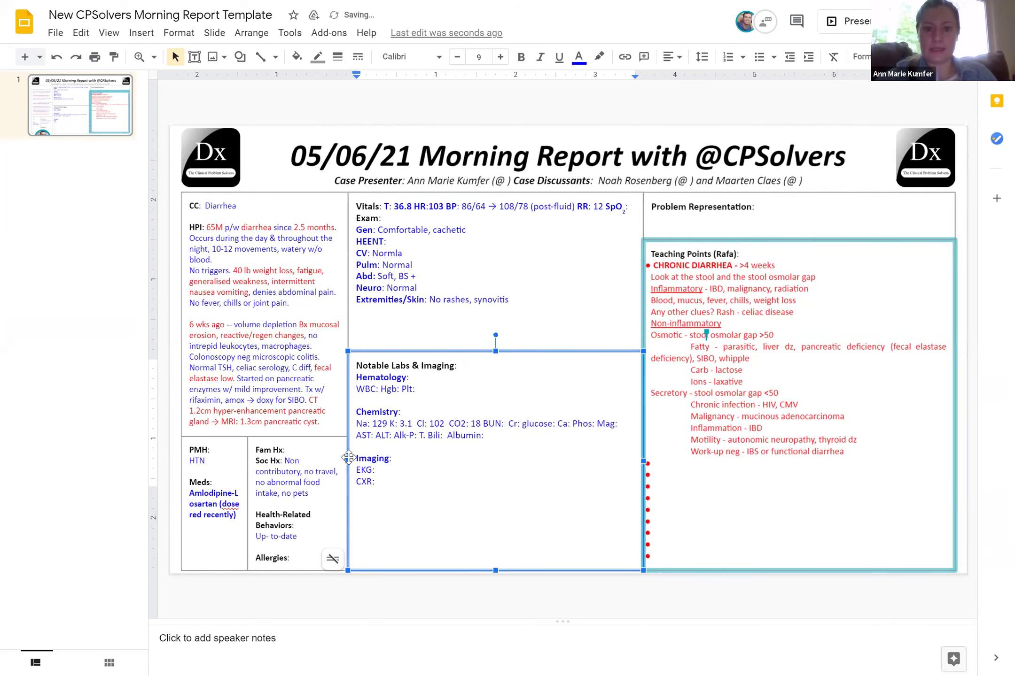
pyautogui.write('16')
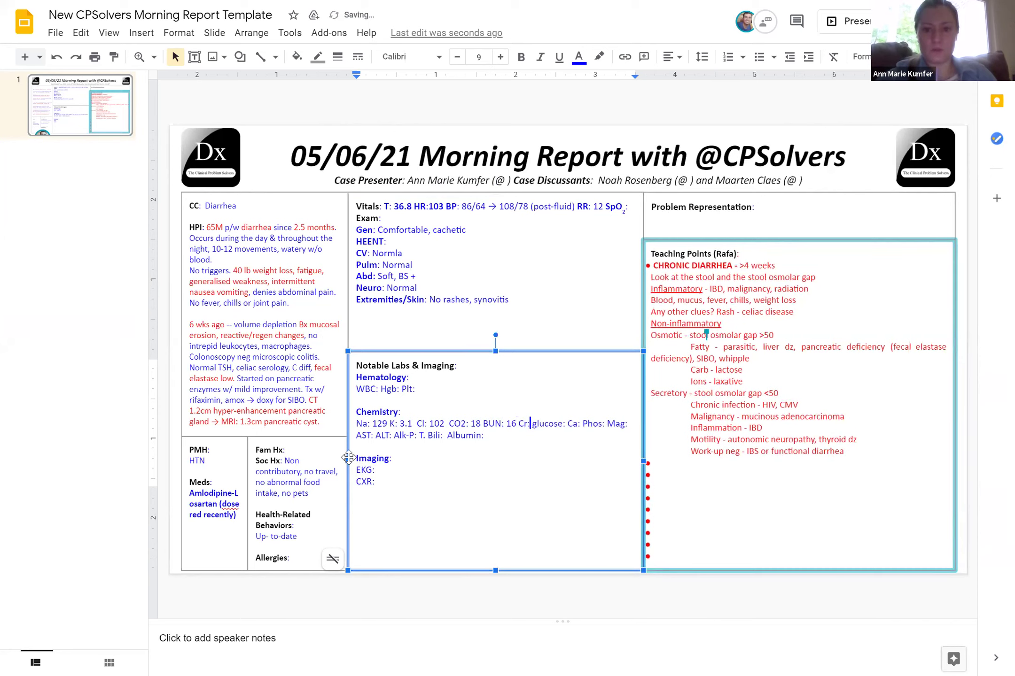
pyautogui.write(' Cr: 1.84')
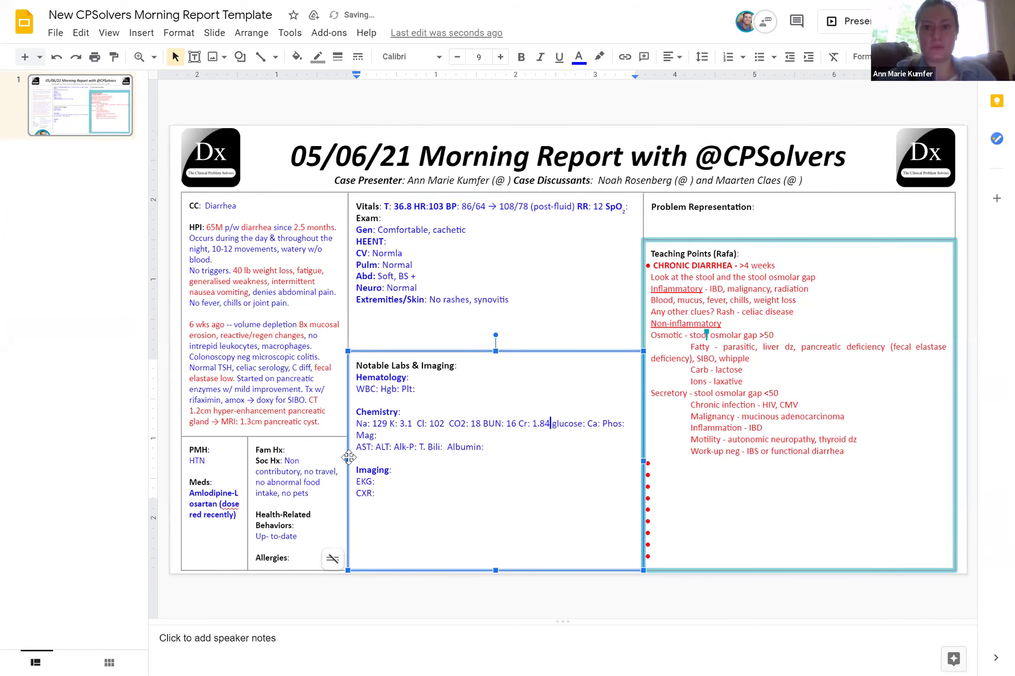
pyautogui.write(' (0.8')
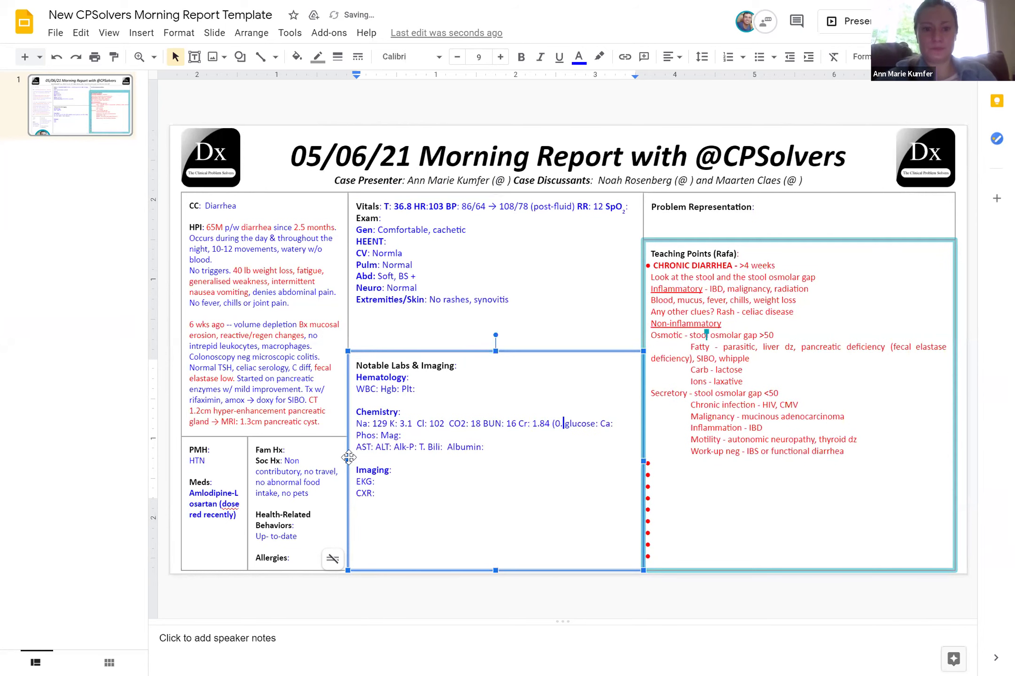
pyautogui.write(')')
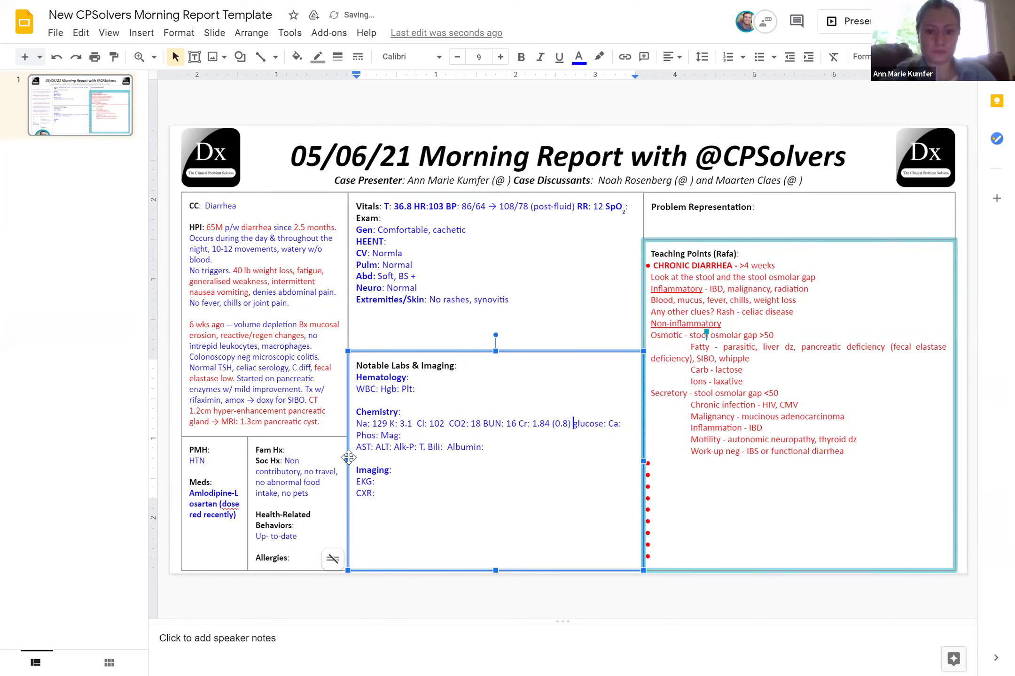
pyautogui.hotkey('ctrl', 'Right')
pyautogui.write('111')
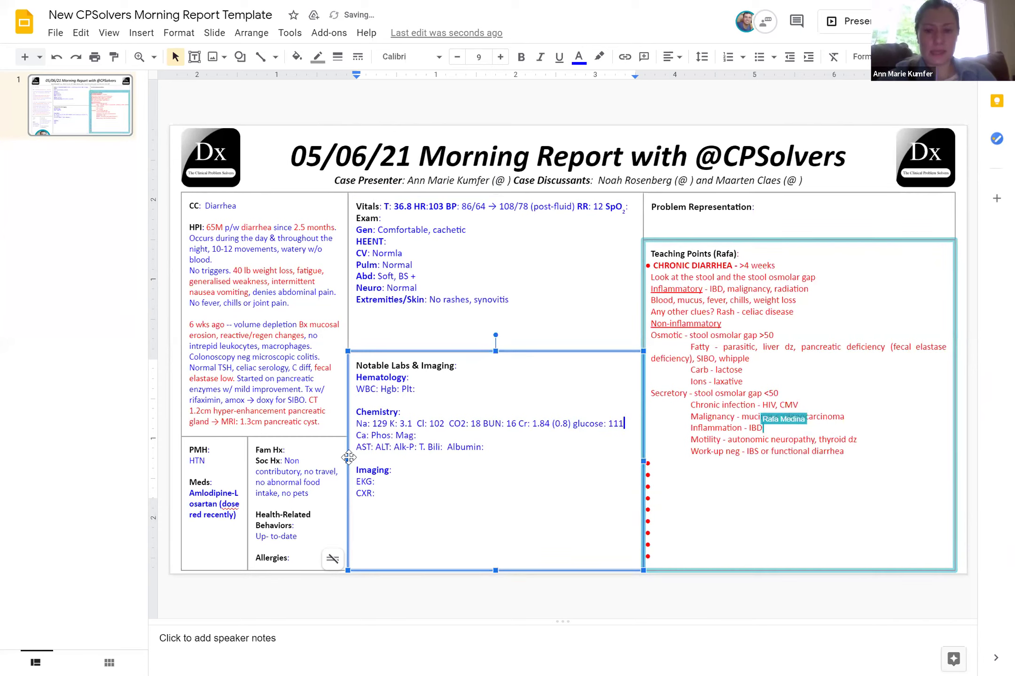
# Enter Ca 8.8, albumin 3.7, T.P 7, bilirubin 0.9, AST 46, ALT 130 and Alk-P 75
pyautogui.click(368, 435)
pyautogui.write('8')
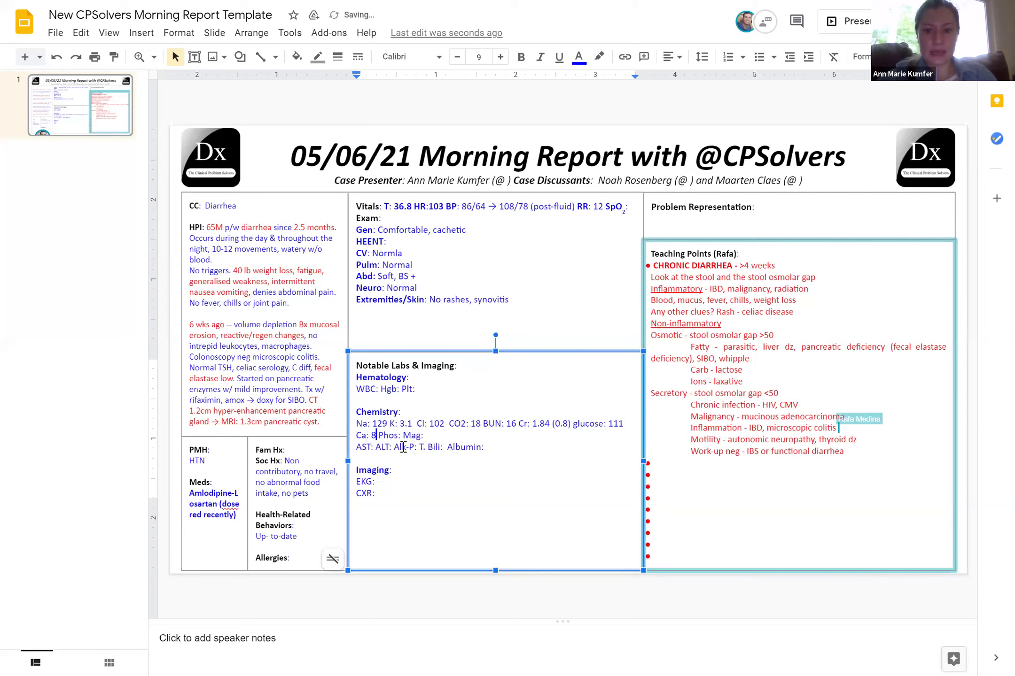
pyautogui.write('.8')
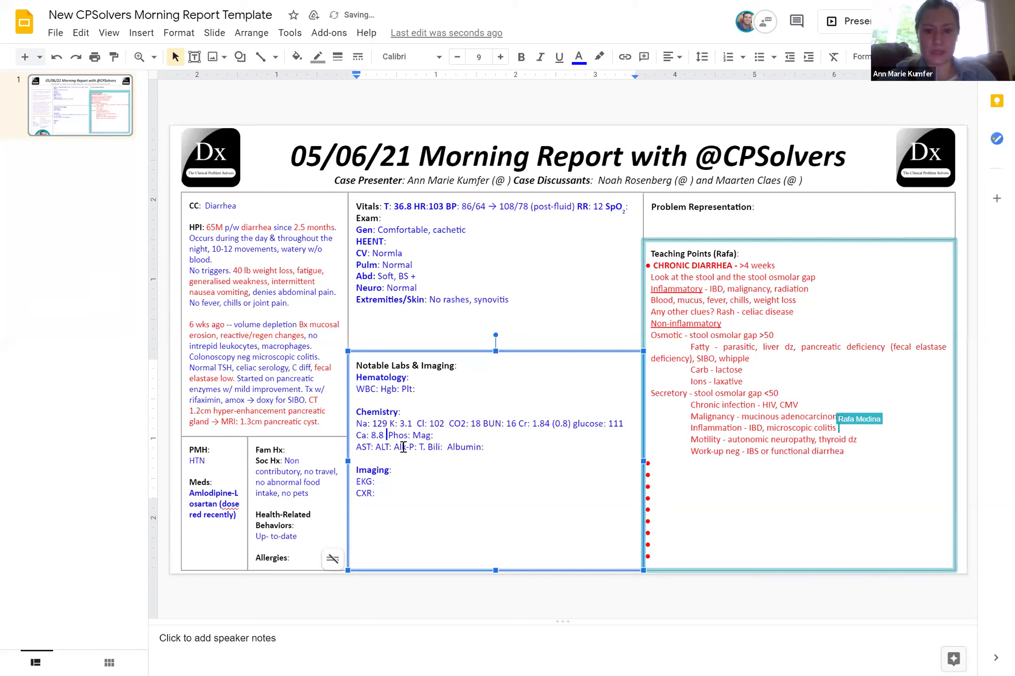
pyautogui.click(483, 448)
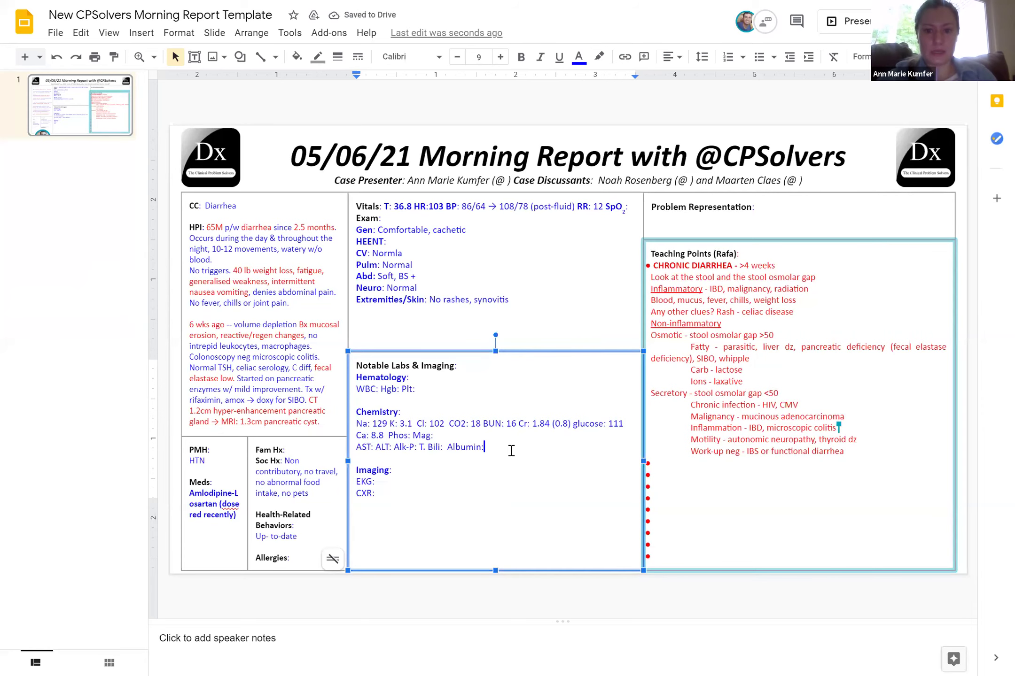
pyautogui.write('3.7 T.P 7.3')
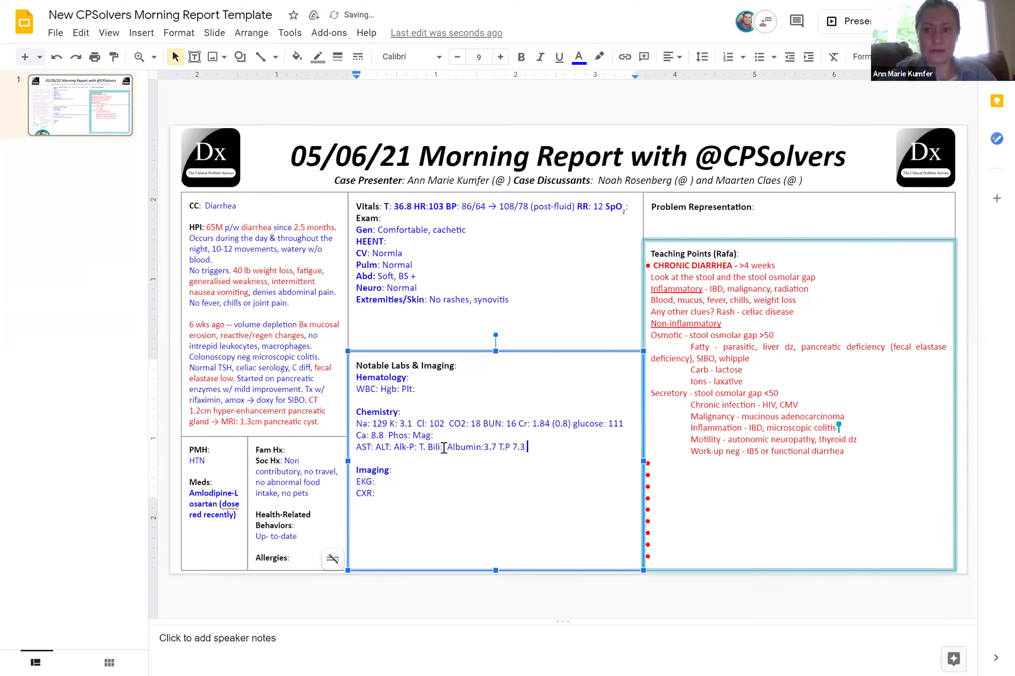
pyautogui.click(444, 447)
pyautogui.write('0.9')
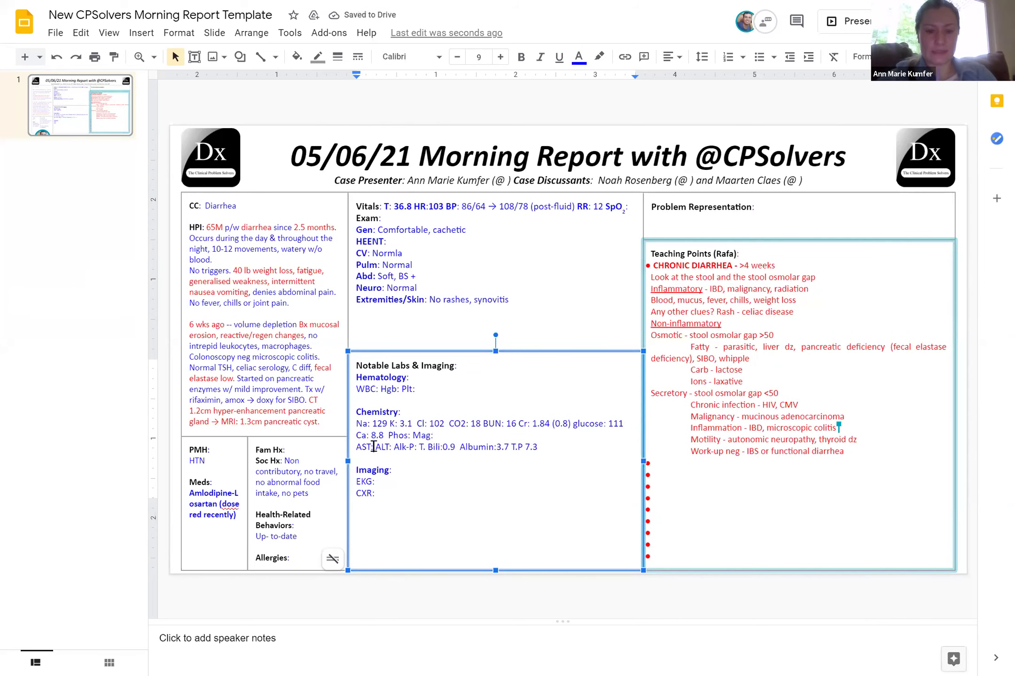
pyautogui.click(373, 446)
pyautogui.write('46')
pyautogui.press('Right')
pyautogui.press('Right')
pyautogui.press('Right')
pyautogui.press('Right')
pyautogui.press('Right')
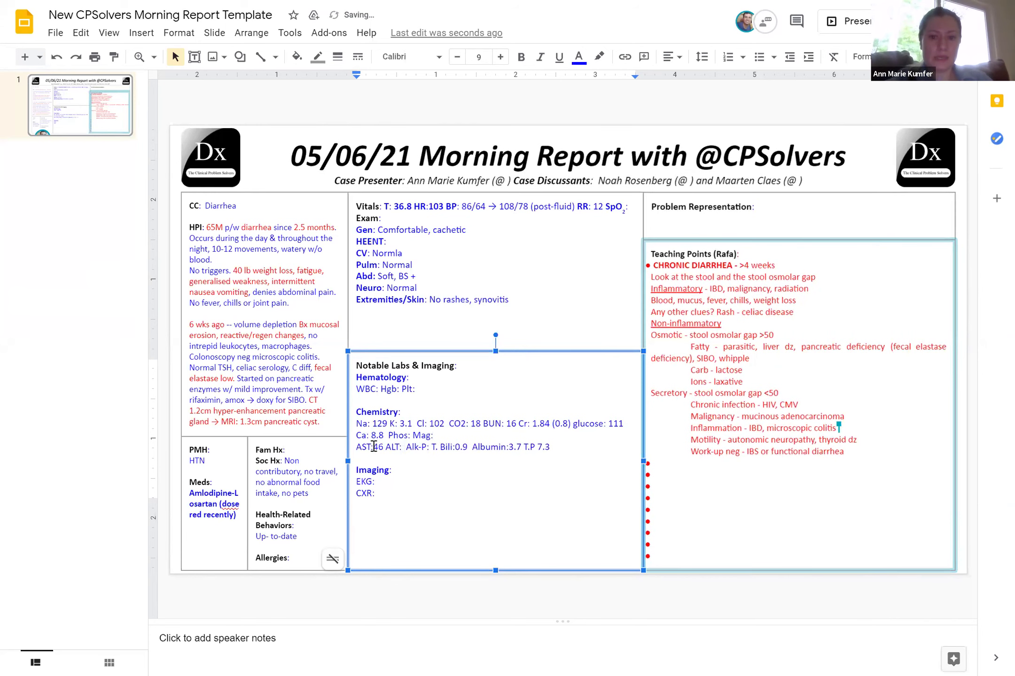
pyautogui.write('130')
pyautogui.press('Right')
pyautogui.press('Right')
pyautogui.press('Right')
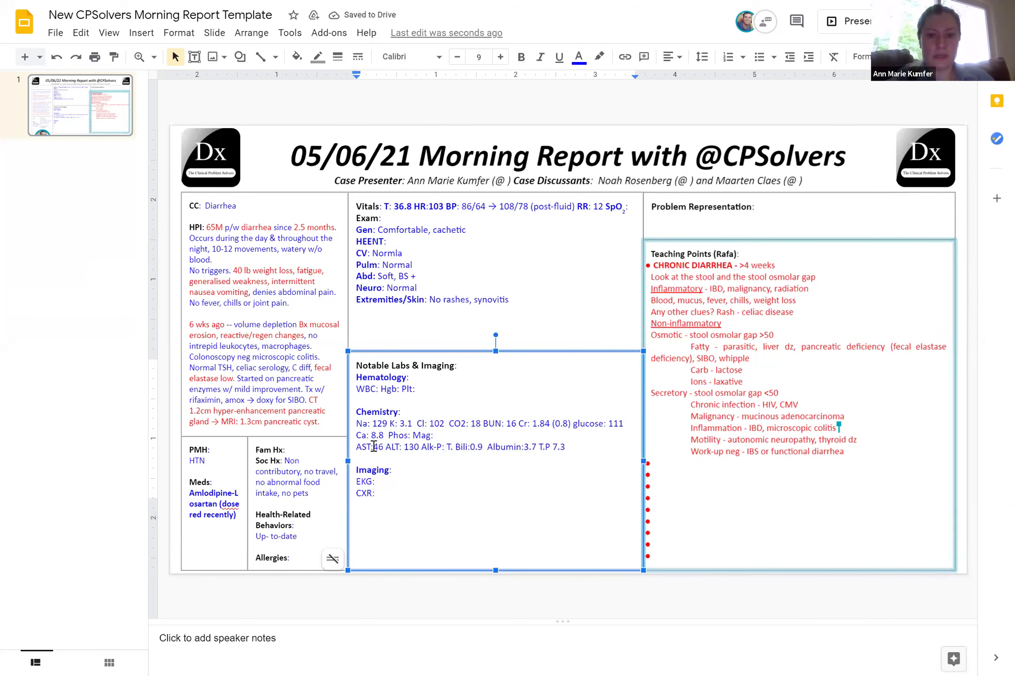
pyautogui.write('75')
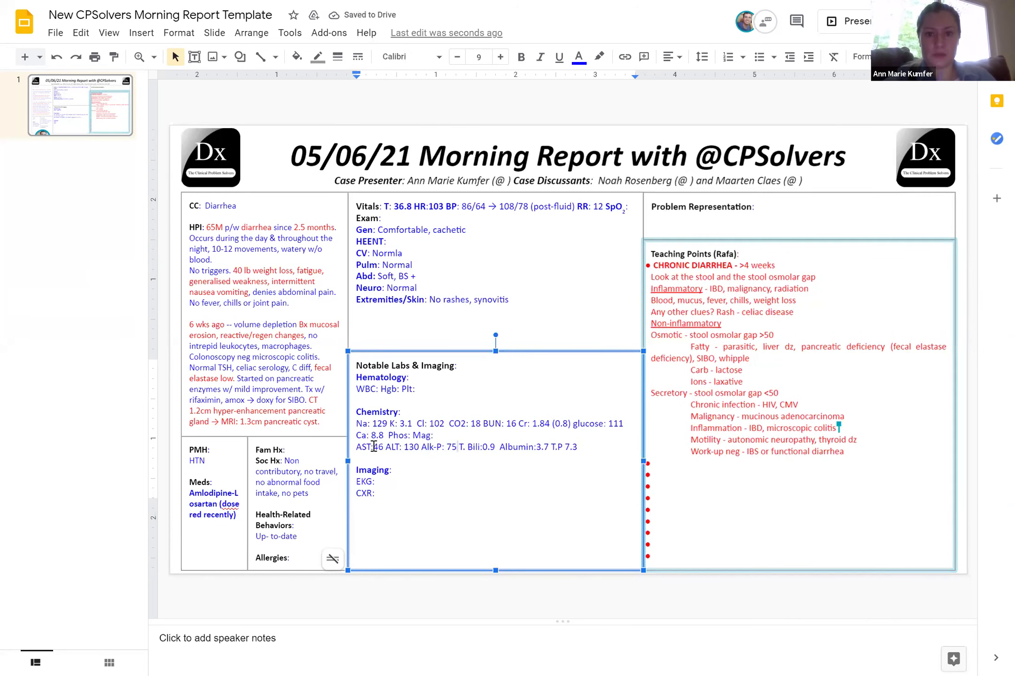
pyautogui.click(368, 458)
# Add WBC 4.5(N diff), Hgb 16.5, Plt 123, Mag 1.4, and a 'Lipase: 42 CRP: <5' line
pyautogui.write('Lipase')
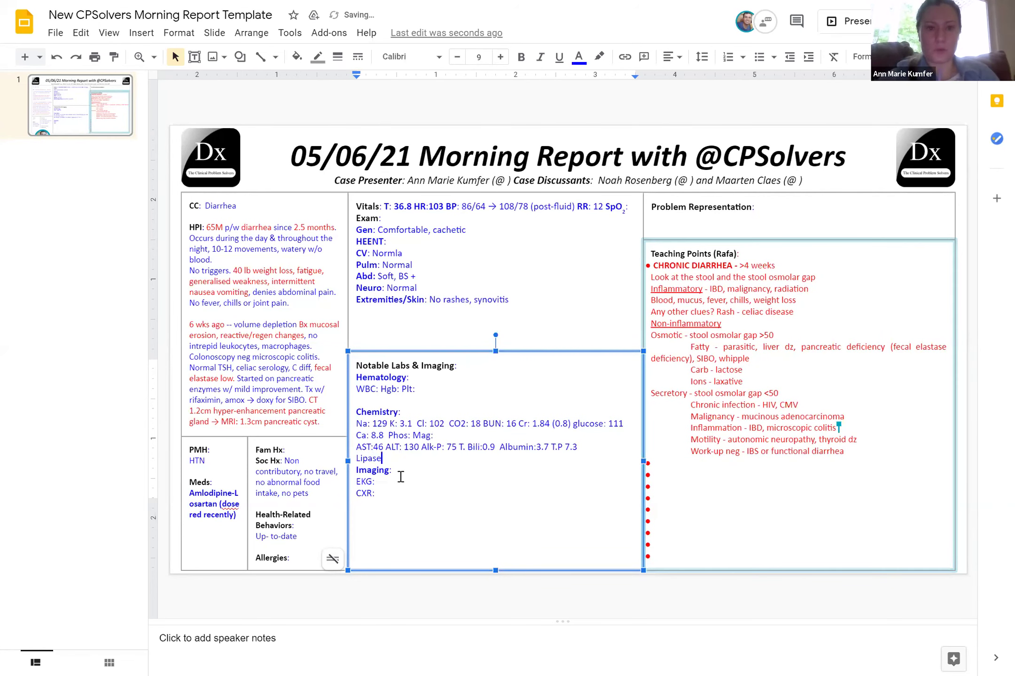
pyautogui.write(' 42 ')
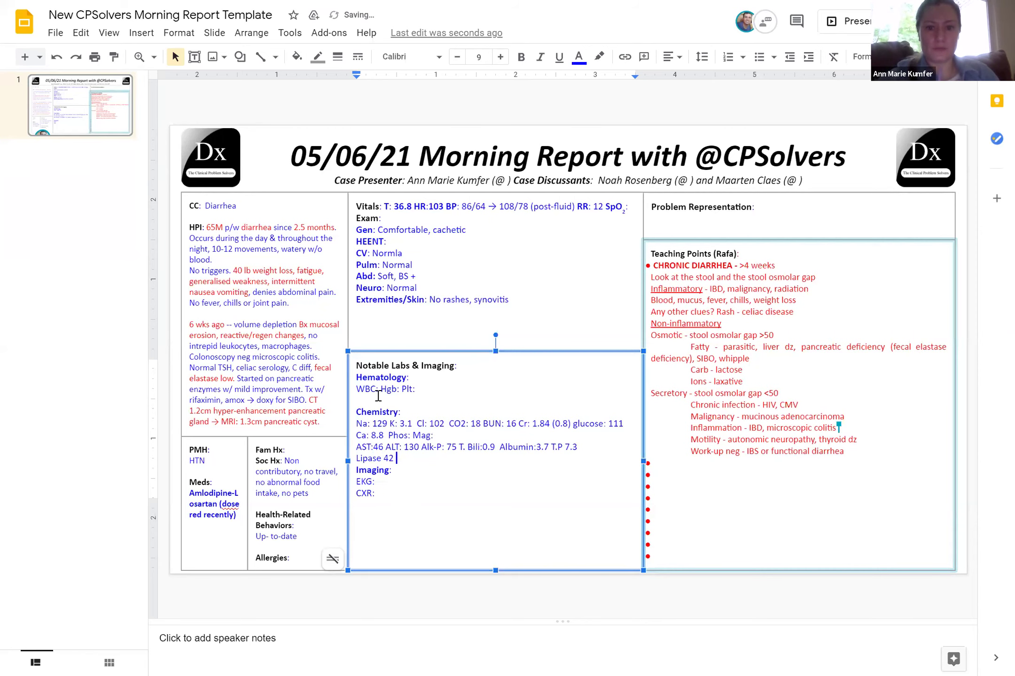
pyautogui.write('4.5(N diff')
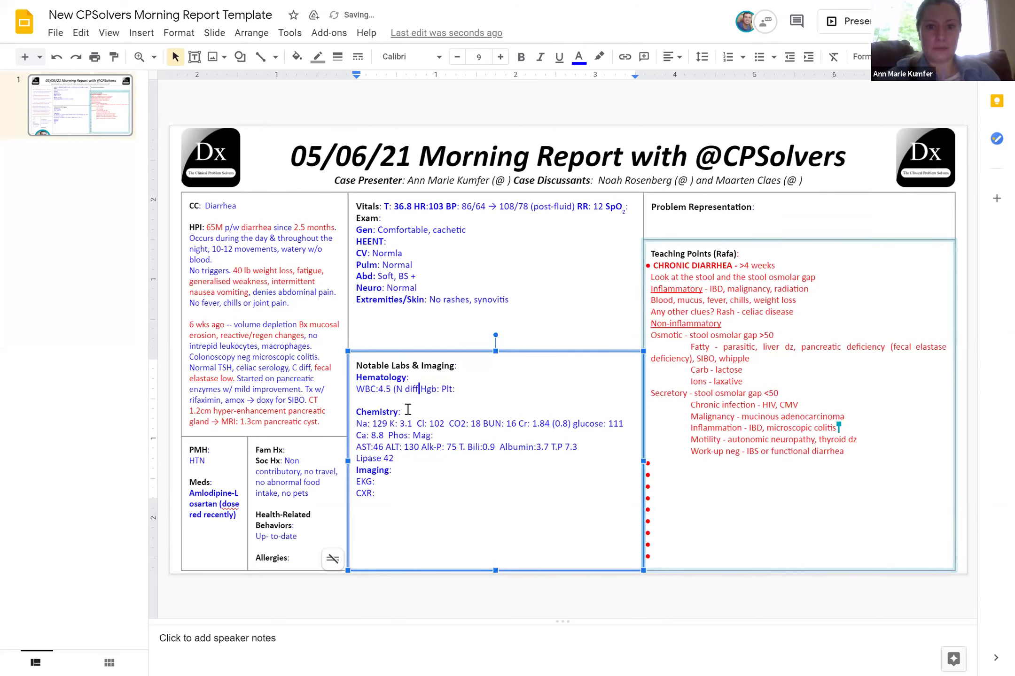
pyautogui.write(')')
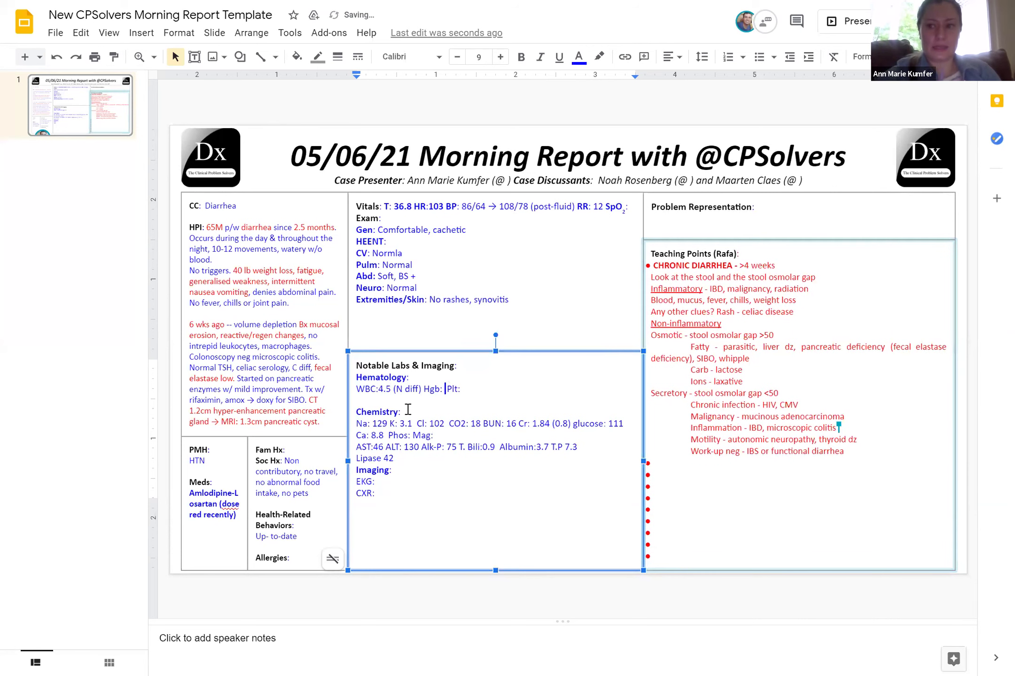
pyautogui.write(' 16.5')
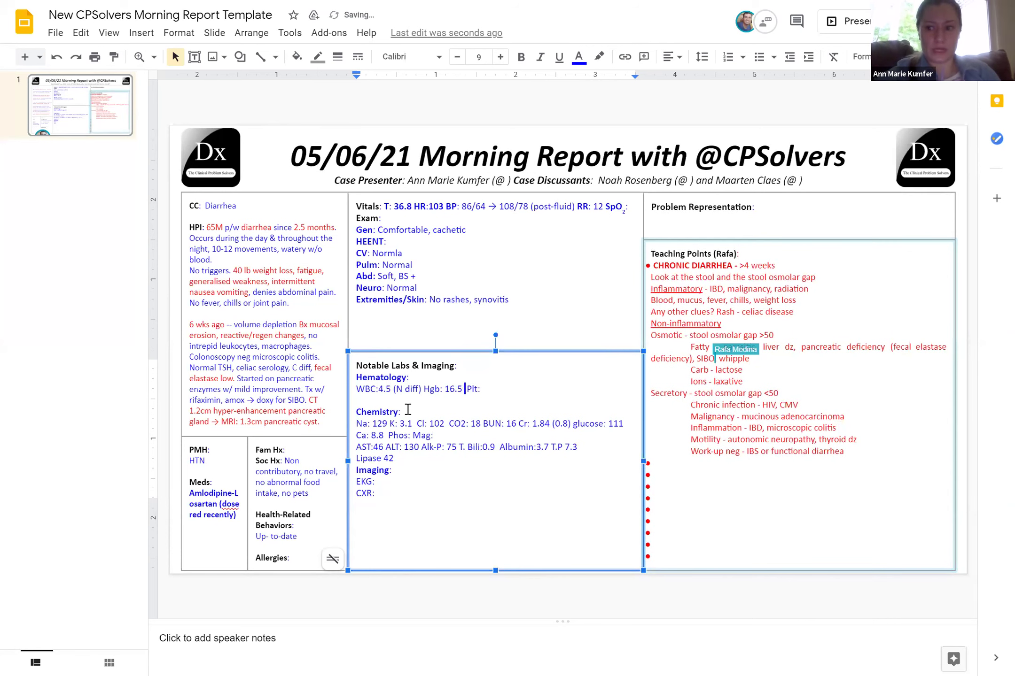
pyautogui.press('End')
pyautogui.write('123')
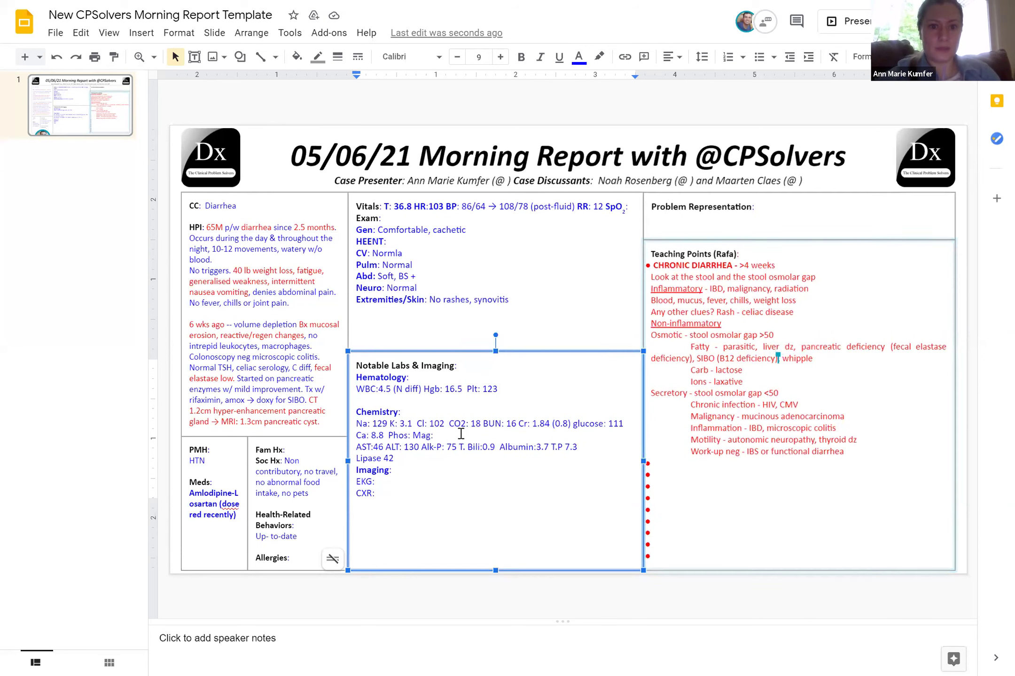
pyautogui.write('1.4')
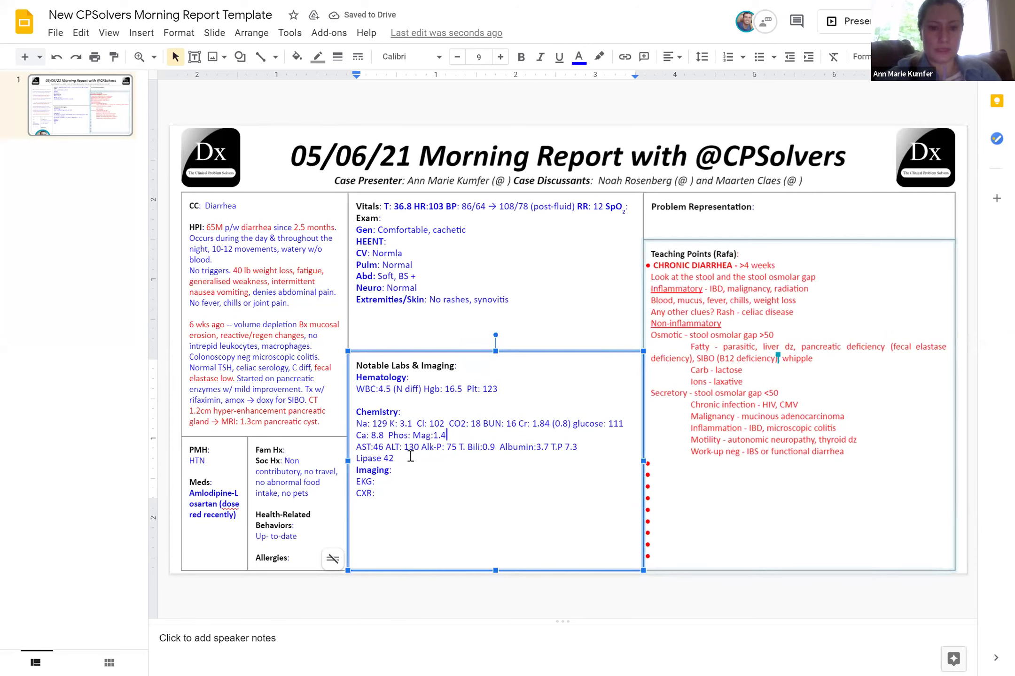
pyautogui.click(410, 455)
pyautogui.write('CRP')
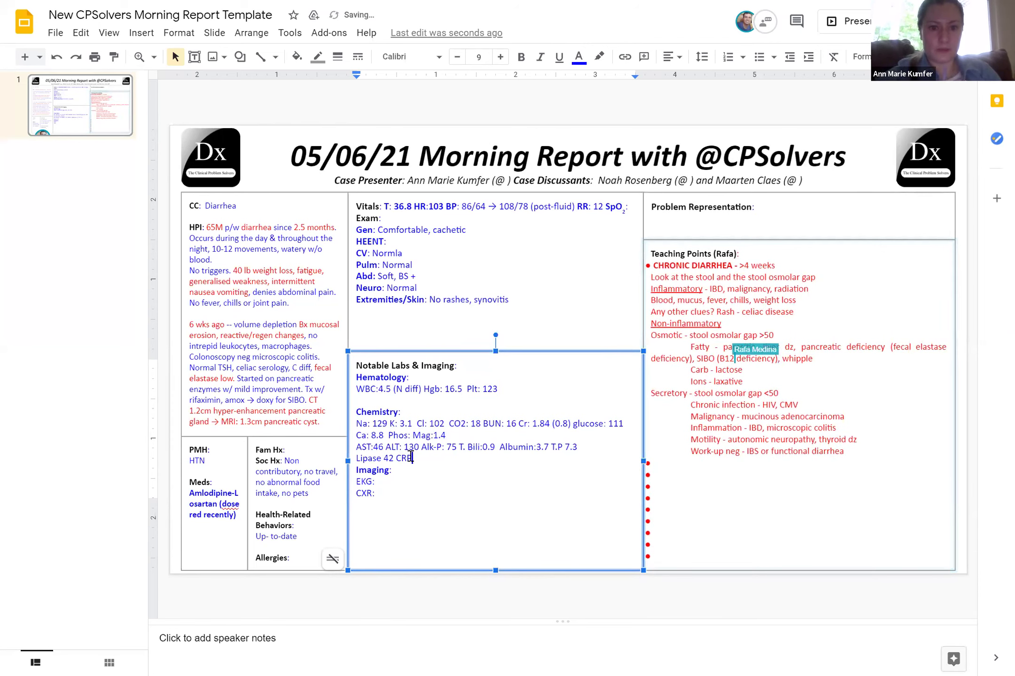
pyautogui.write(': <5')
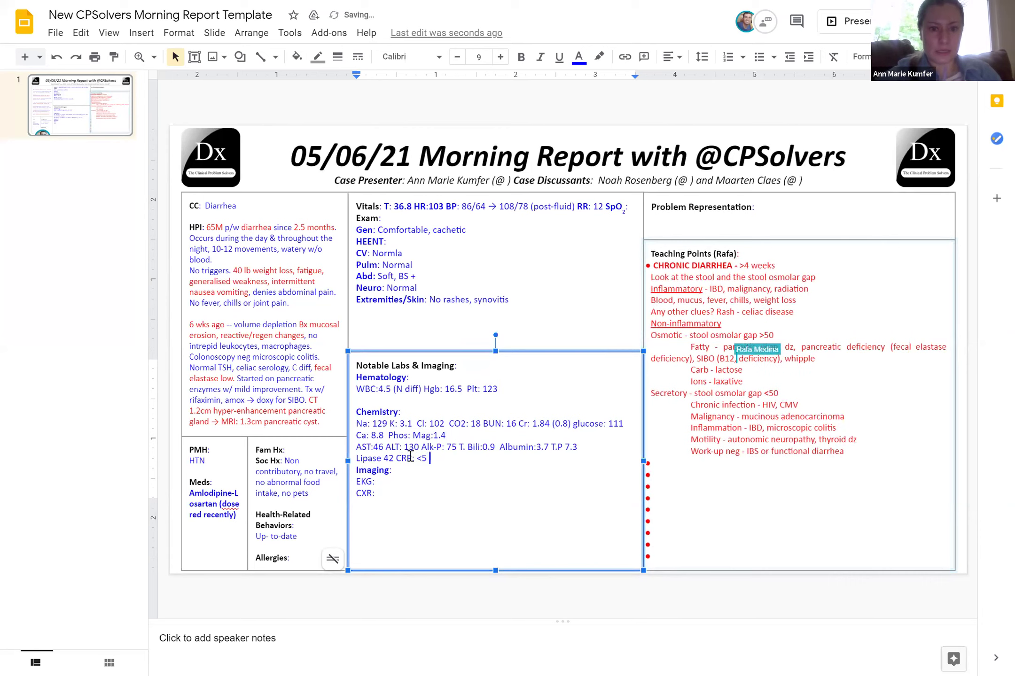
pyautogui.click(382, 461)
pyautogui.write(':')
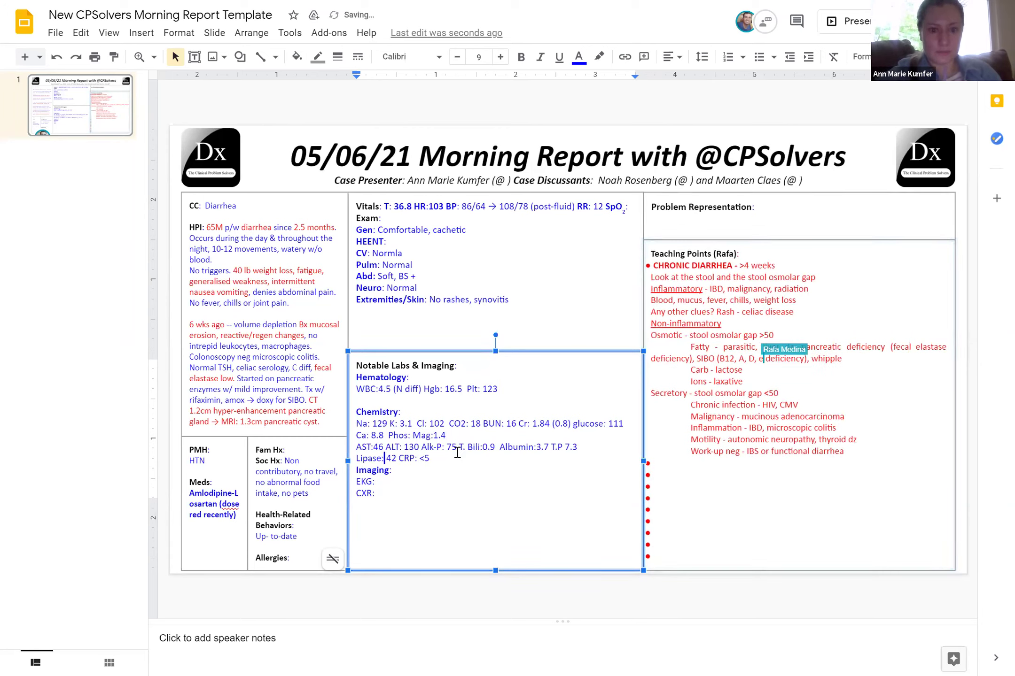
pyautogui.click(459, 456)
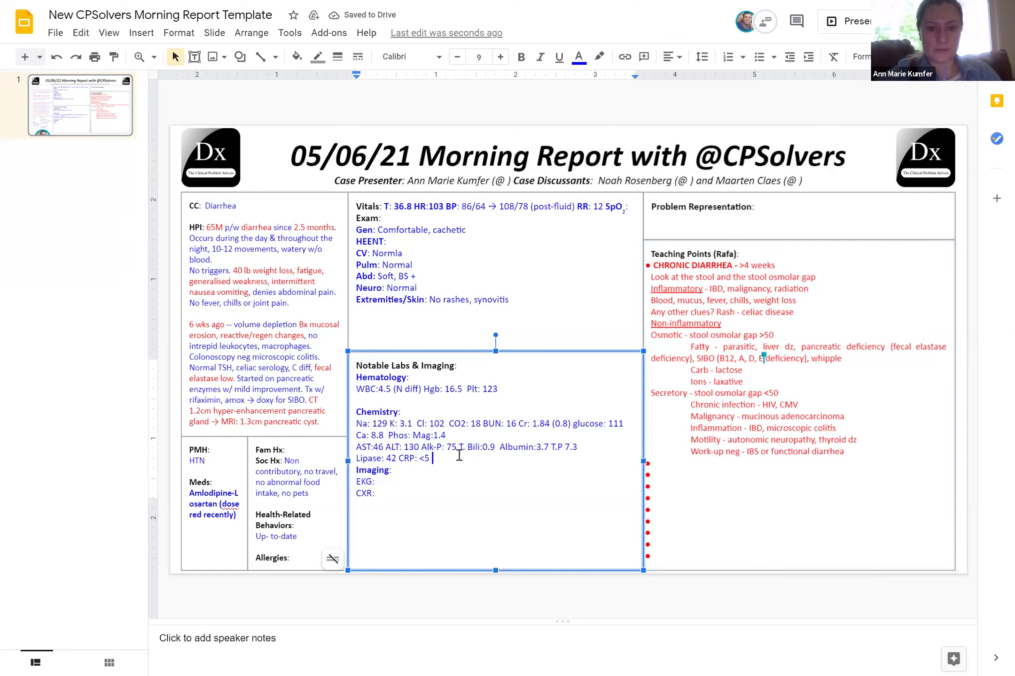
# Add the stool line 'Stool(48hr): Na 76 K 13.2 Fat 19 (<7)' above Imaging
pyautogui.press('Return')
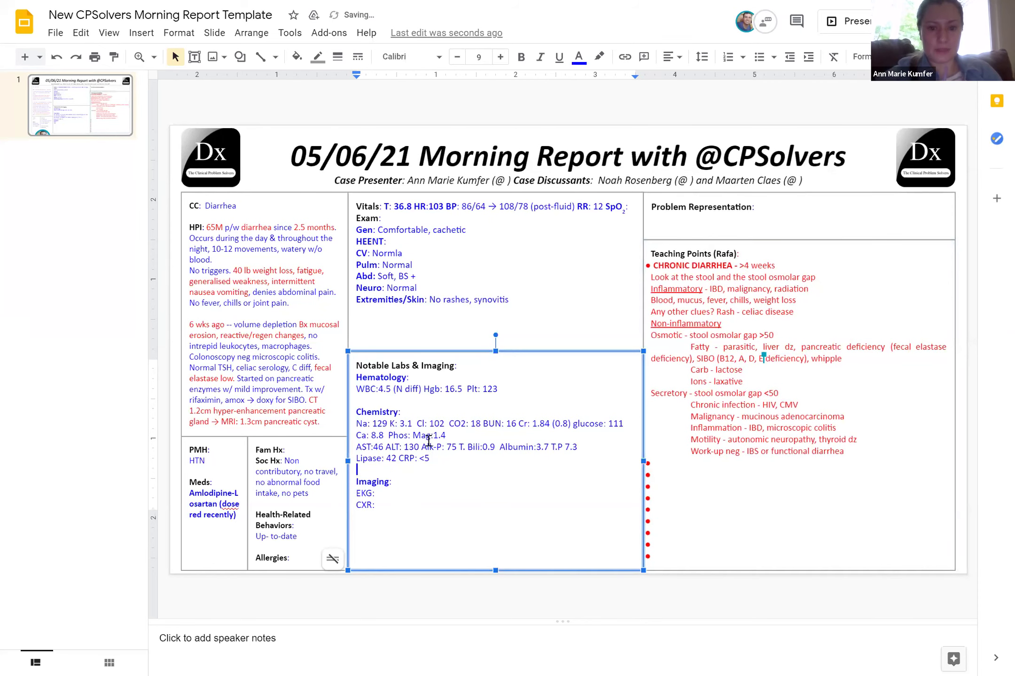
pyautogui.press('Return')
pyautogui.write('Stool N')
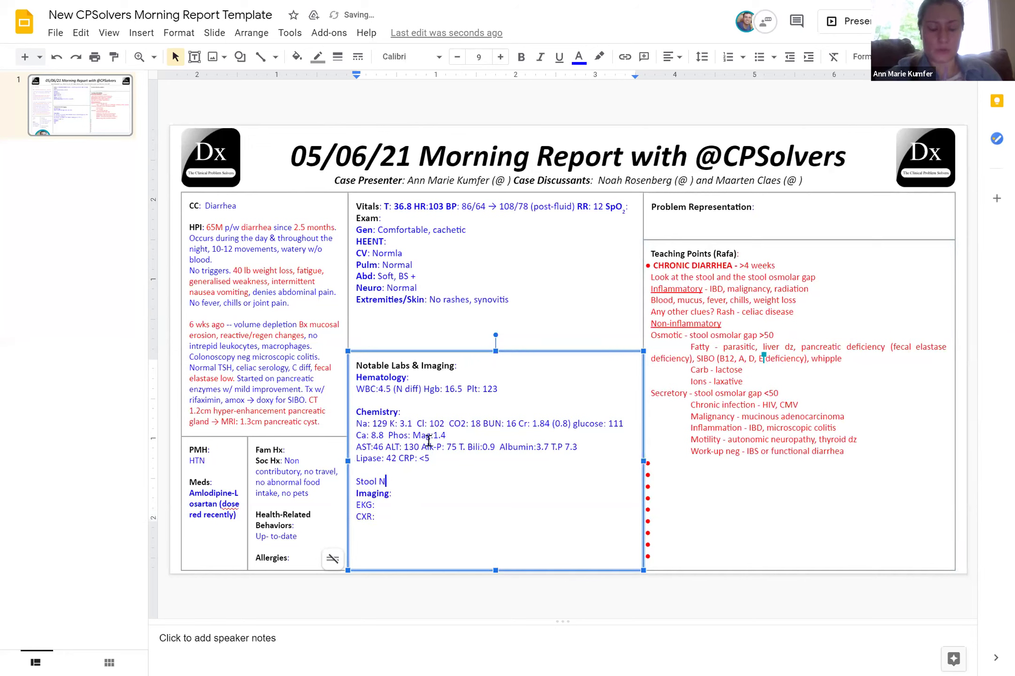
pyautogui.write('a 76')
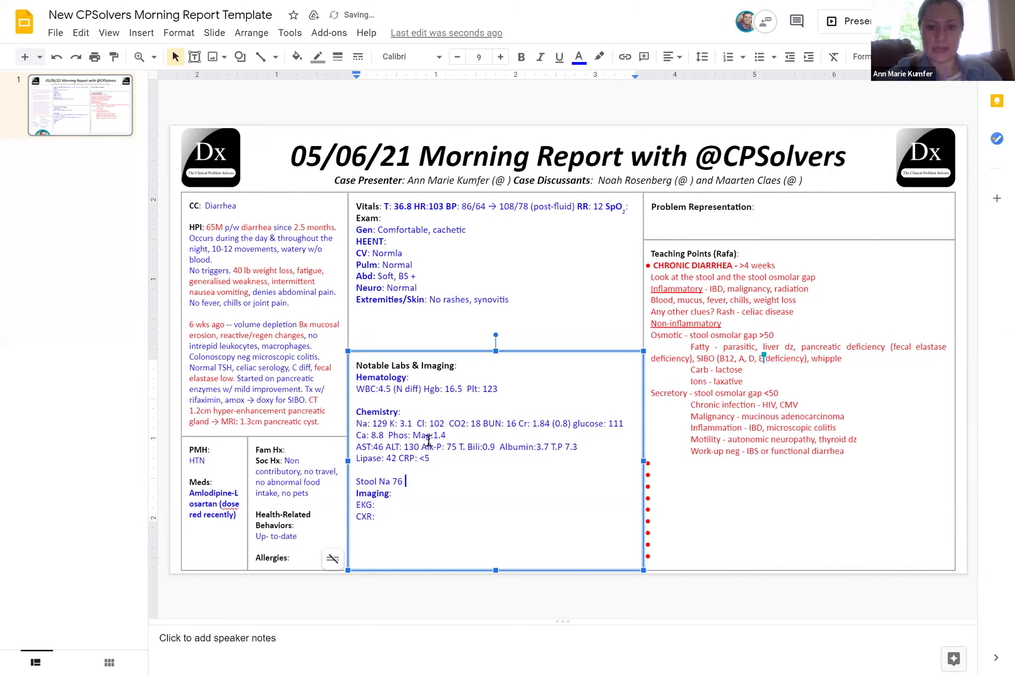
pyautogui.write(' K 13.')
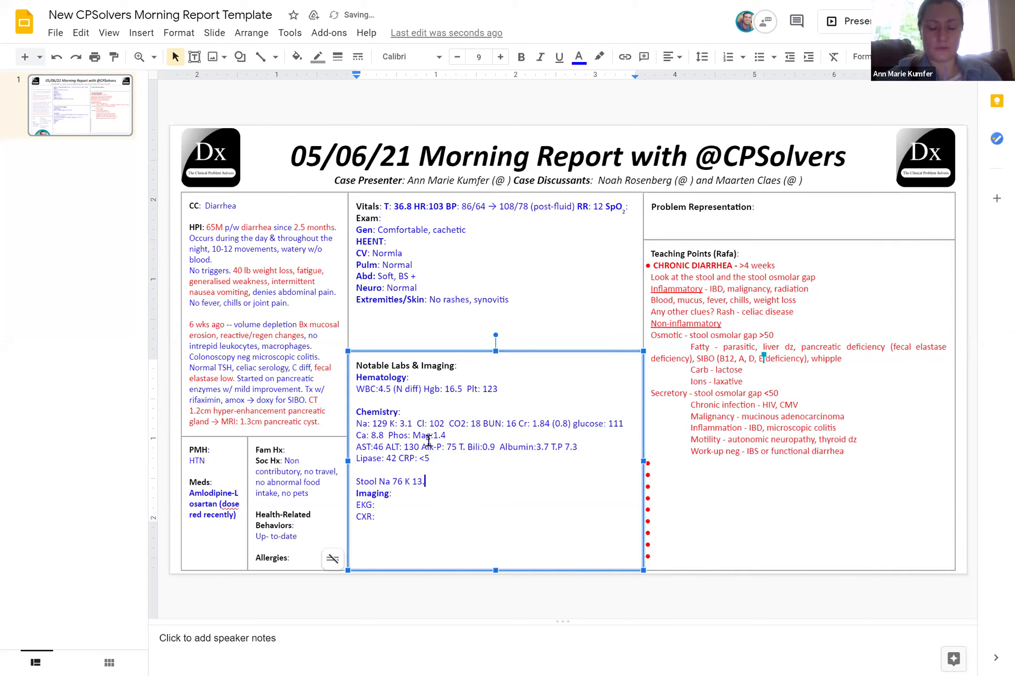
pyautogui.write('2 F')
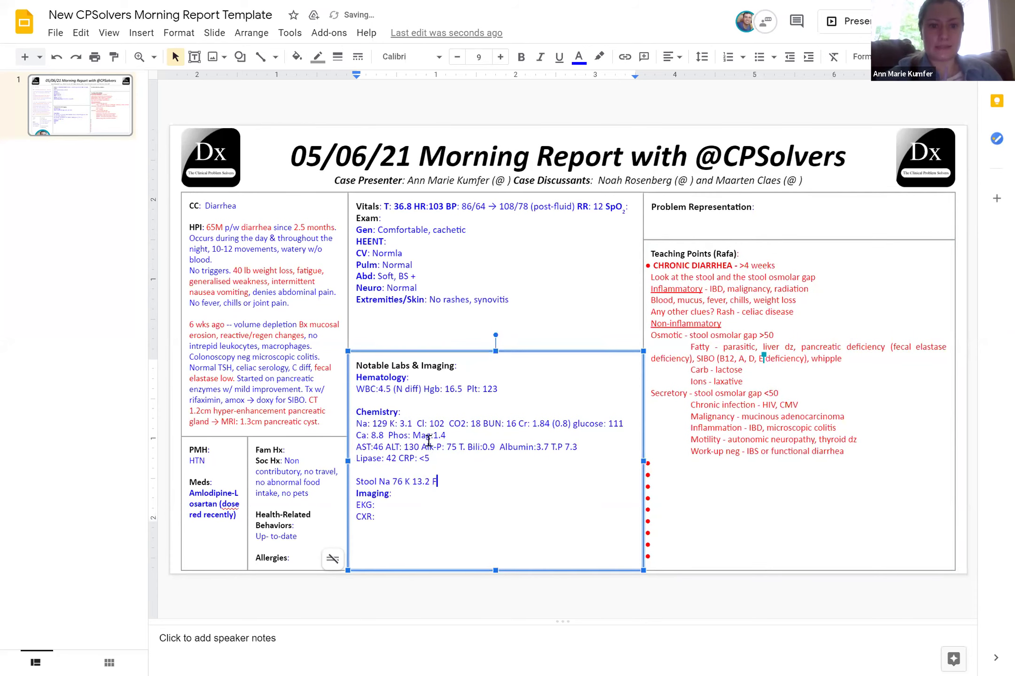
pyautogui.write('at 19 ')
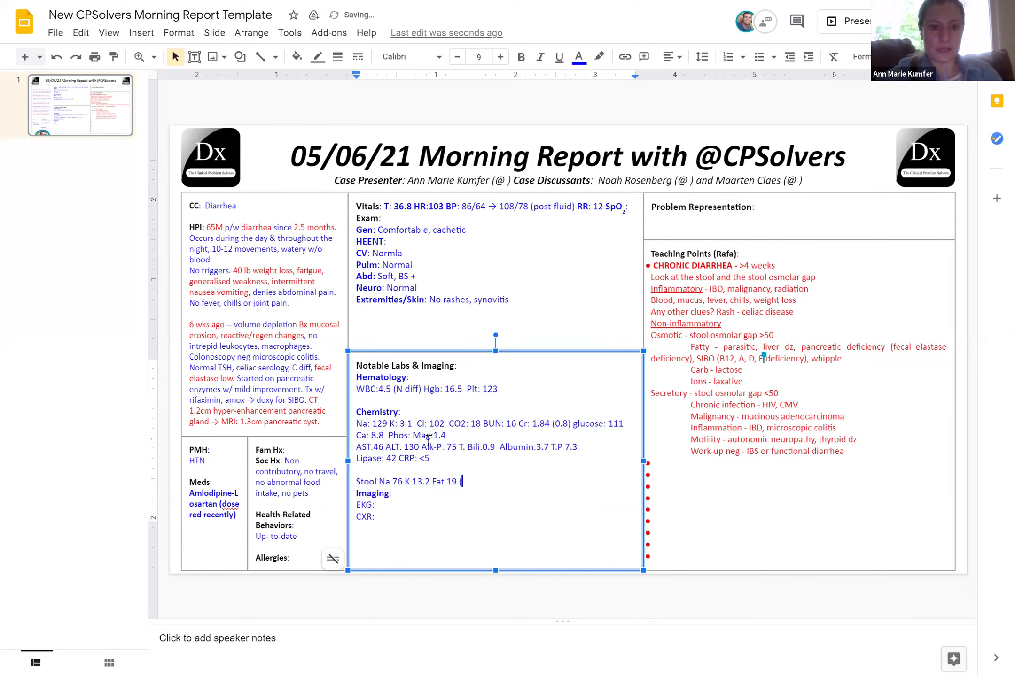
pyautogui.write('(<7)')
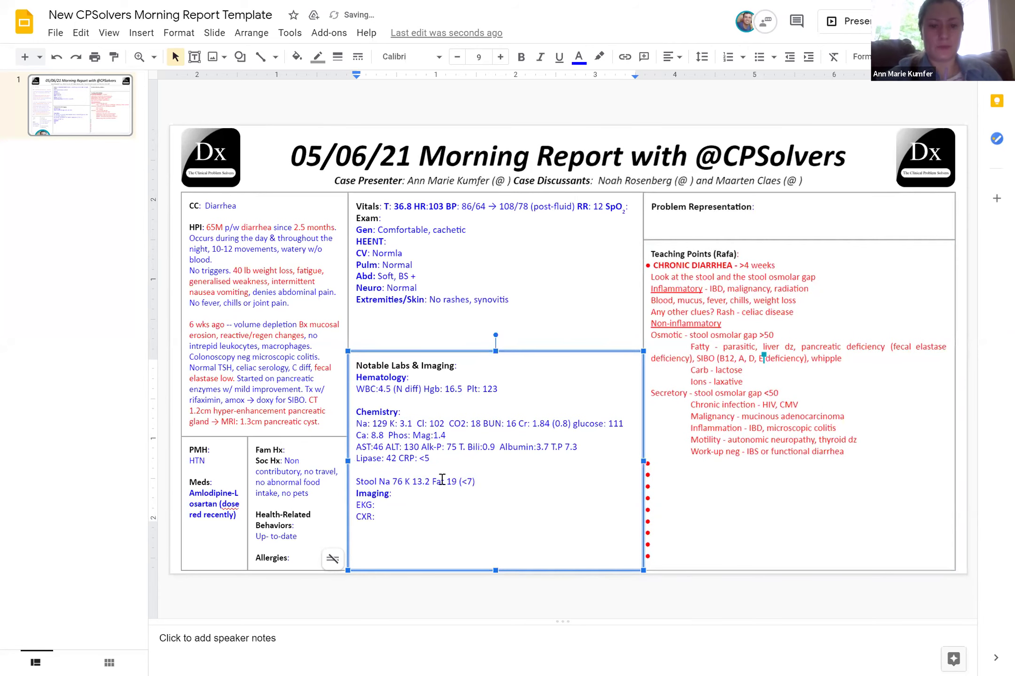
pyautogui.click(378, 483)
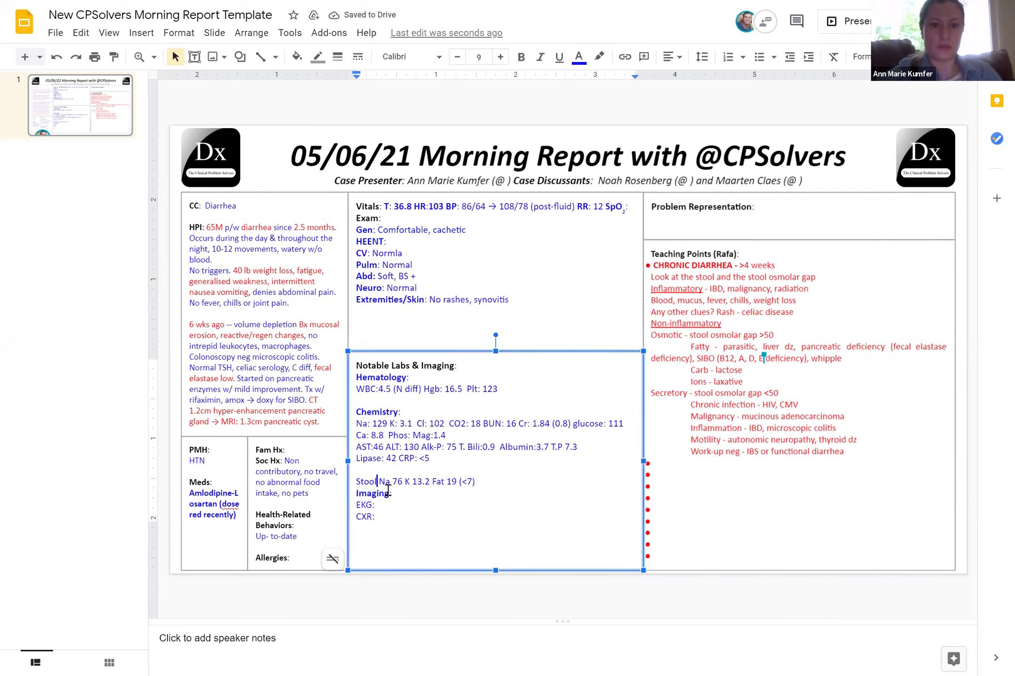
pyautogui.write(':')
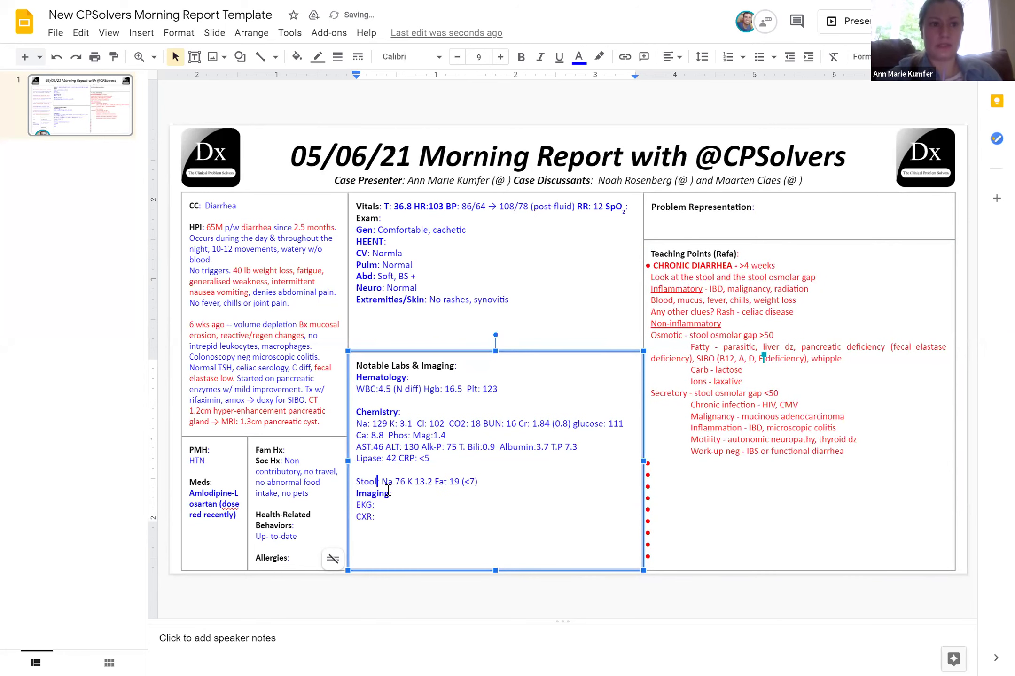
pyautogui.press('BackSpace')
pyautogui.write('(48')
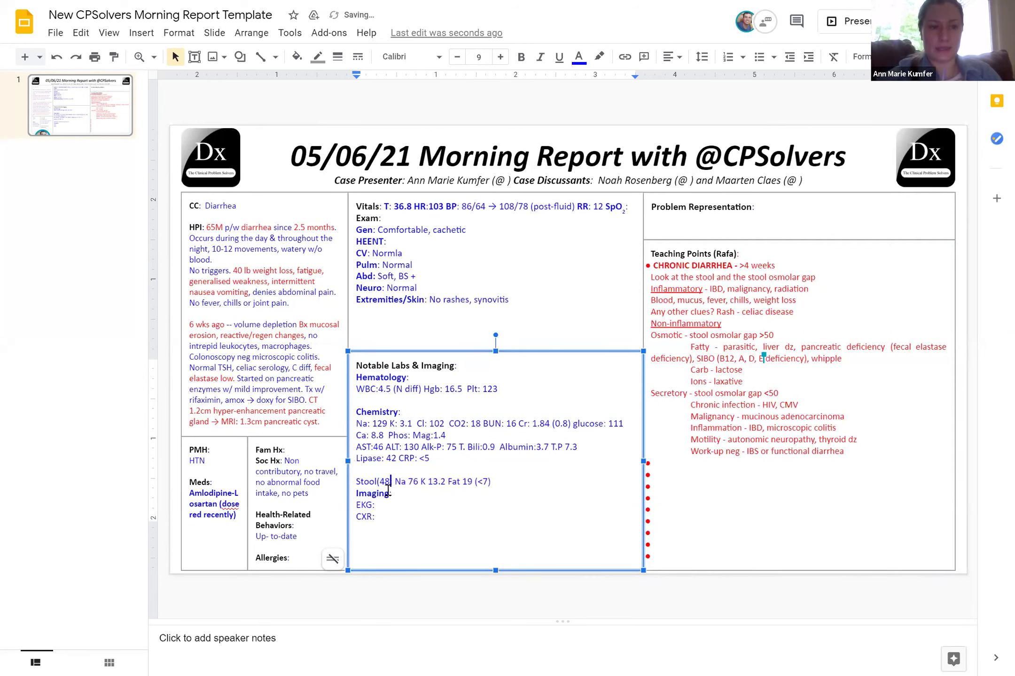
pyautogui.write('hr):')
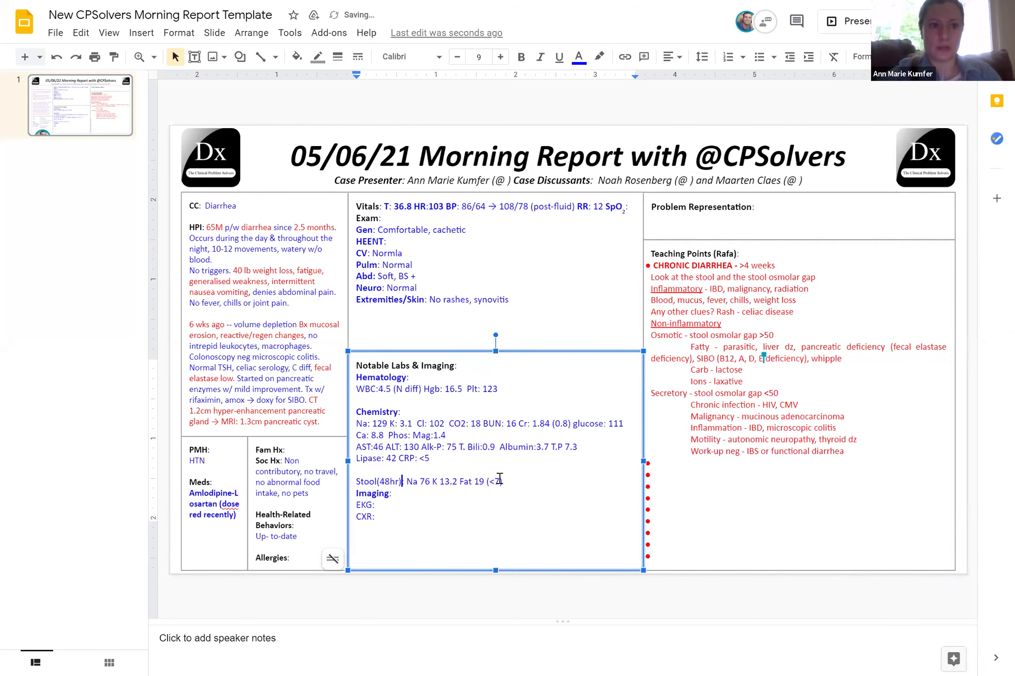
pyautogui.click(507, 481)
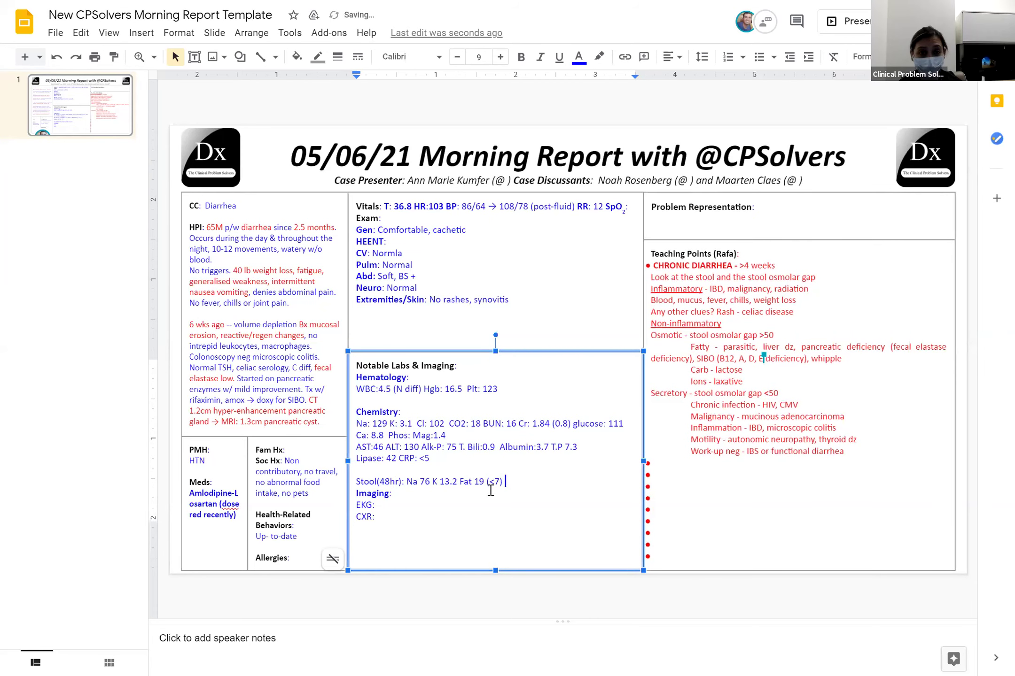
pyautogui.write('[larg')
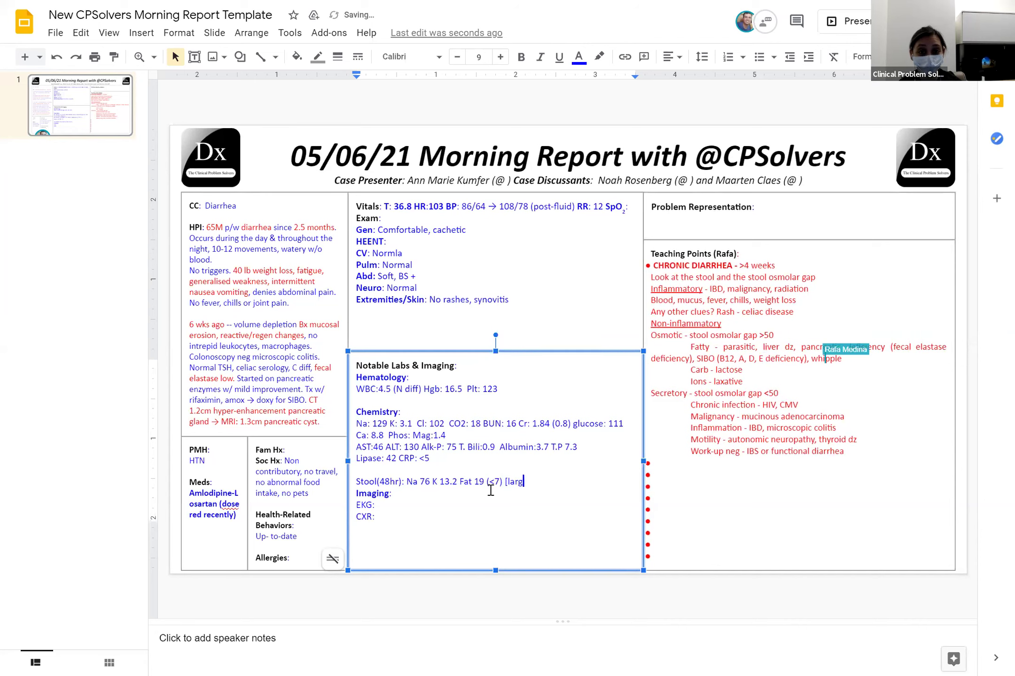
pyautogui.write('e volume')
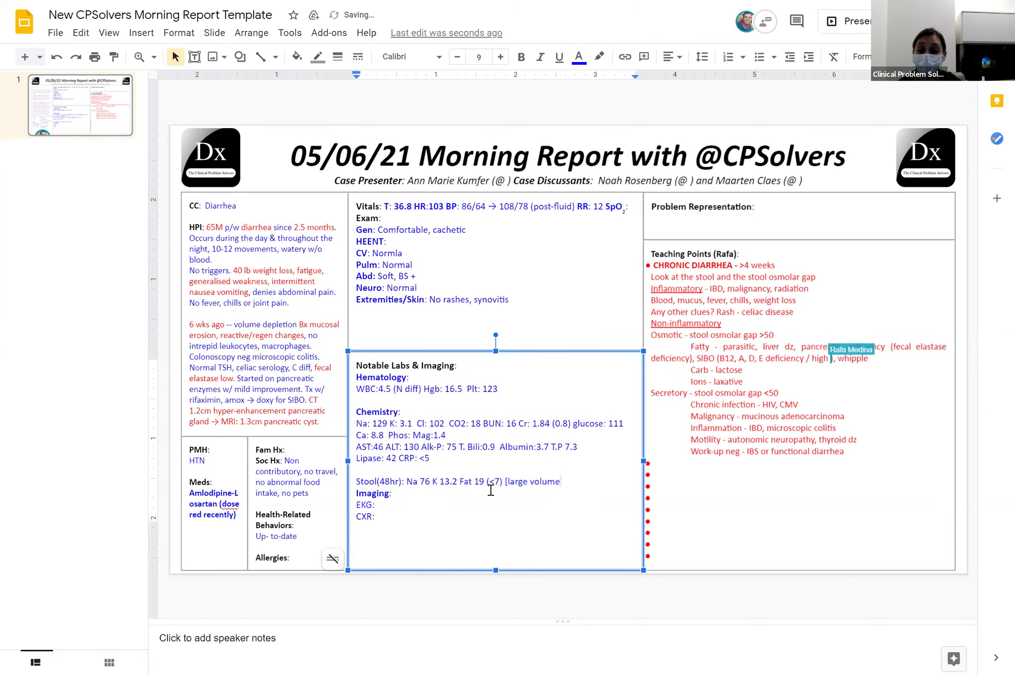
pyautogui.press('BackSpace')
pyautogui.press('BackSpace')
pyautogui.press('BackSpace')
pyautogui.press('BackSpace')
pyautogui.press('BackSpace')
pyautogui.press('BackSpace')
pyautogui.press('BackSpace')
pyautogui.press('BackSpace')
pyautogui.press('BackSpace')
pyautogui.press('BackSpace')
pyautogui.press('BackSpace')
pyautogui.press('BackSpace')
pyautogui.press('BackSpace')
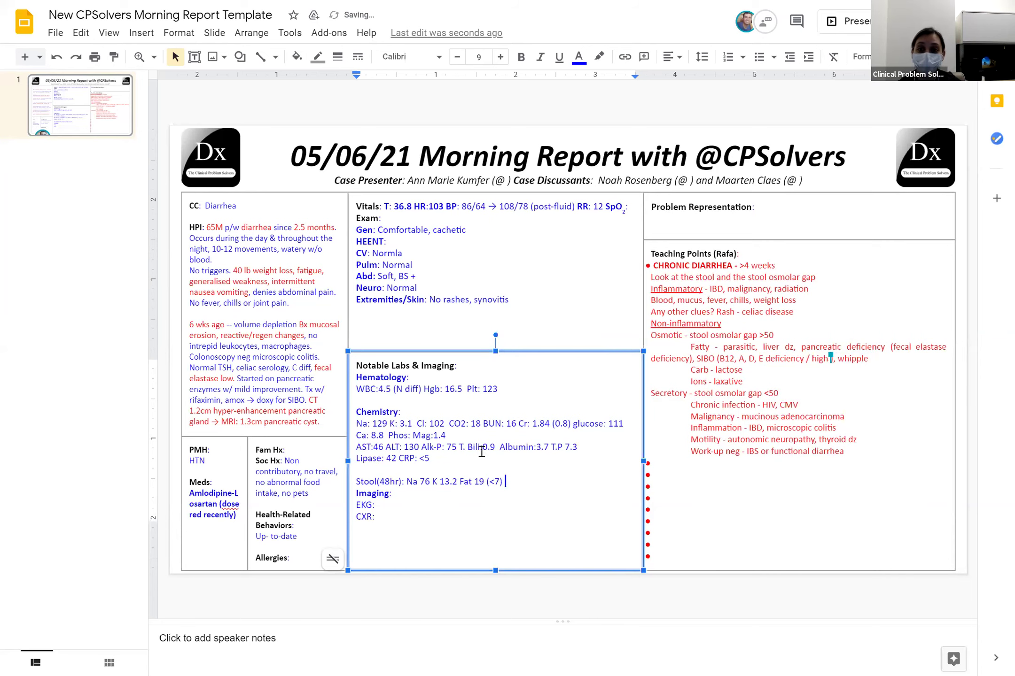
pyautogui.doubleClick(435, 207)
# Unbold and redden HR 103, and delete the post-fluid note from Vitals
pyautogui.click(521, 57)
pyautogui.click(579, 57)
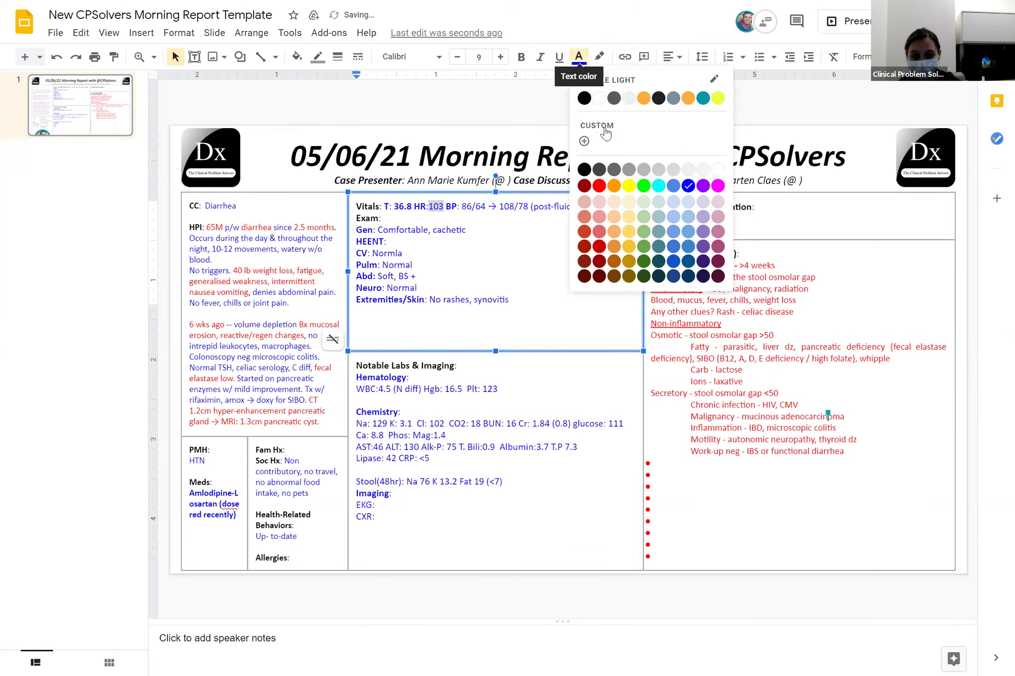
pyautogui.click(599, 186)
pyautogui.click(524, 262)
pyautogui.moveTo(574, 207); pyautogui.dragTo(532, 207)
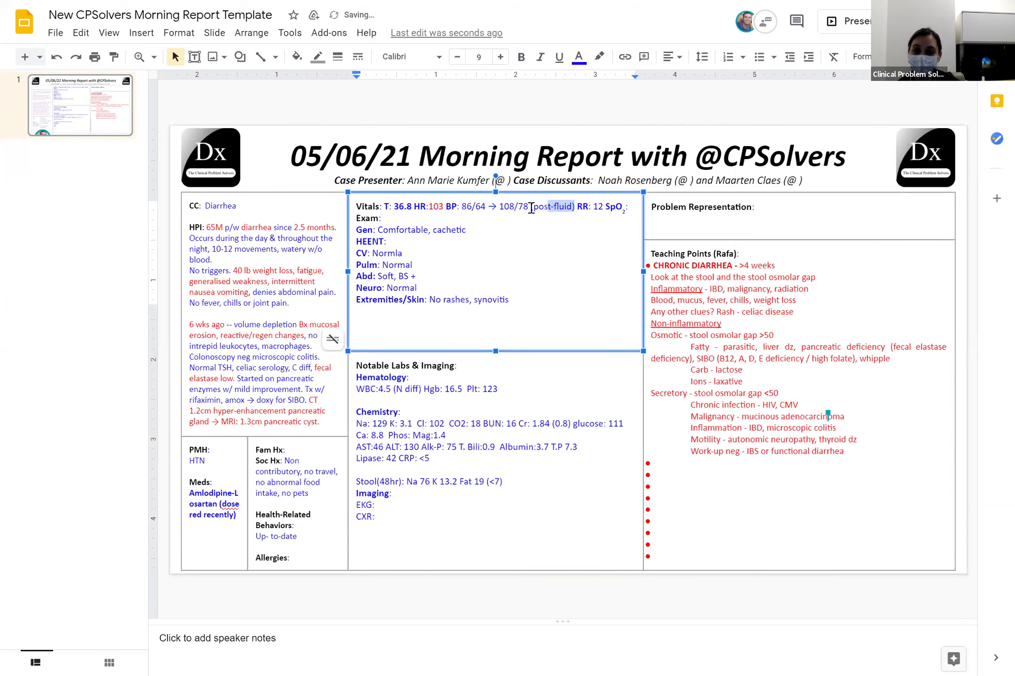
pyautogui.press('BackSpace')
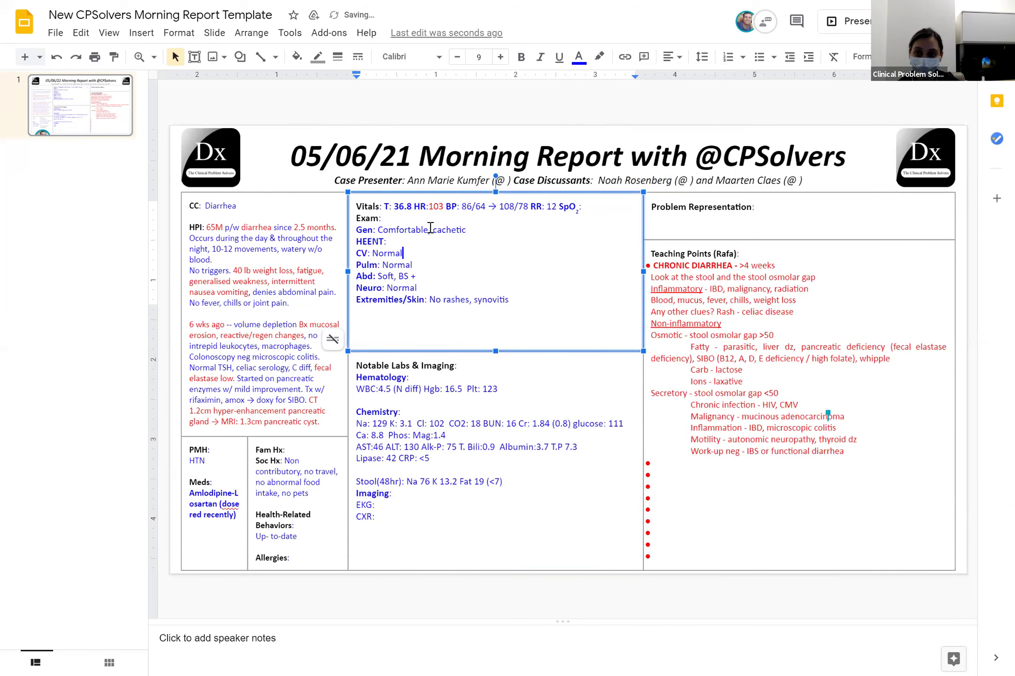
# Turn 'cachetic' in the exam and Na 129 in the labs red
pyautogui.moveTo(430, 227); pyautogui.dragTo(471, 230)
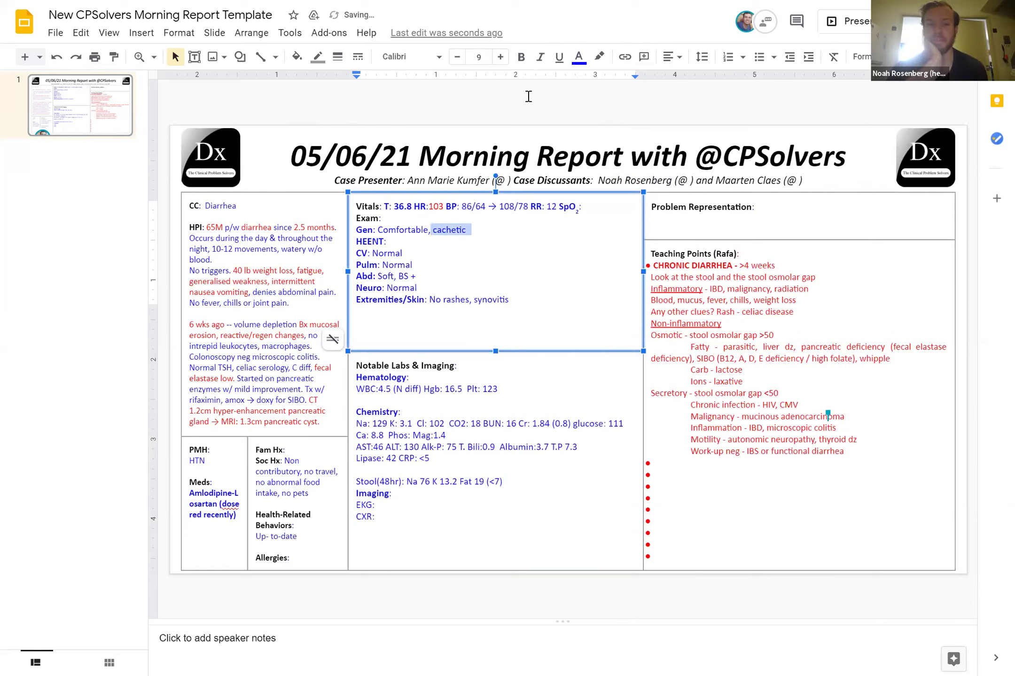
pyautogui.click(579, 58)
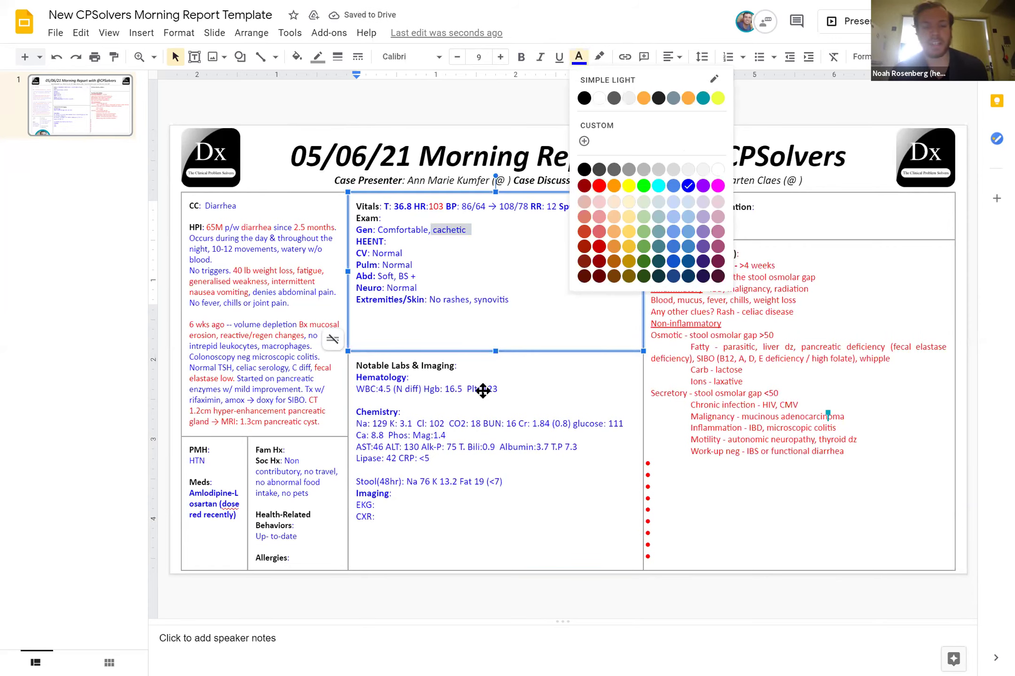
pyautogui.click(599, 185)
pyautogui.click(376, 400)
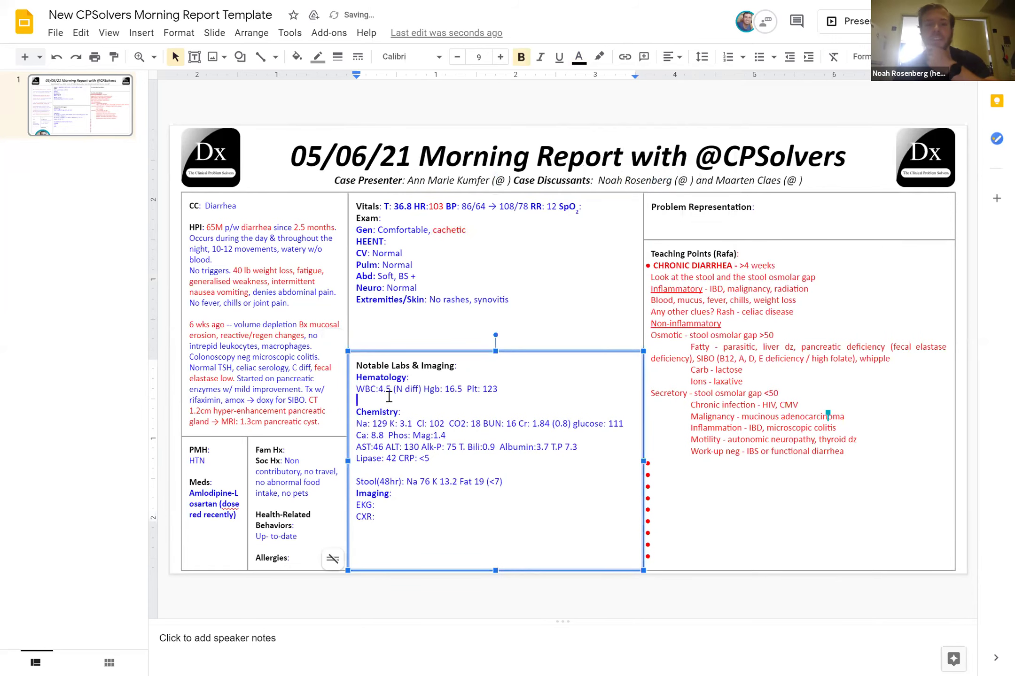
pyautogui.doubleClick(374, 424)
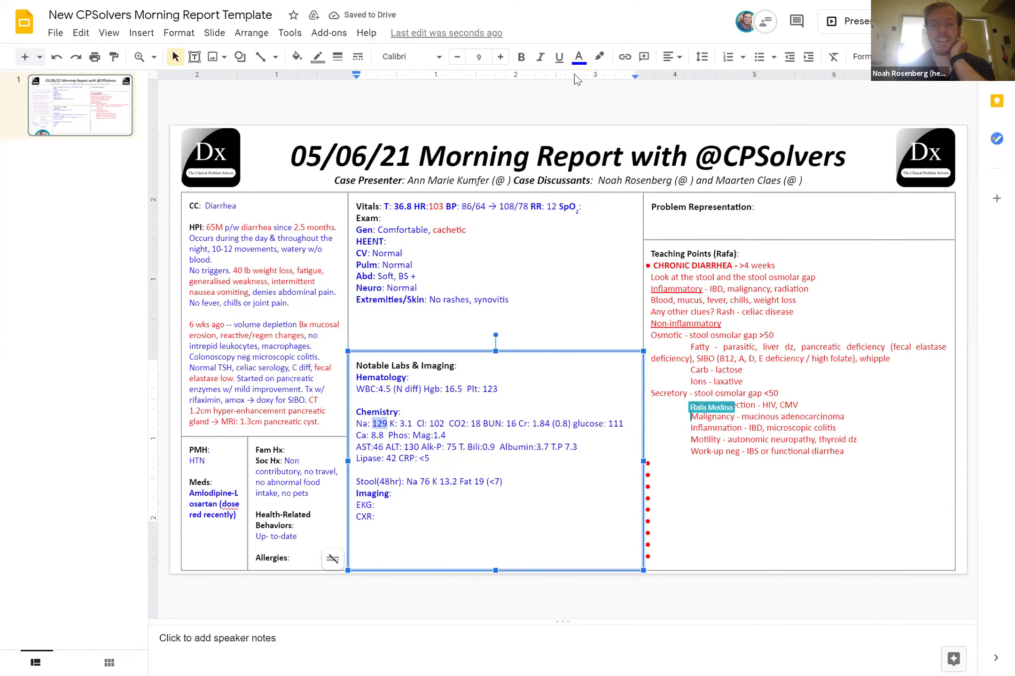
pyautogui.click(579, 57)
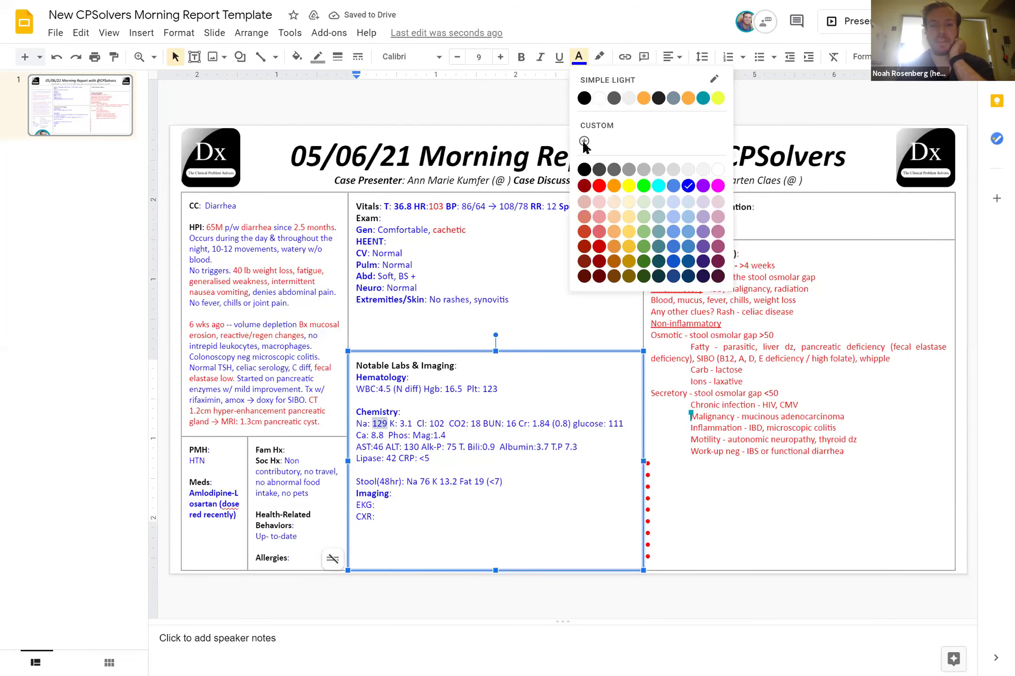
pyautogui.click(599, 186)
# Turn K 3.1 and Cr 1.84 (0.8) red
pyautogui.doubleClick(403, 423)
pyautogui.click(579, 57)
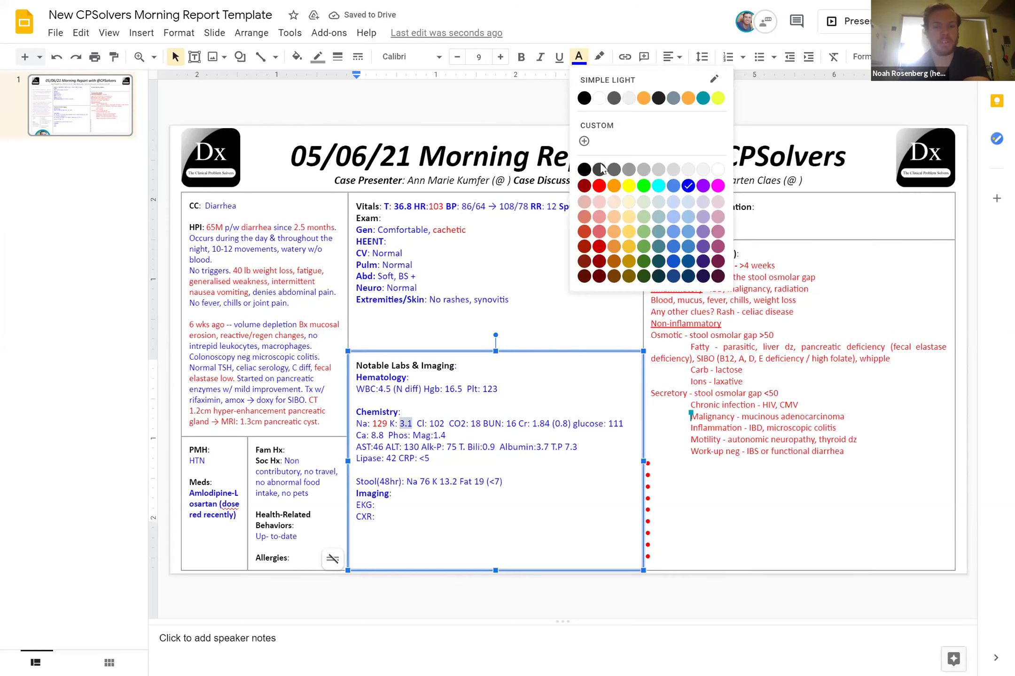
pyautogui.click(598, 186)
pyautogui.click(541, 433)
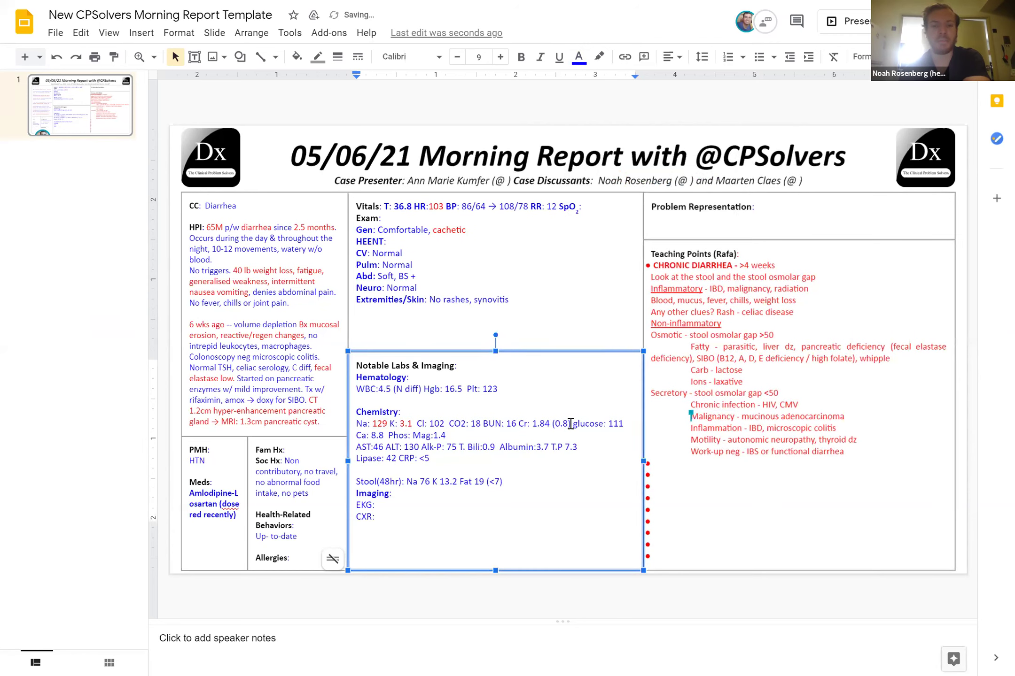
pyautogui.moveTo(570, 424); pyautogui.dragTo(532, 424)
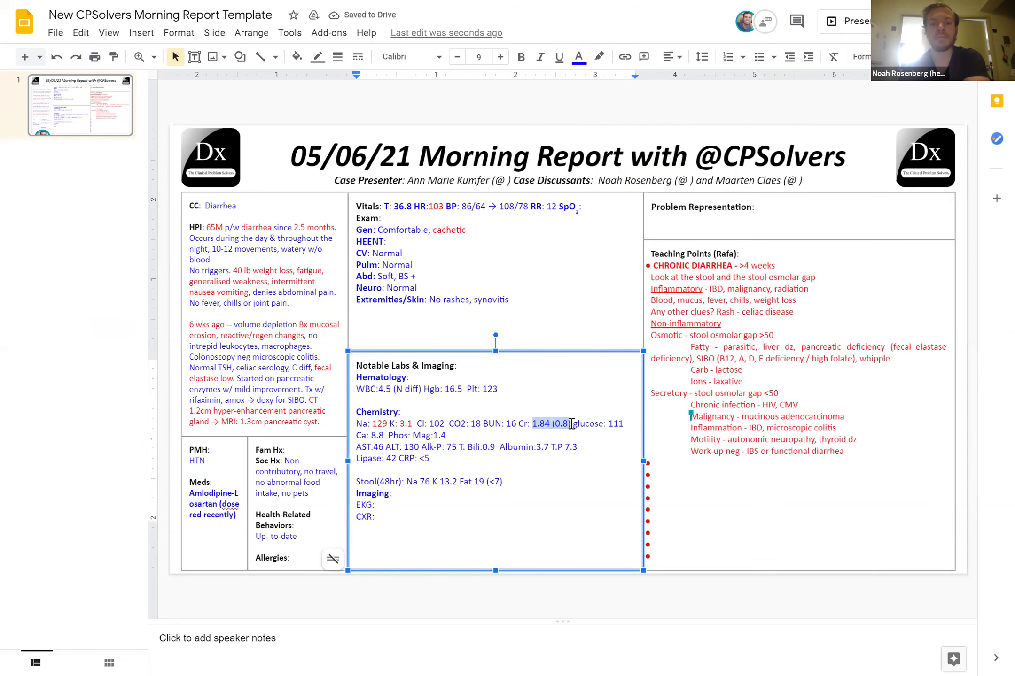
pyautogui.click(579, 66)
pyautogui.click(599, 186)
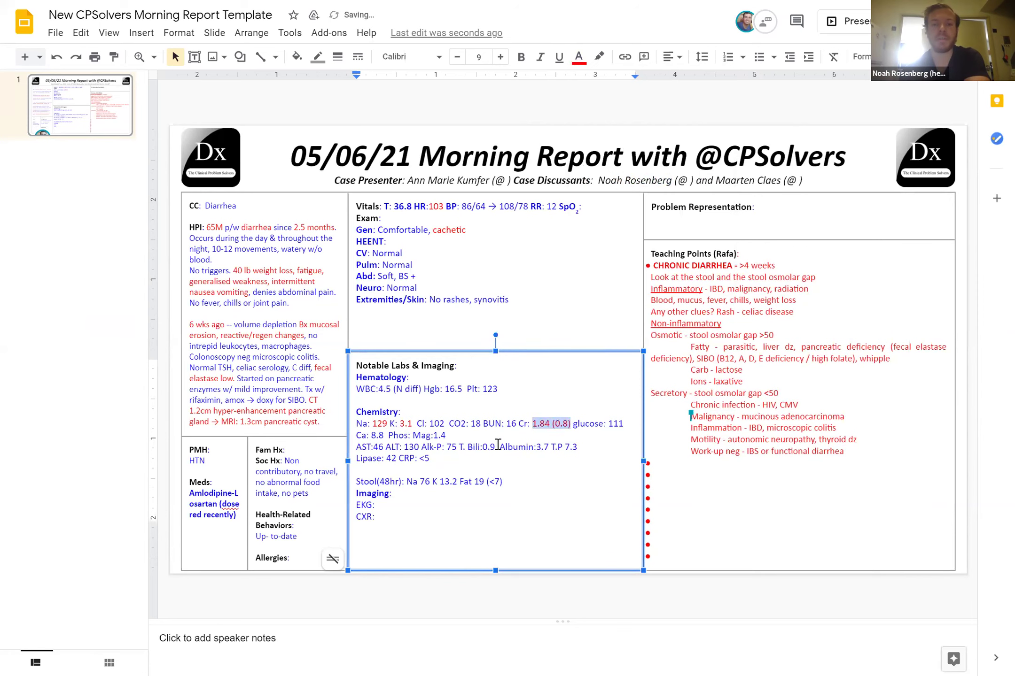
pyautogui.click(497, 446)
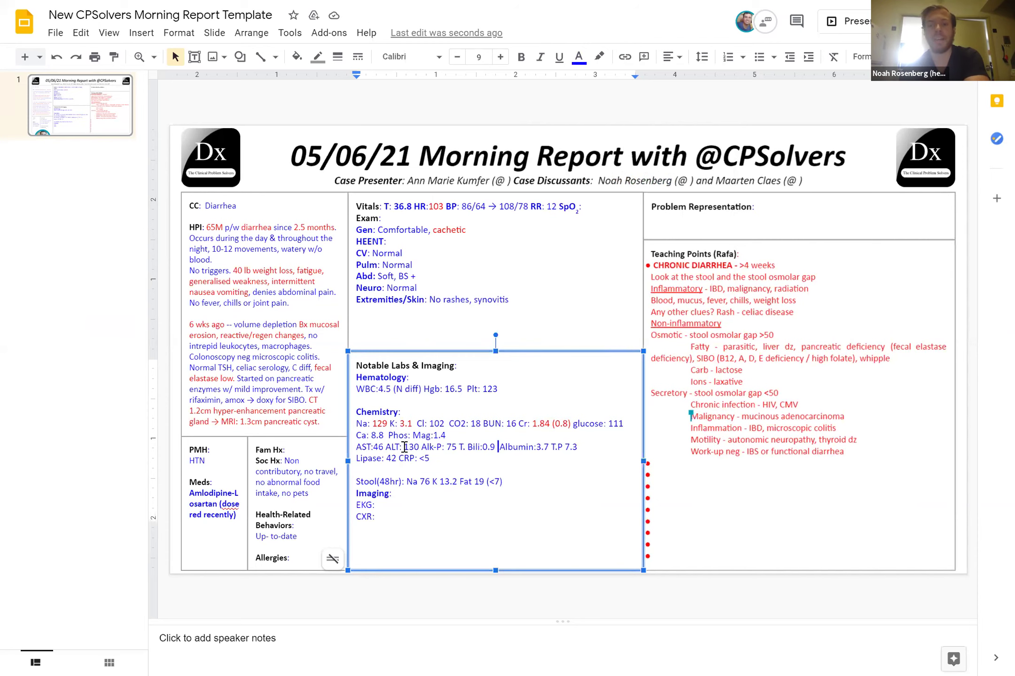
pyautogui.doubleClick(408, 447)
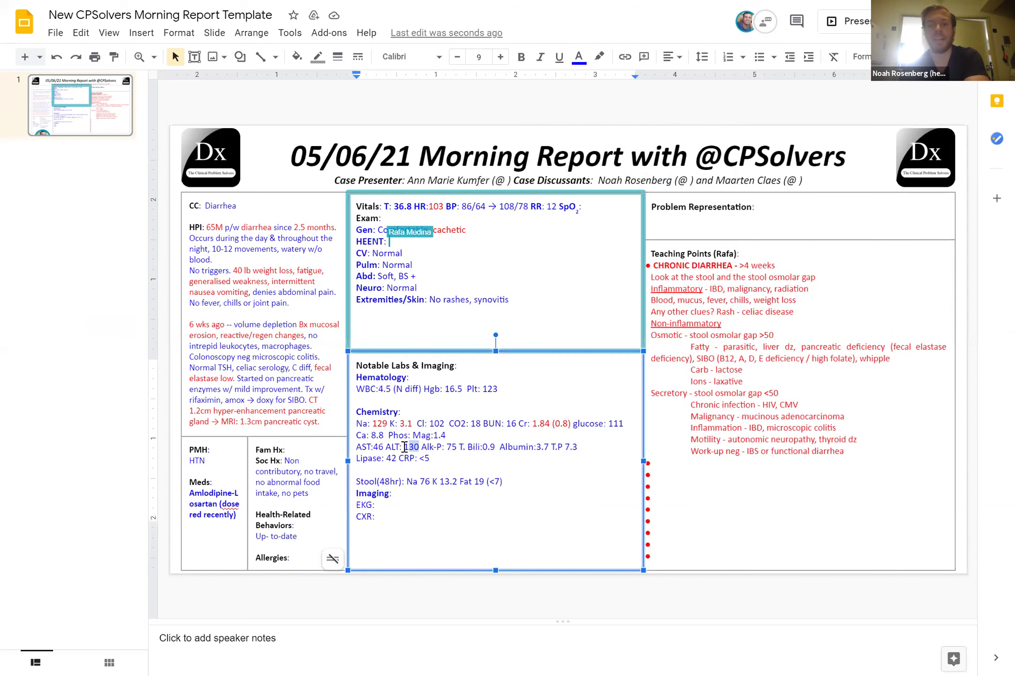
# Make ALT 130 red and remove bold from the Meds entry
pyautogui.click(578, 57)
pyautogui.click(600, 186)
pyautogui.click(450, 482)
pyautogui.moveTo(236, 515); pyautogui.dragTo(189, 494)
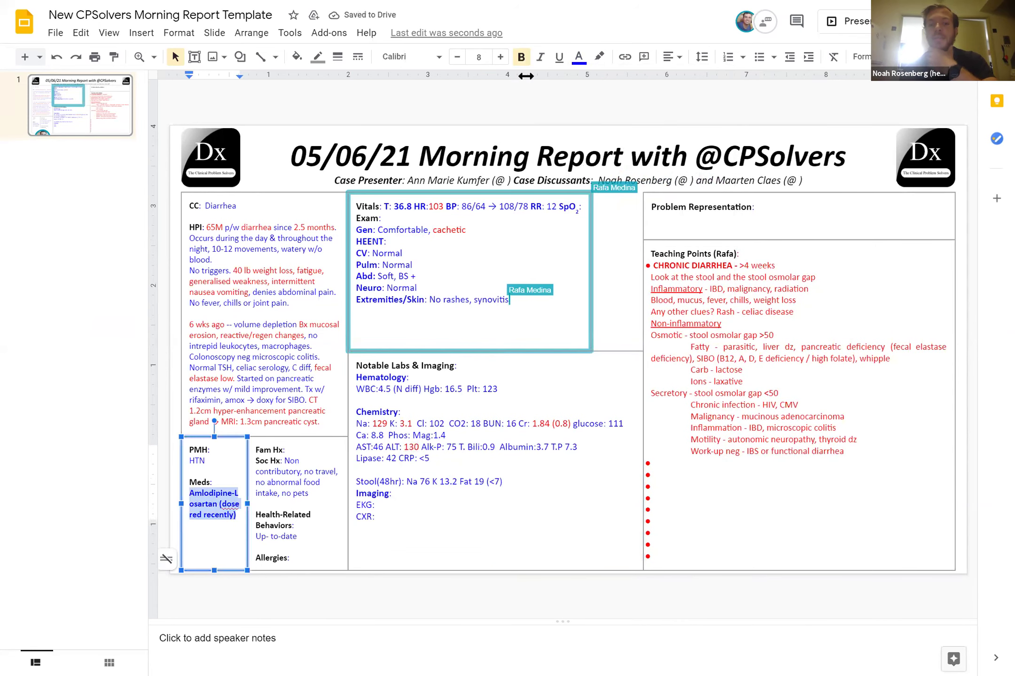
pyautogui.click(521, 56)
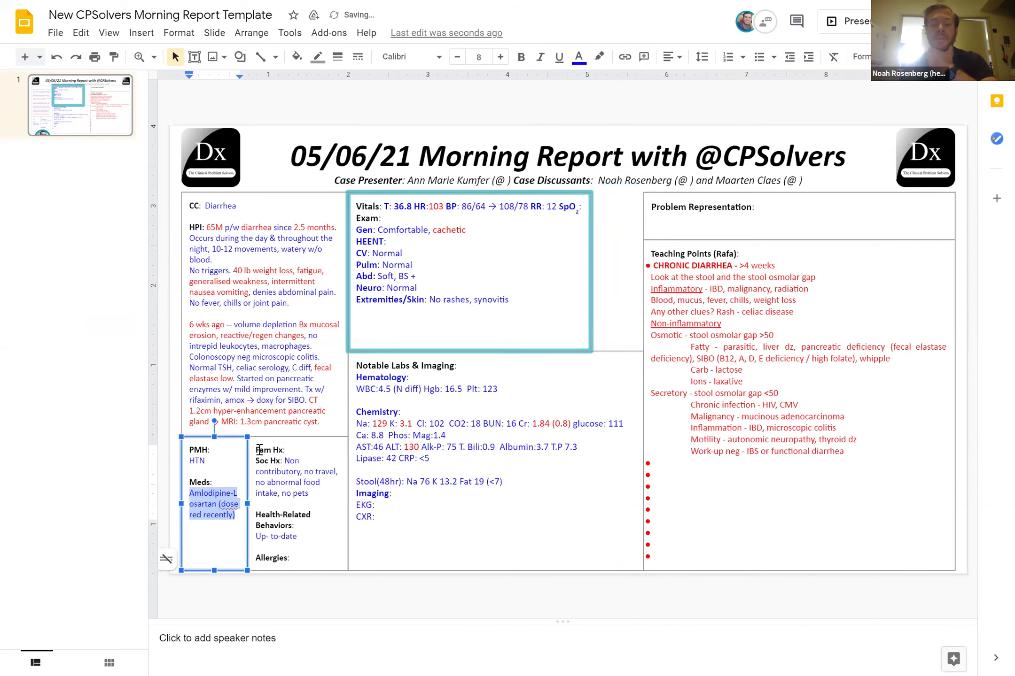
# Put Losartan on its own line, complete 'reduced', and add Doxycycline below
pyautogui.click(231, 494)
pyautogui.press('Return')
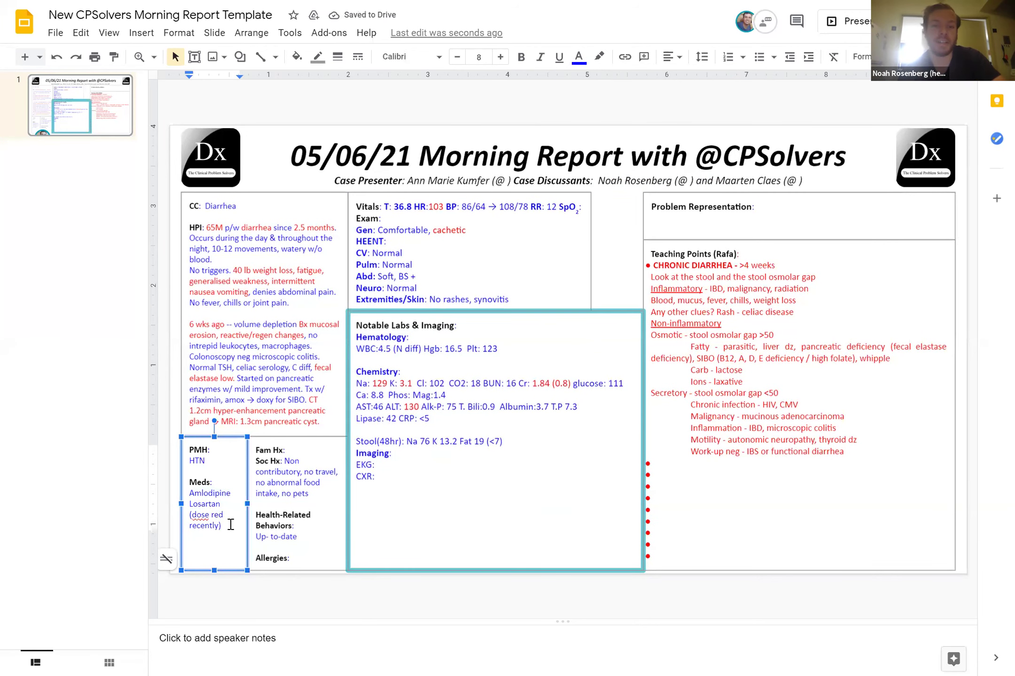
pyautogui.write('uced')
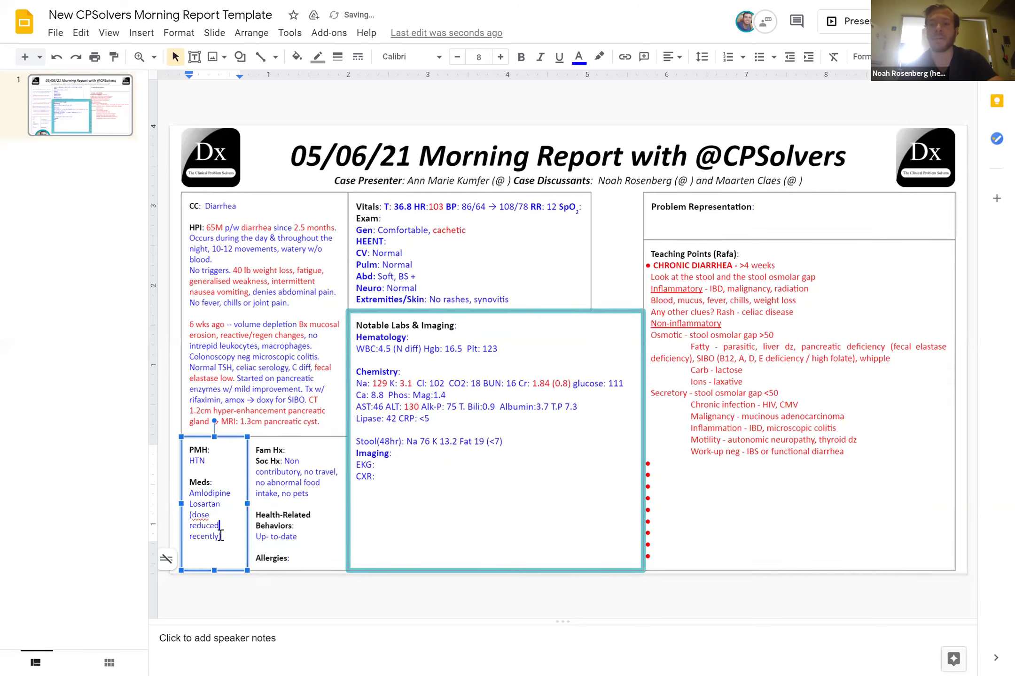
pyautogui.click(220, 536)
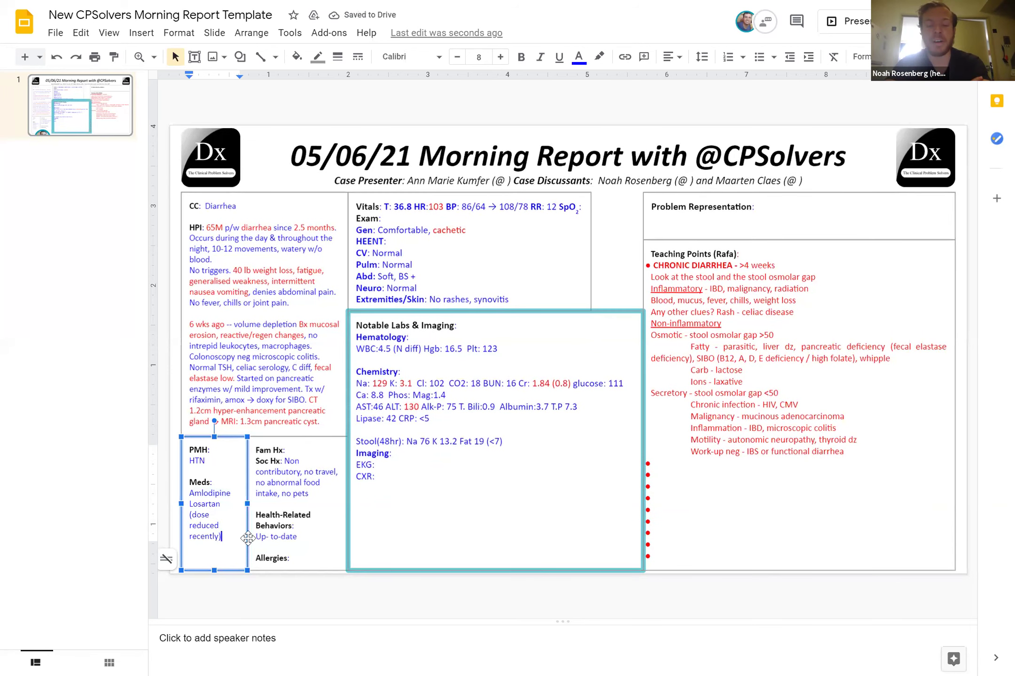
pyautogui.press('Return')
pyautogui.write('Doxycyc')
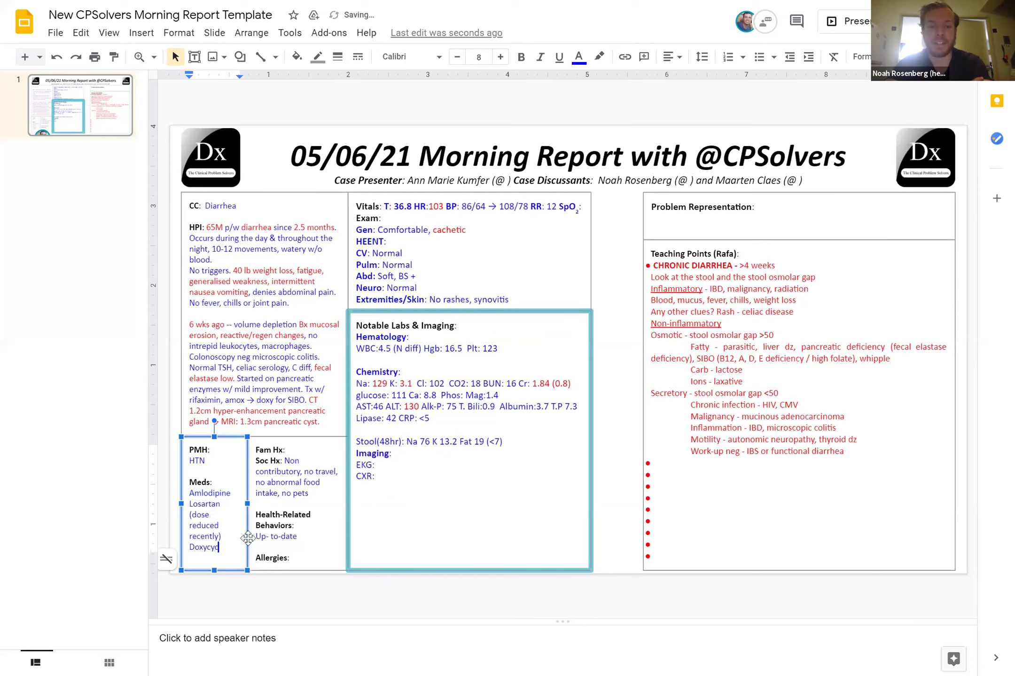
pyautogui.write('line')
pyautogui.press('Return')
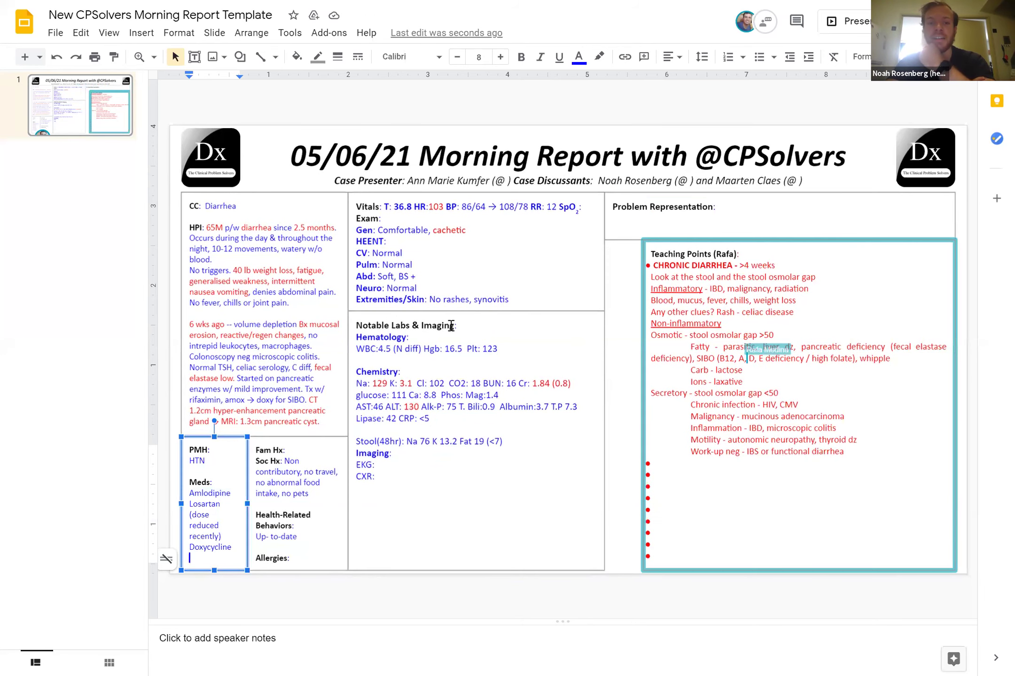
# Remove bold from the 36.8 temperature value in Vitals
pyautogui.doubleClick(401, 207)
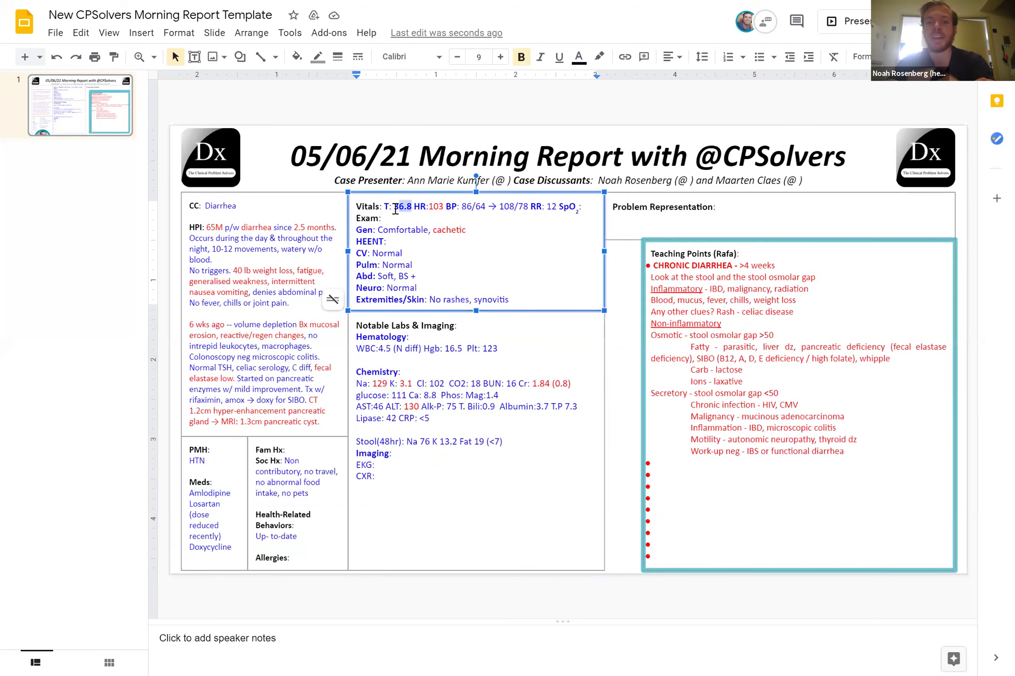
pyautogui.click(520, 56)
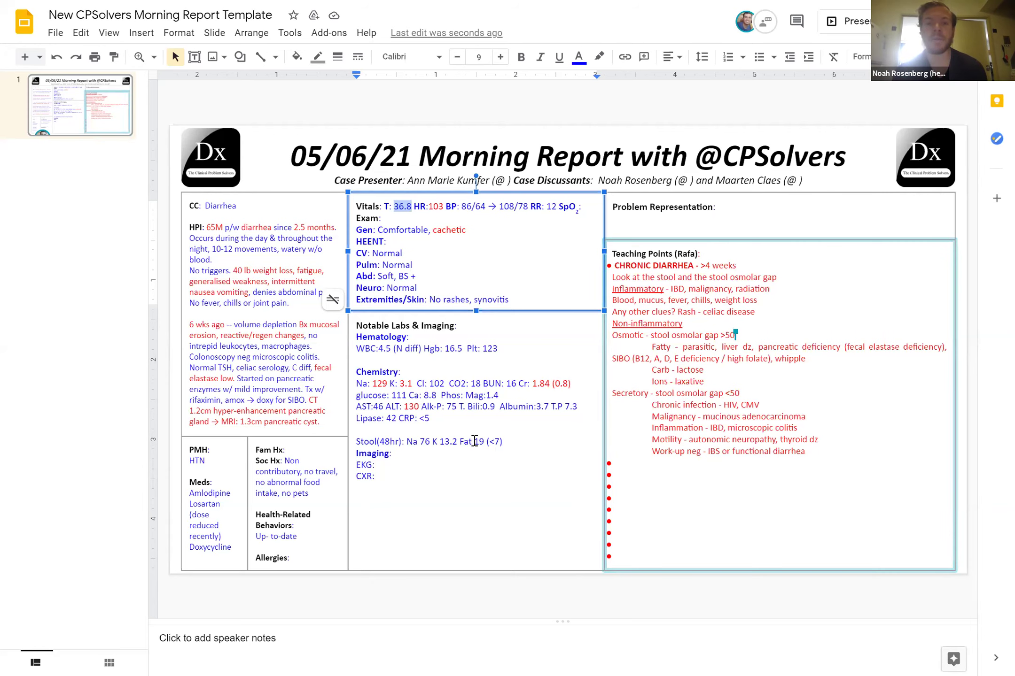
# Colour the stool fat result 19 (<7) red on the Stool(48hr) line
pyautogui.doubleClick(478, 441)
pyautogui.keyDown('shift'); pyautogui.click(504, 441); pyautogui.keyUp('shift')
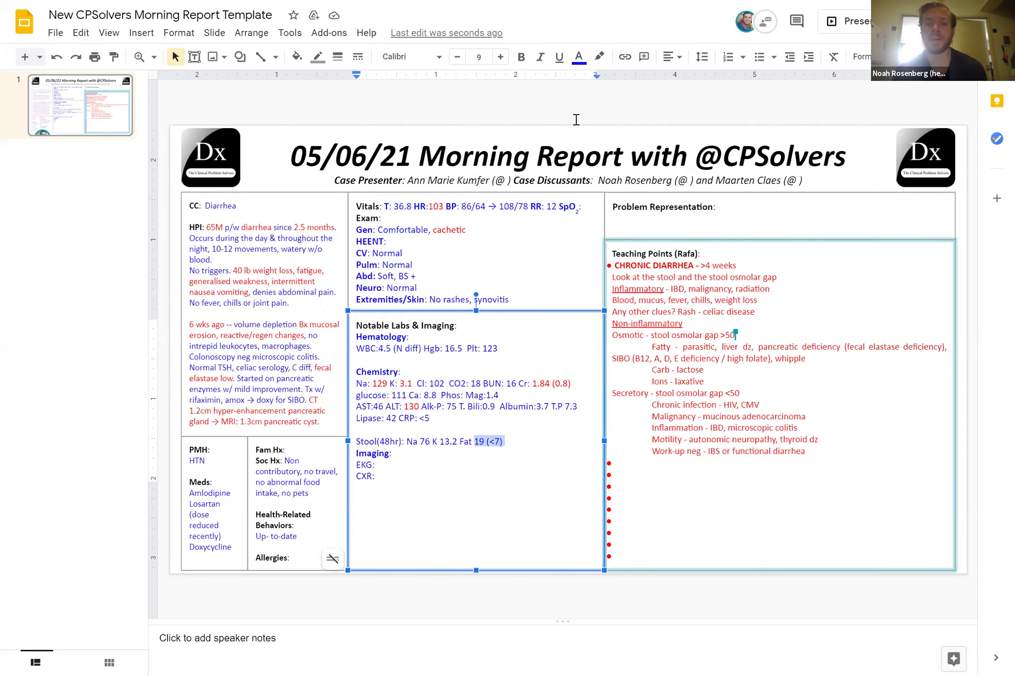
pyautogui.click(579, 57)
pyautogui.click(595, 186)
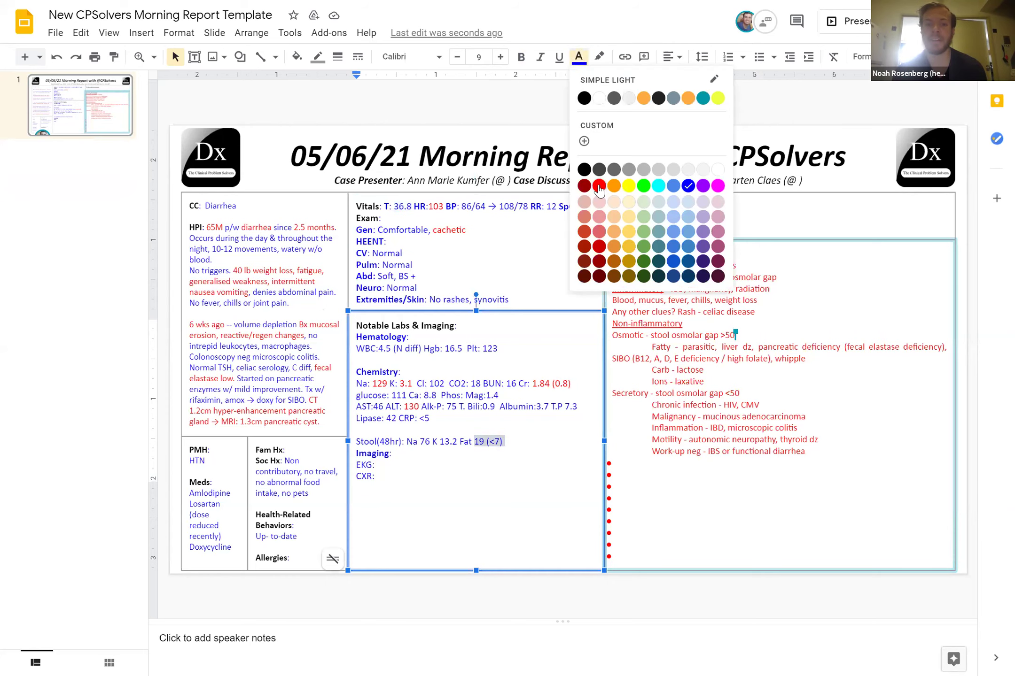
pyautogui.click(498, 491)
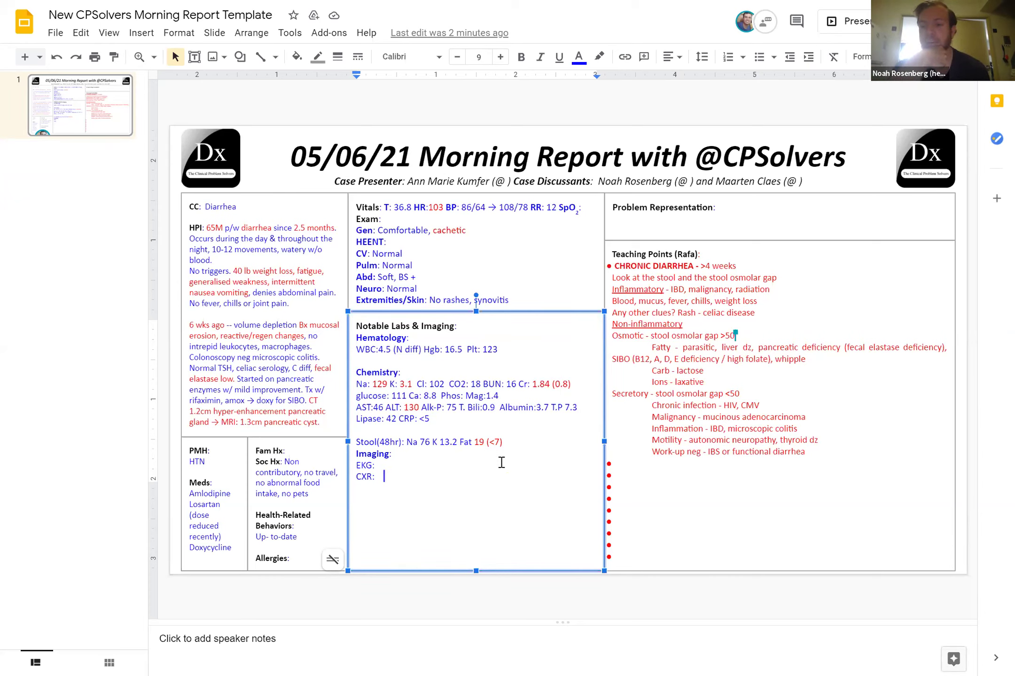
# Append an [Osmotic] tag to the Stool line and colour the CO2 value 18 red
pyautogui.click(532, 445)
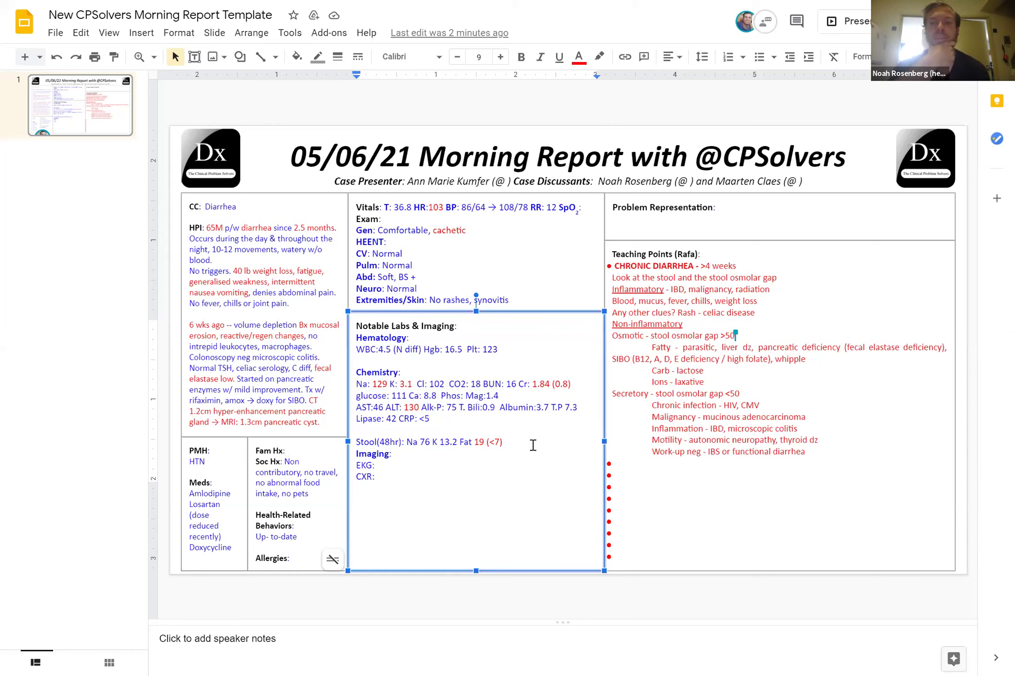
pyautogui.write('[Osmol')
pyautogui.write('ic]')
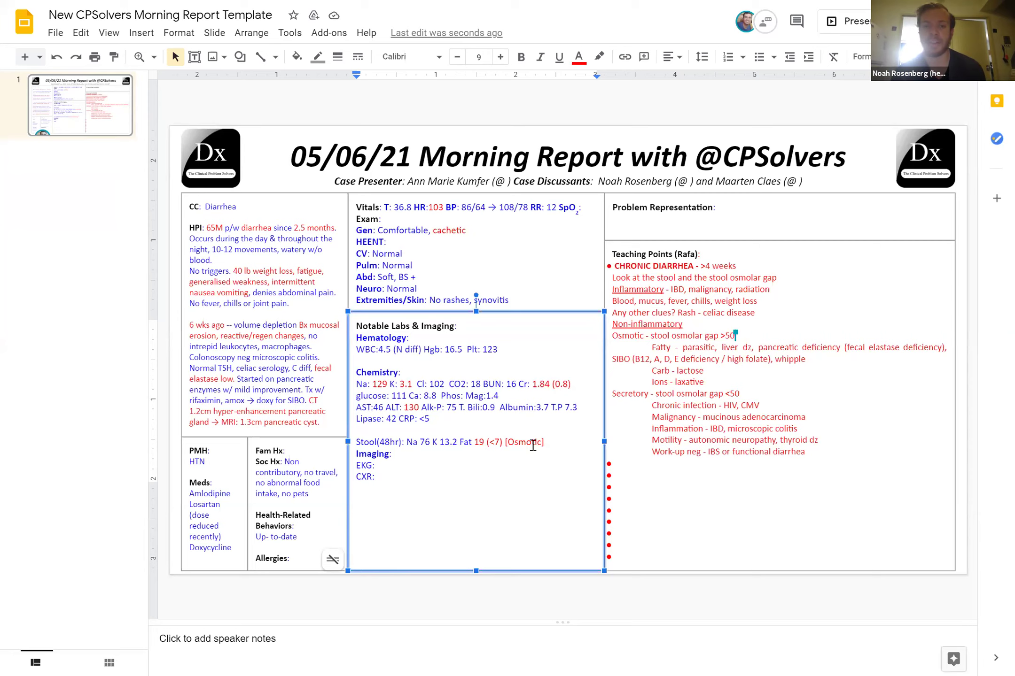
pyautogui.doubleClick(472, 383)
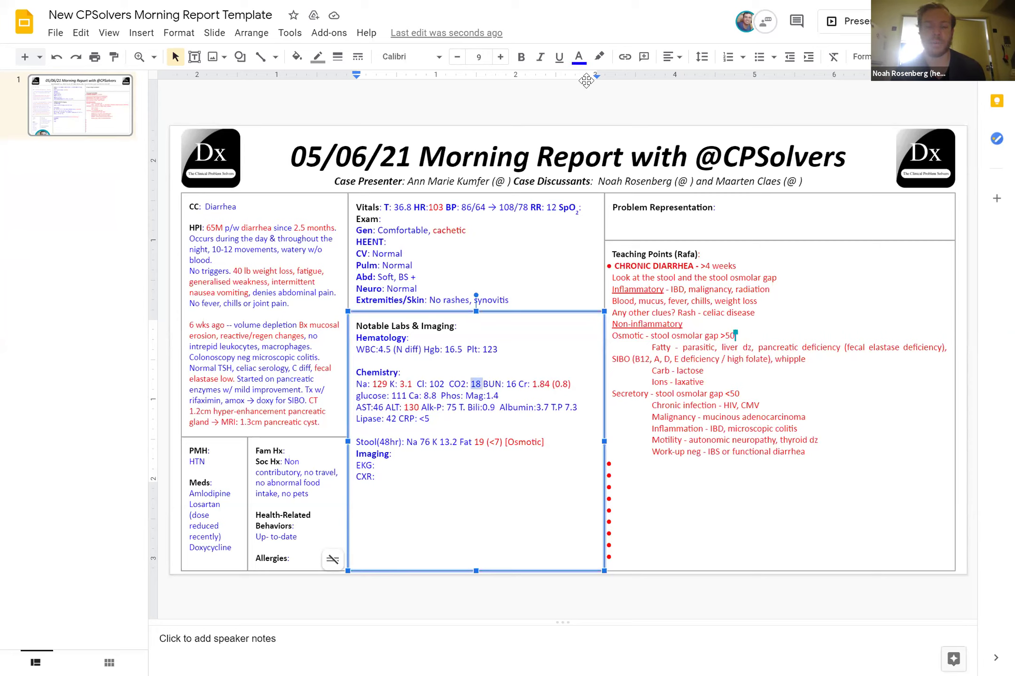
pyautogui.click(578, 57)
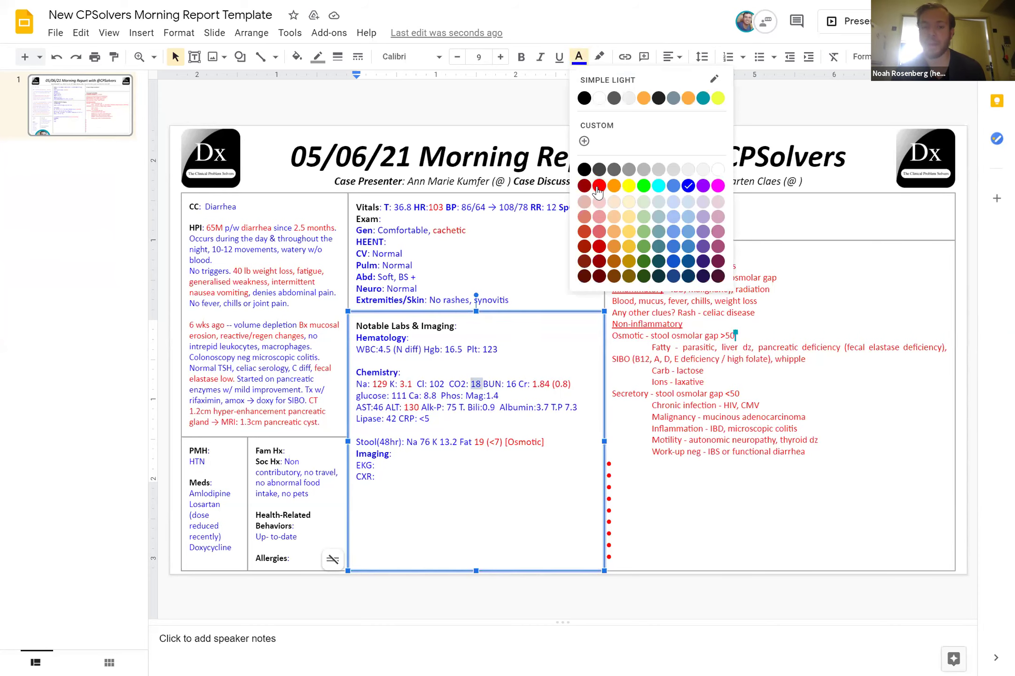
pyautogui.click(599, 186)
# Leave the labs text and place the cursor after Doxycycline in the Meds list
pyautogui.press('Escape')
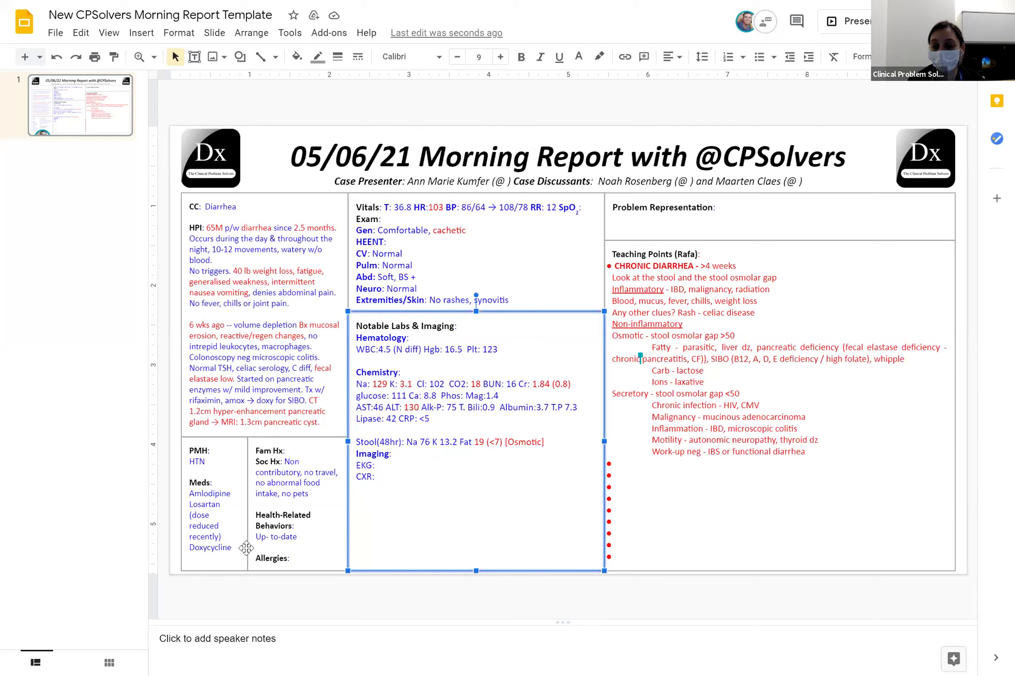
pyautogui.click(246, 548)
# Add a 'Pancreatic enzyme' medication line and remove the blank line above Meds
pyautogui.press('Return')
pyautogui.write('Pancreatic en')
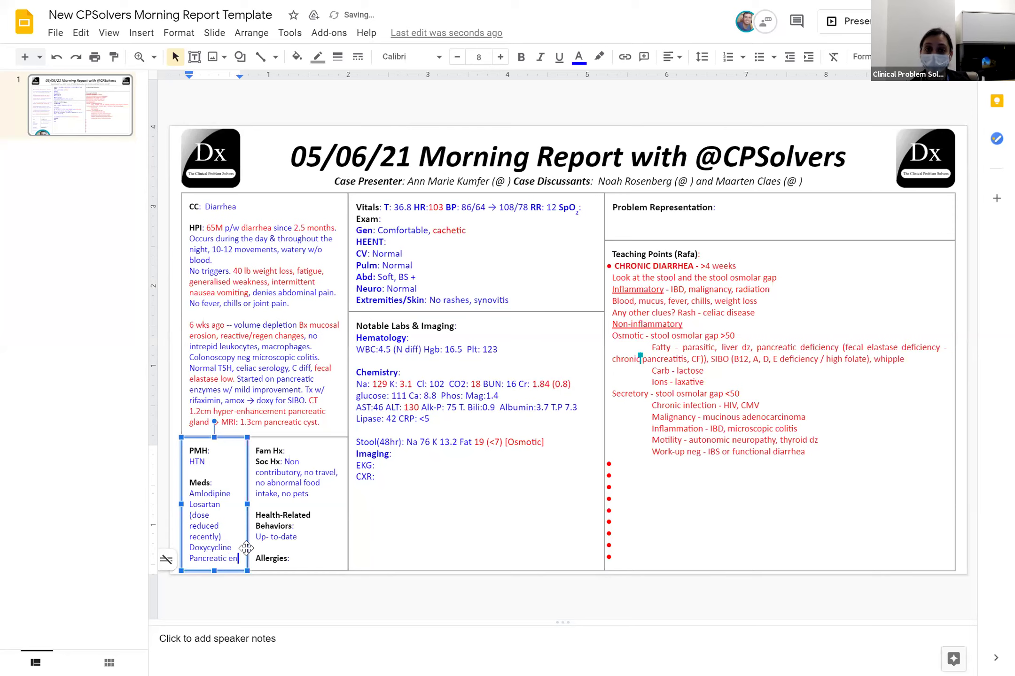
pyautogui.write('z')
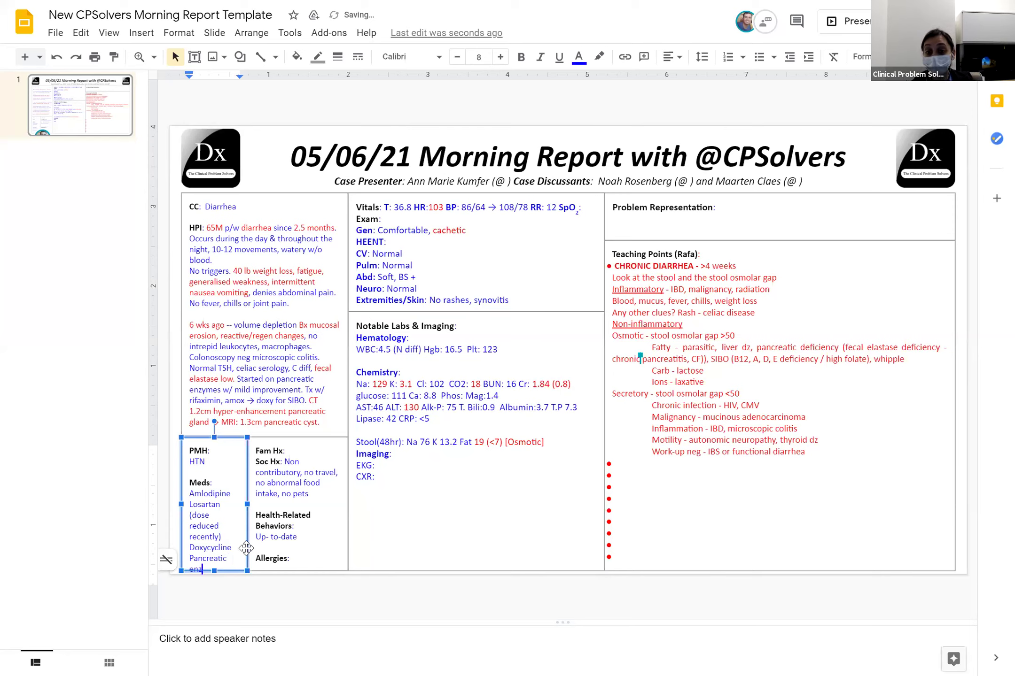
pyautogui.click(190, 483)
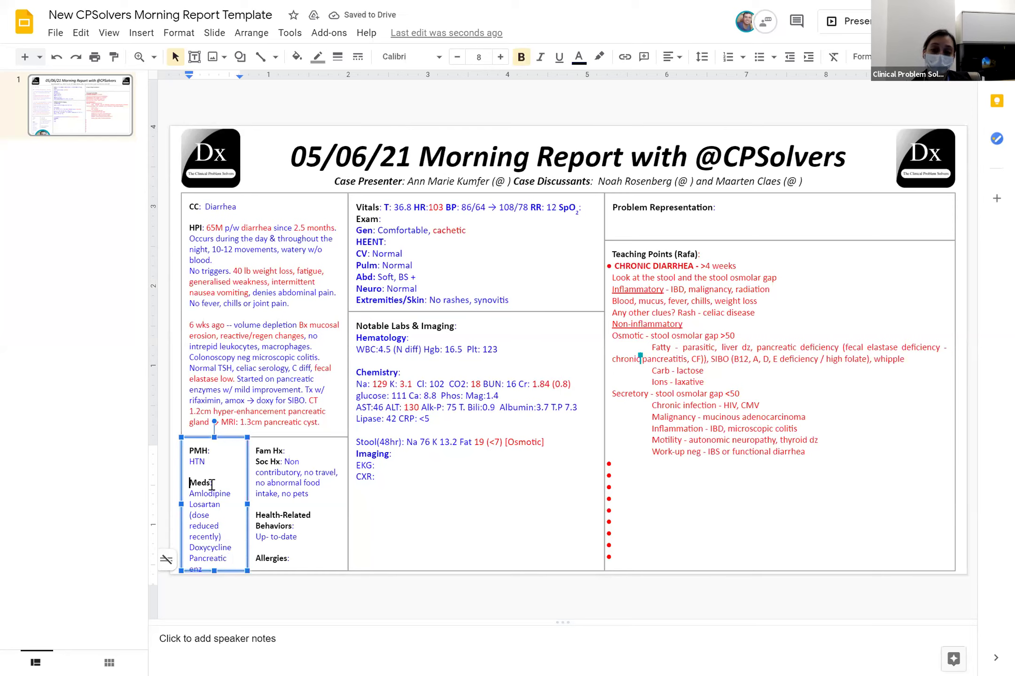
pyautogui.press('BackSpace')
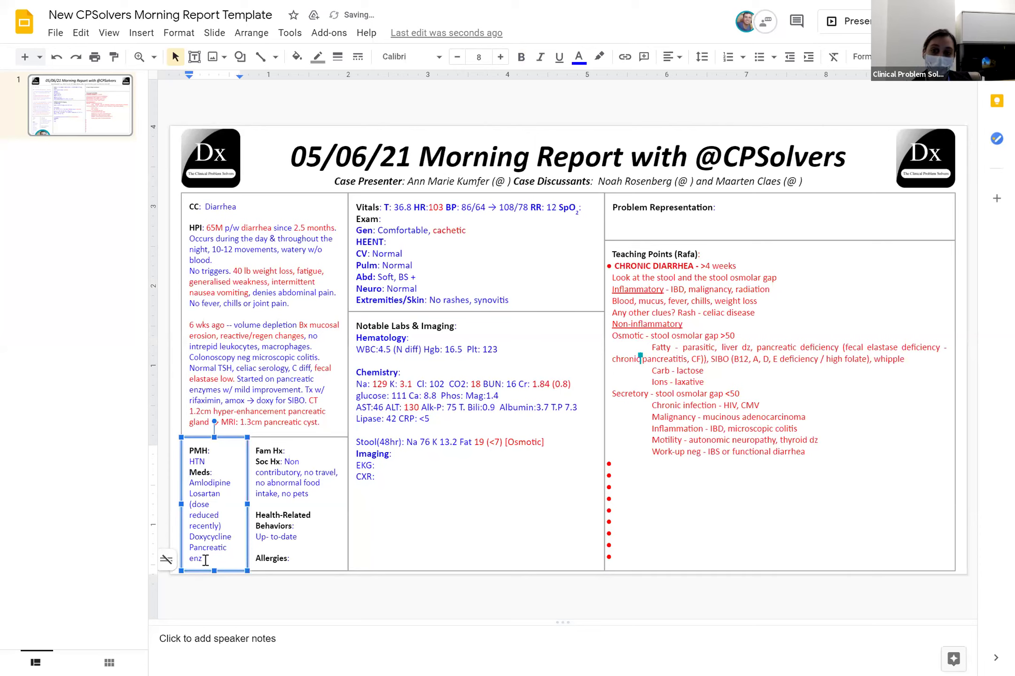
pyautogui.click(204, 560)
pyautogui.write('ym')
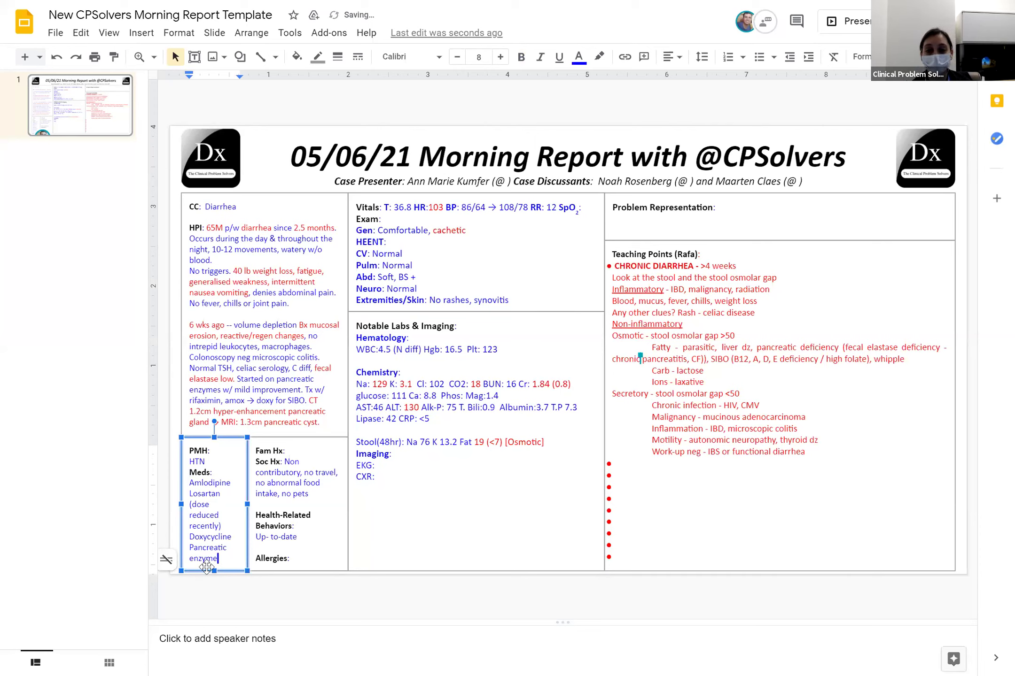
pyautogui.write('e')
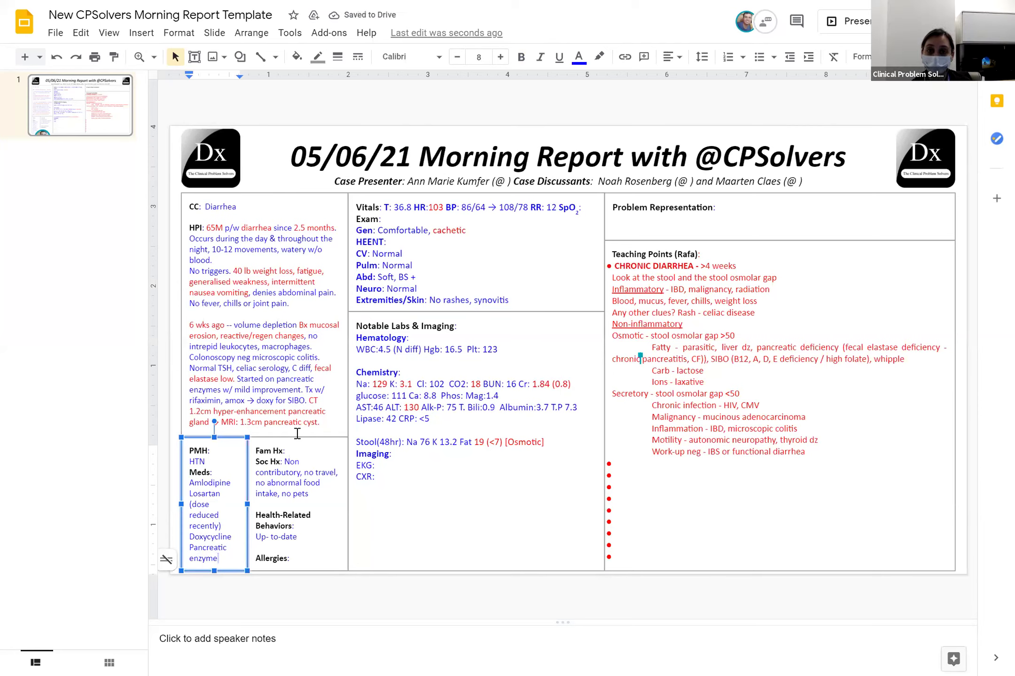
# Replace 'non contributory' with 'No alcohol intake, cigarette smoking;' and close the gap before Health-Related Behaviors
pyautogui.click(299, 470)
pyautogui.moveTo(300, 472); pyautogui.dragTo(294, 462)
pyautogui.press('BackSpace')
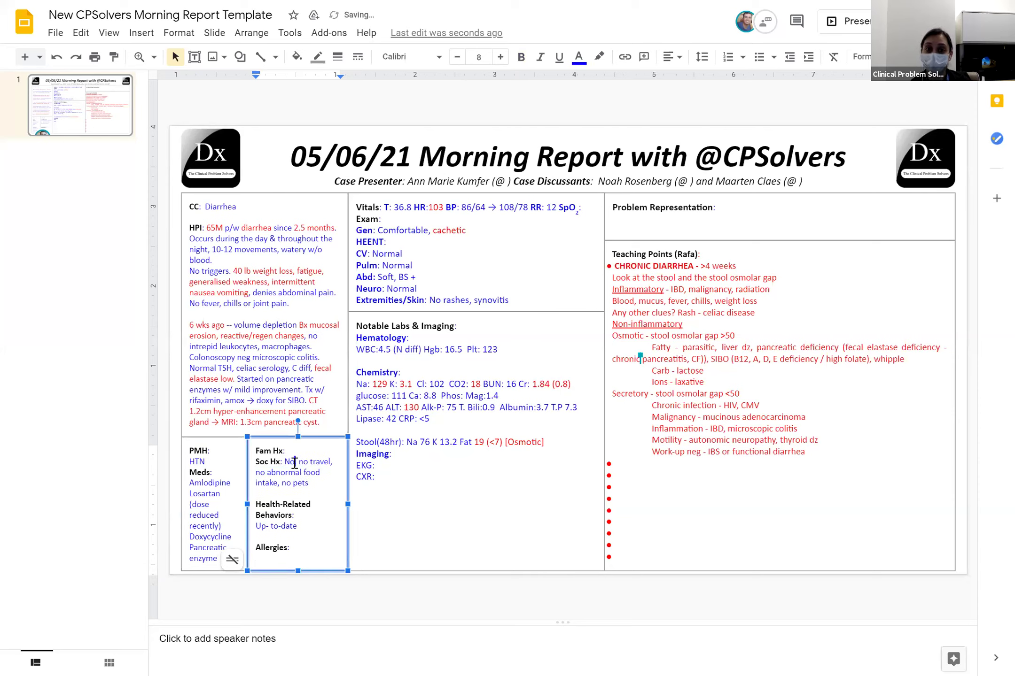
pyautogui.write('alcohol')
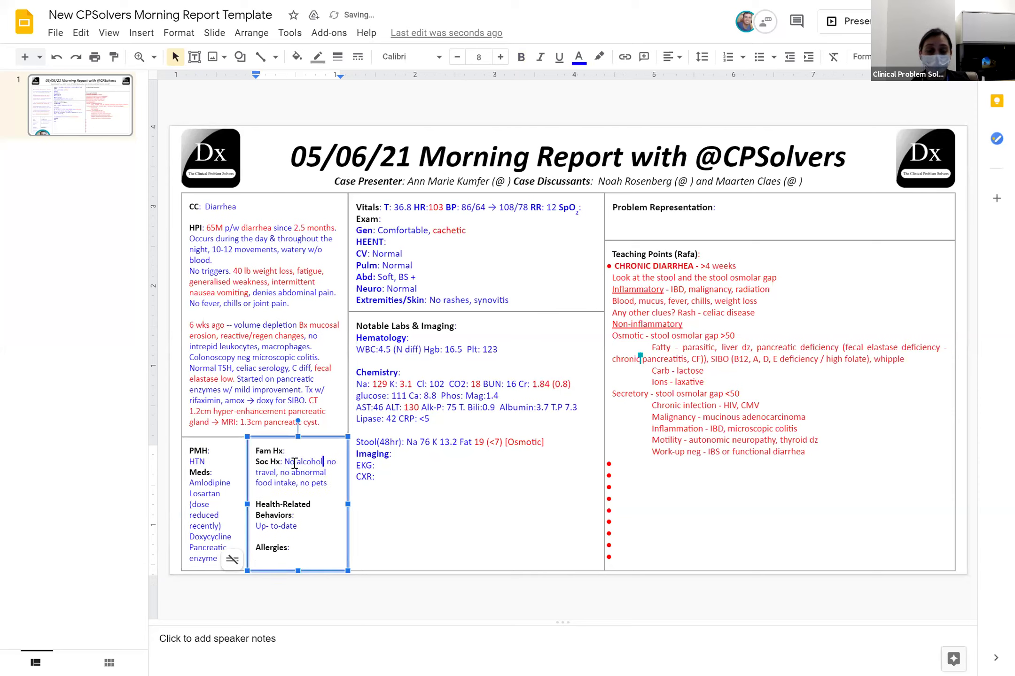
pyautogui.write(', ')
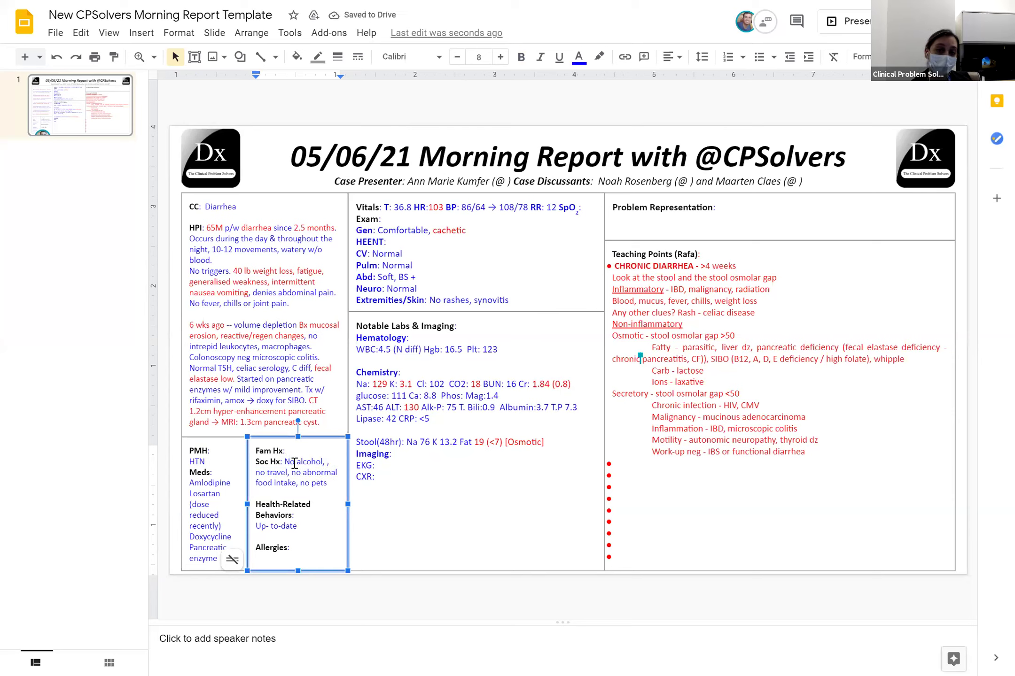
pyautogui.write('cigarette')
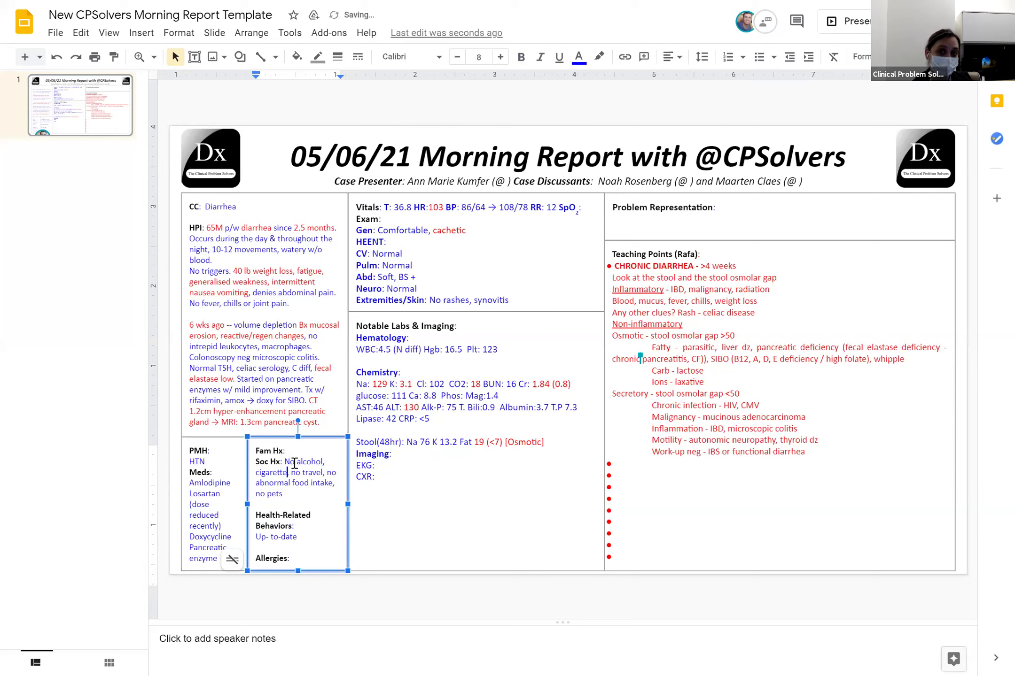
pyautogui.click(324, 467)
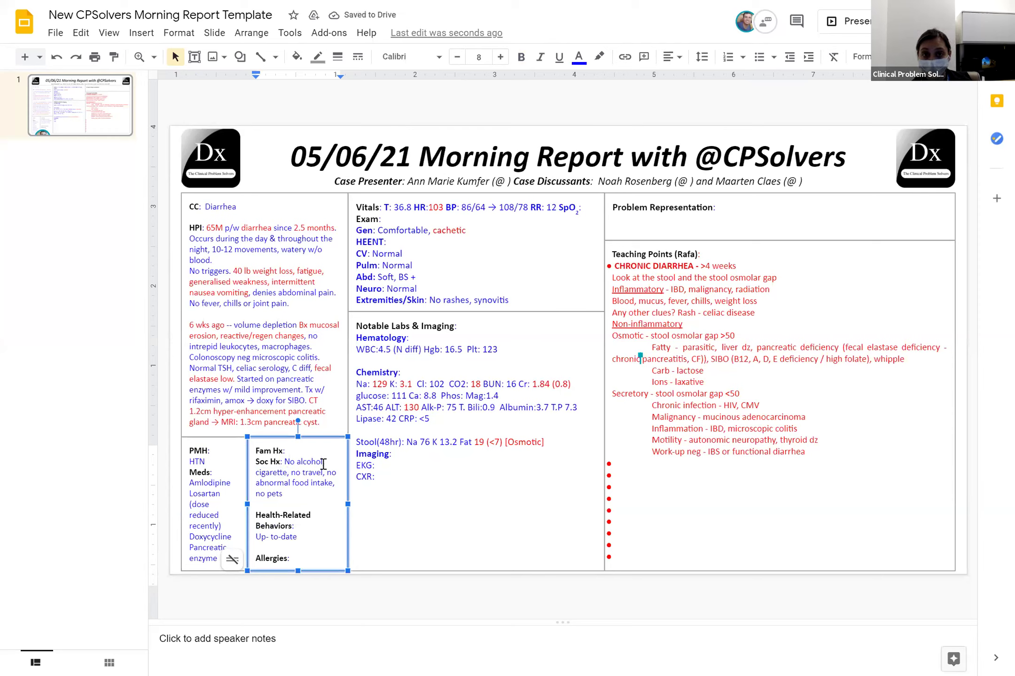
pyautogui.write('intake')
pyautogui.press('Right')
pyautogui.press('Right')
pyautogui.press('Right')
pyautogui.press('Right')
pyautogui.press('Right')
pyautogui.press('Right')
pyautogui.press('Right')
pyautogui.press('Right')
pyautogui.press('Right')
pyautogui.press('Right')
pyautogui.press('Right')
pyautogui.write('smoking')
pyautogui.press('Delete')
pyautogui.write(';')
pyautogui.click(257, 531)
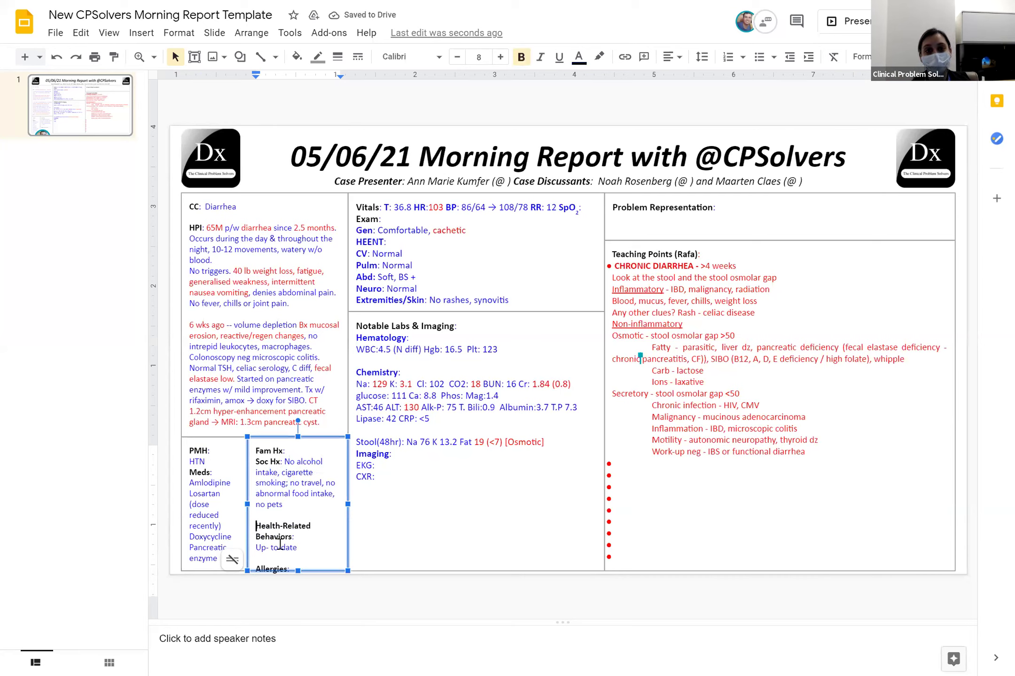
pyautogui.press('BackSpace')
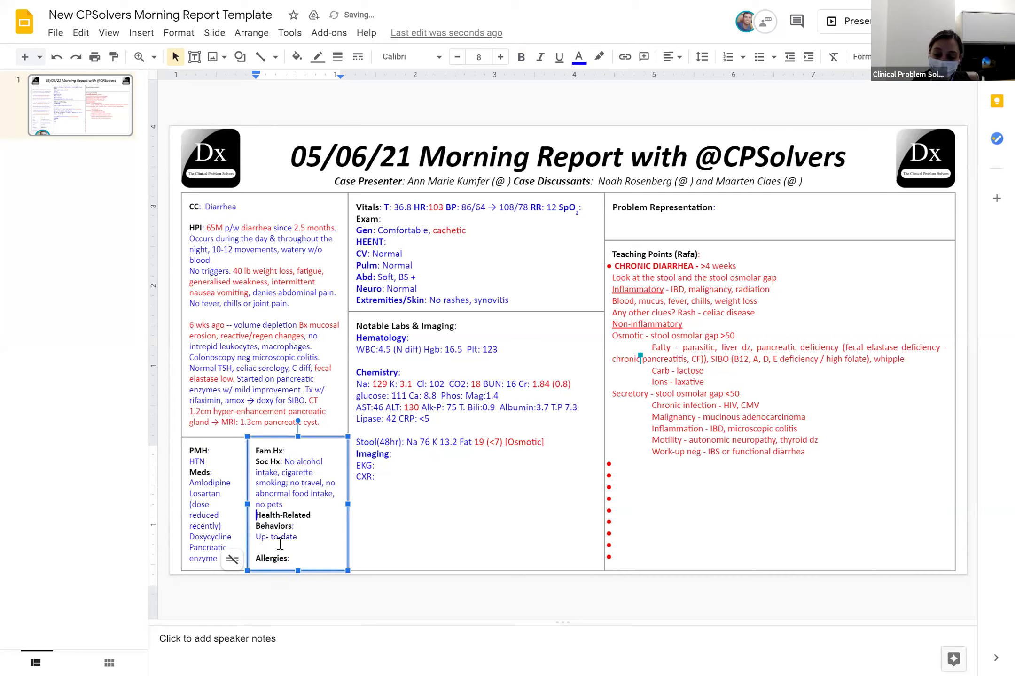
# Exit the social history box so the collaborator can add the VIPOMA teaching point
pyautogui.click(282, 658)
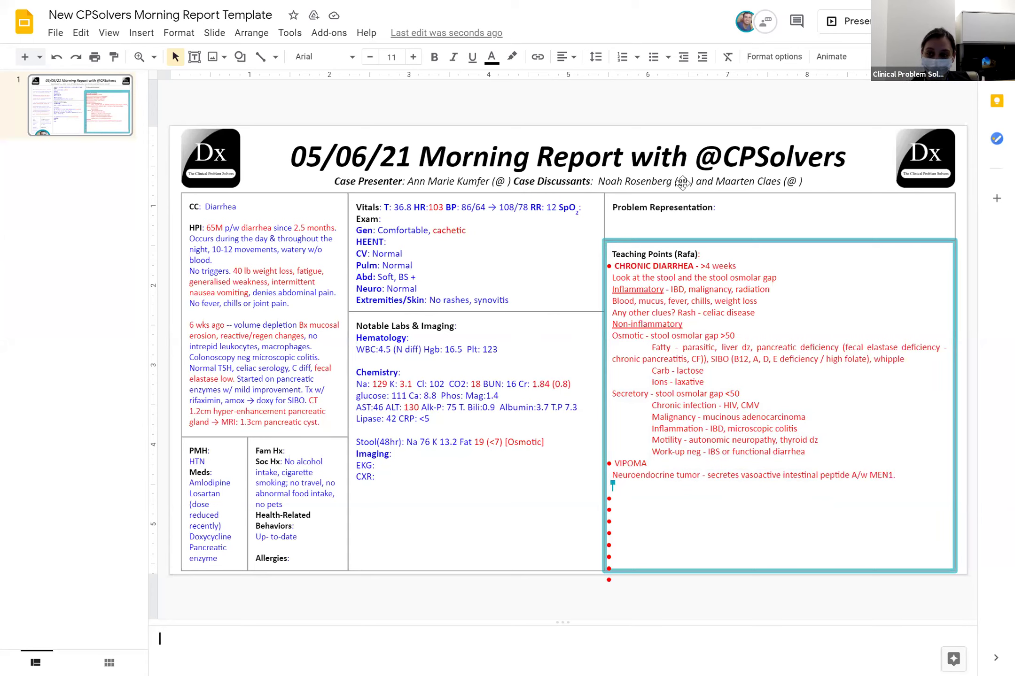
# Add 'n' to the first discussant's handle and a '-ve C diff, GI pathogen panel' line below CXR
pyautogui.click(706, 189)
pyautogui.write('n')
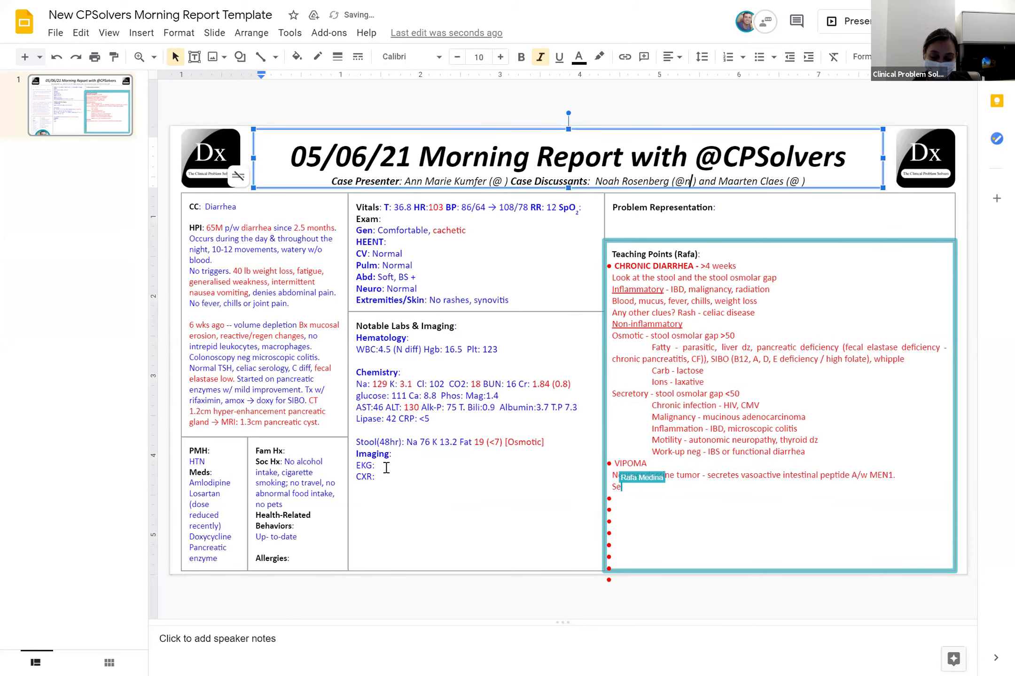
pyautogui.click(386, 467)
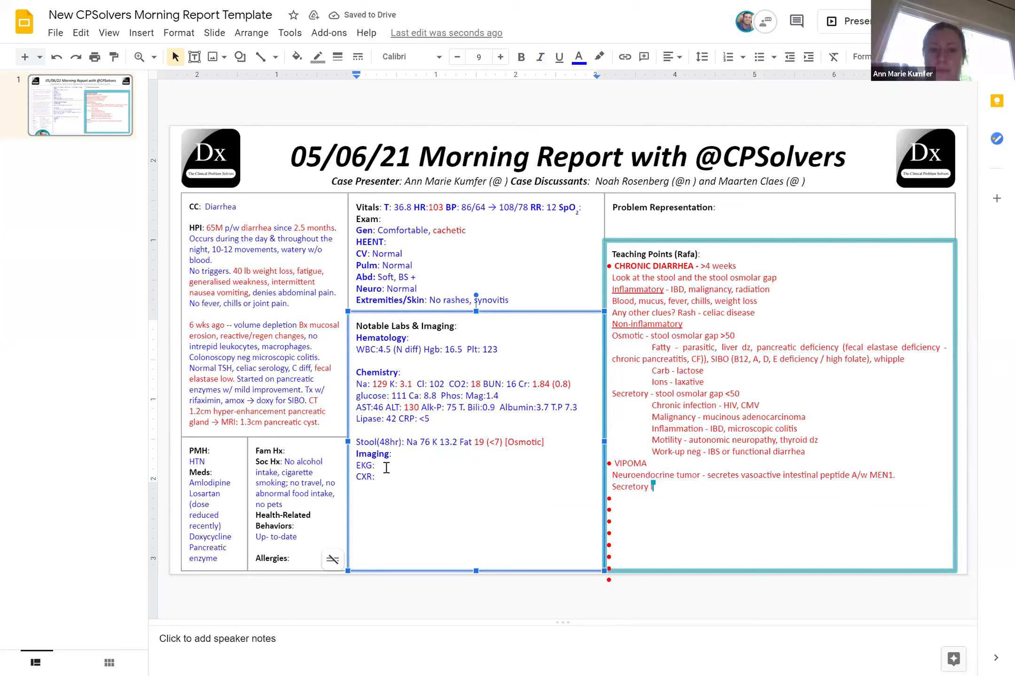
pyautogui.press('Down')
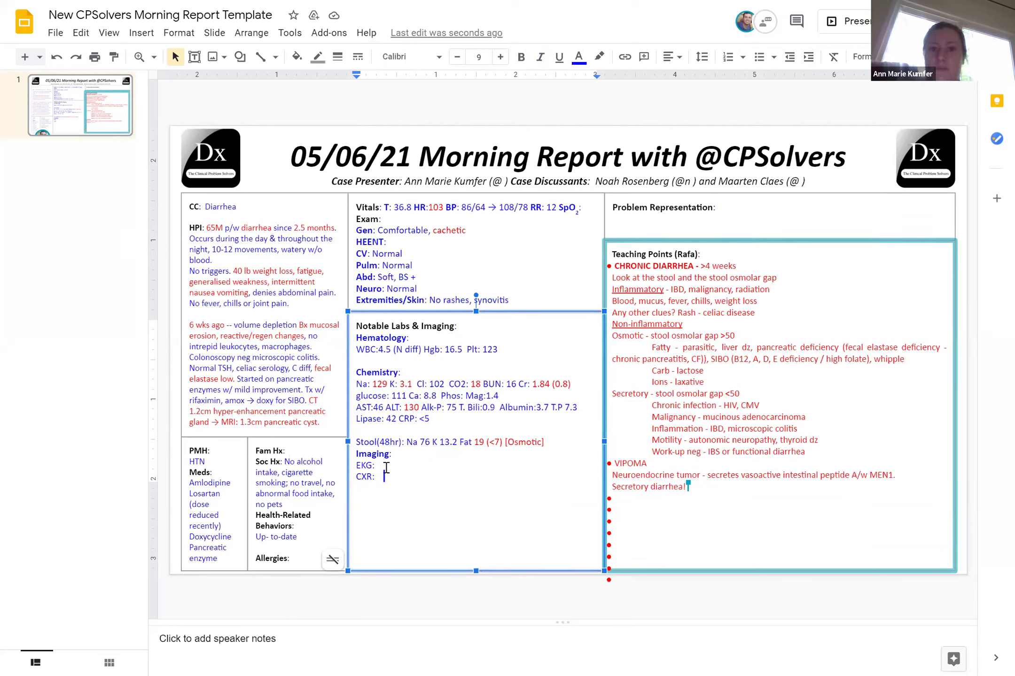
pyautogui.press('Return')
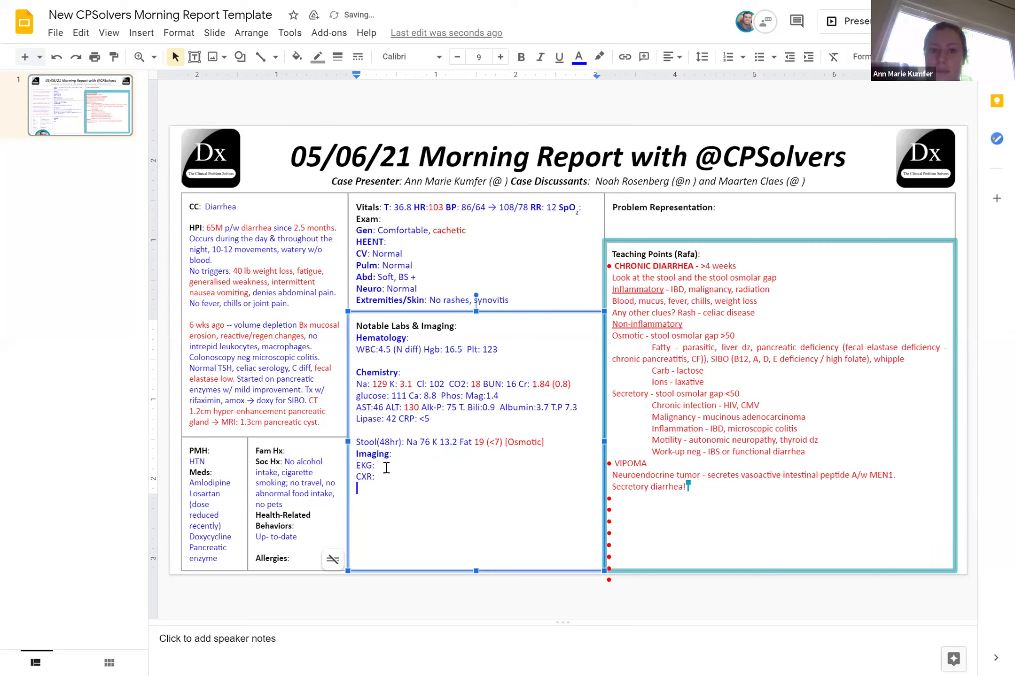
pyautogui.write('-ve C')
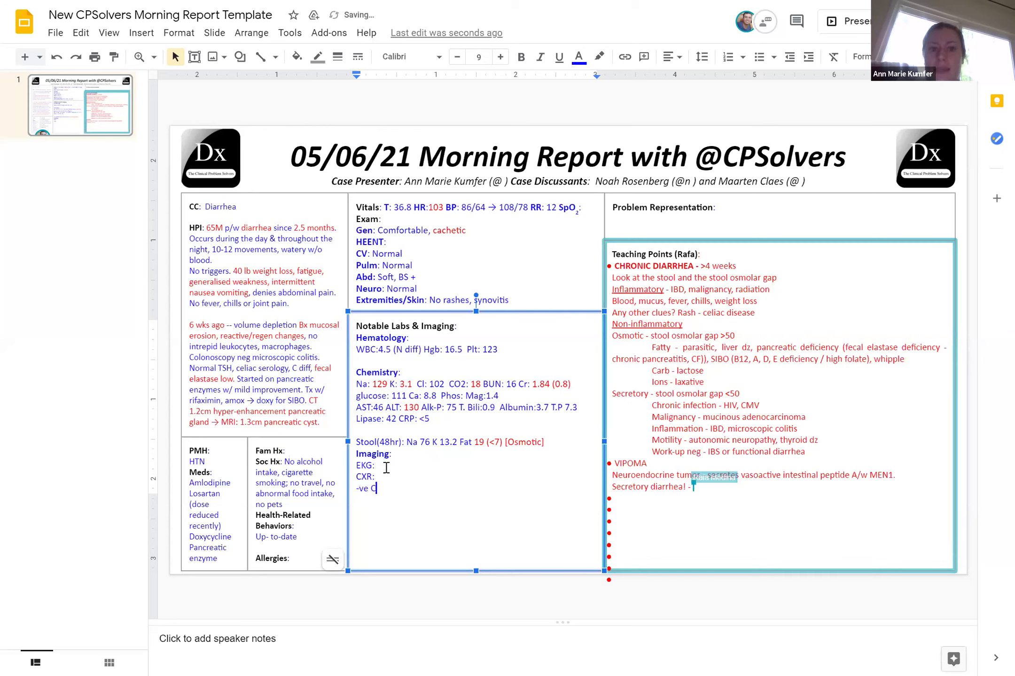
pyautogui.write(' diff, GI pathoge')
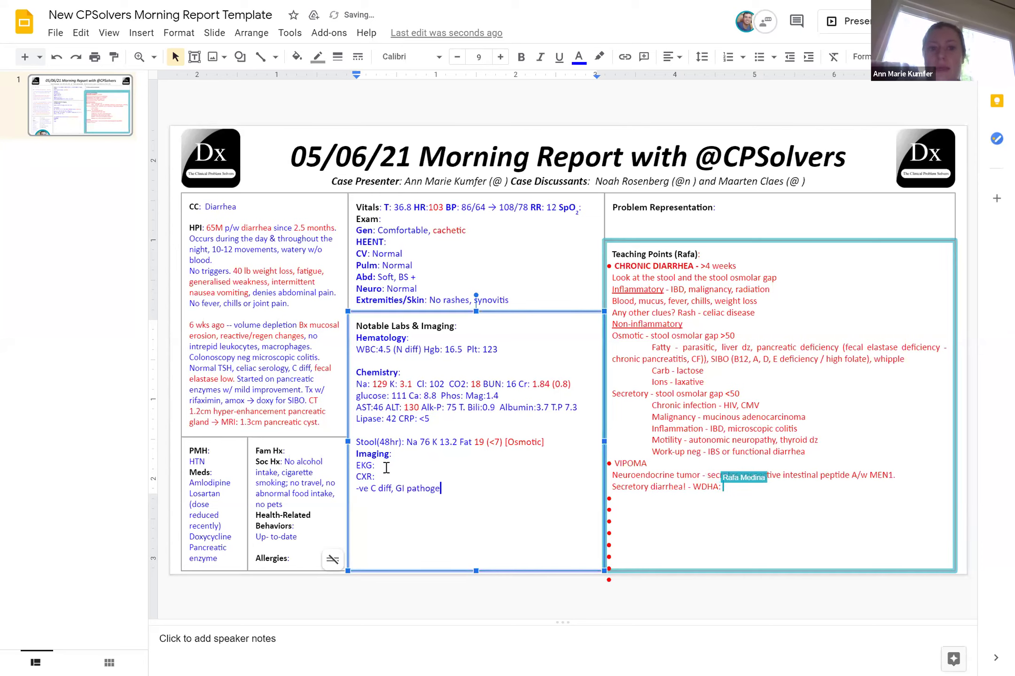
pyautogui.write('n panel')
# Add lab lines for Lambda ratio and CMV IgG, somatostatin 9, chromo 527 (<93), 5HIAA, HIV, Calpr 84
pyautogui.press('Return')
pyautogui.write('L')
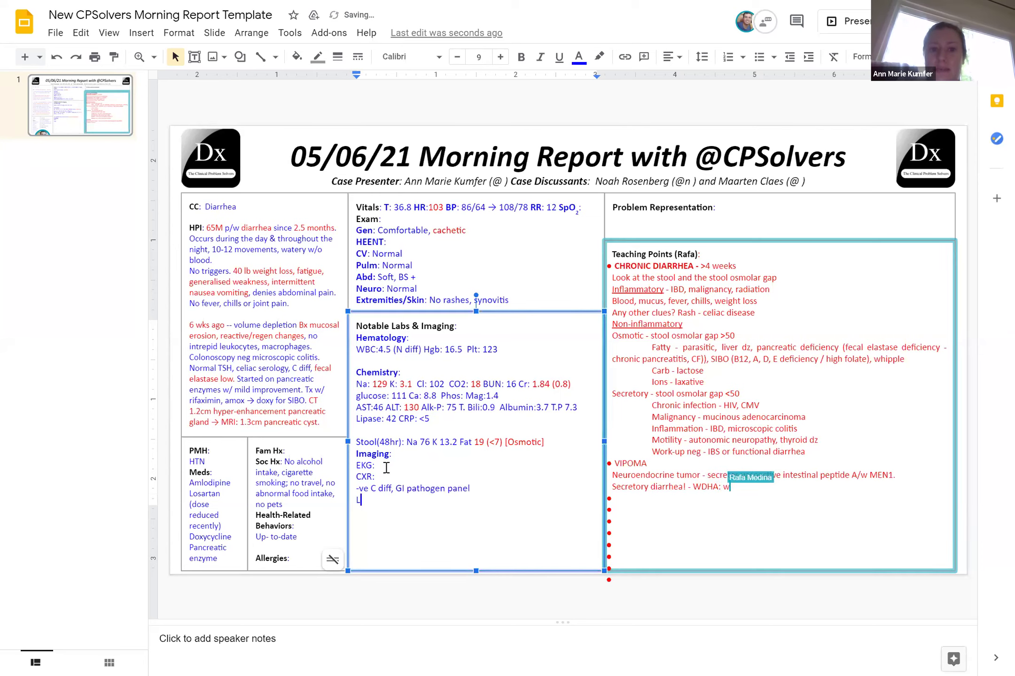
pyautogui.write('ambda ratio')
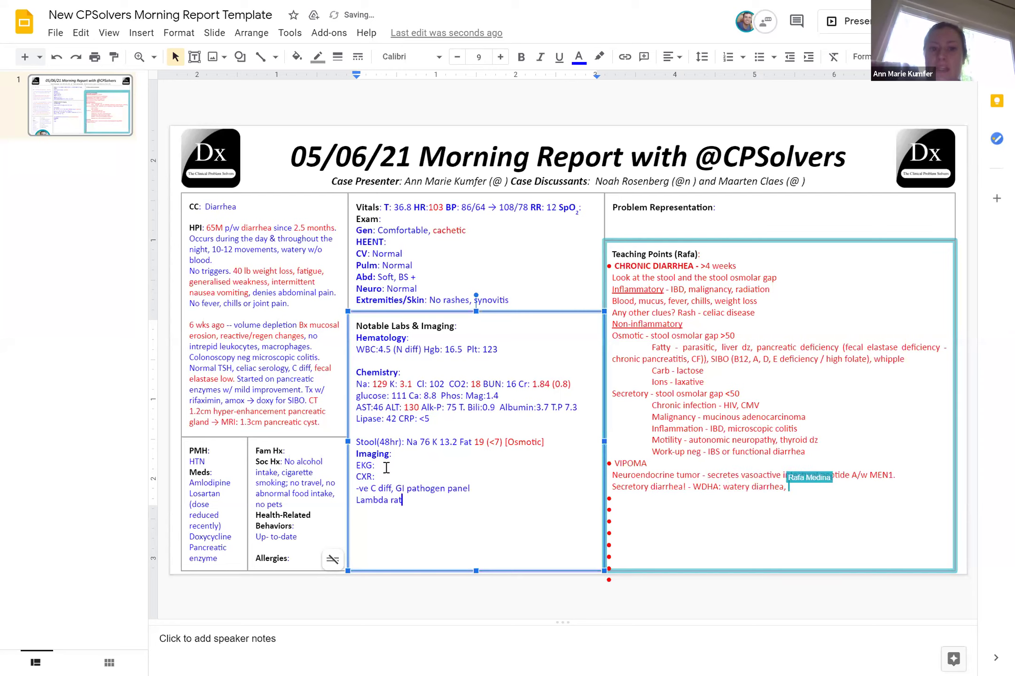
pyautogui.press('Return')
pyautogui.write('CMV,')
pyautogui.press('BackSpace')
pyautogui.press('BackSpace')
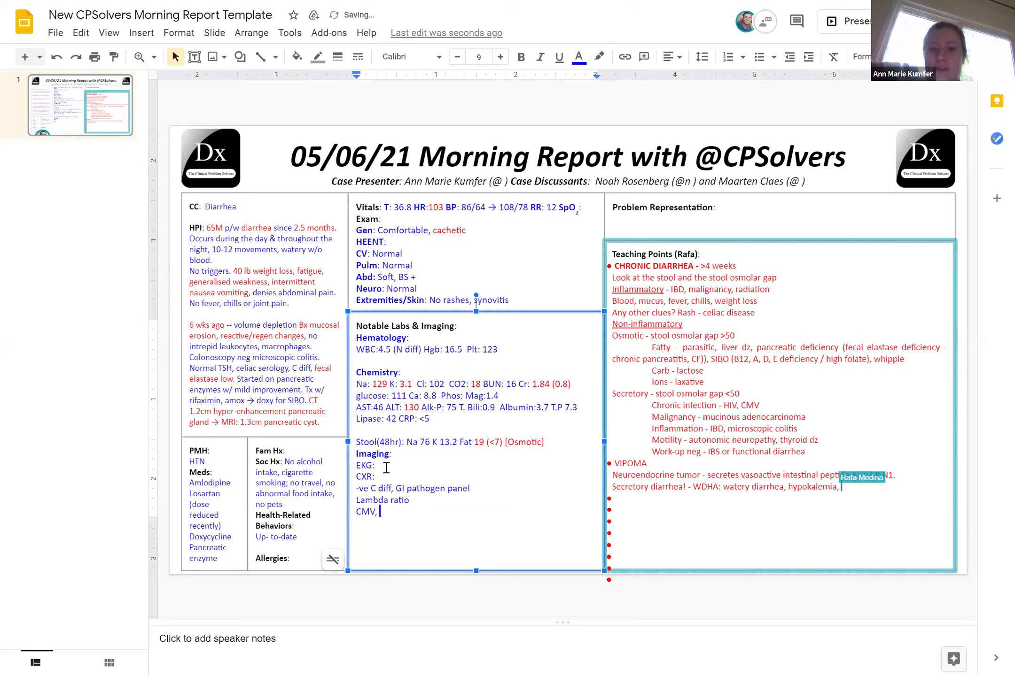
pyautogui.write('i')
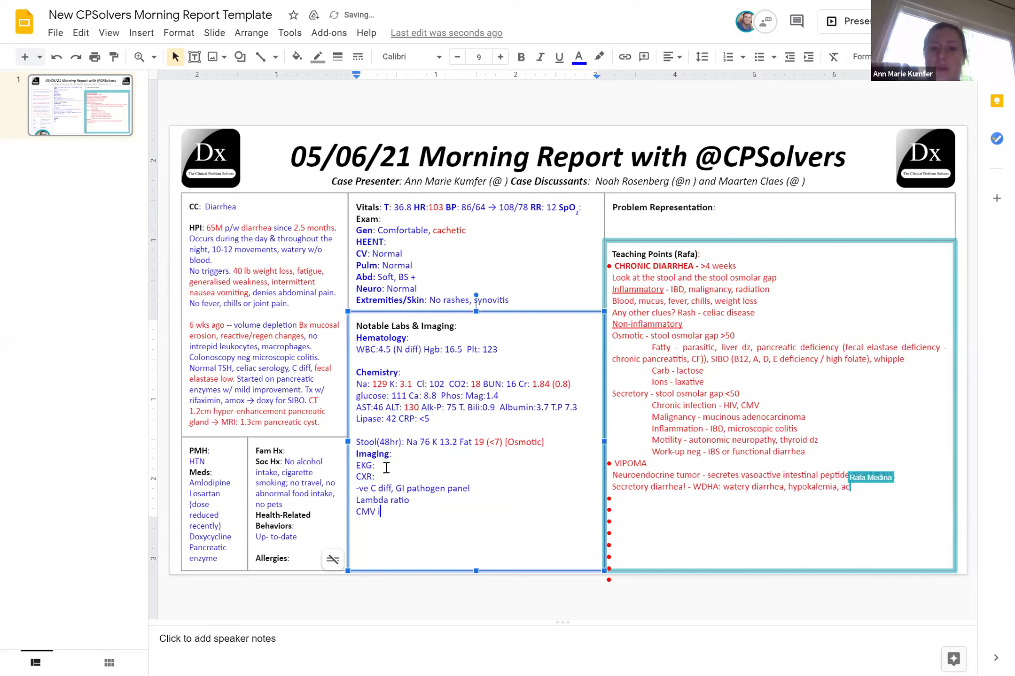
pyautogui.write('gG')
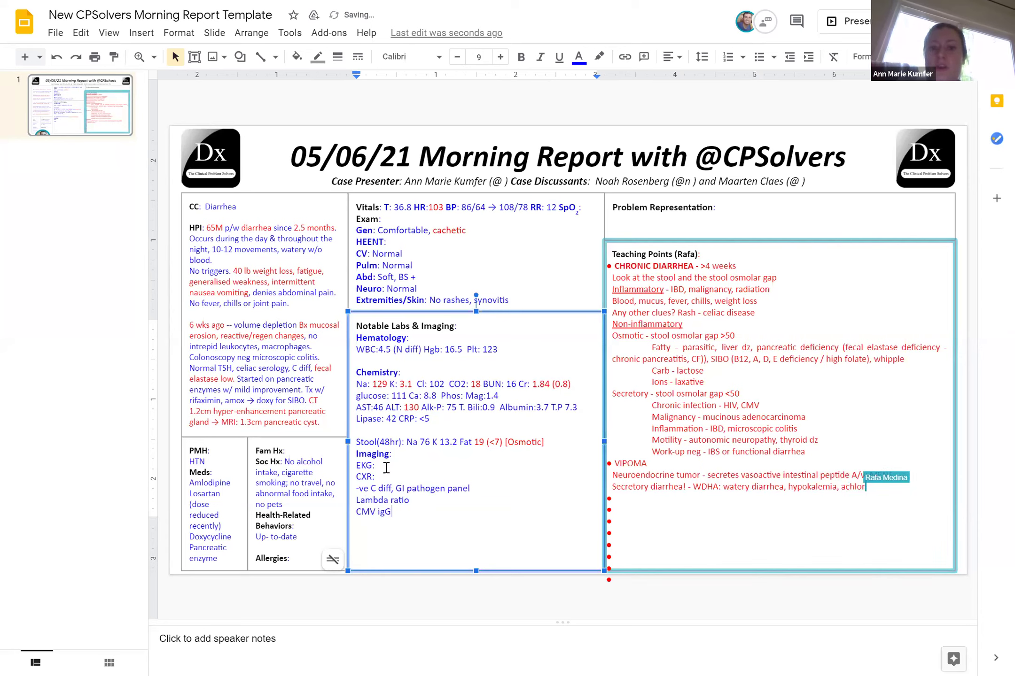
pyautogui.write(', somatostatin')
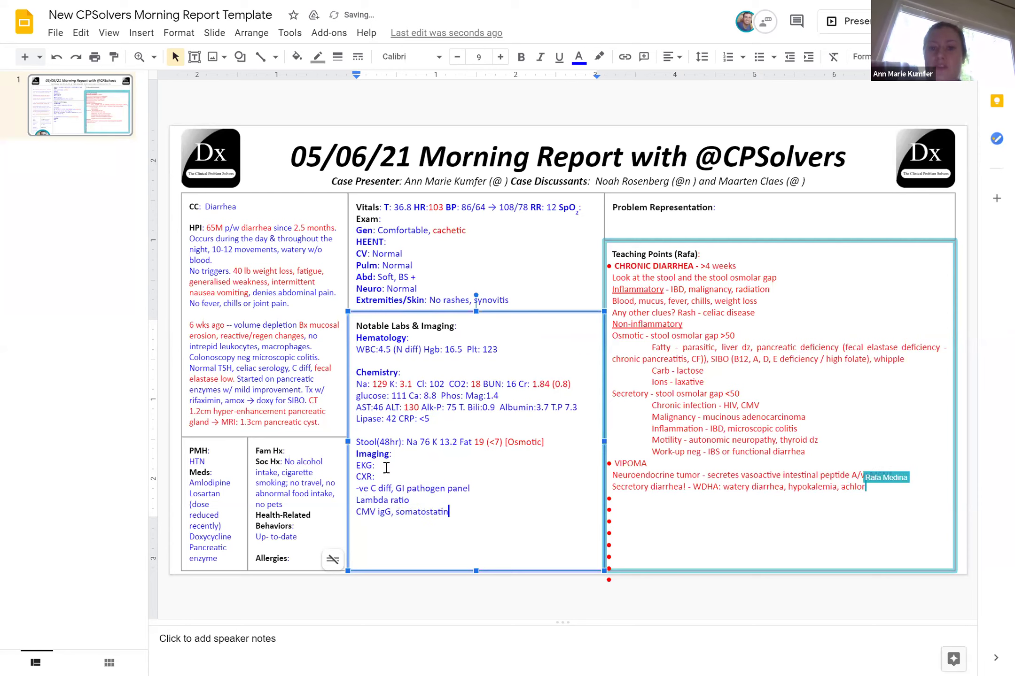
pyautogui.write(' 9, ')
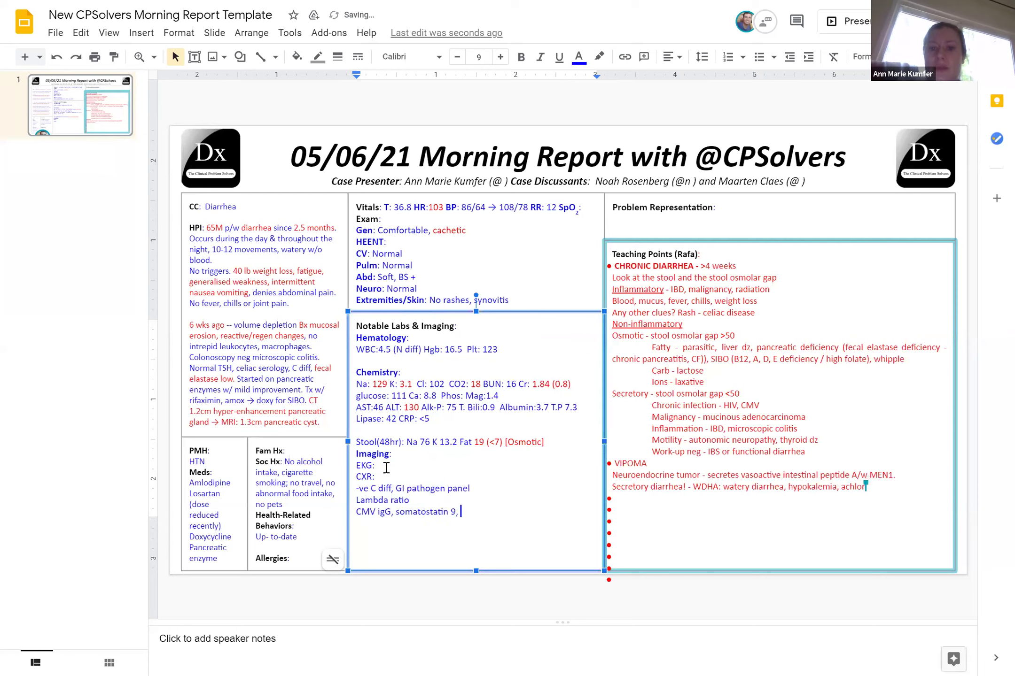
pyautogui.write('chromo 527')
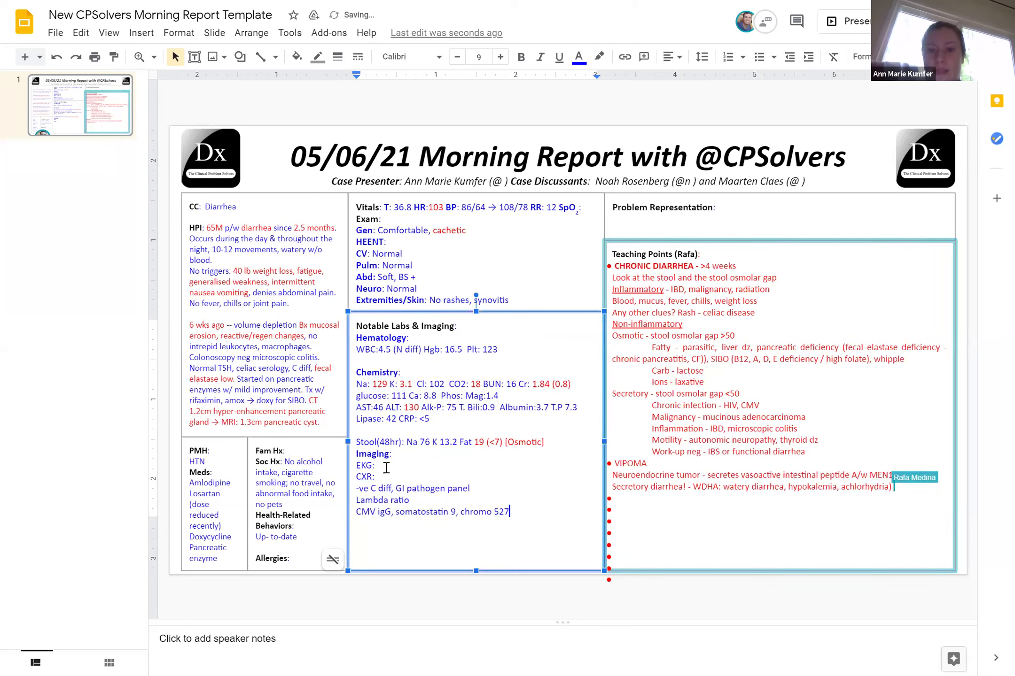
pyautogui.write(' (')
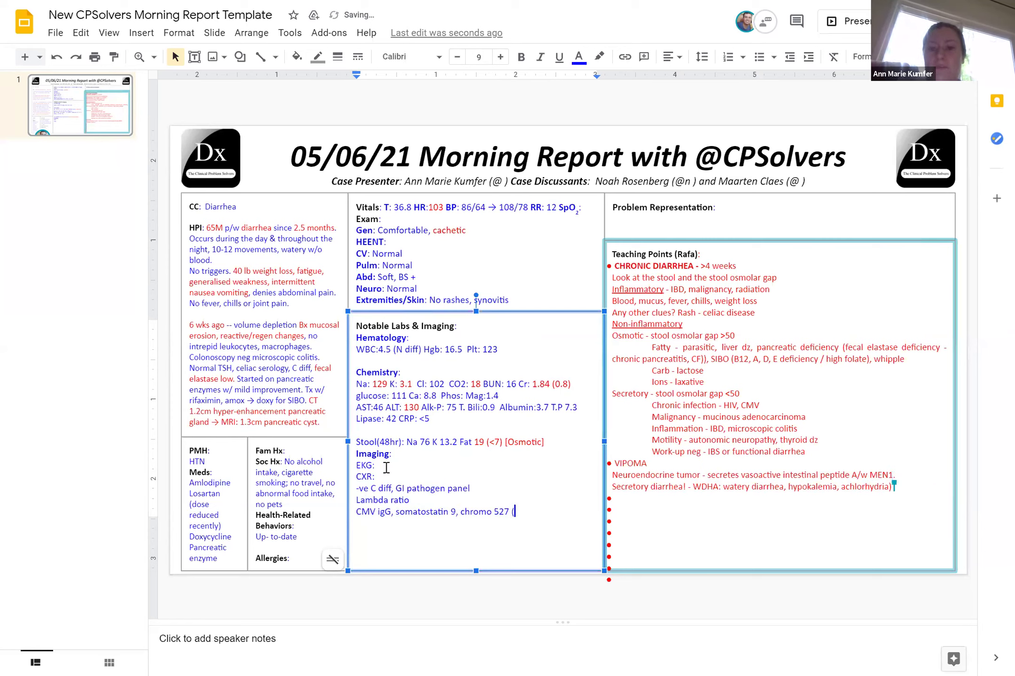
pyautogui.write('<93)')
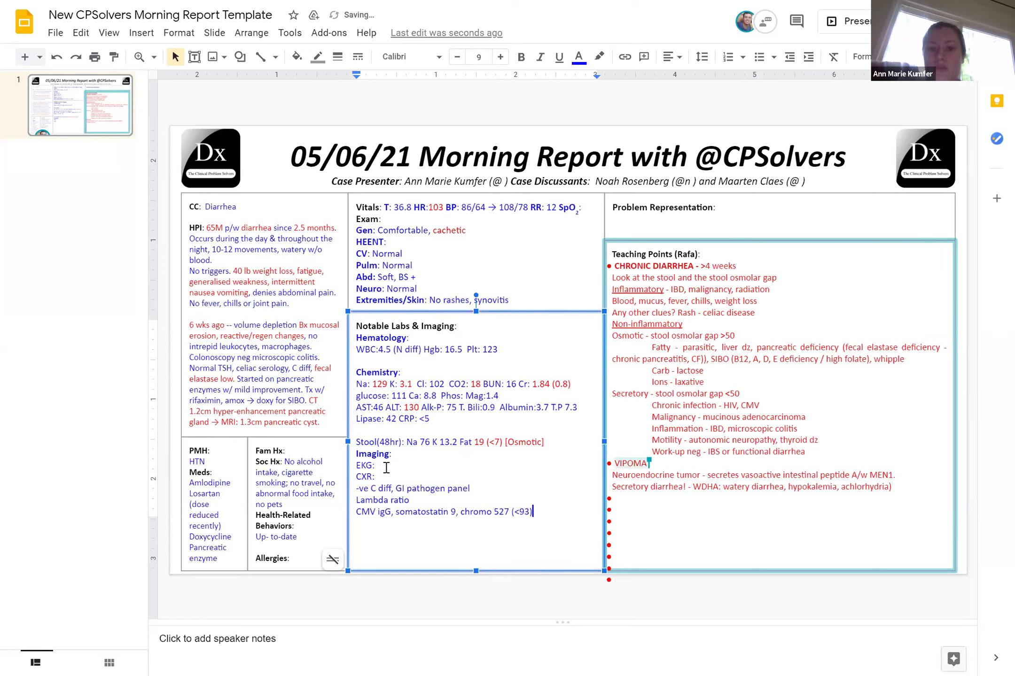
pyautogui.write(' 5HIAA U N HIV - Calpr')
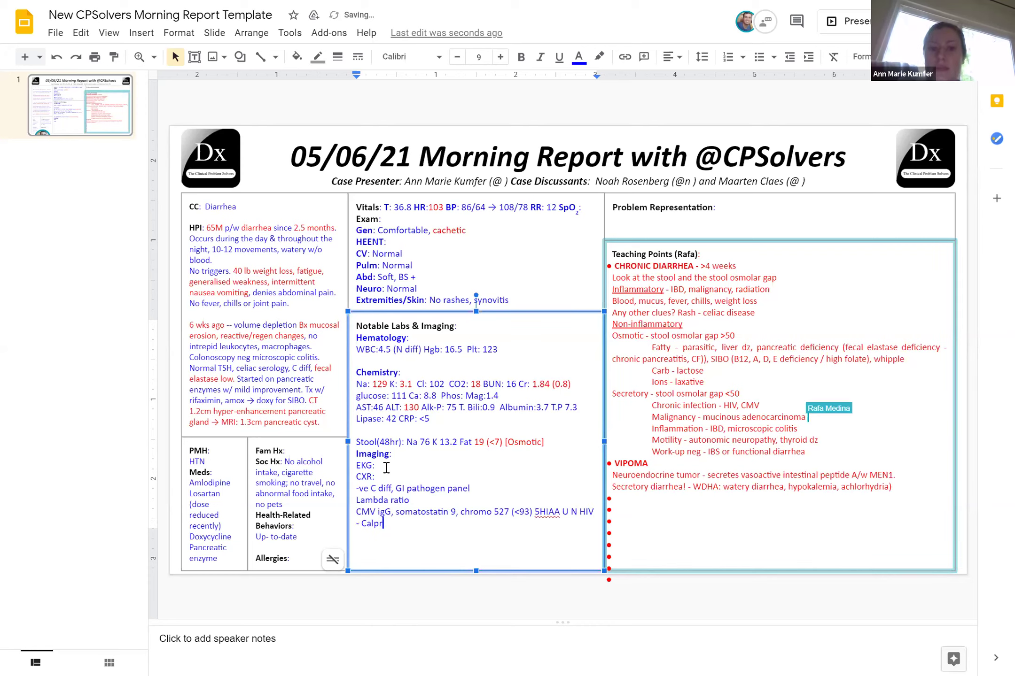
pyautogui.write(' 84')
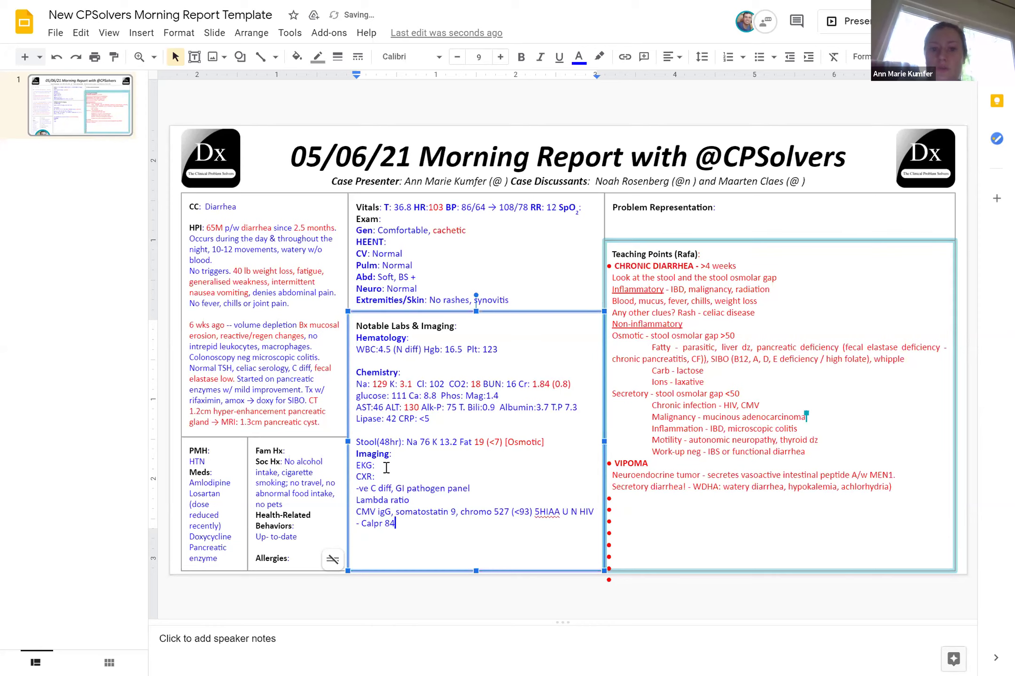
pyautogui.write(', I')
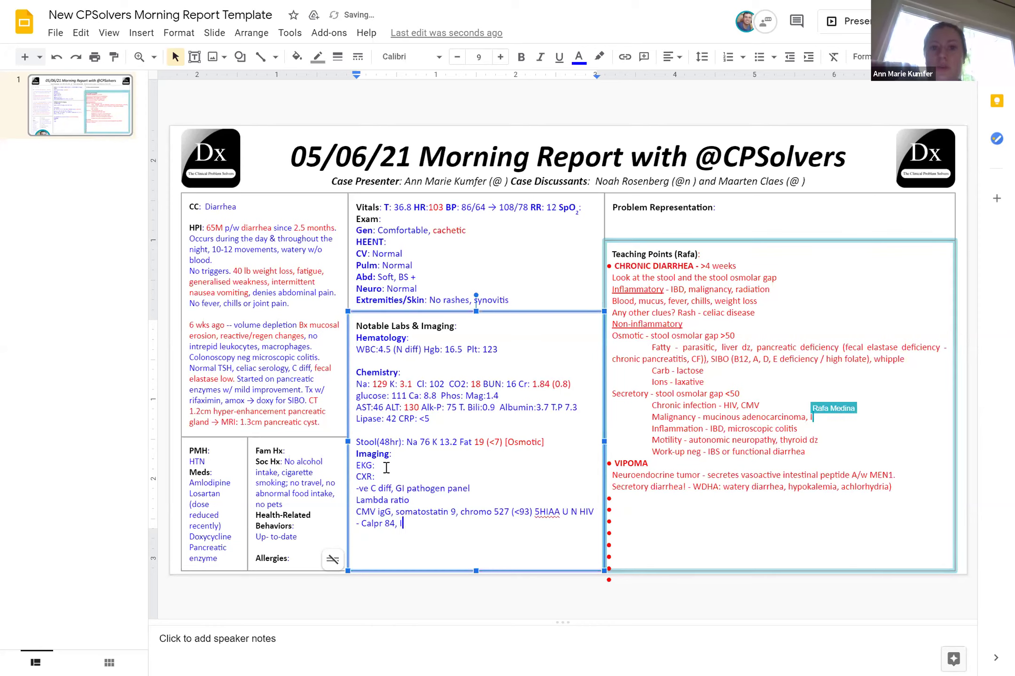
pyautogui.write('g N')
# Add the EGD line: mod-acute chronic duodenitis w/ surface erosions; no evidence whipples, intestinal metaplasia, H. pylori
pyautogui.press('Return')
pyautogui.write('E')
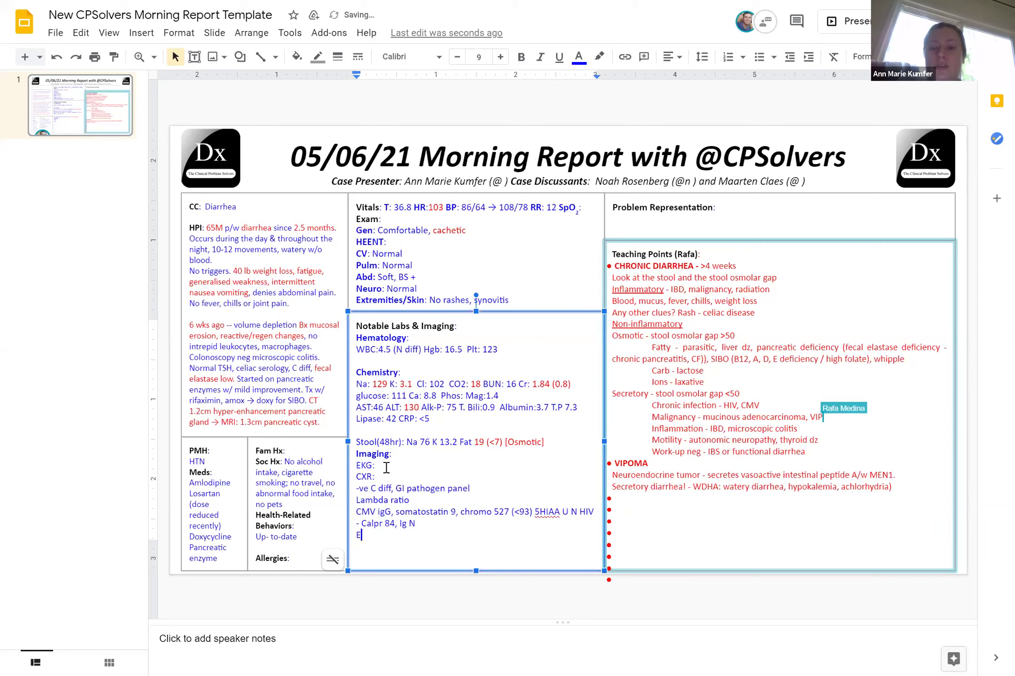
pyautogui.write('GD: m')
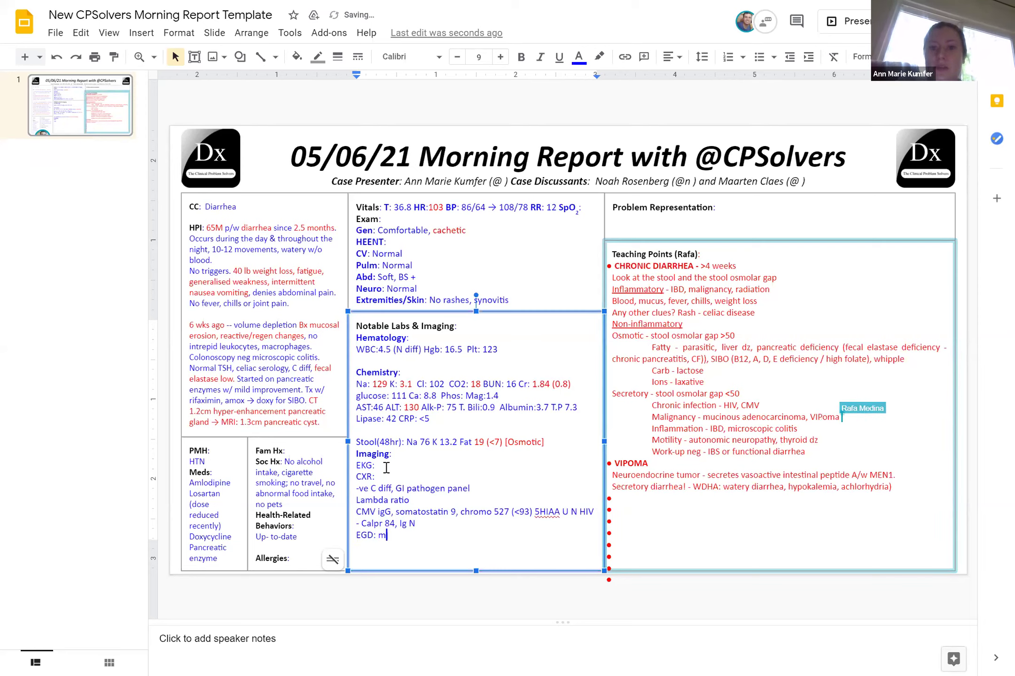
pyautogui.write('od-acute')
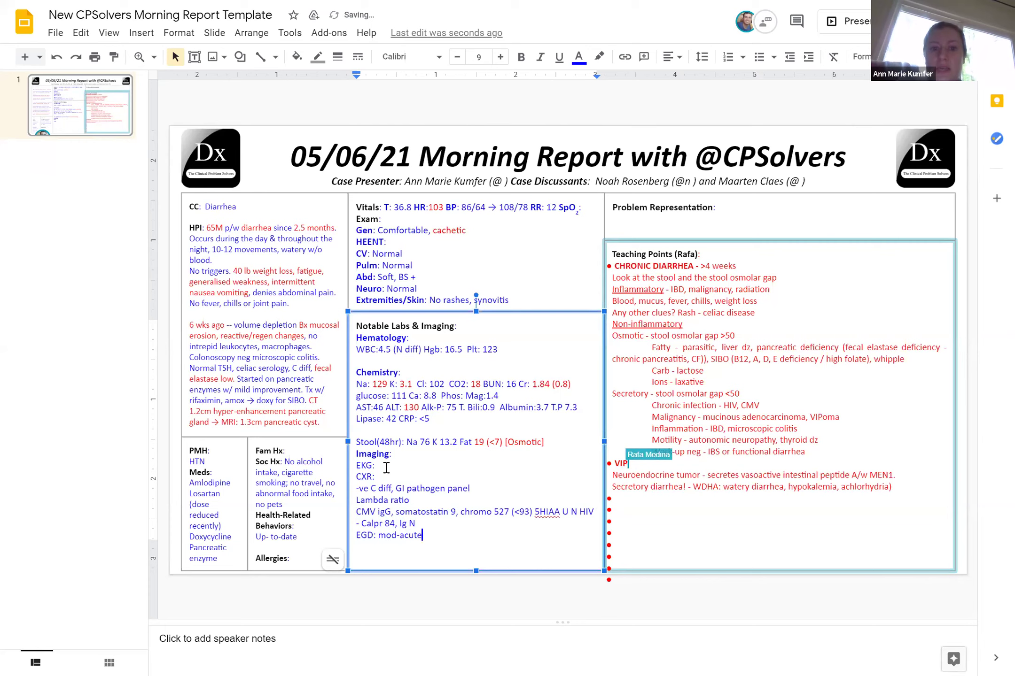
pyautogui.write(' chronic duod')
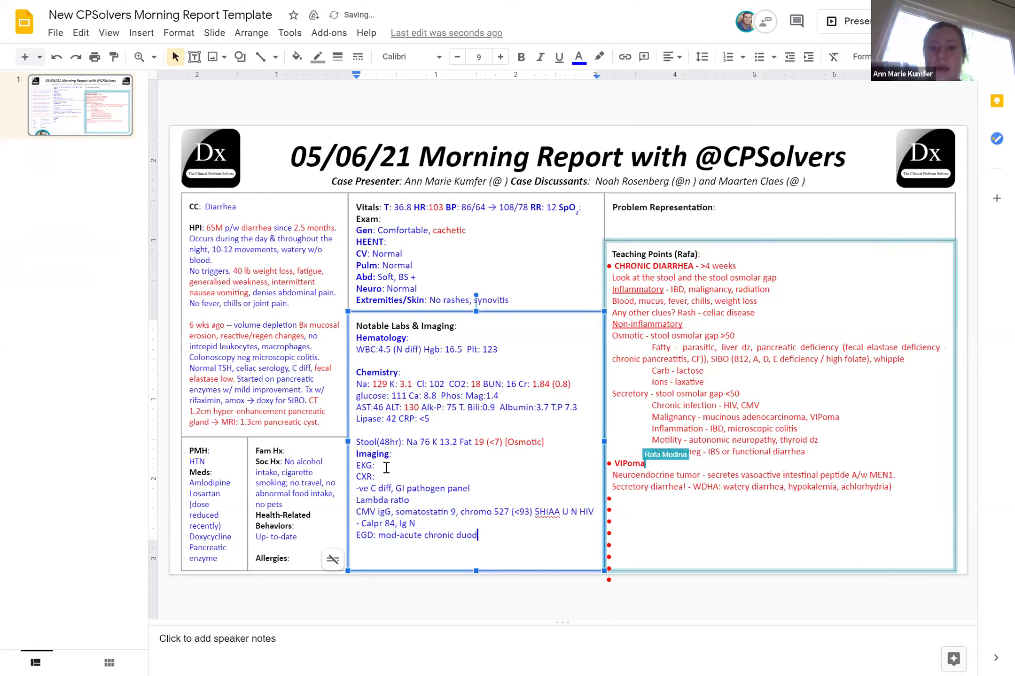
pyautogui.write('enitis w/ us')
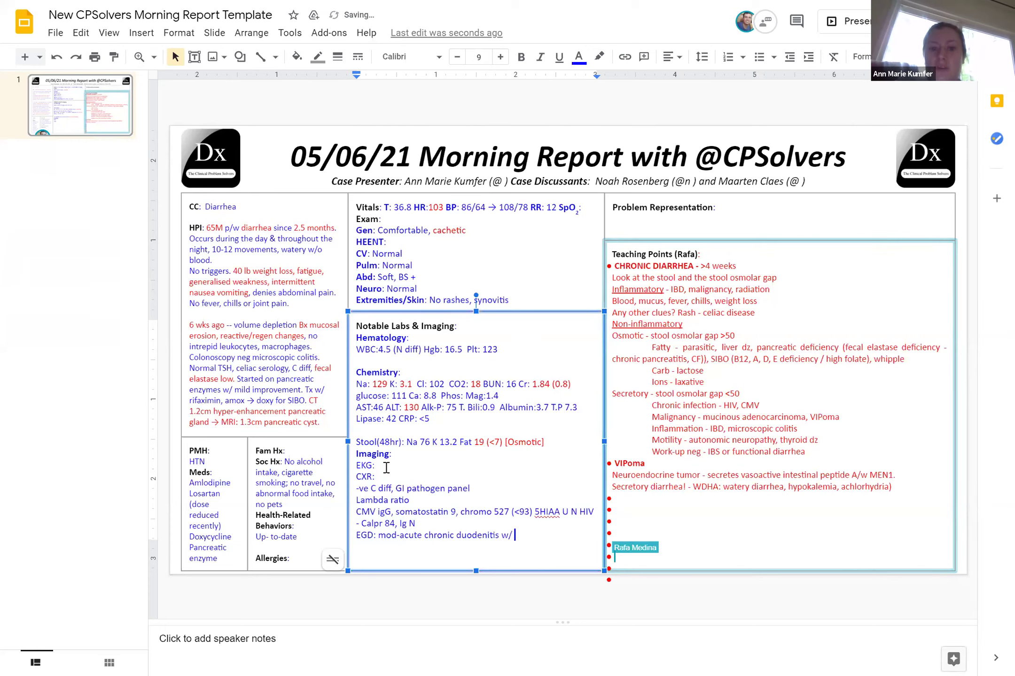
pyautogui.press('BackSpace')
pyautogui.press('BackSpace')
pyautogui.write('surfac')
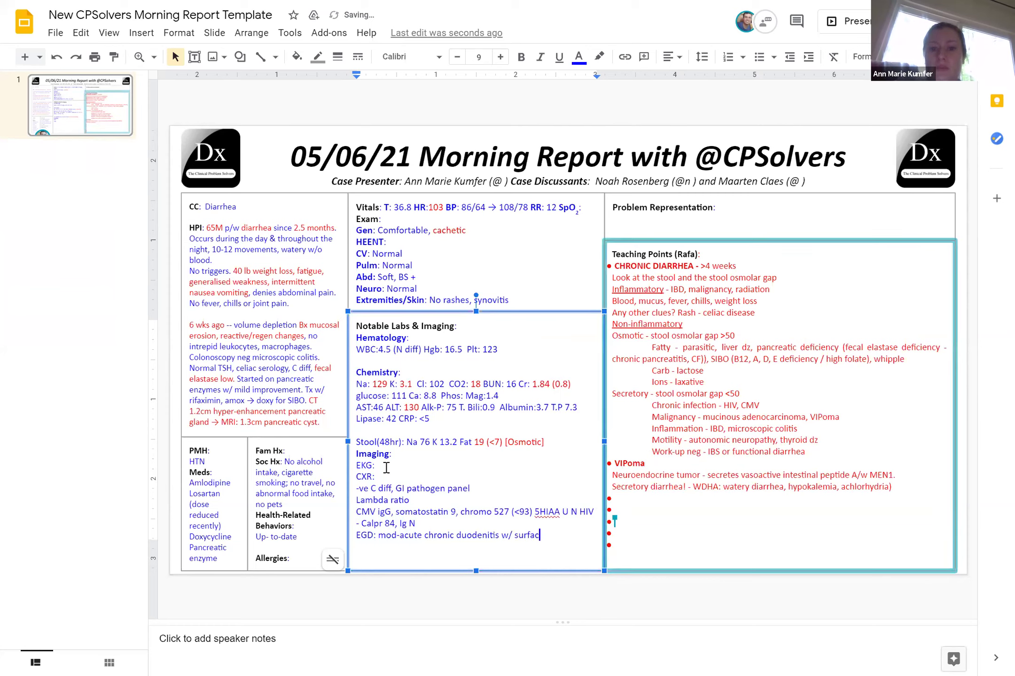
pyautogui.write('e erosions')
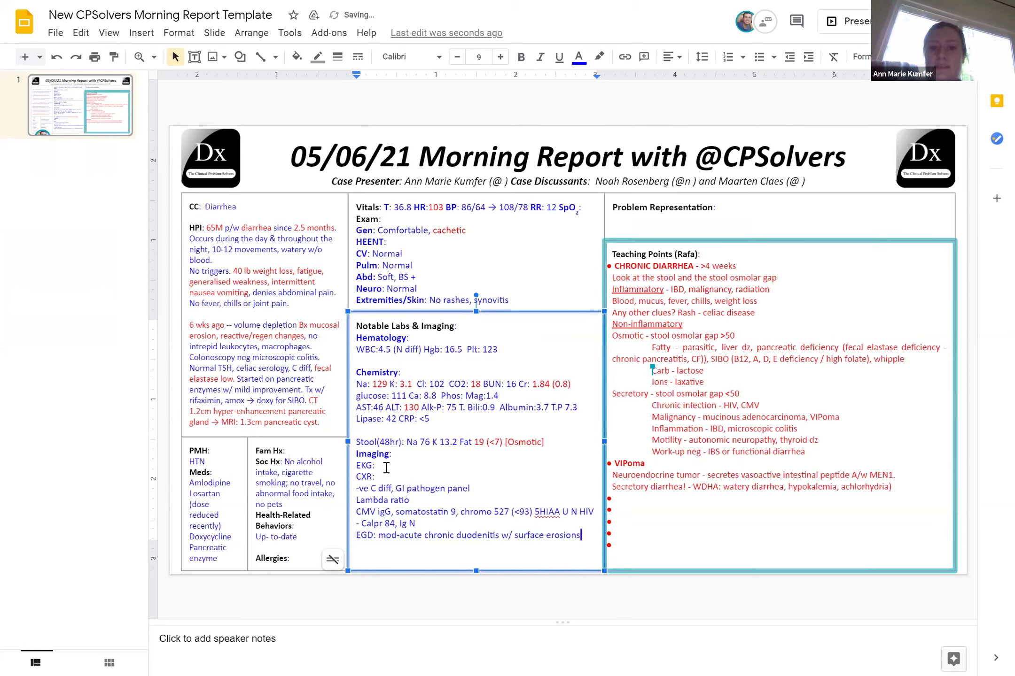
pyautogui.write(',')
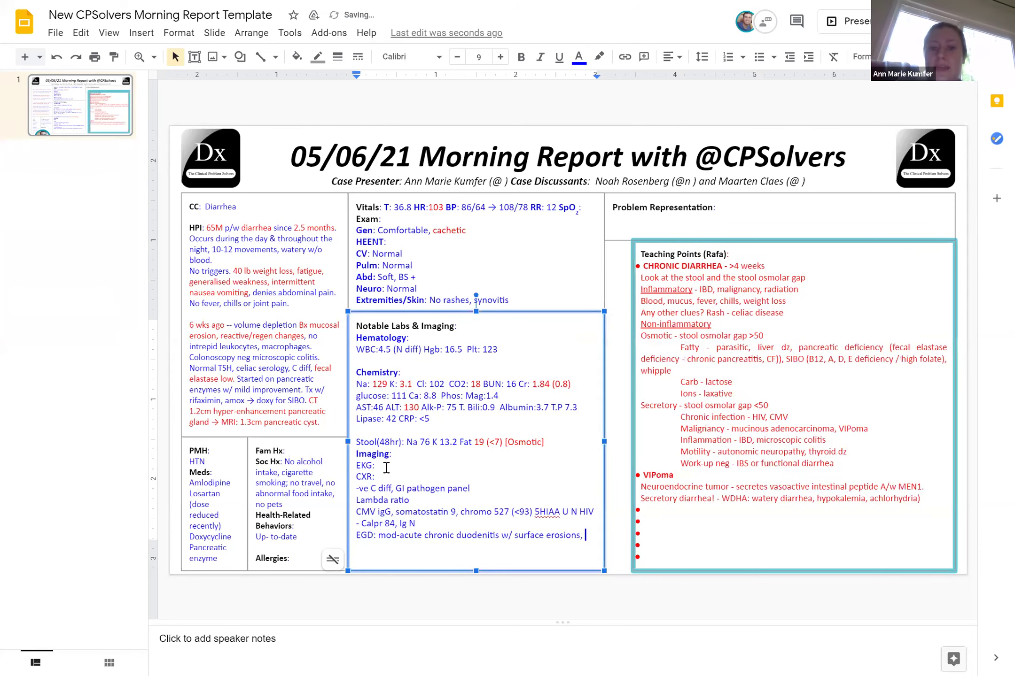
pyautogui.press('BackSpace')
pyautogui.press('BackSpace')
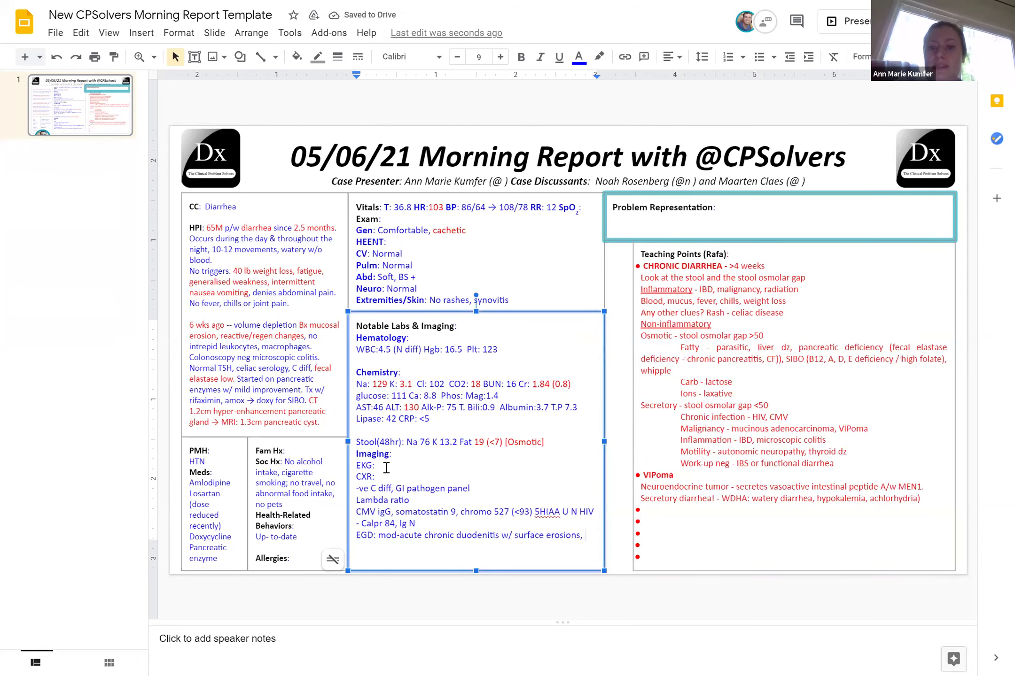
pyautogui.write('; no evidence whi')
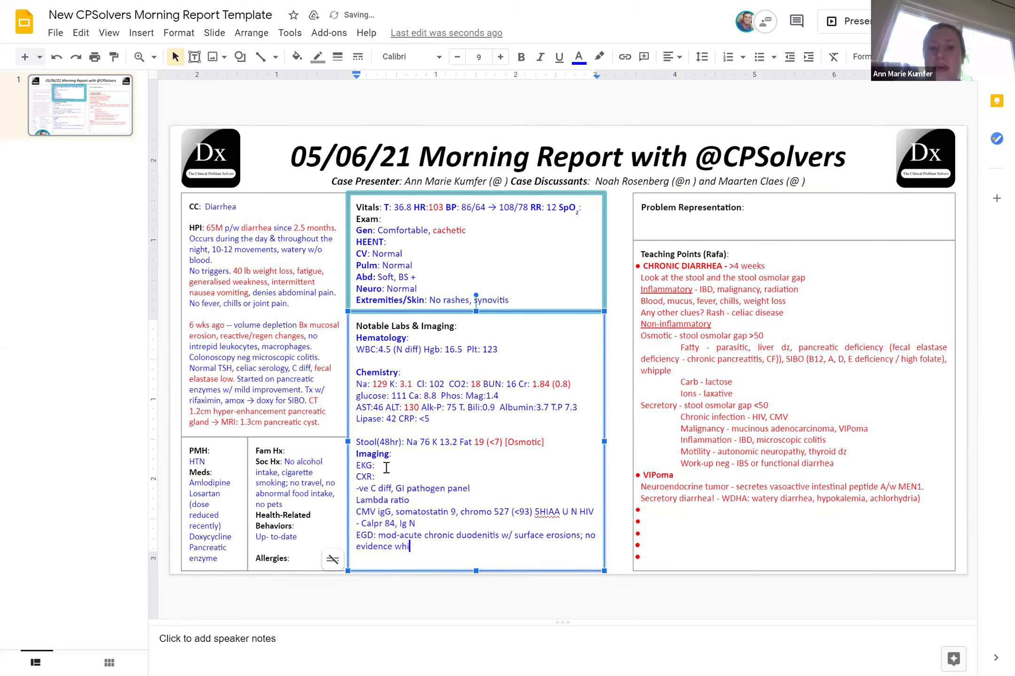
pyautogui.write('pples, in')
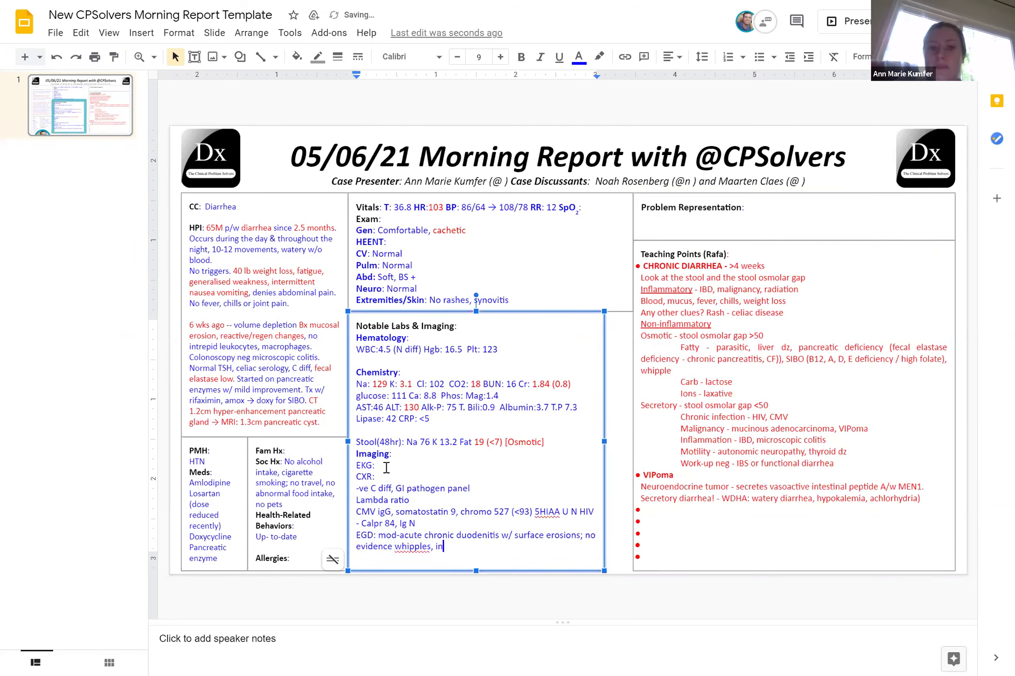
pyautogui.write('testinal m')
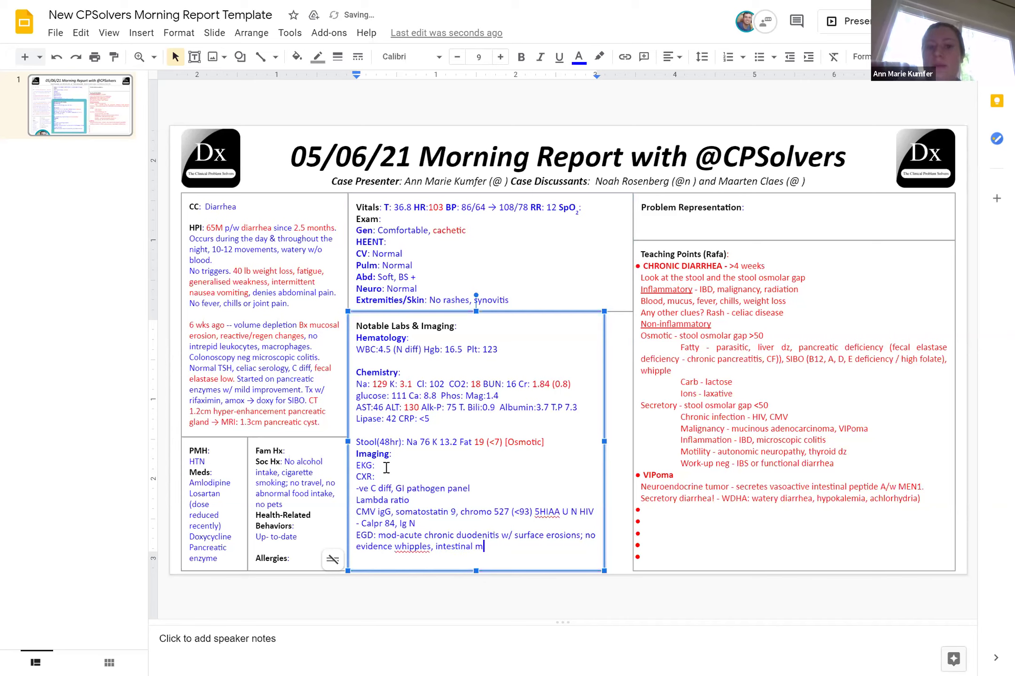
pyautogui.write('etaplasia, H')
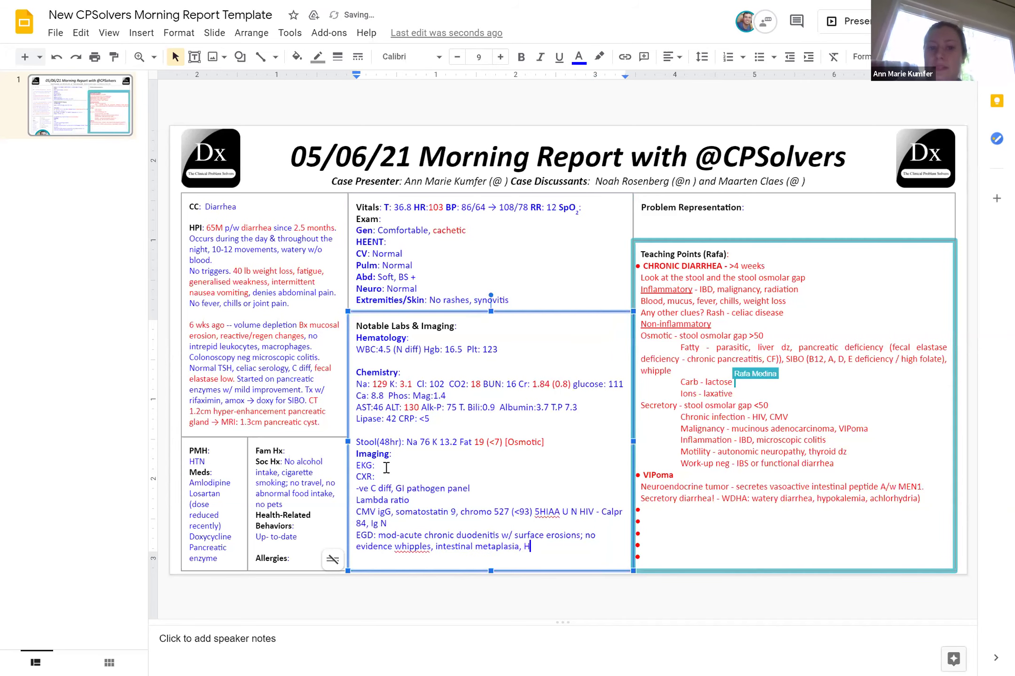
pyautogui.write('. pylori')
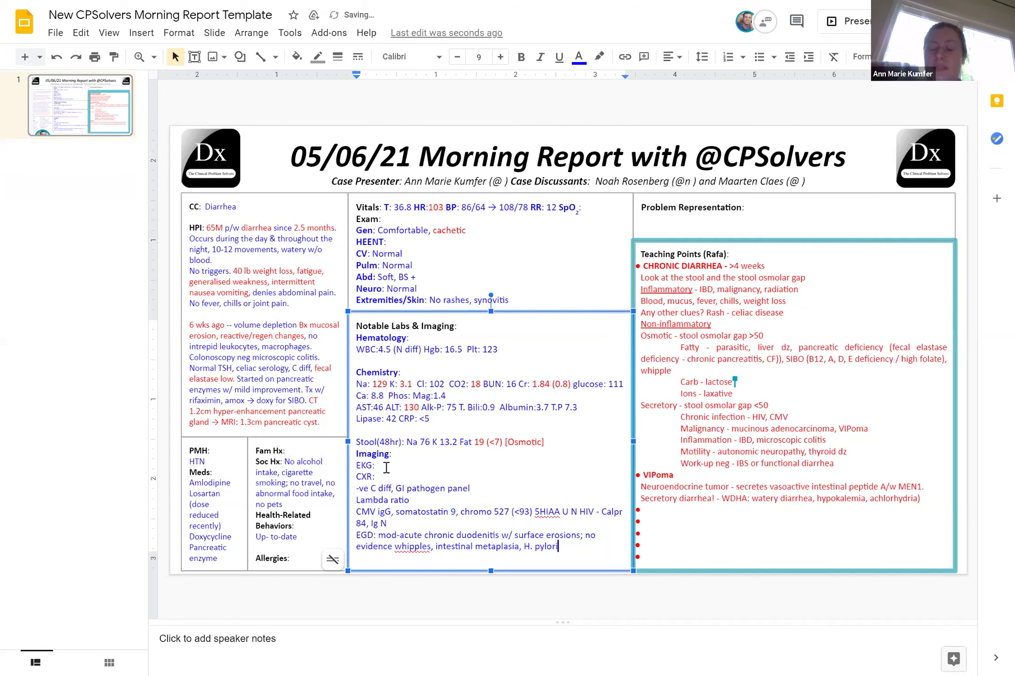
# Add the line 'Repeat random colonic Bx no lymphocutic colitis, congo red -ve, A-1antitrypsin -ve'
pyautogui.press('Return')
pyautogui.write('Repeat ran')
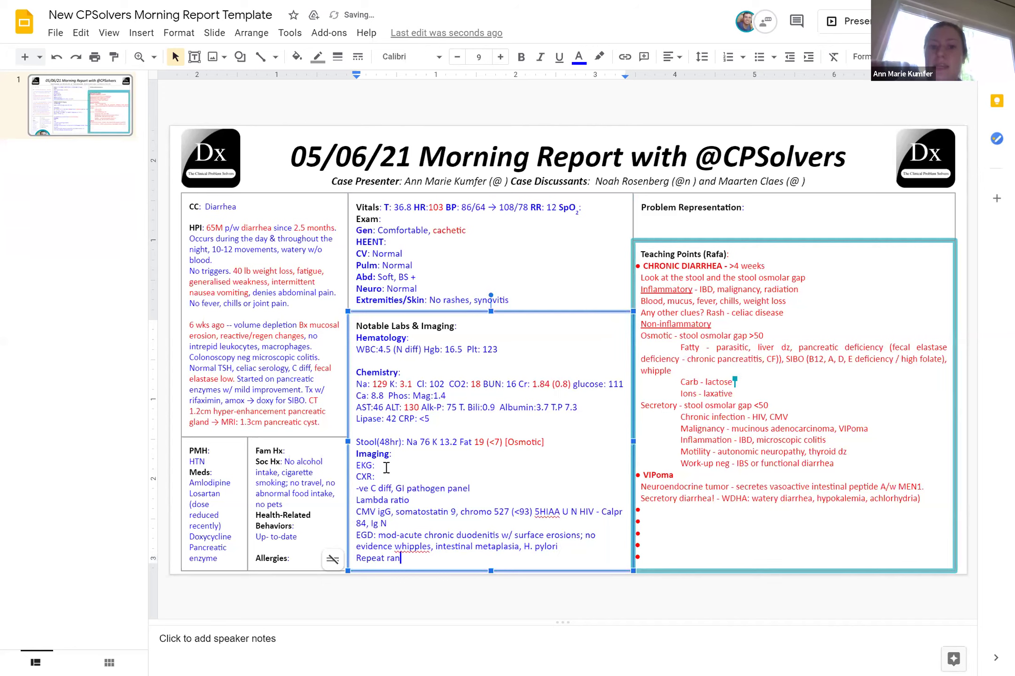
pyautogui.write('dom colo')
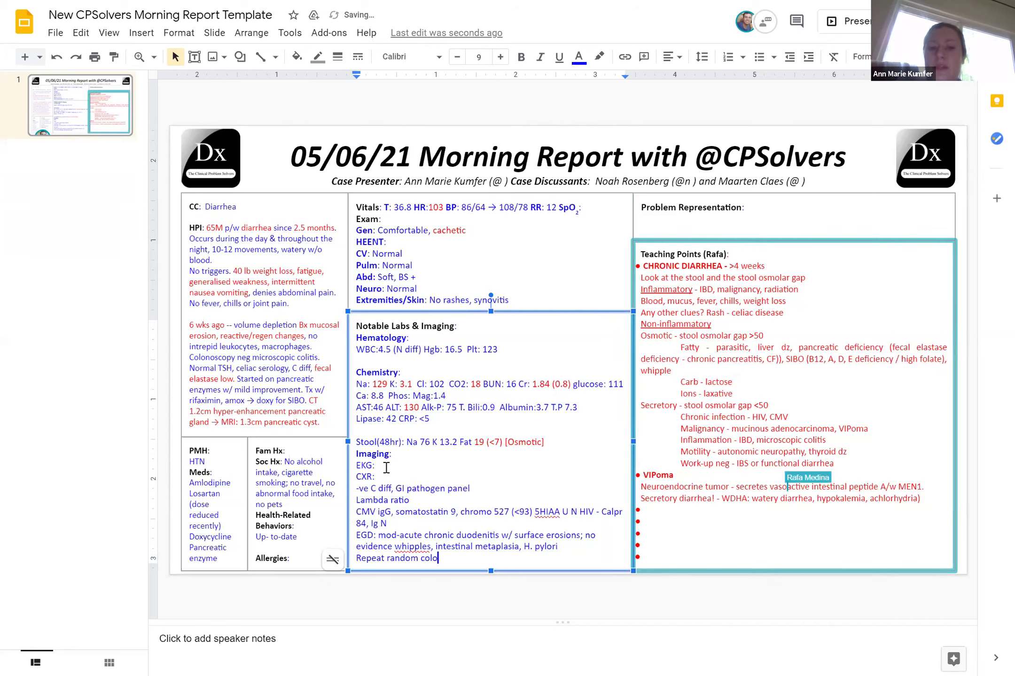
pyautogui.write('nic Bx ')
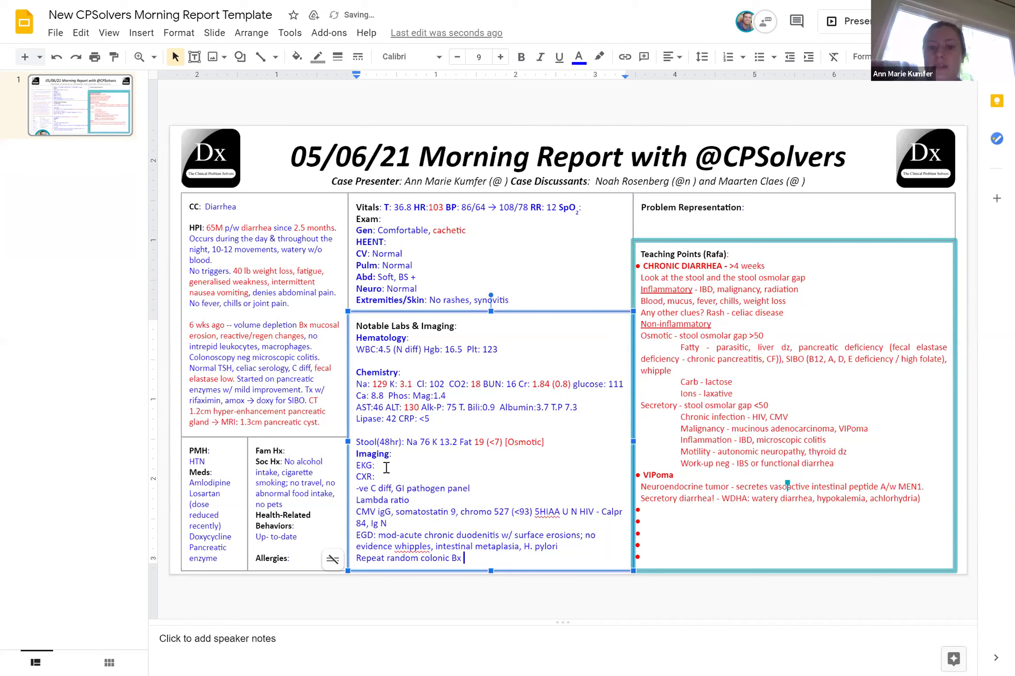
pyautogui.write('no lymphocutic coli')
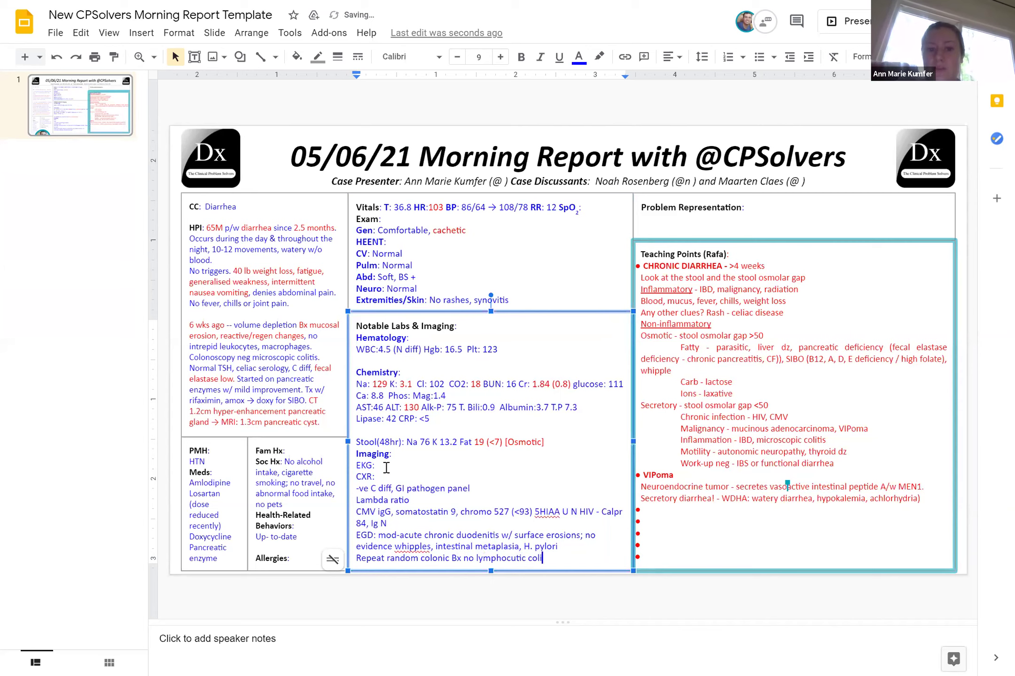
pyautogui.write('tis, congo ')
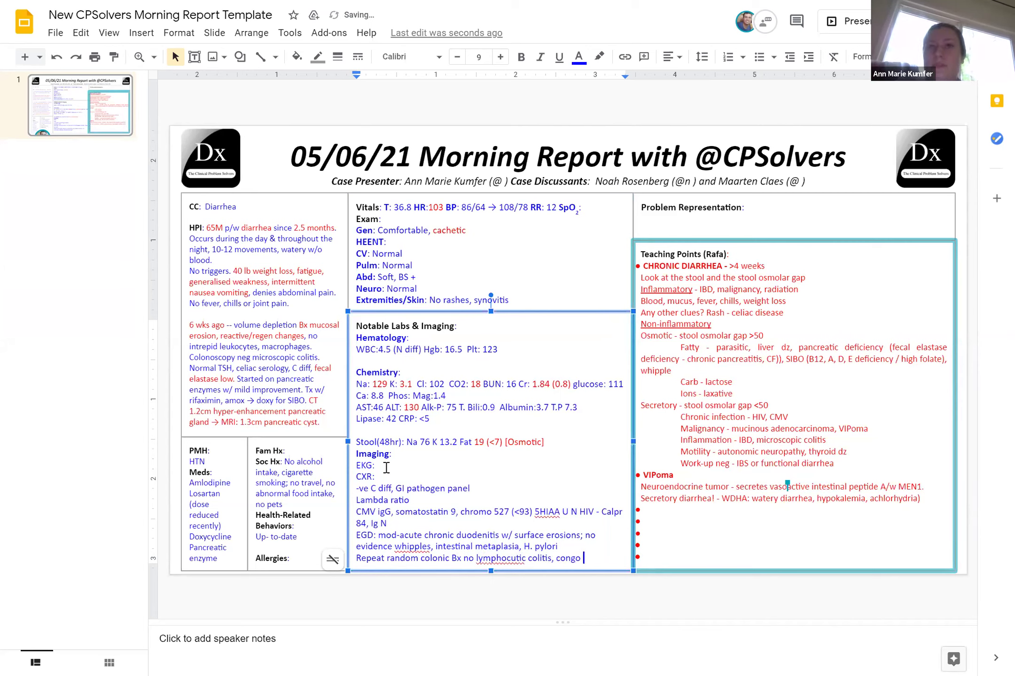
pyautogui.write('red -ve')
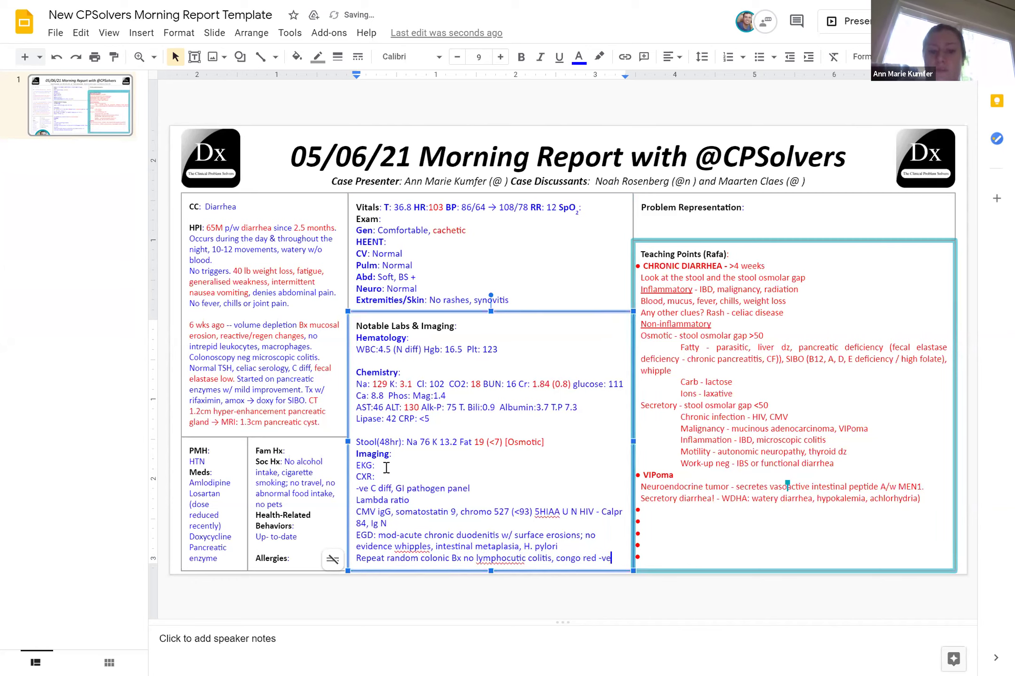
pyautogui.write(', A-1ant')
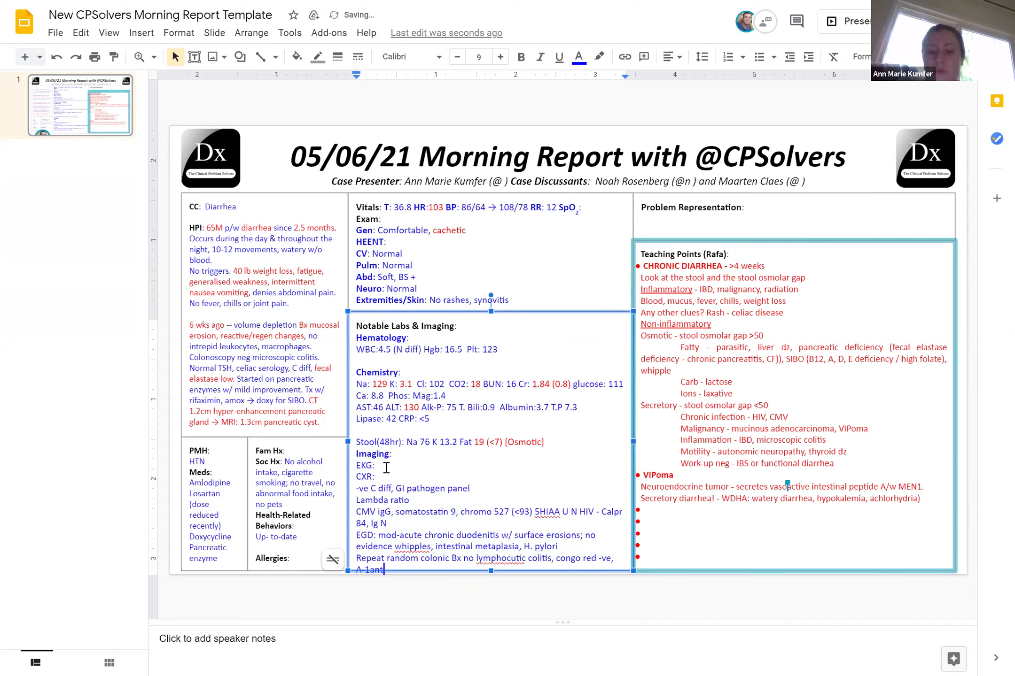
pyautogui.write('itrypsin ')
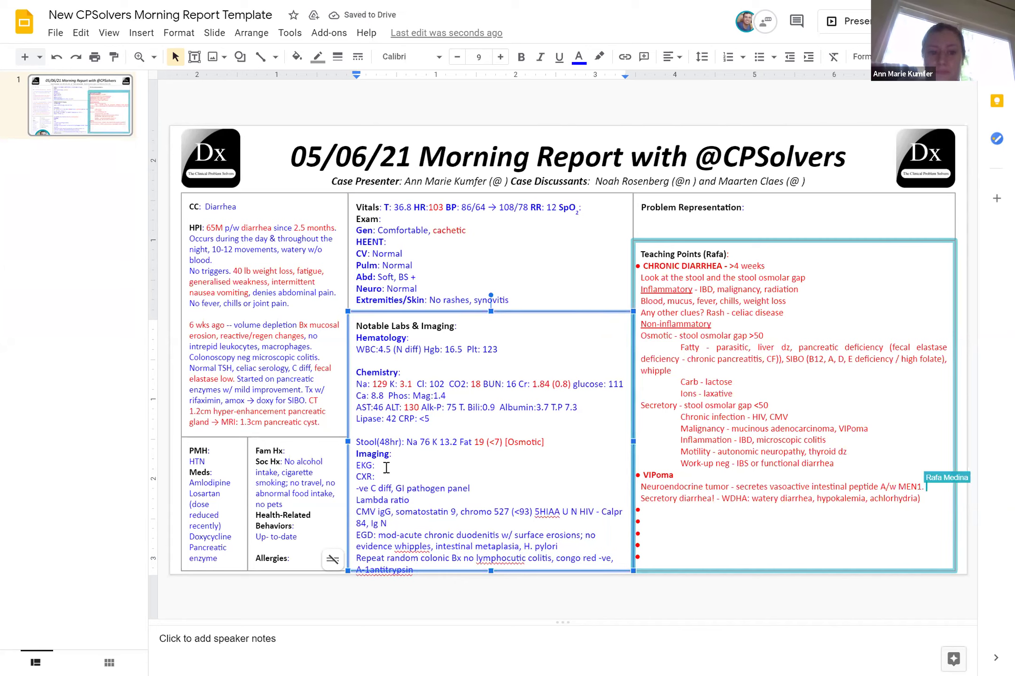
pyautogui.write('-ve')
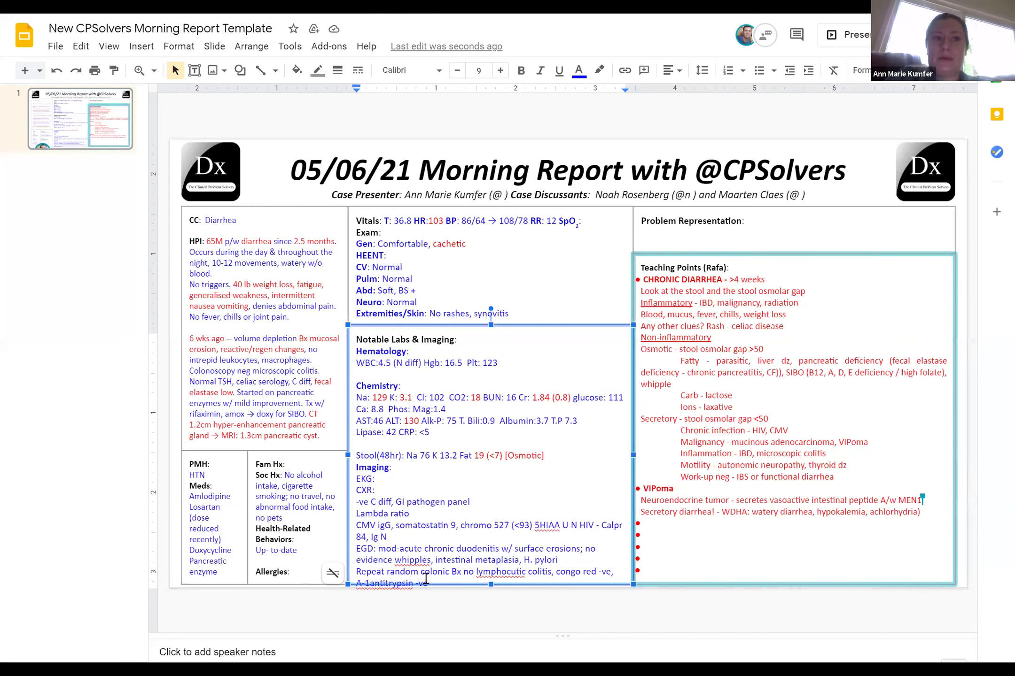
# Add 'MRI: not consistent w/ NET' and delete the blank line above Stool(48hr) plus the empty EKG and CXR lines
pyautogui.click(357, 456)
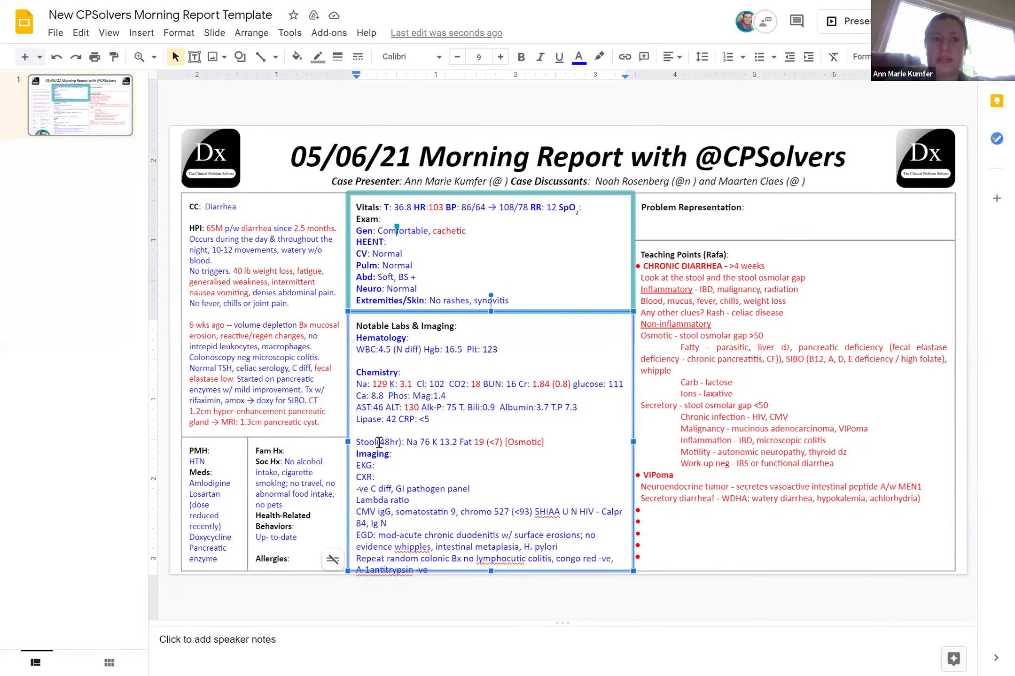
pyautogui.press('BackSpace')
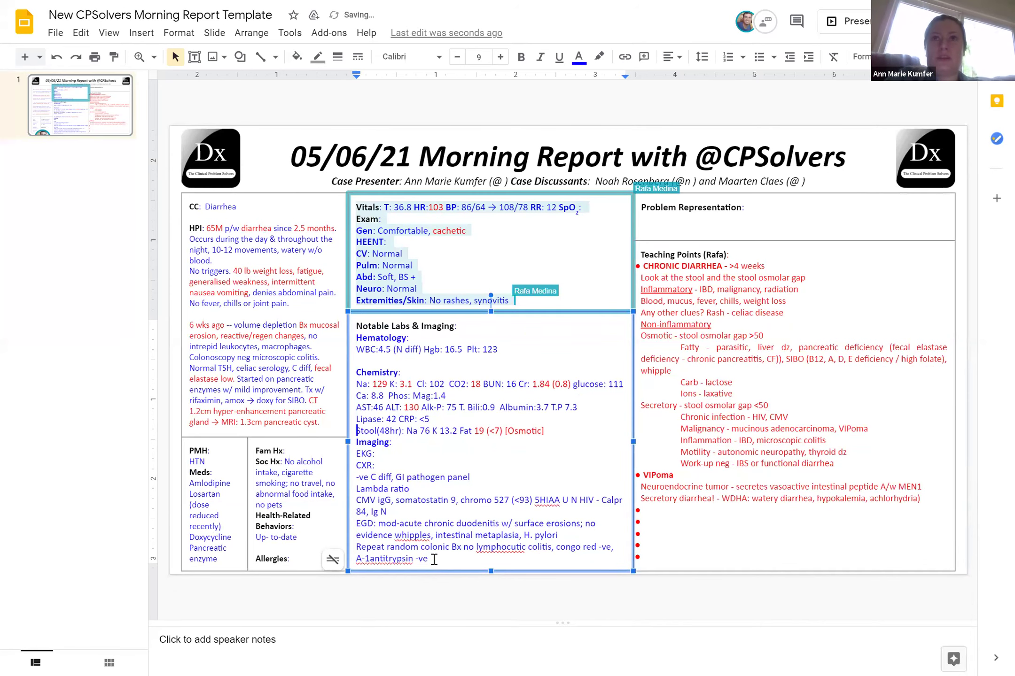
pyautogui.press('Return')
pyautogui.write('MRI: ')
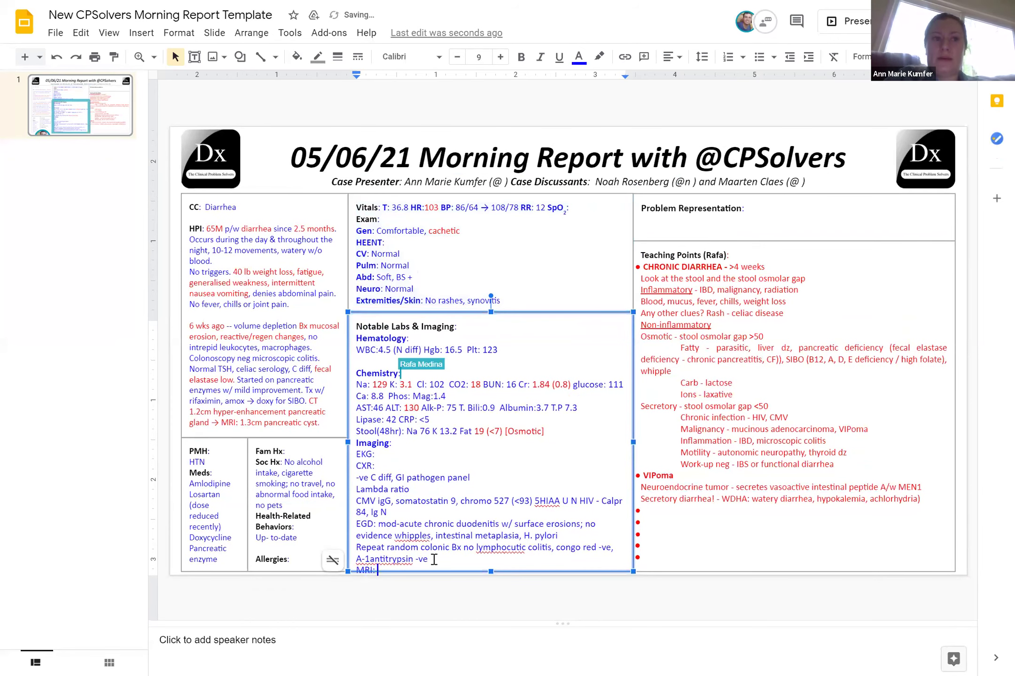
pyautogui.write('not')
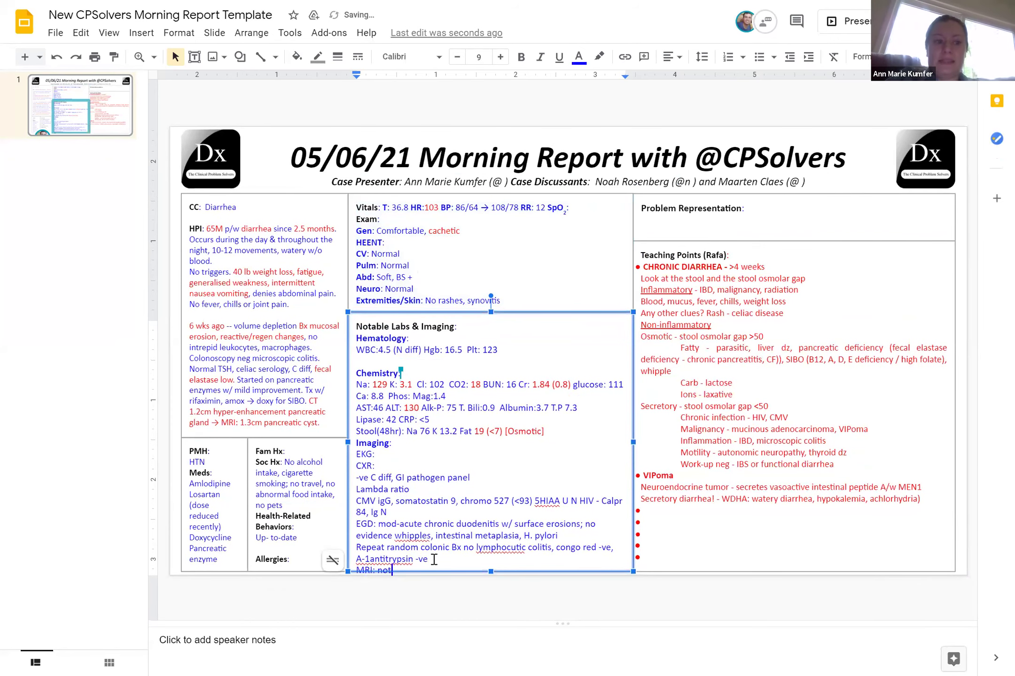
pyautogui.write(' consisten')
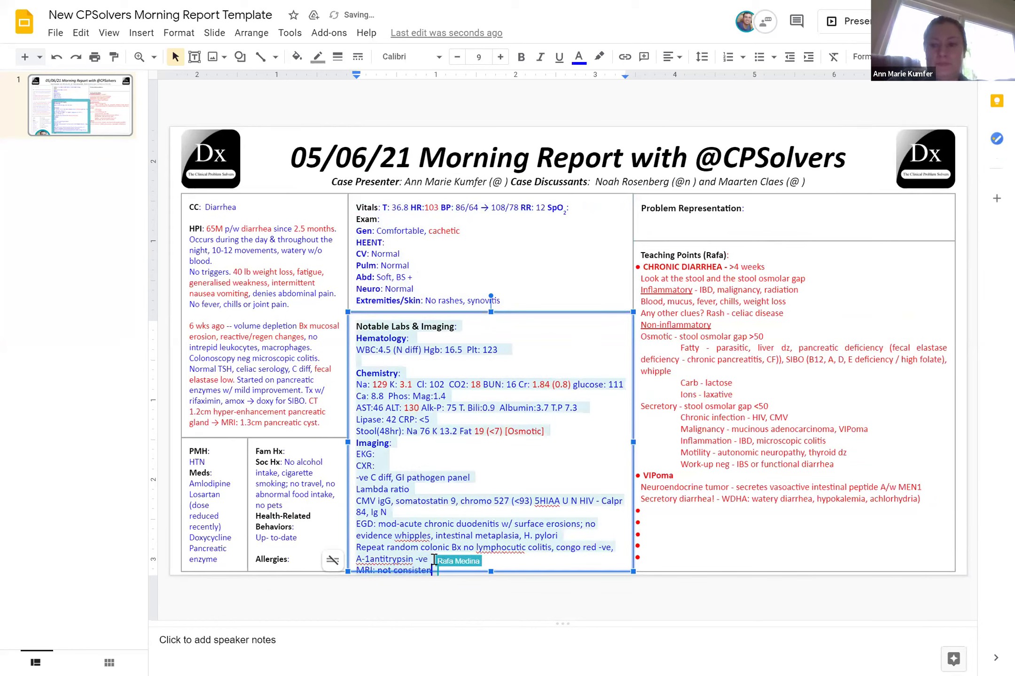
pyautogui.write('t w/')
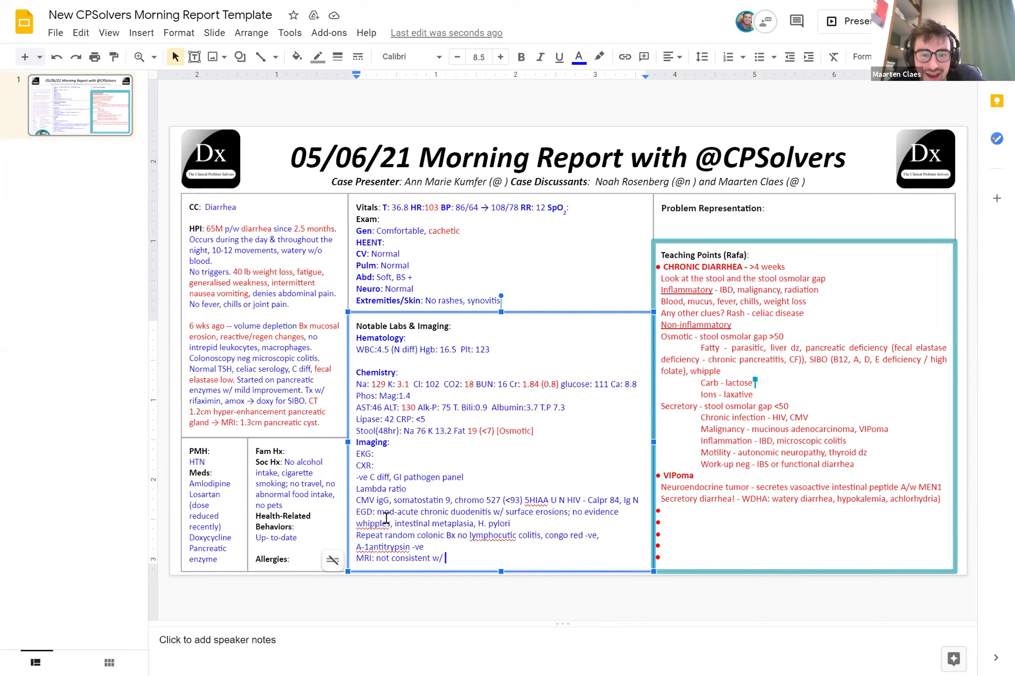
pyautogui.write('NET')
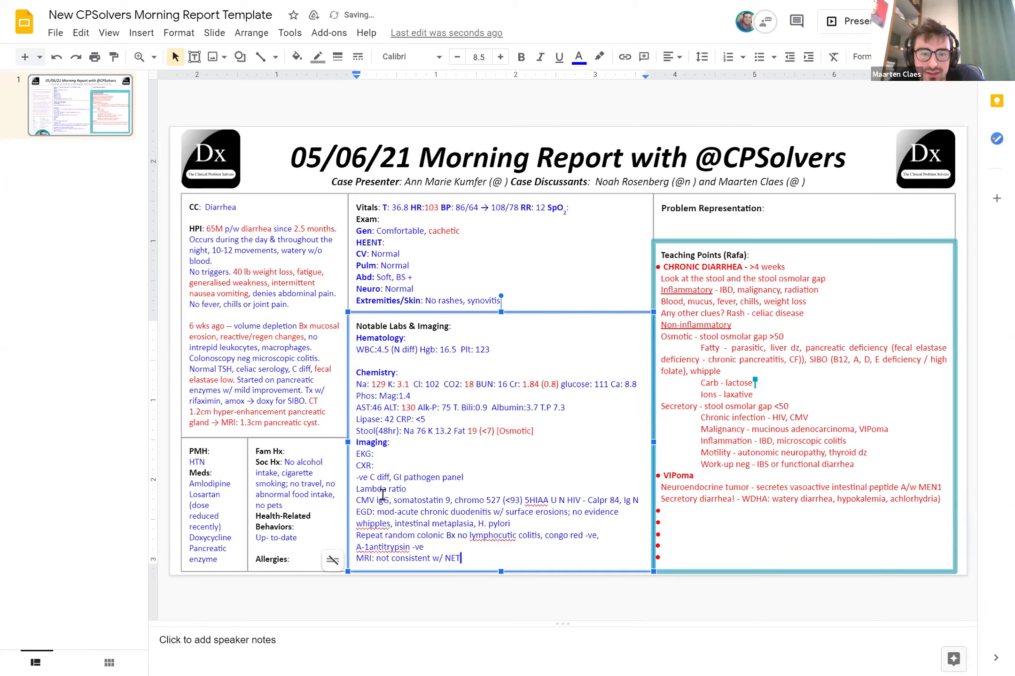
pyautogui.moveTo(369, 465); pyautogui.dragTo(357, 454)
pyautogui.press('BackSpace')
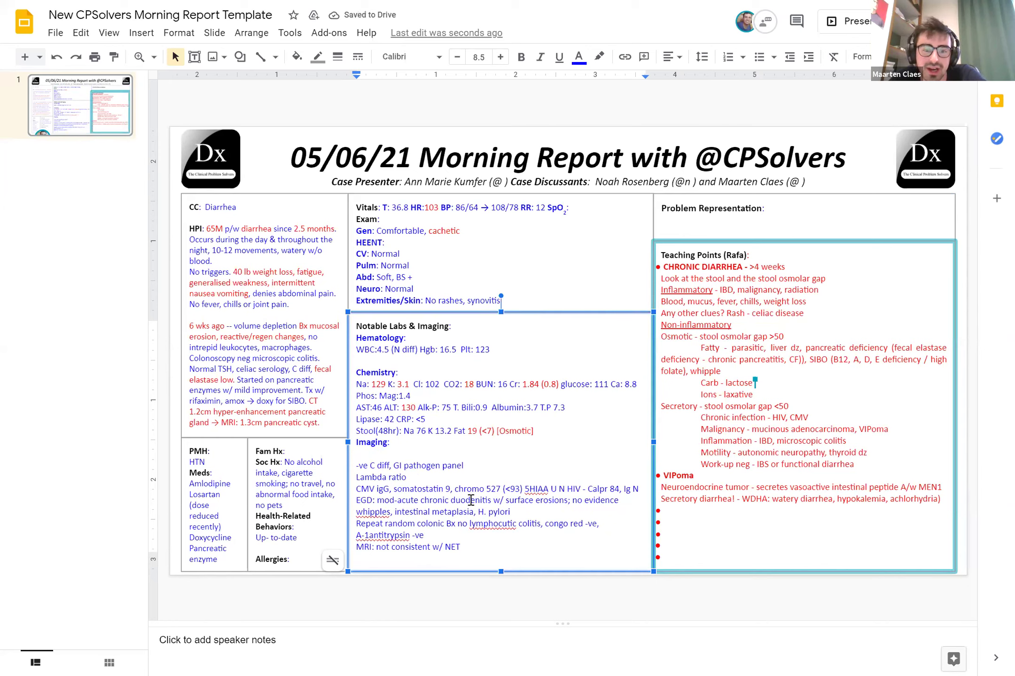
# Make the chromo 527 (<93) chromogranin result red
pyautogui.moveTo(454, 489); pyautogui.dragTo(522, 490)
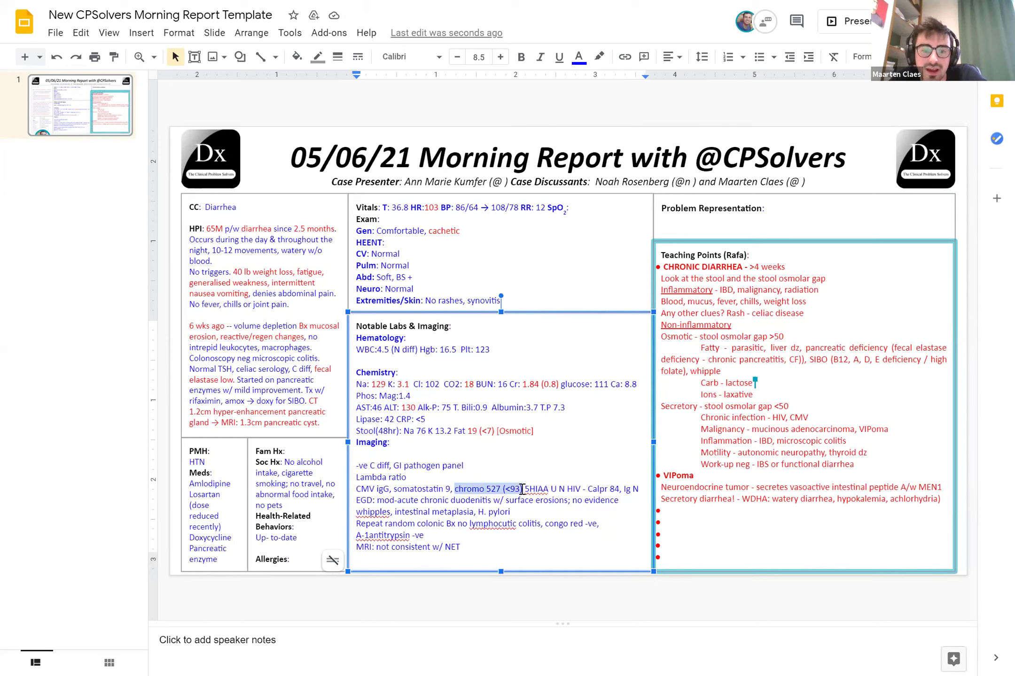
pyautogui.click(579, 57)
pyautogui.click(600, 186)
pyautogui.click(488, 544)
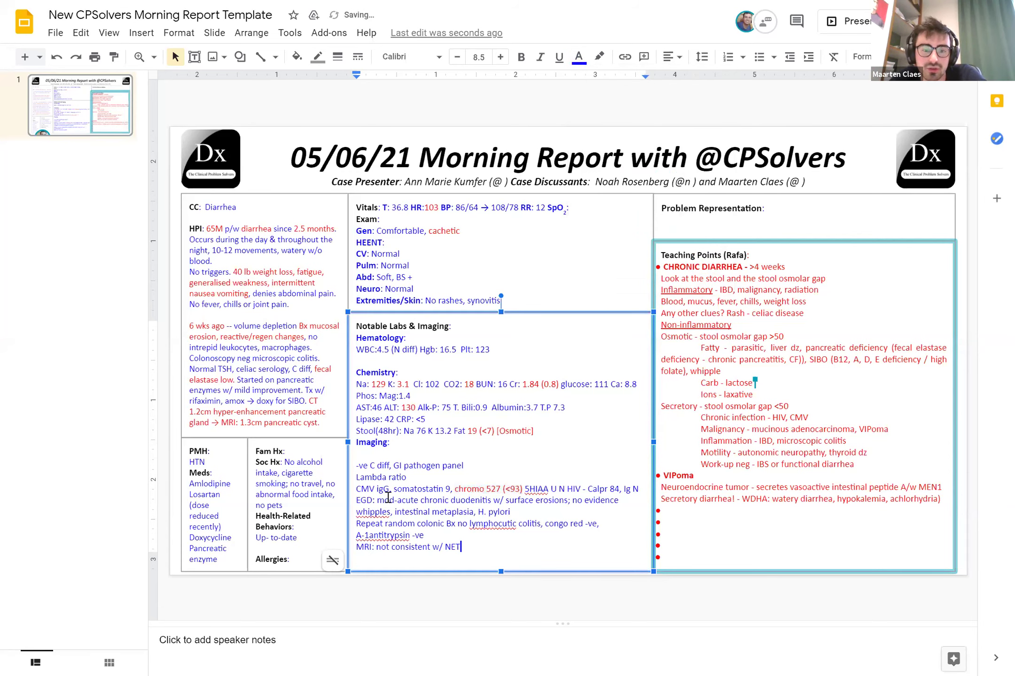
# Colour the EGD finding red and add 'gastritis' after H. pylori
pyautogui.moveTo(378, 500); pyautogui.dragTo(566, 499)
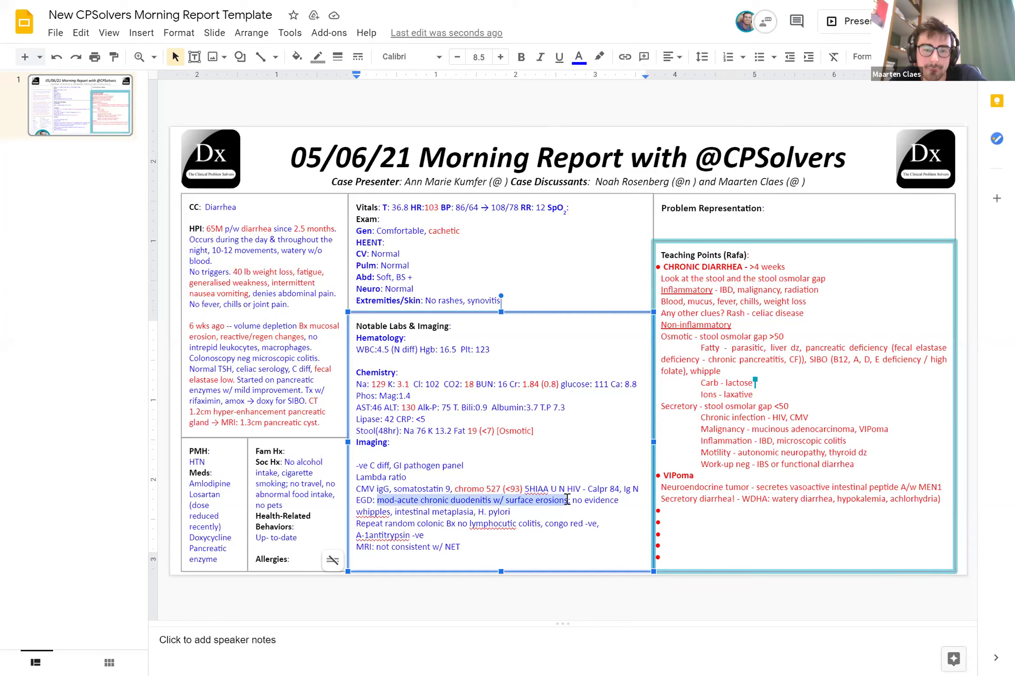
pyautogui.click(578, 57)
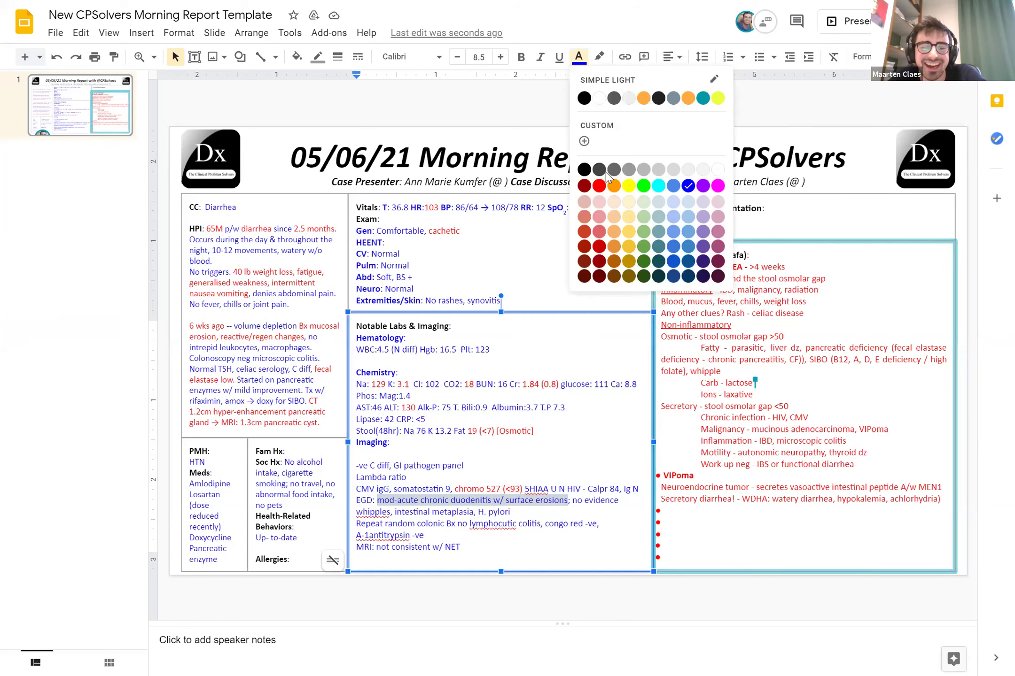
pyautogui.click(599, 187)
pyautogui.click(518, 516)
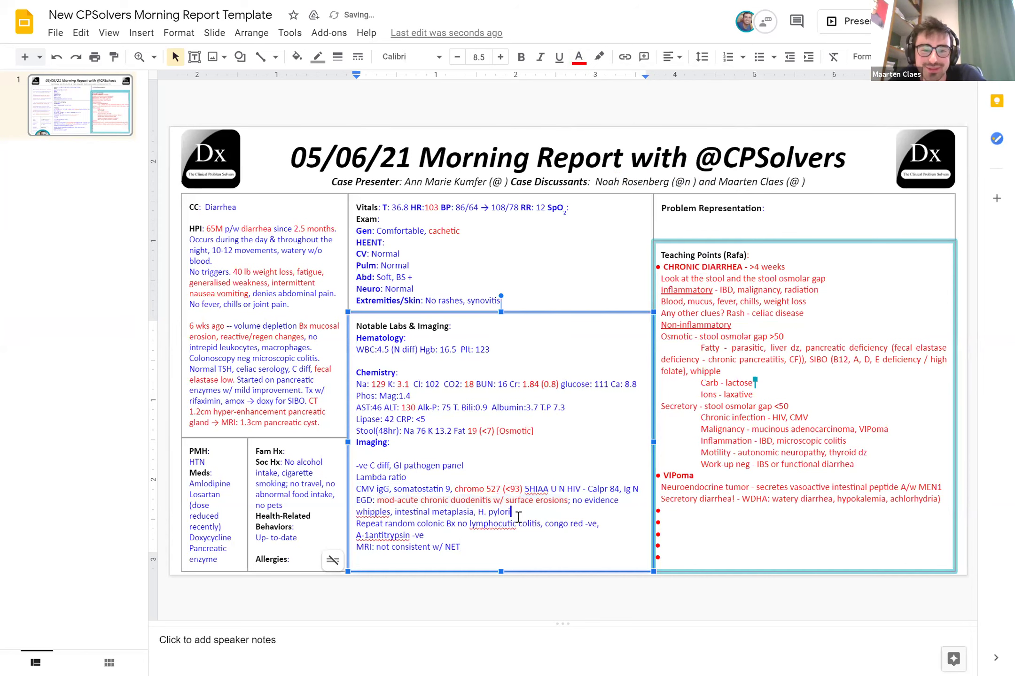
pyautogui.write('gastritis')
# Correct 'lymphocutic' to 'lymphocytic' and shorten 'A-1antitrypsin' to 'AAT'
pyautogui.click(507, 524)
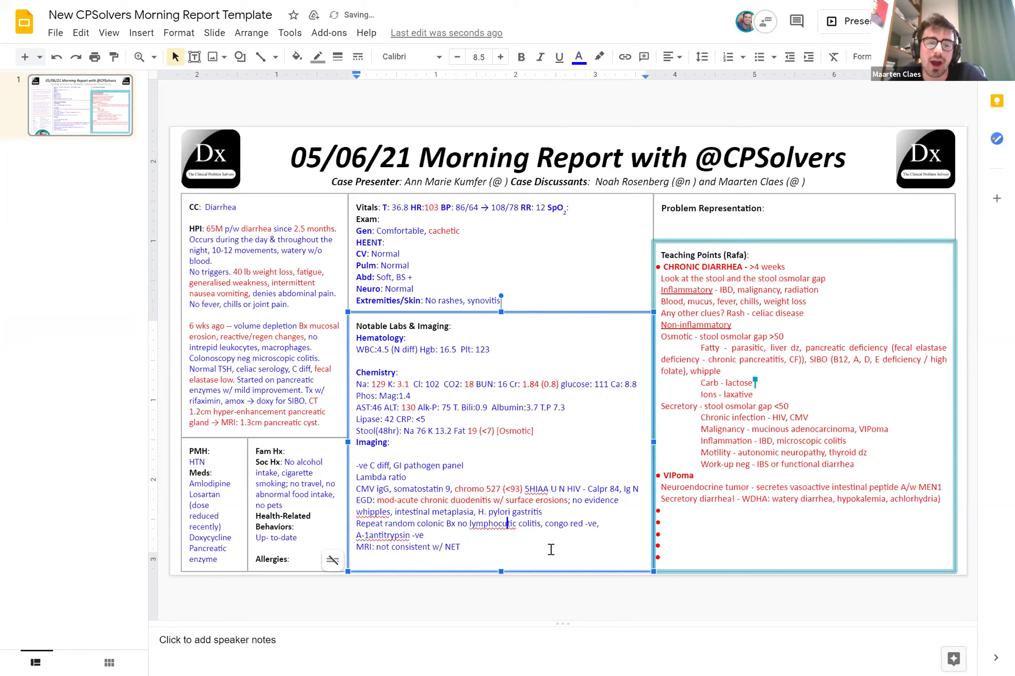
pyautogui.press('BackSpace')
pyautogui.write('y')
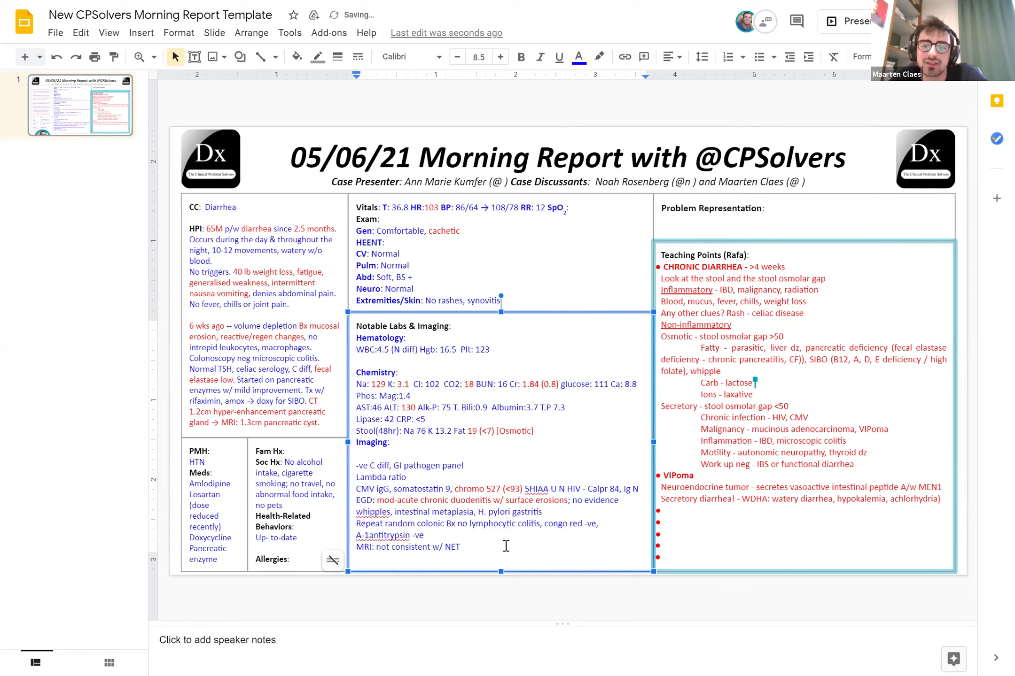
pyautogui.click(462, 547)
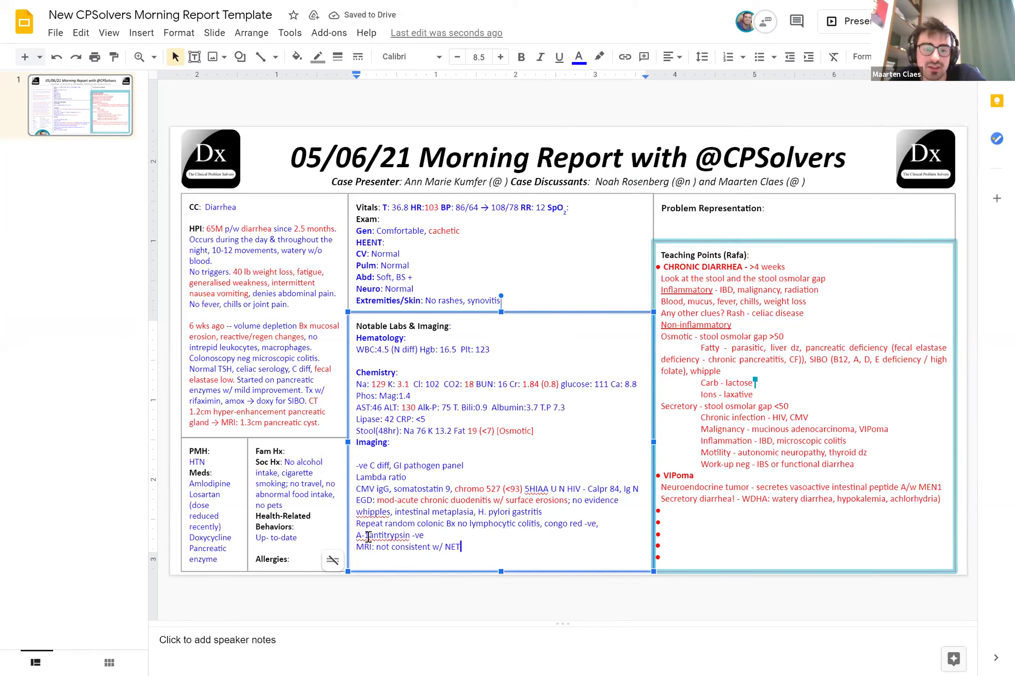
pyautogui.click(400, 535)
pyautogui.press('Delete')
pyautogui.press('Delete')
pyautogui.press('Delete')
pyautogui.press('BackSpace')
pyautogui.press('BackSpace')
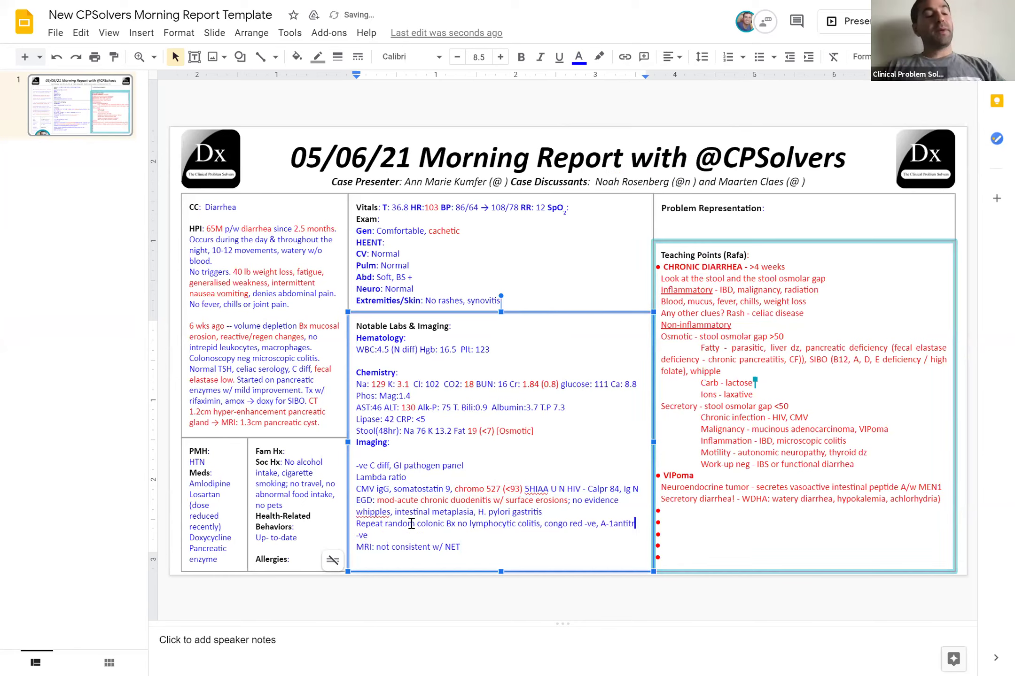
pyautogui.press('BackSpace')
pyautogui.press('BackSpace')
pyautogui.press('BackSpace')
pyautogui.press('BackSpace')
pyautogui.press('BackSpace')
pyautogui.press('BackSpace')
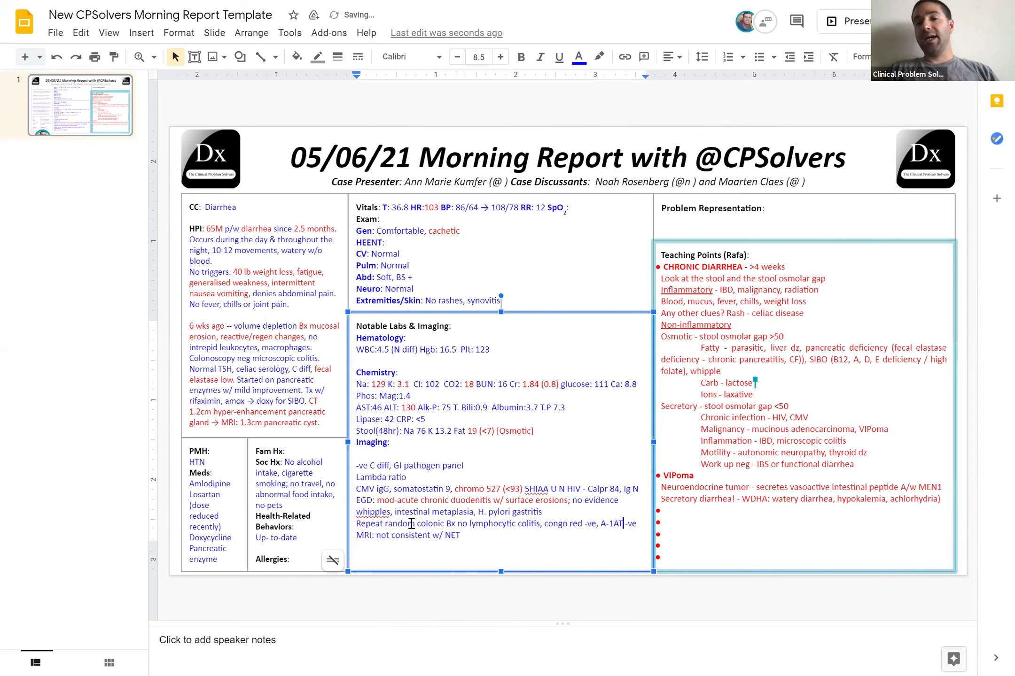
pyautogui.press('BackSpace')
pyautogui.press('BackSpace')
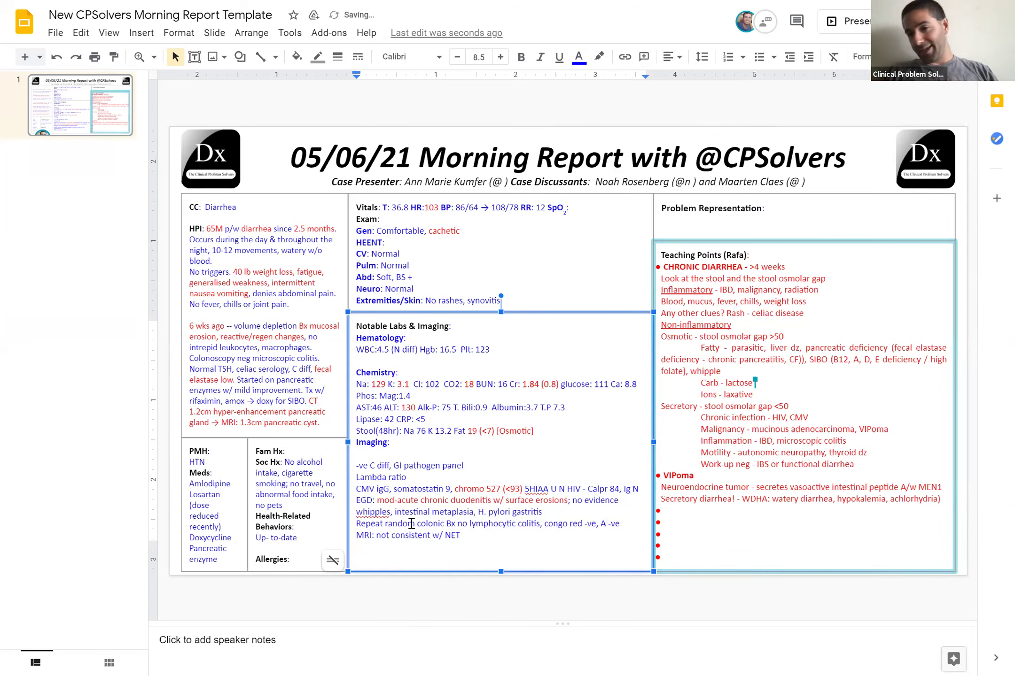
pyautogui.write('AT')
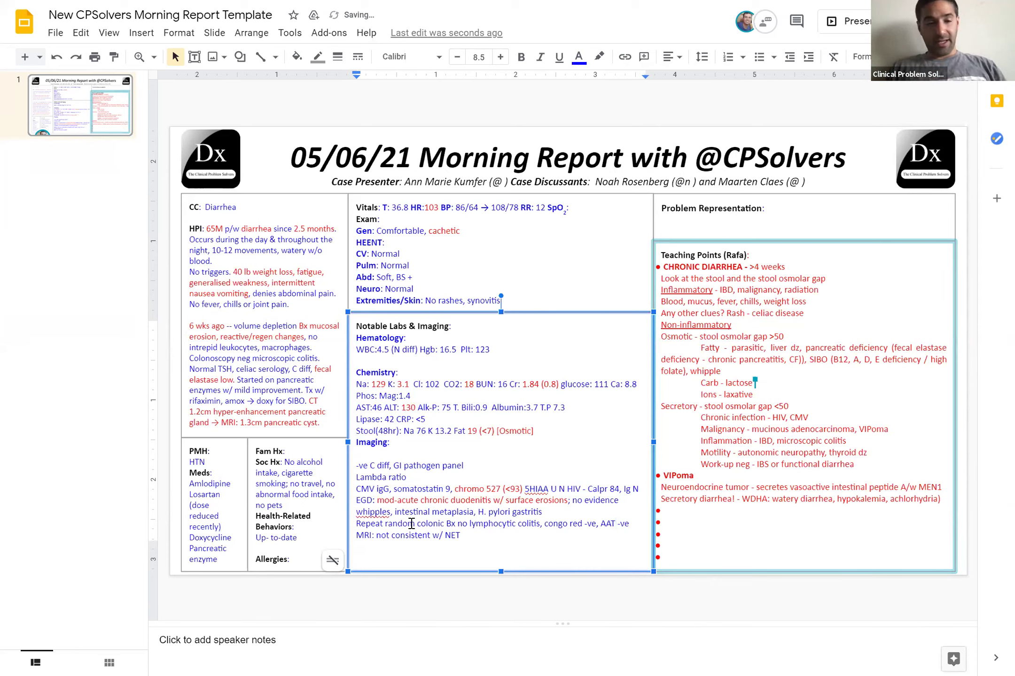
# Remove the blank line under Imaging and change '-ve C diff' to 'Negative C diff'
pyautogui.click(357, 466)
pyautogui.press('BackSpace')
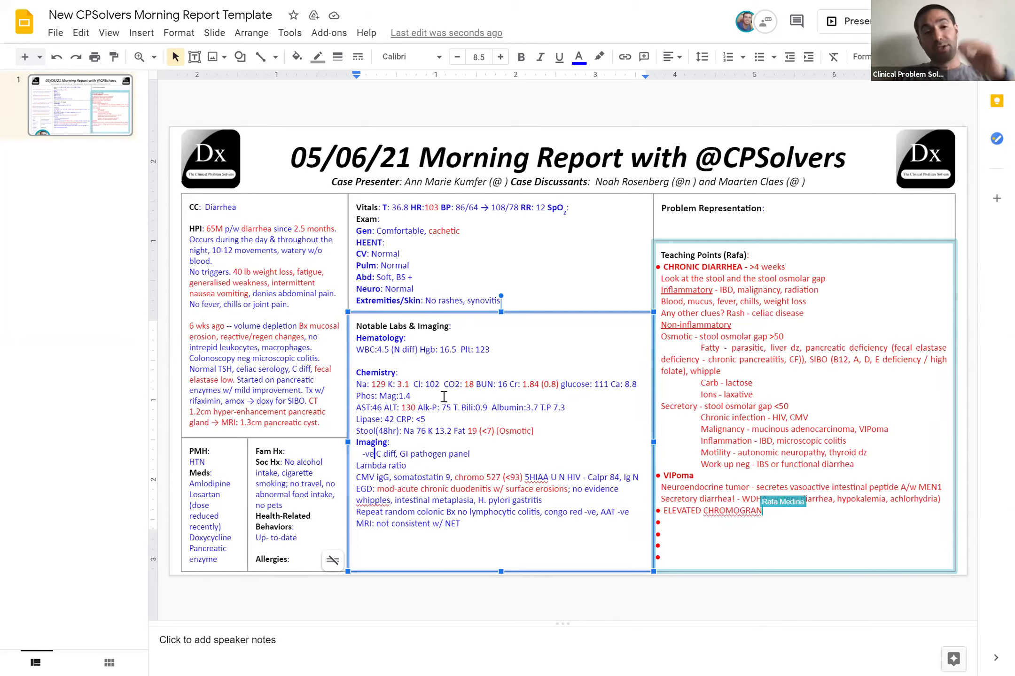
pyautogui.press('Delete')
pyautogui.press('Delete')
pyautogui.press('Delete')
pyautogui.press('Delete')
pyautogui.press('BackSpace')
pyautogui.write('Negative')
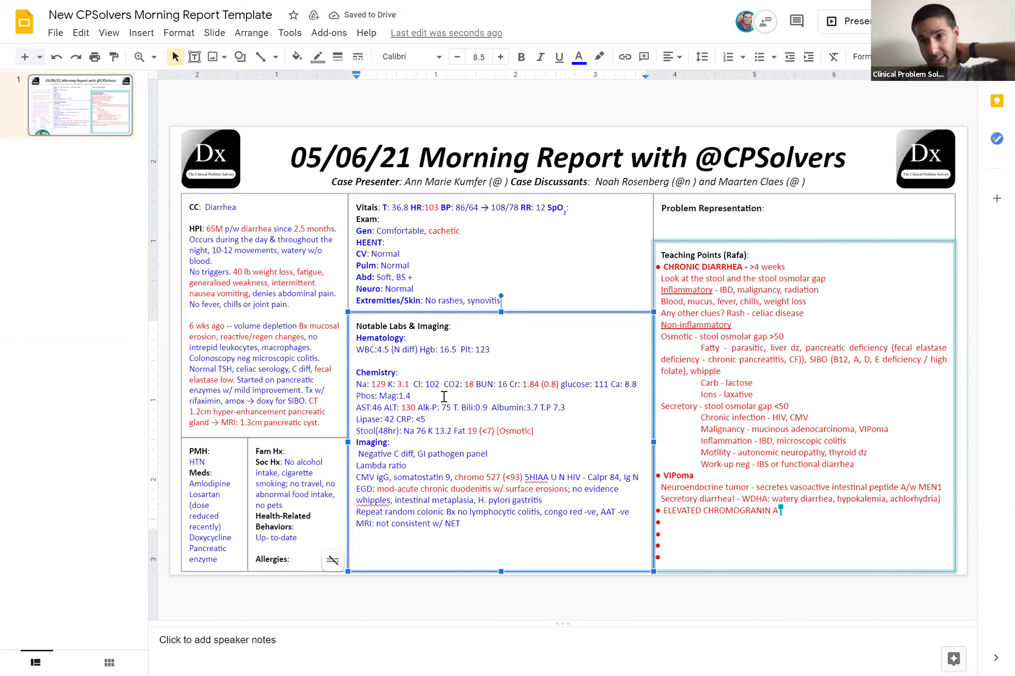
# Change whipple to 'whipple's disease,' and add 'negative Calprotectin' after HIV
pyautogui.click(386, 500)
pyautogui.press('BackSpace')
pyautogui.write('s')
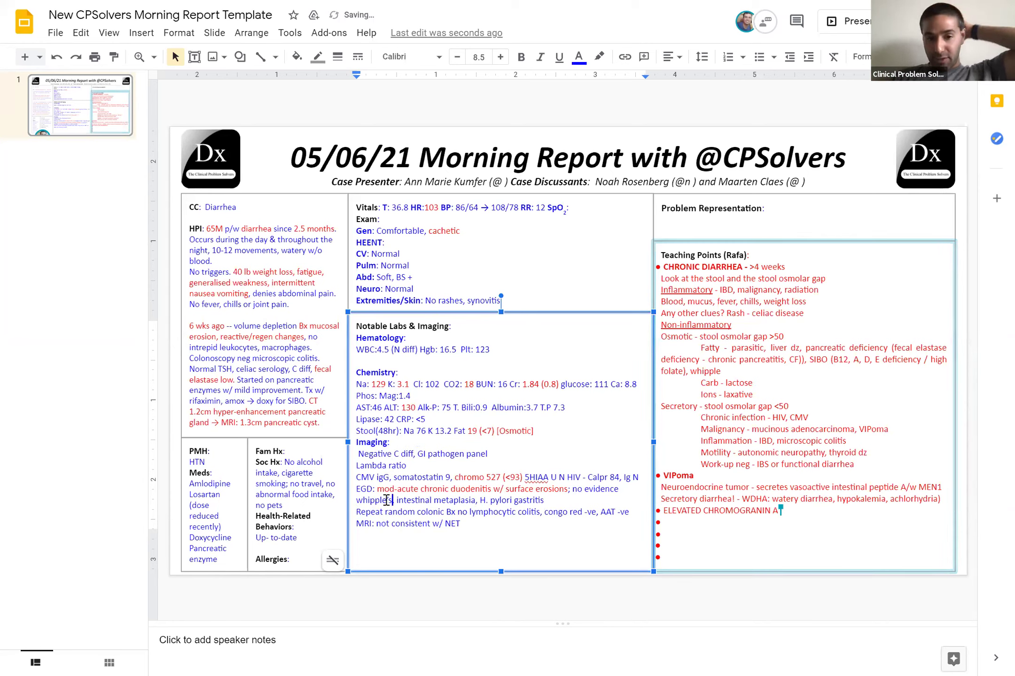
pyautogui.write(' disease')
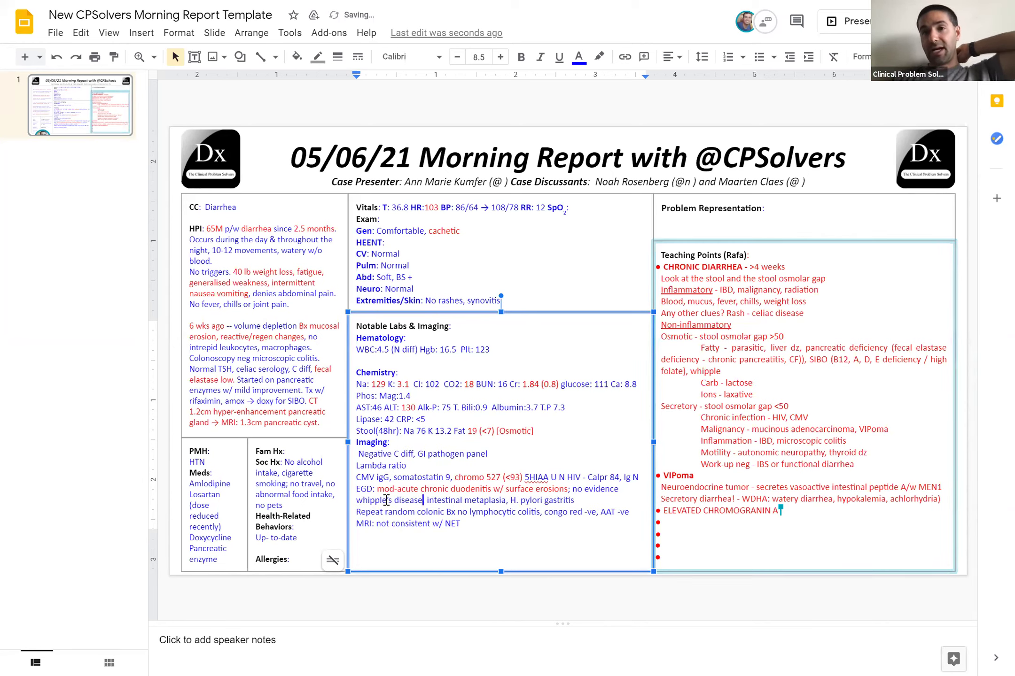
pyautogui.write(',')
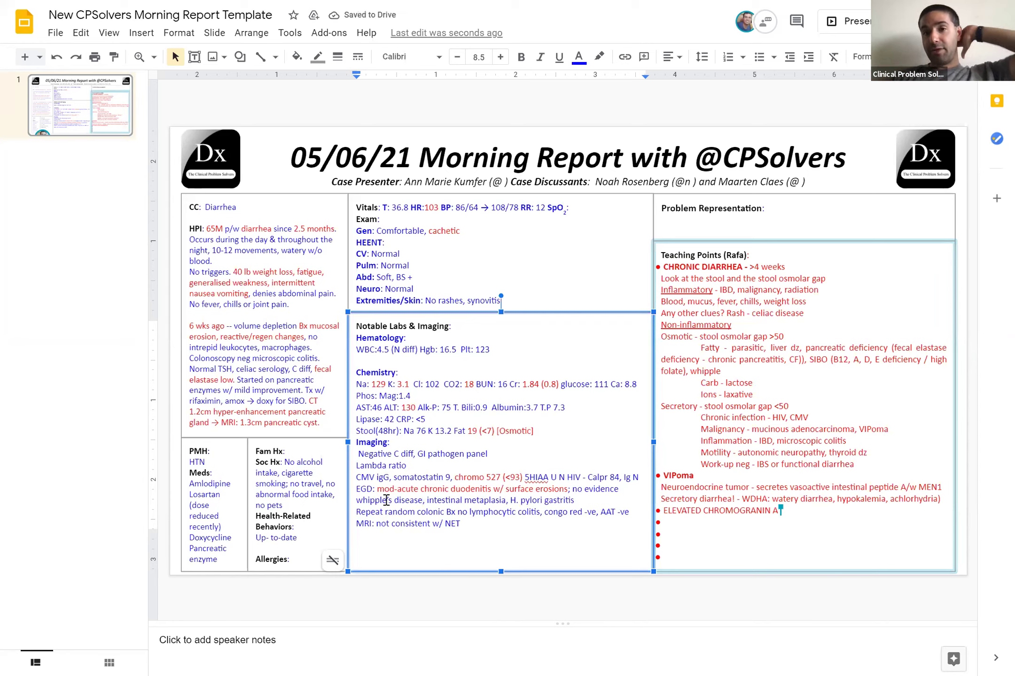
pyautogui.click(588, 476)
pyautogui.press('BackSpace')
pyautogui.press('BackSpace')
pyautogui.write('negative')
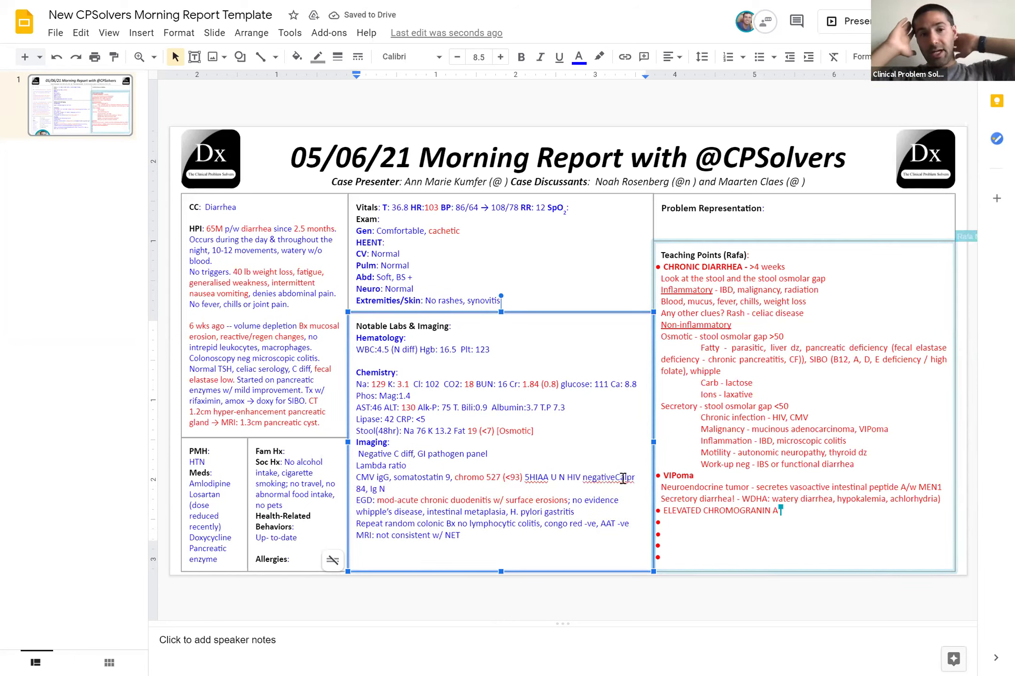
pyautogui.write('Calprotectin')
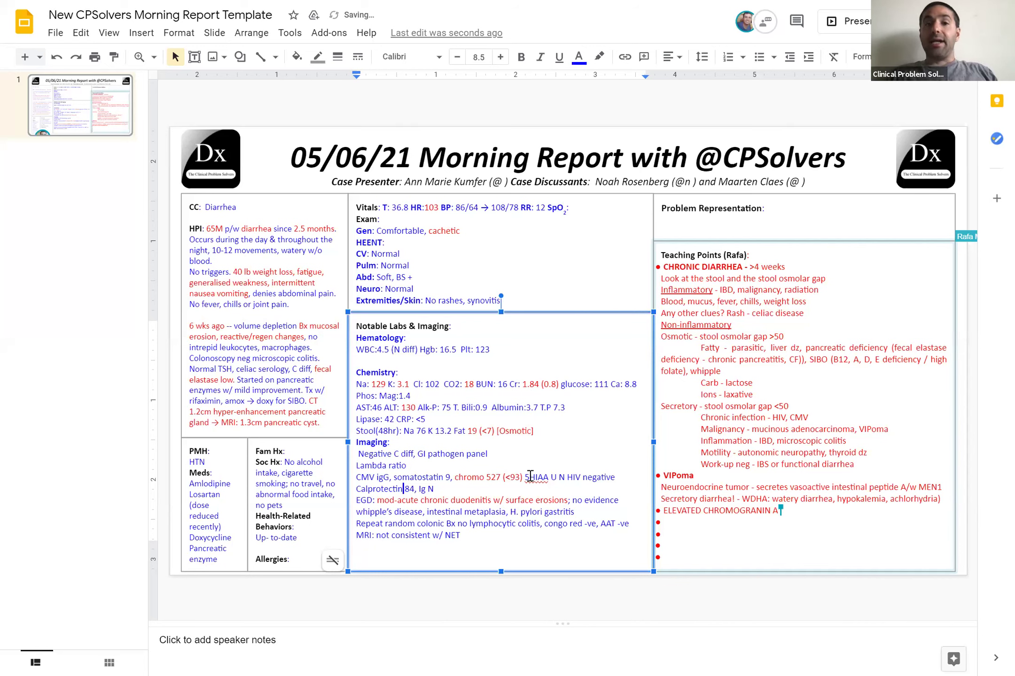
# Write 'Urine 5-HIAA' in place of the stray U and colour it blue
pyautogui.click(556, 478)
pyautogui.press('BackSpace')
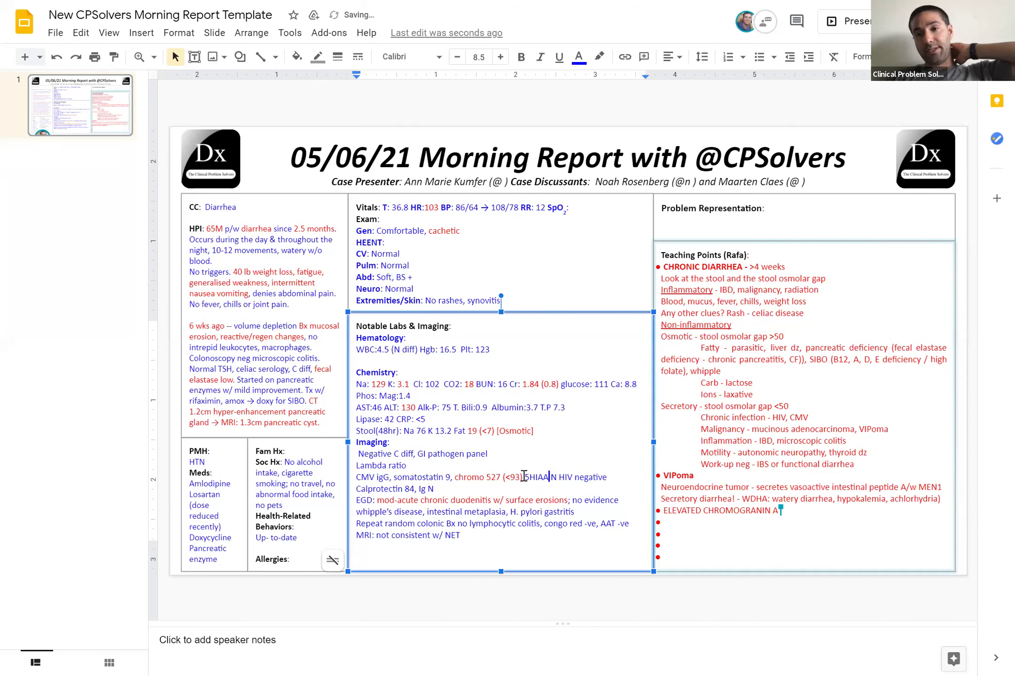
pyautogui.write('Urine')
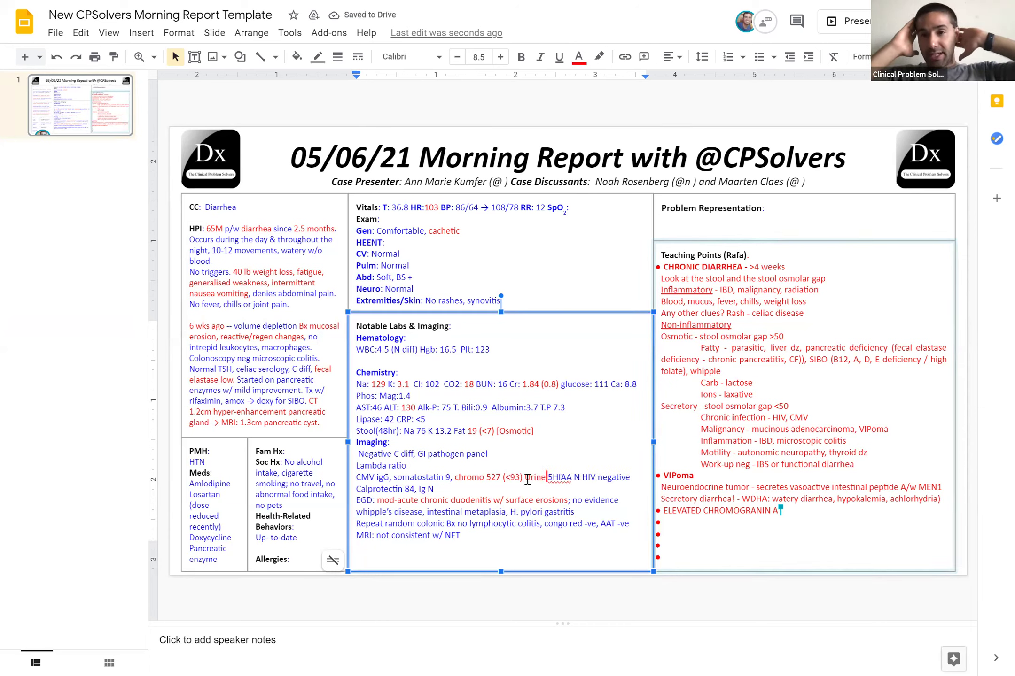
pyautogui.moveTo(525, 478); pyautogui.dragTo(572, 479)
pyautogui.click(578, 56)
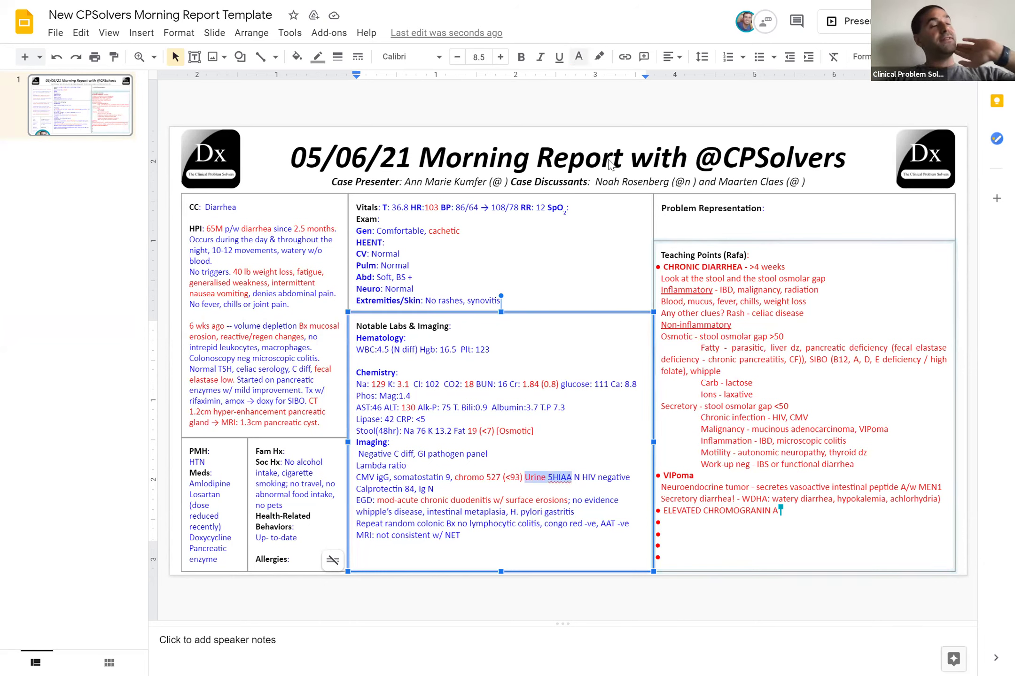
pyautogui.click(688, 187)
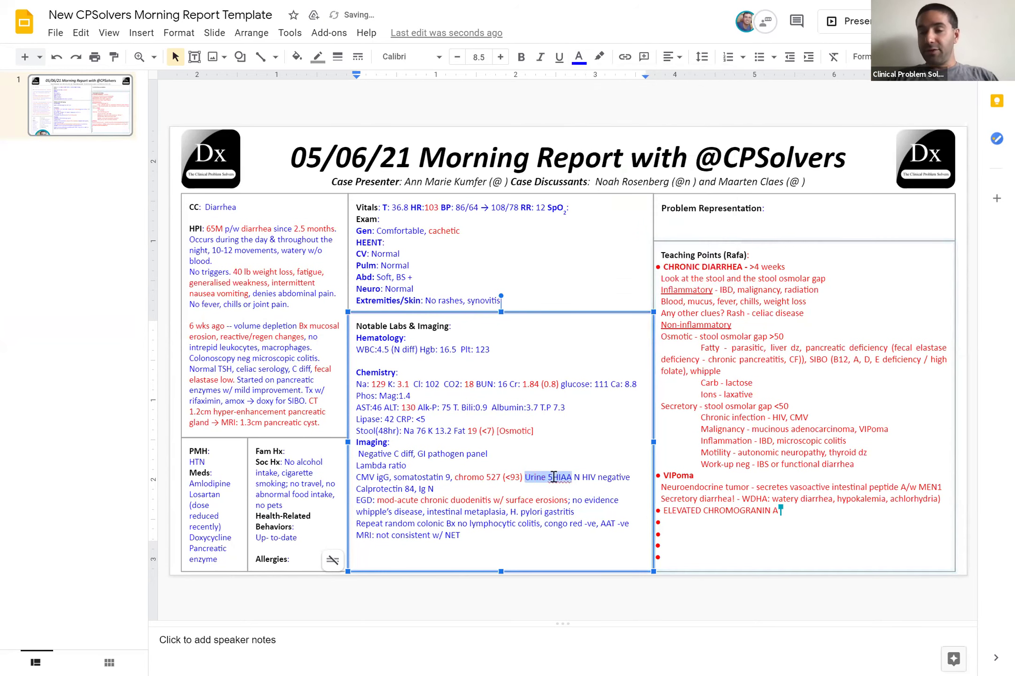
pyautogui.click(554, 478)
pyautogui.write('-')
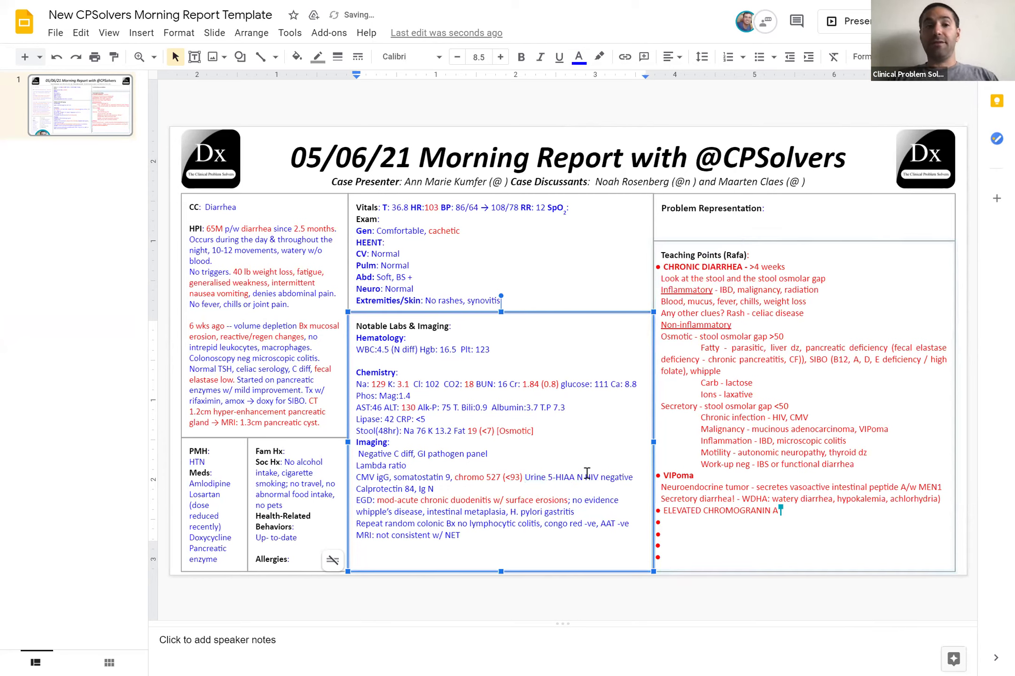
pyautogui.write(';')
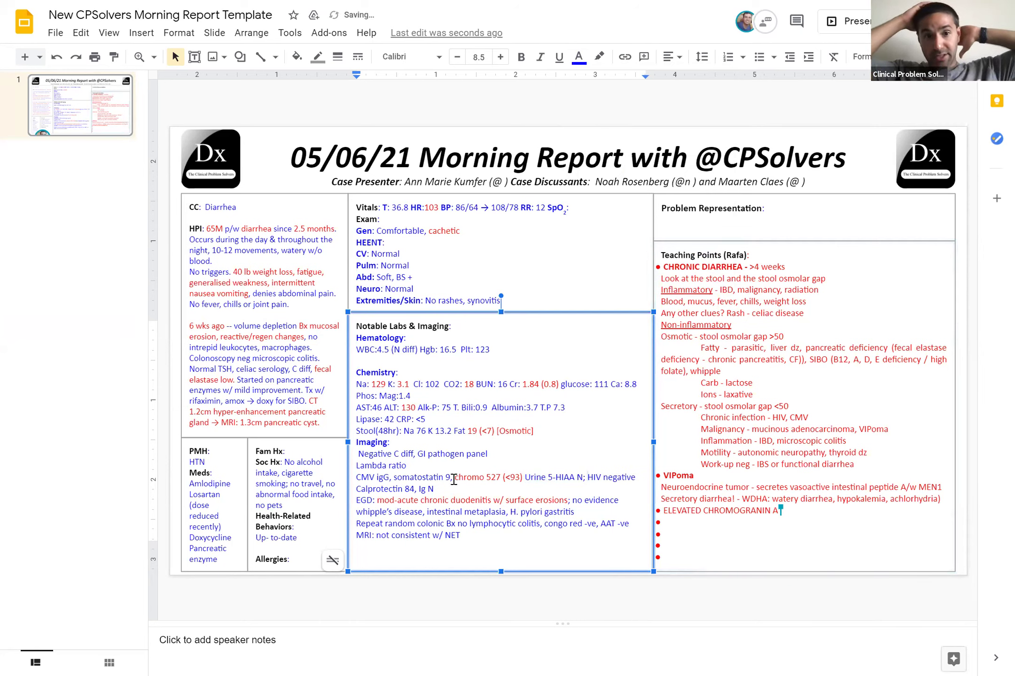
# Add a semicolon after somatostatin 9 and change 'igG' to 'IgG+M'
pyautogui.click(453, 478)
pyautogui.write(';')
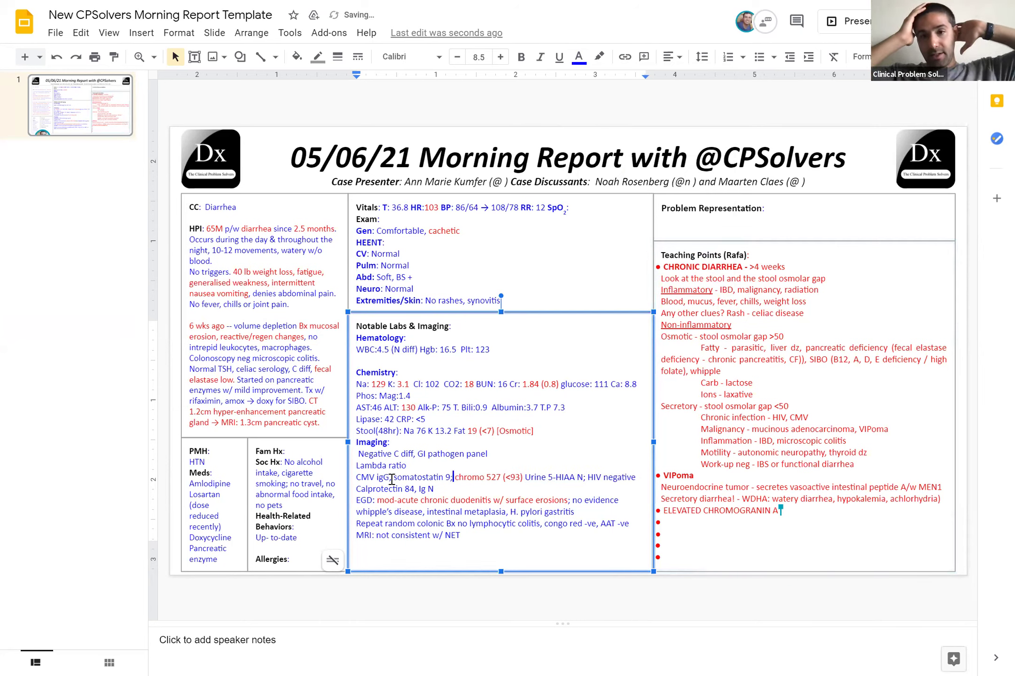
pyautogui.write(';')
pyautogui.press('Left')
pyautogui.press('Left')
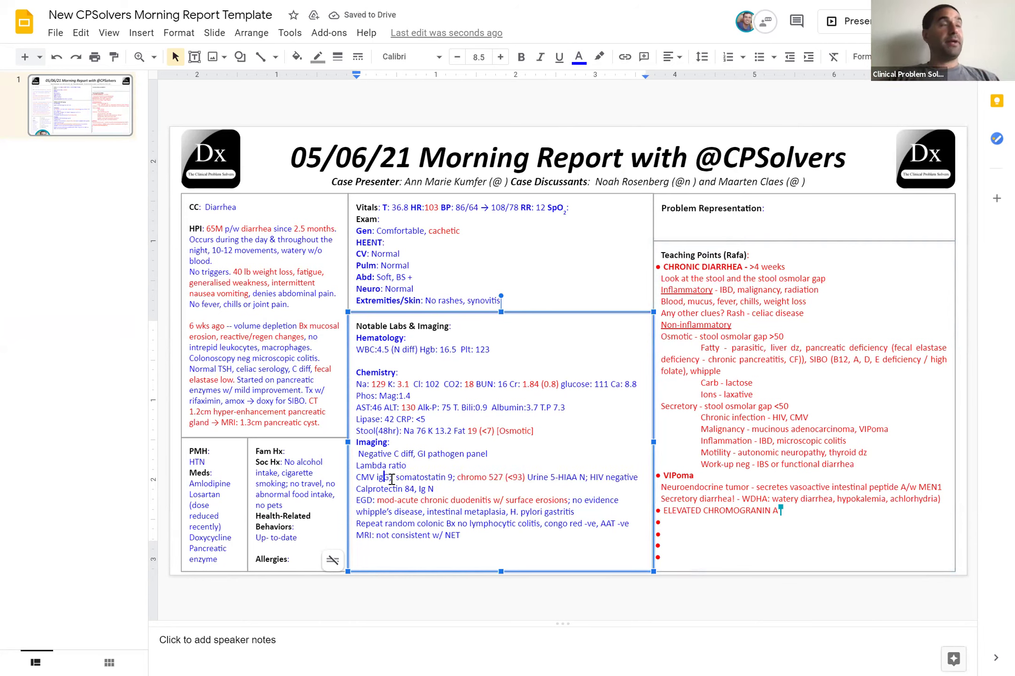
pyautogui.press('Delete')
pyautogui.write('I')
pyautogui.press('Right')
pyautogui.press('Right')
pyautogui.write('+')
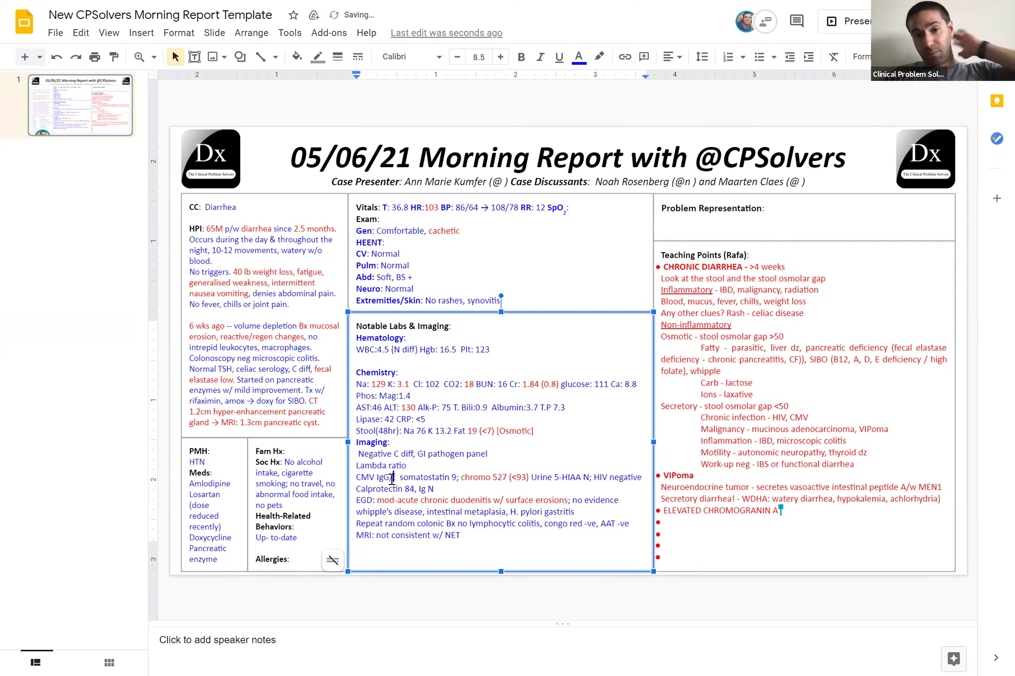
pyautogui.write('M')
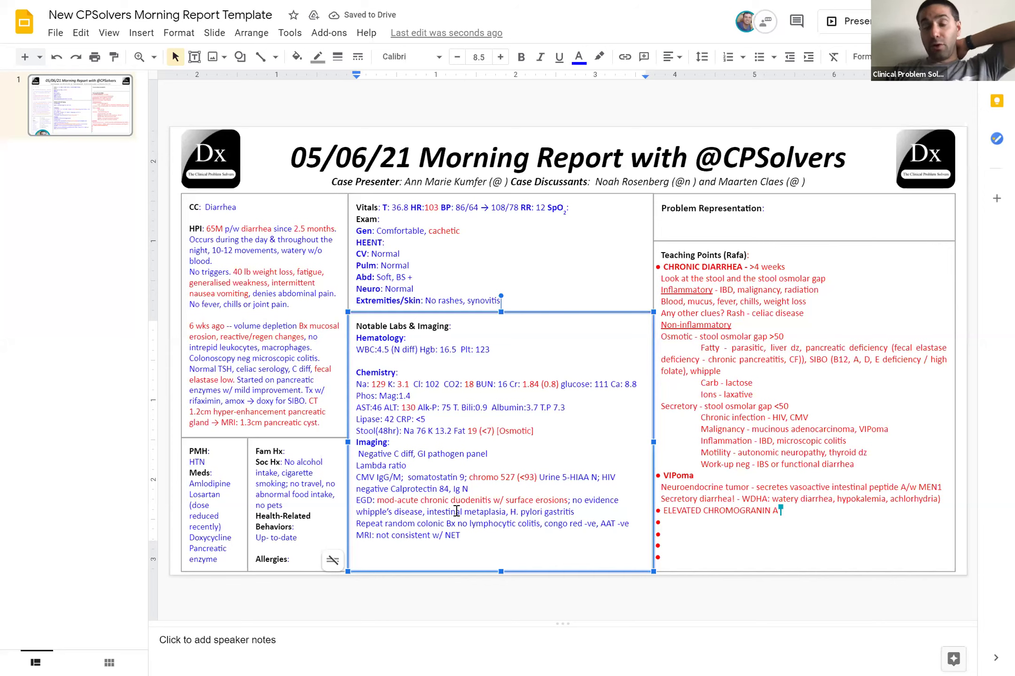
# Remove the space before Negative, add a colon after Bx, and capitalise 'N' before lymphocytic
pyautogui.click(367, 454)
pyautogui.press('Home')
pyautogui.press('Delete')
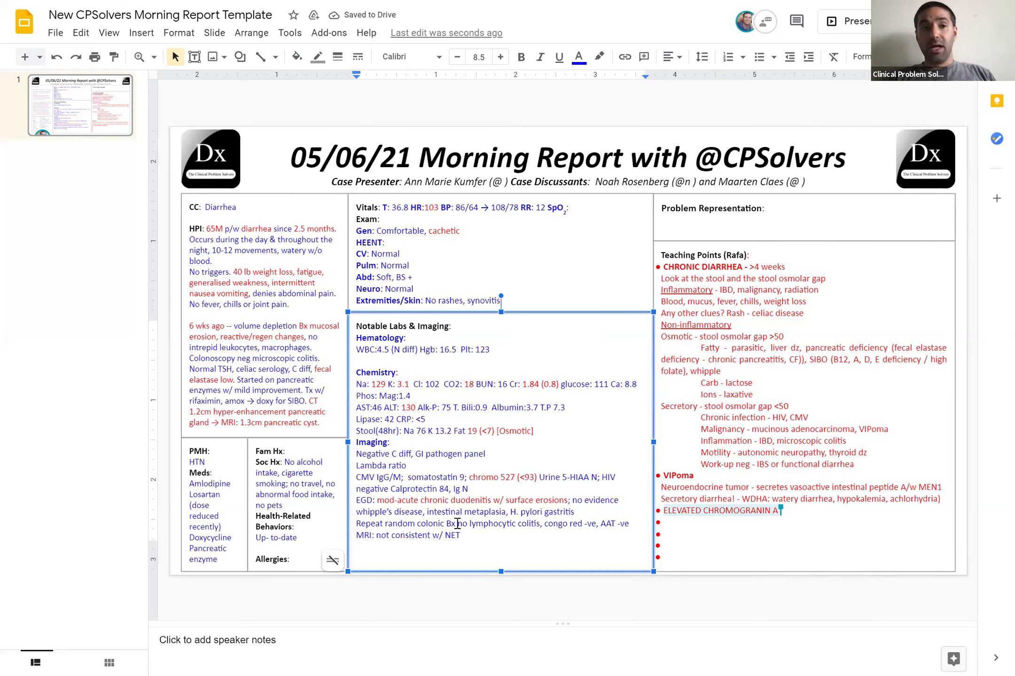
pyautogui.click(455, 524)
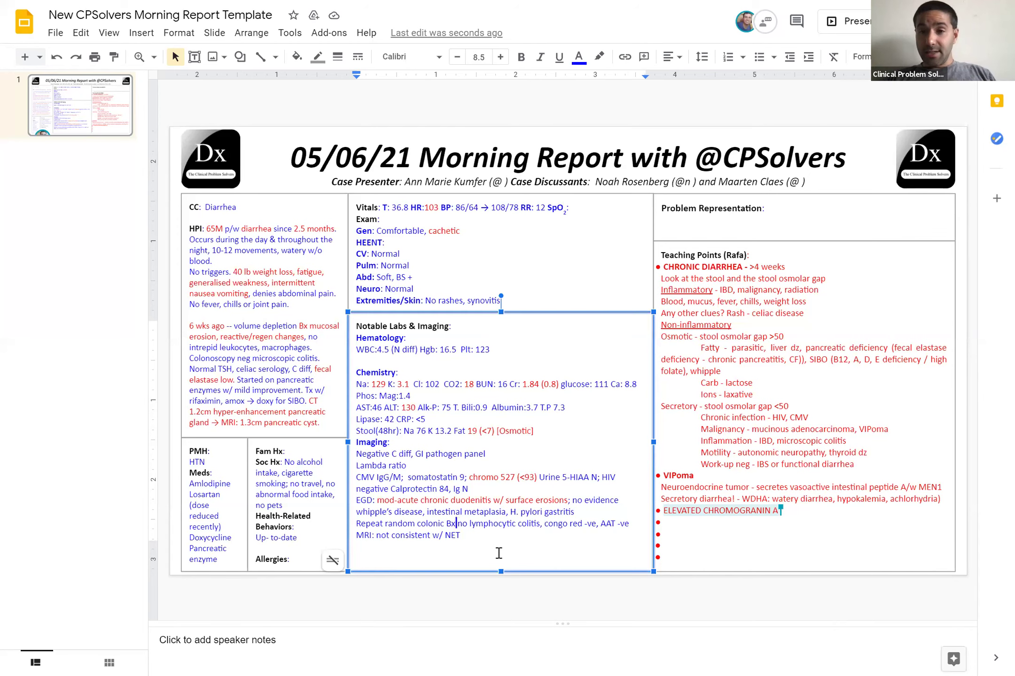
pyautogui.write(':')
pyautogui.press('BackSpace')
pyautogui.write('N')
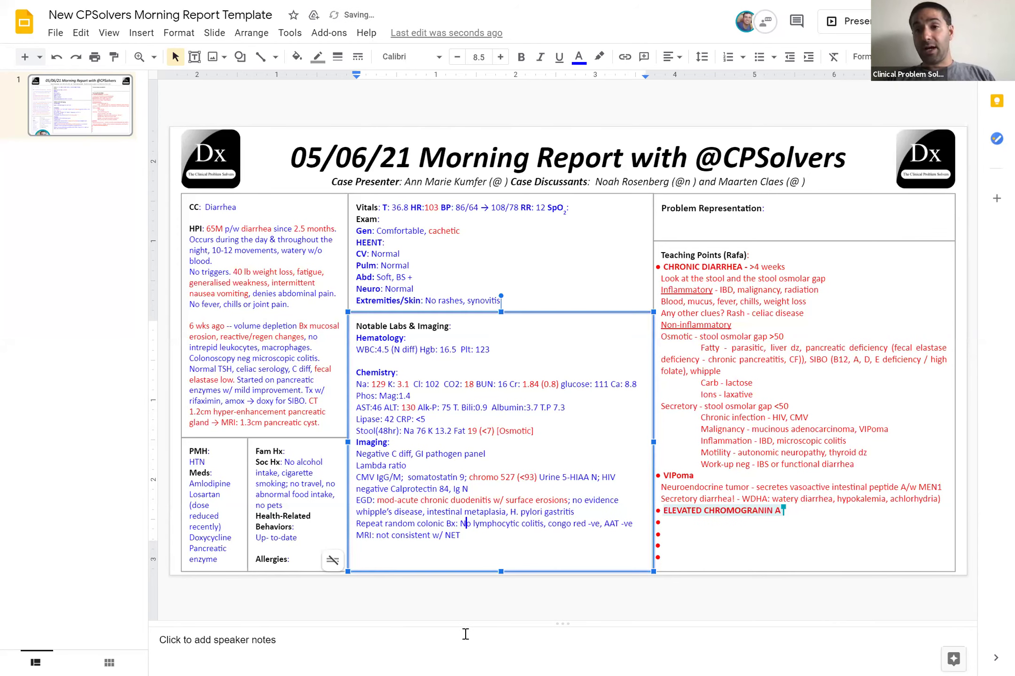
pyautogui.click(465, 634)
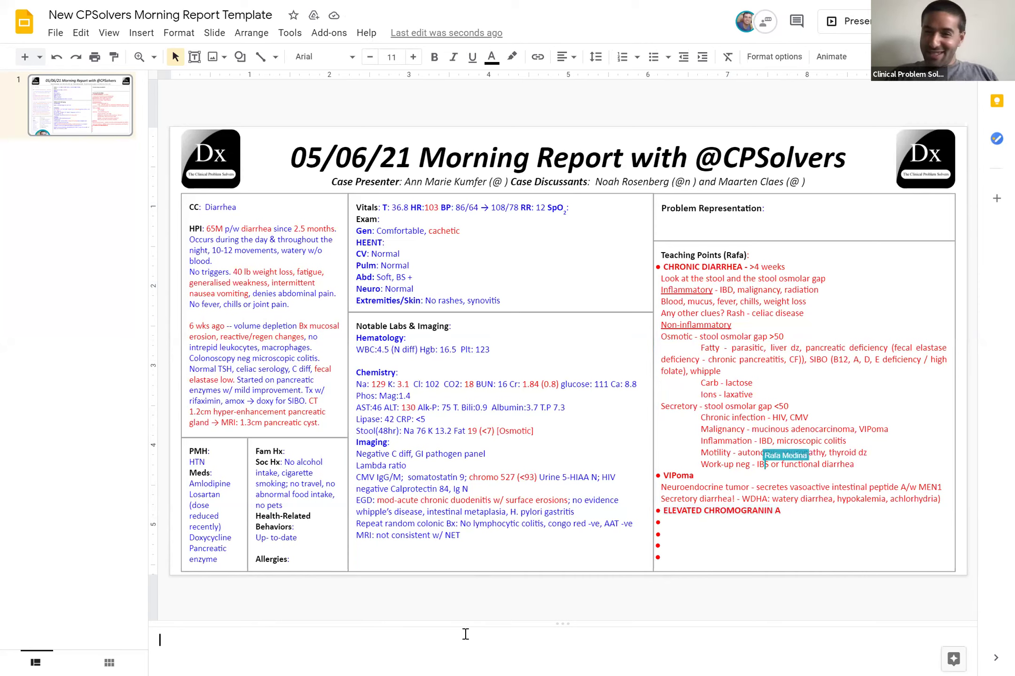
# Add a 'Hospital Course:' line below the MRI finding
pyautogui.click(475, 533)
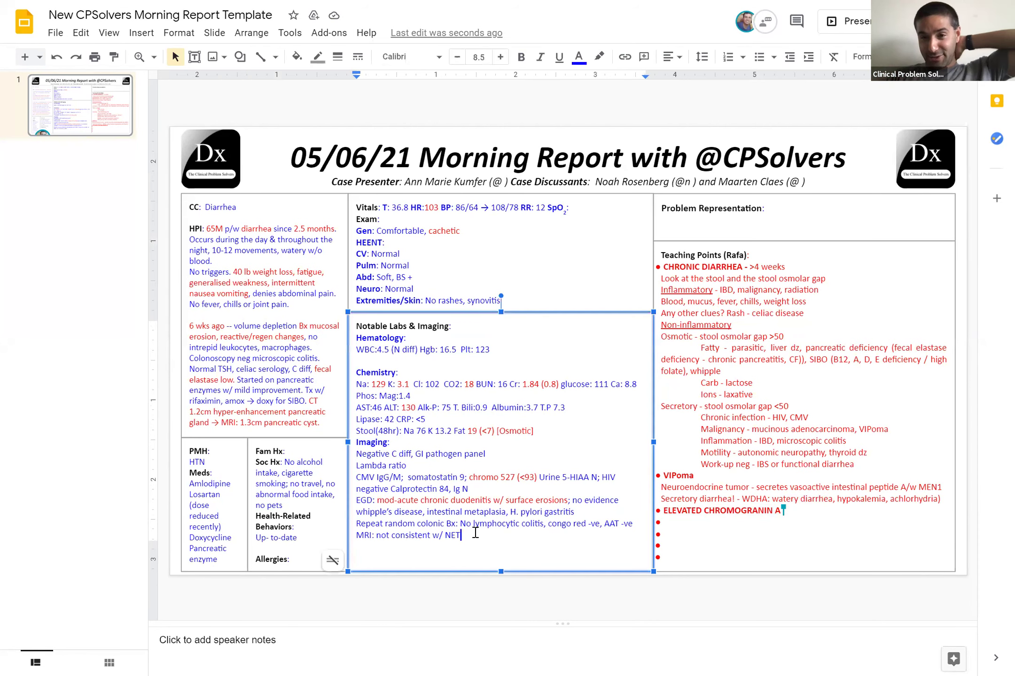
pyautogui.press('Return')
pyautogui.write('Hos')
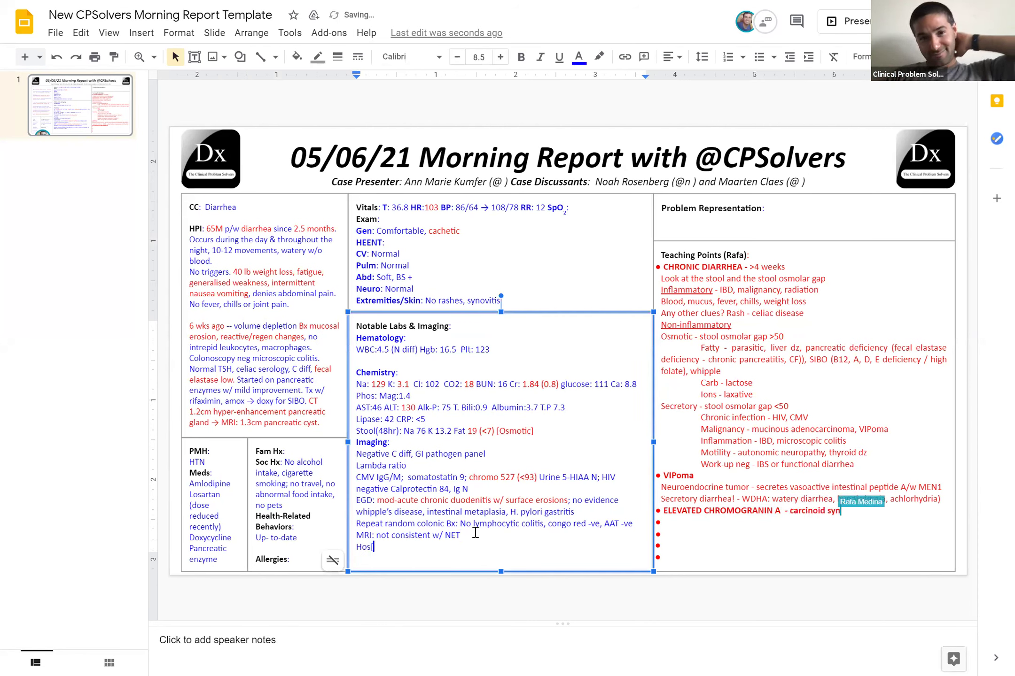
pyautogui.write('pital Course')
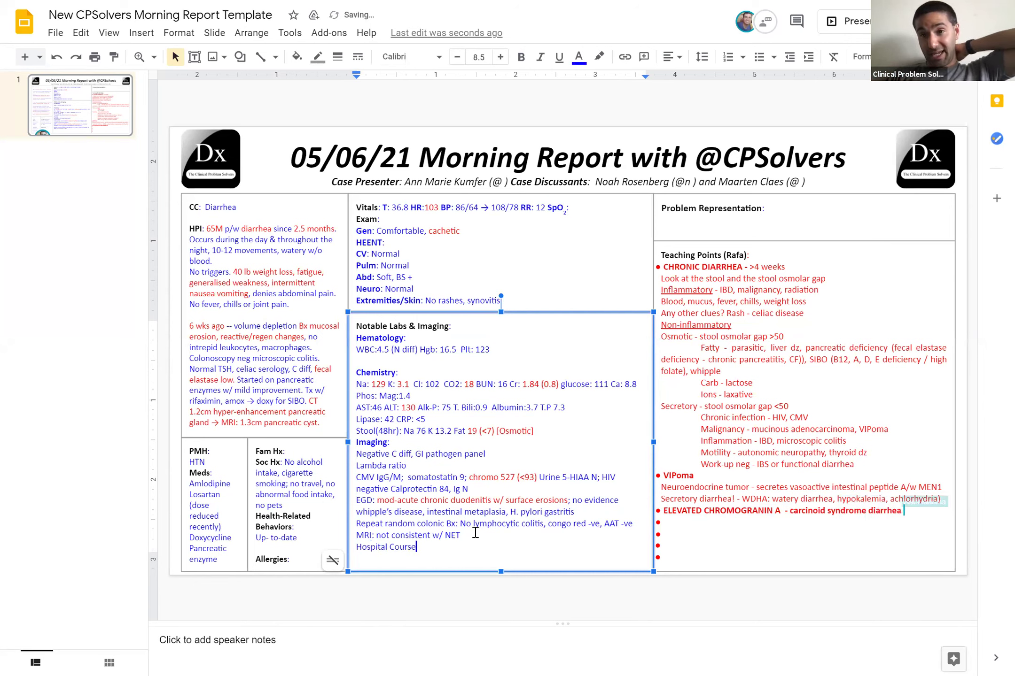
pyautogui.write(':')
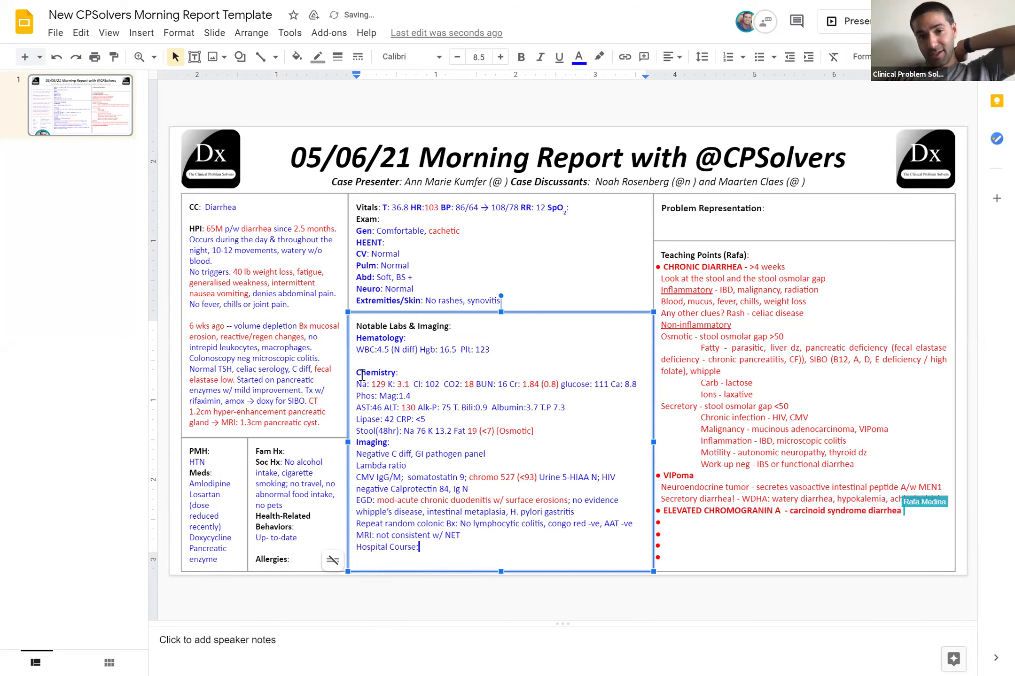
# Delete the blank line above Chemistry and bold the 'Hospital Course:' heading
pyautogui.click(359, 375)
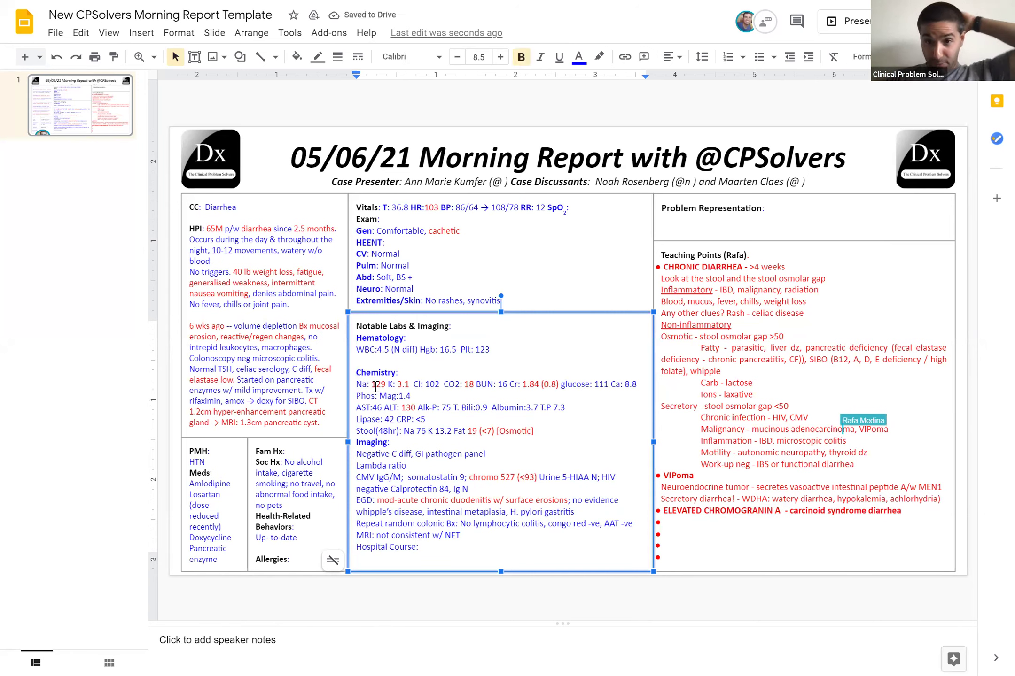
pyautogui.press('BackSpace')
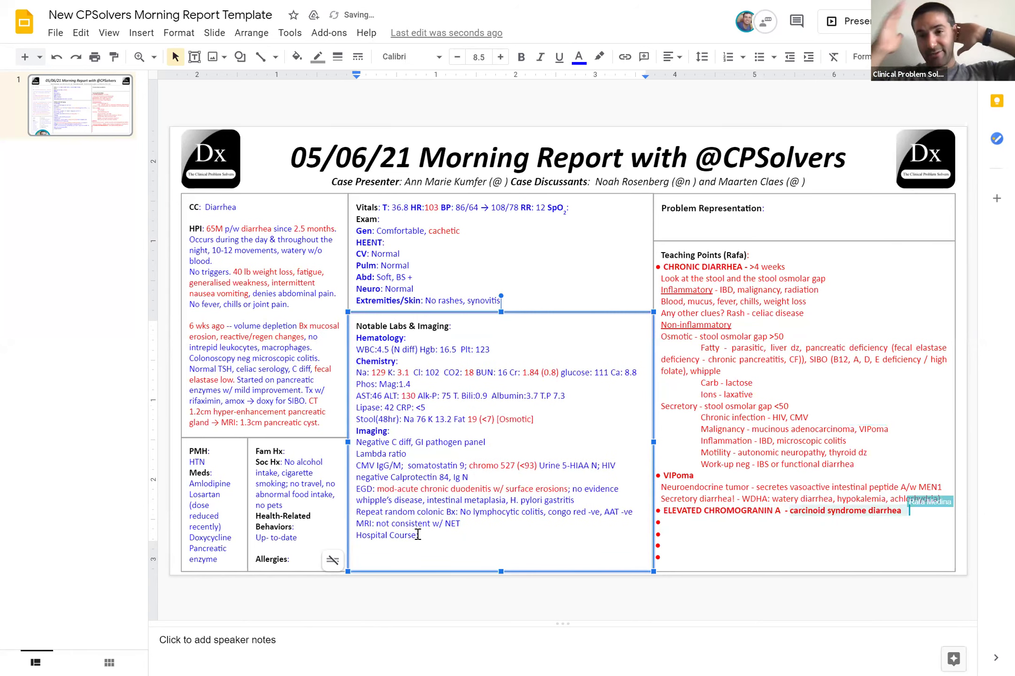
pyautogui.tripleClick(358, 535)
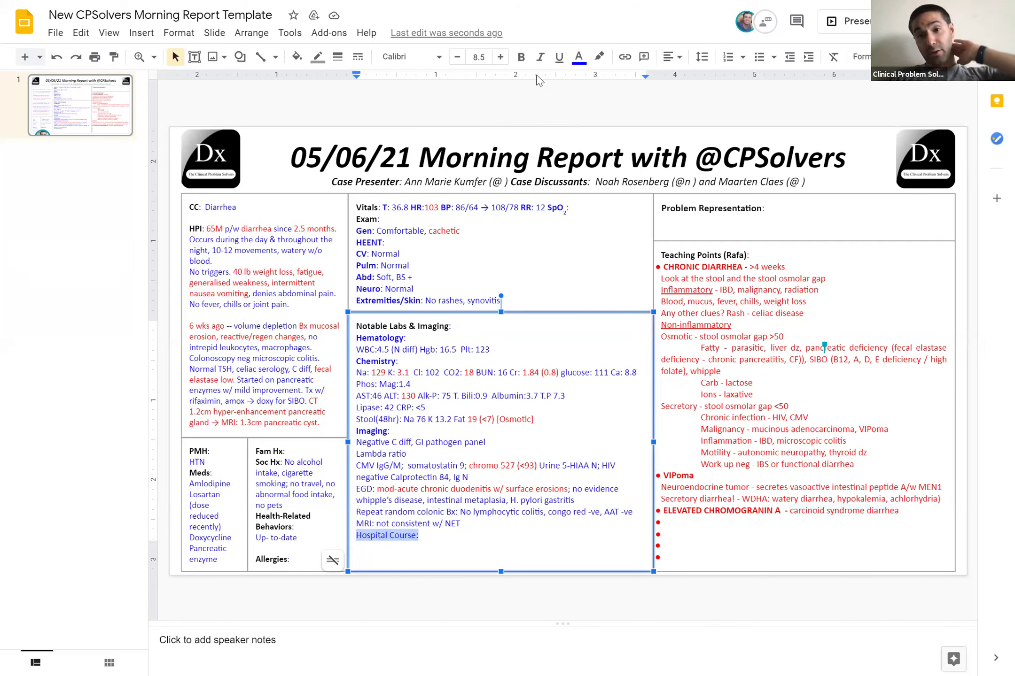
pyautogui.click(521, 58)
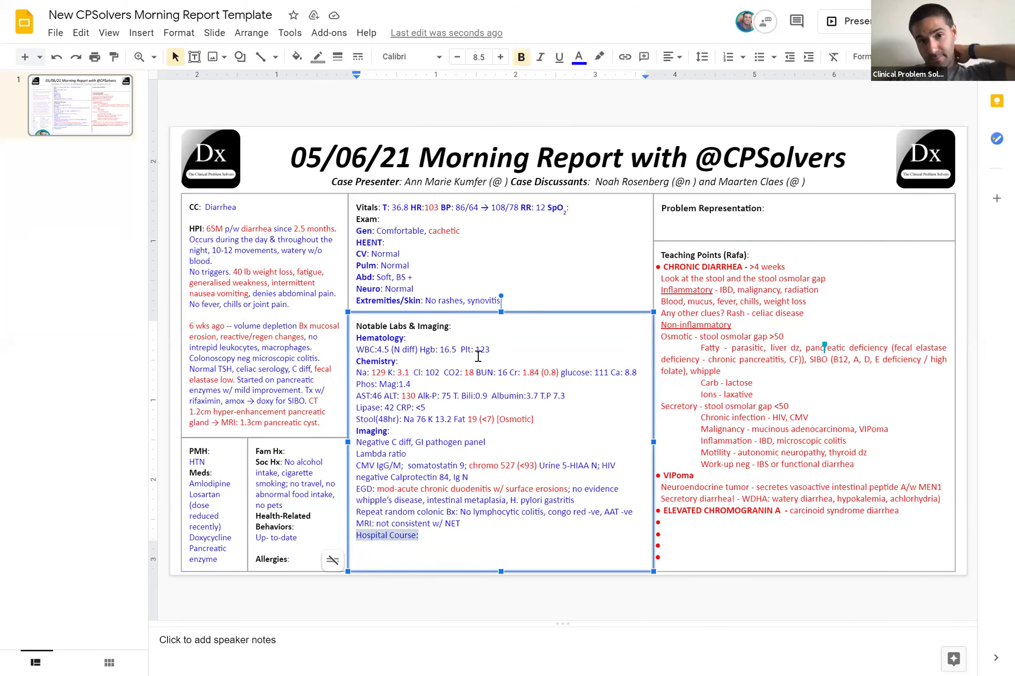
pyautogui.click(431, 523)
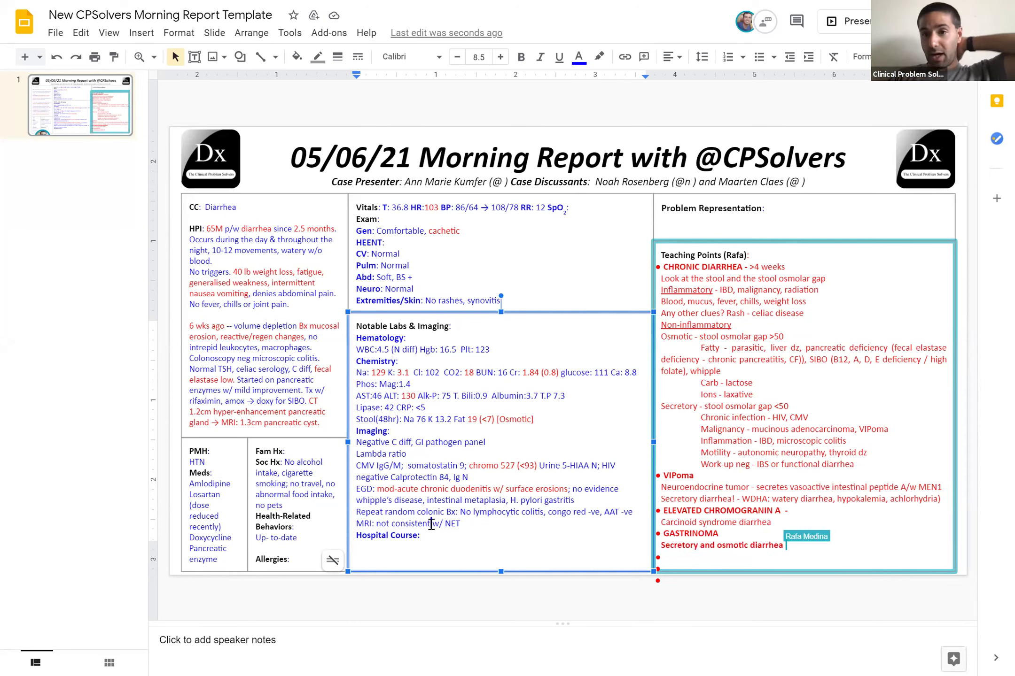
# Write 'Continuous diarrhea w/ no improvement' in plain text after the 'Hospital Course:' heading
pyautogui.click(427, 534)
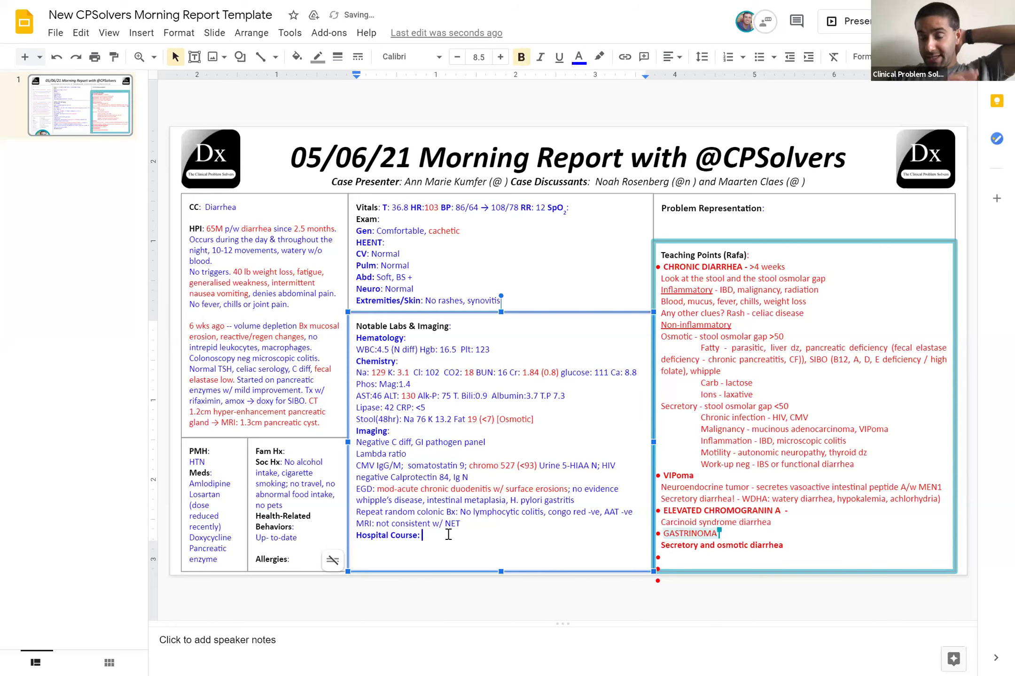
pyautogui.write('Diarrhea')
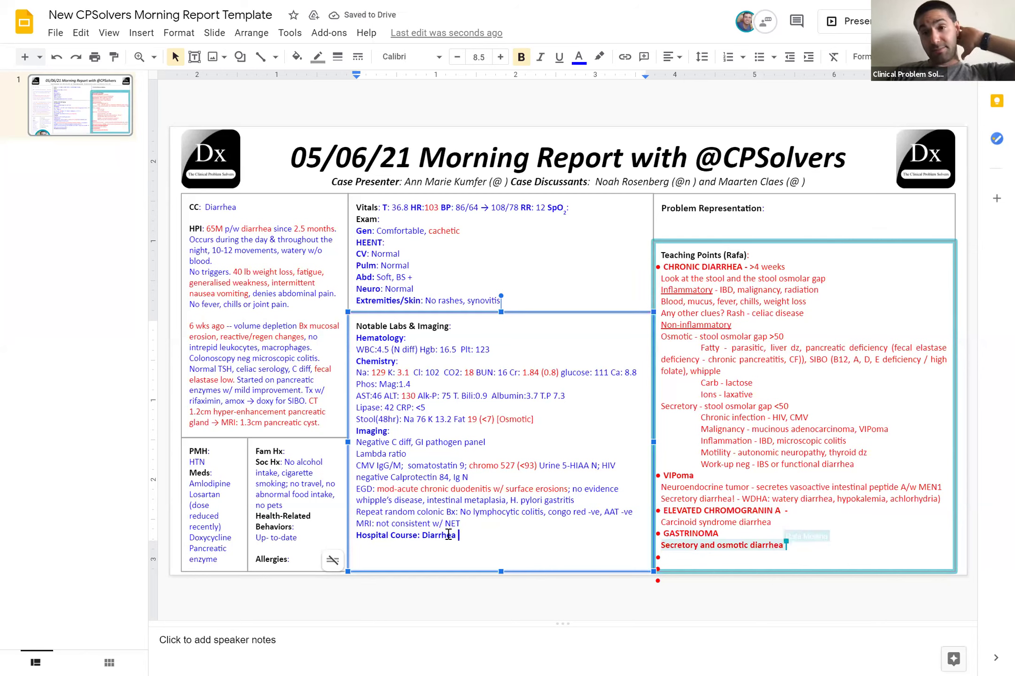
pyautogui.press('BackSpace')
pyautogui.press('BackSpace')
pyautogui.press('BackSpace')
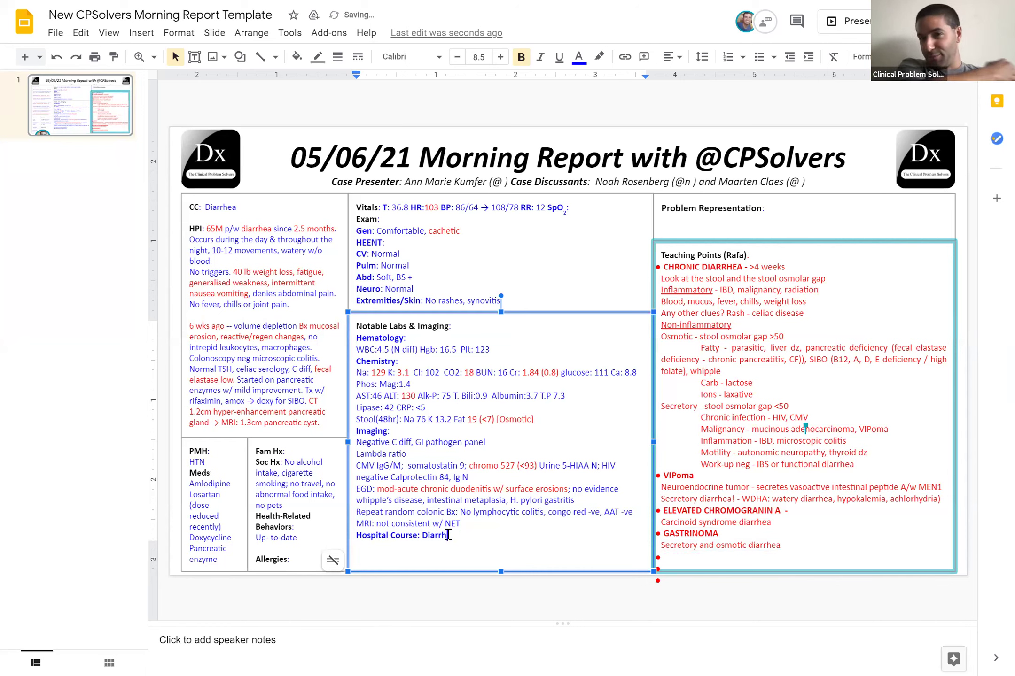
pyautogui.press('BackSpace')
pyautogui.press('BackSpace')
pyautogui.press('BackSpace')
pyautogui.press('BackSpace')
pyautogui.press('BackSpace')
pyautogui.press('BackSpace')
pyautogui.write('Cn')
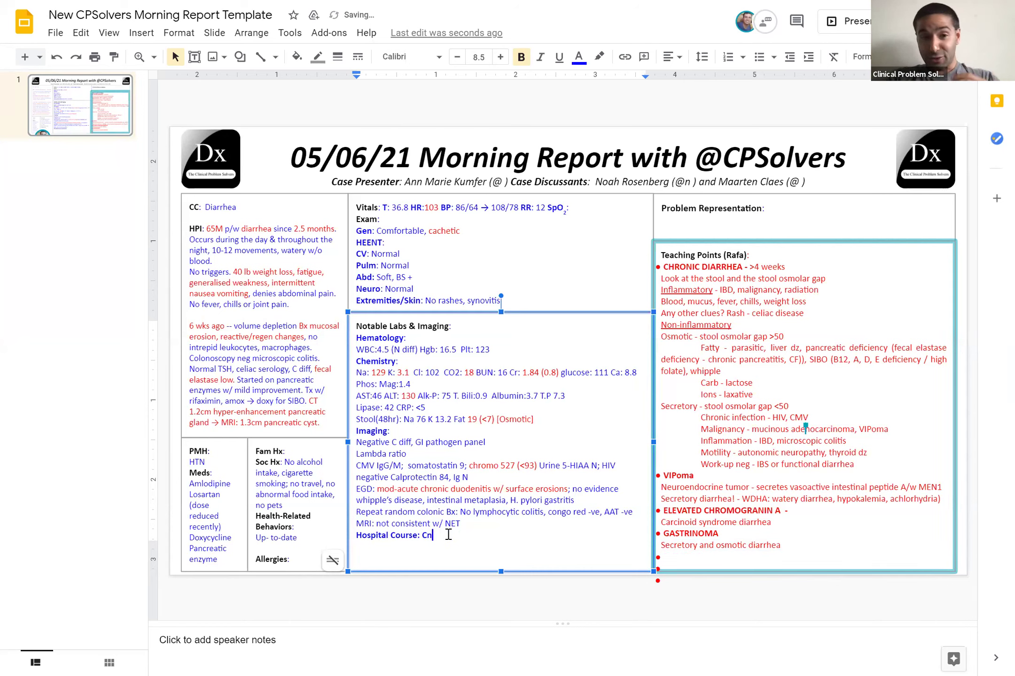
pyautogui.press('BackSpace')
pyautogui.write('ontinuous')
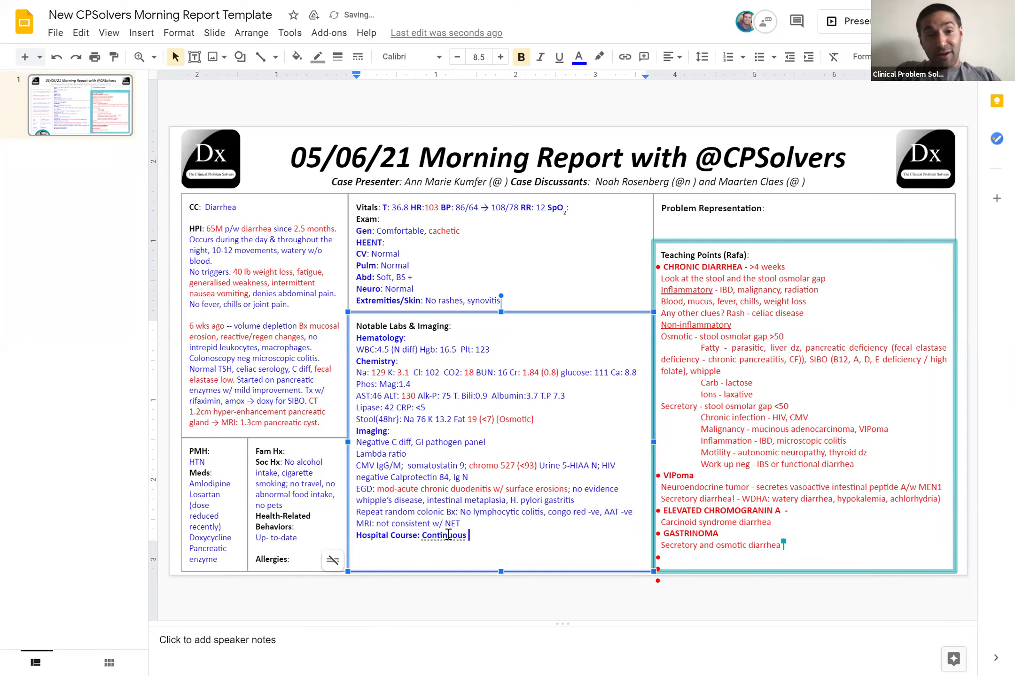
pyautogui.write('iarrhea')
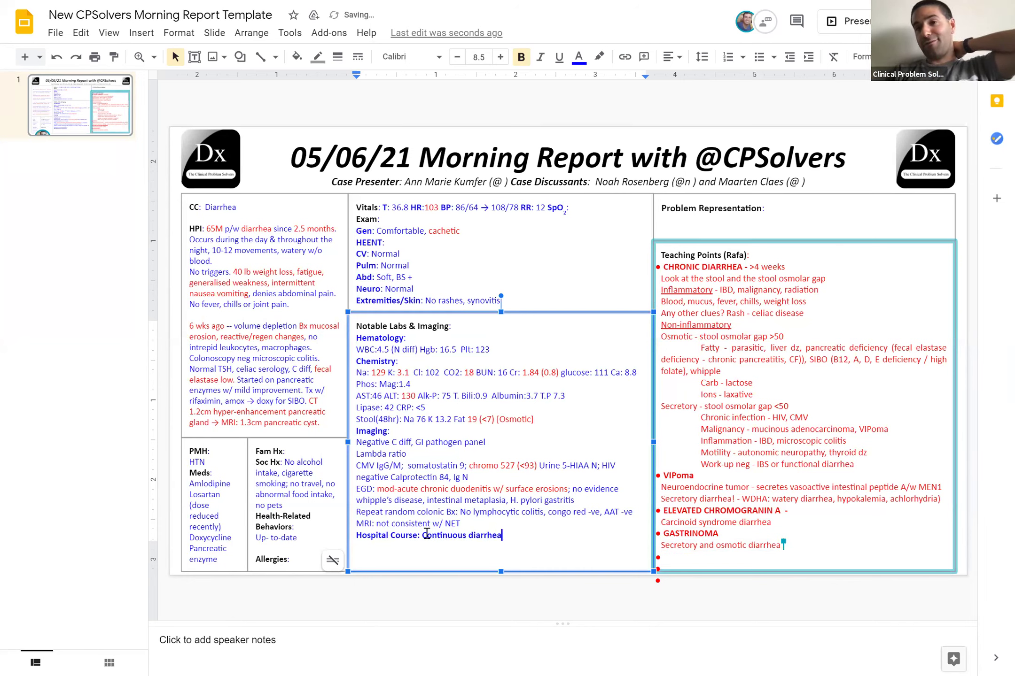
pyautogui.moveTo(424, 535); pyautogui.dragTo(507, 536)
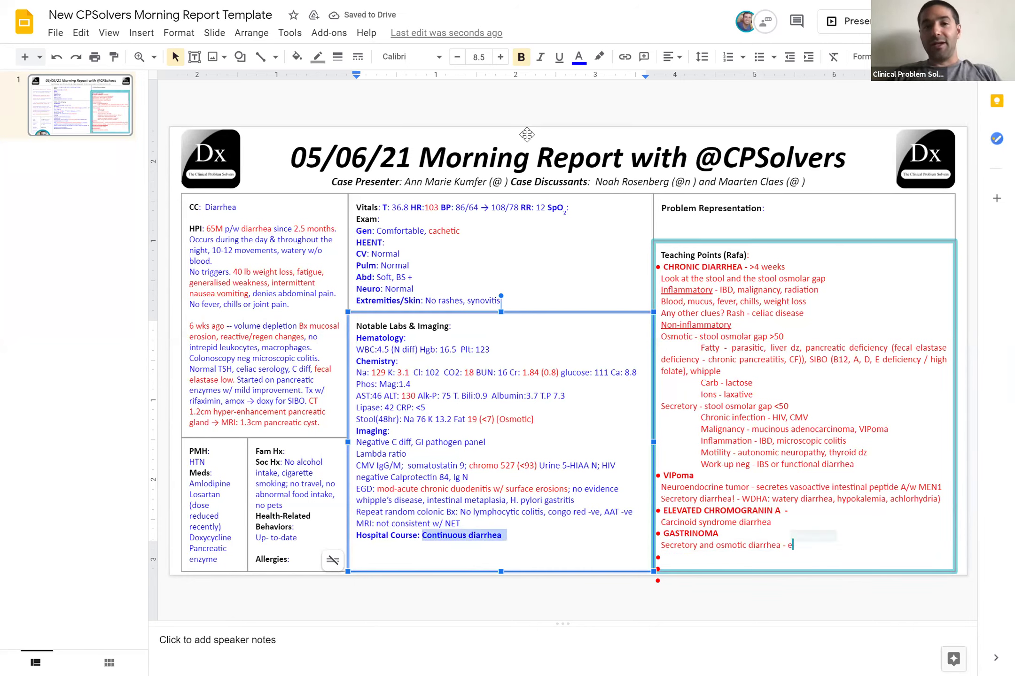
pyautogui.click(508, 537)
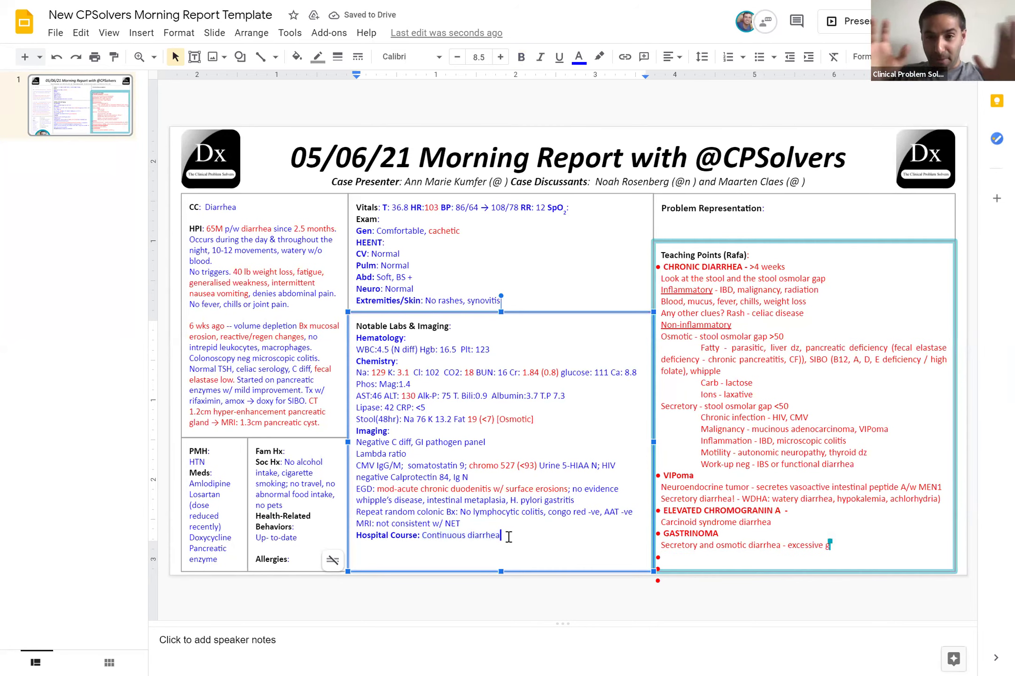
pyautogui.write('w/ no')
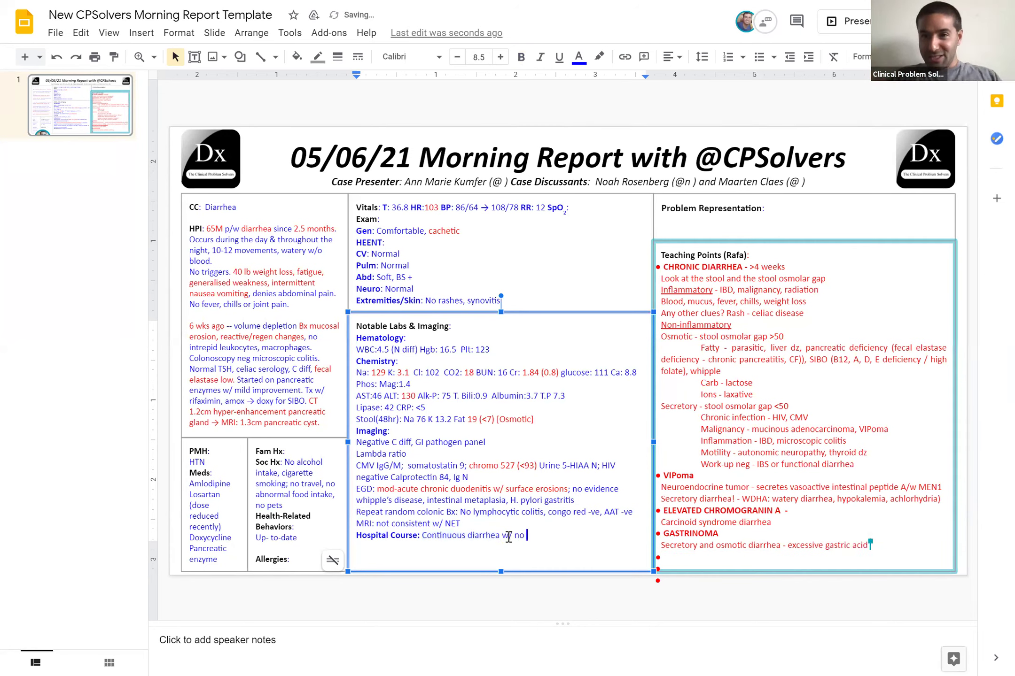
pyautogui.write(' improvement')
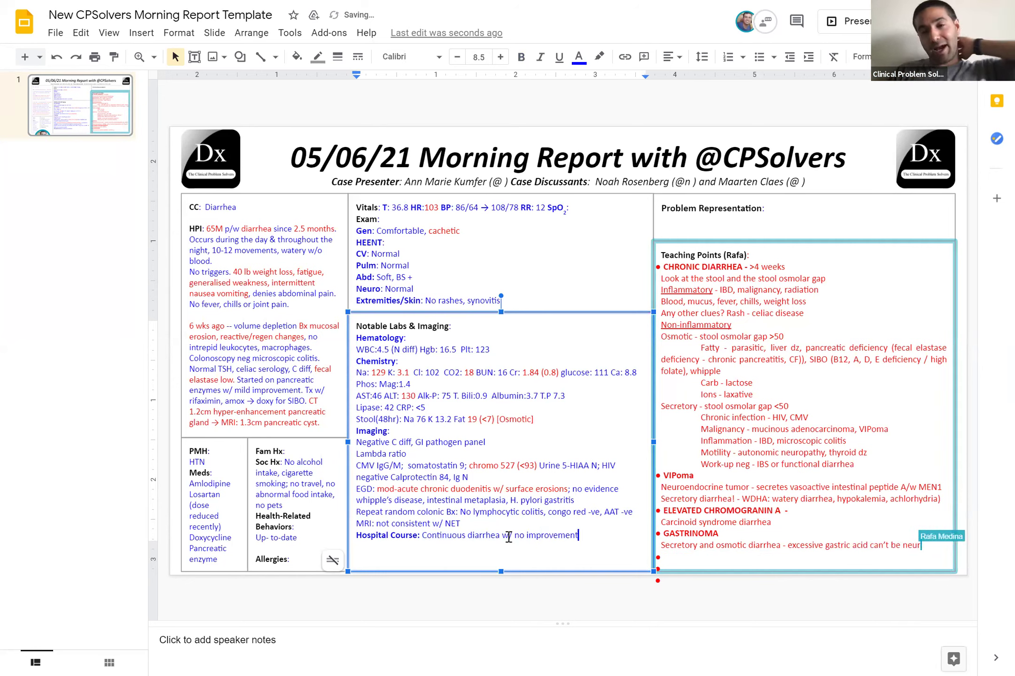
pyautogui.click(442, 649)
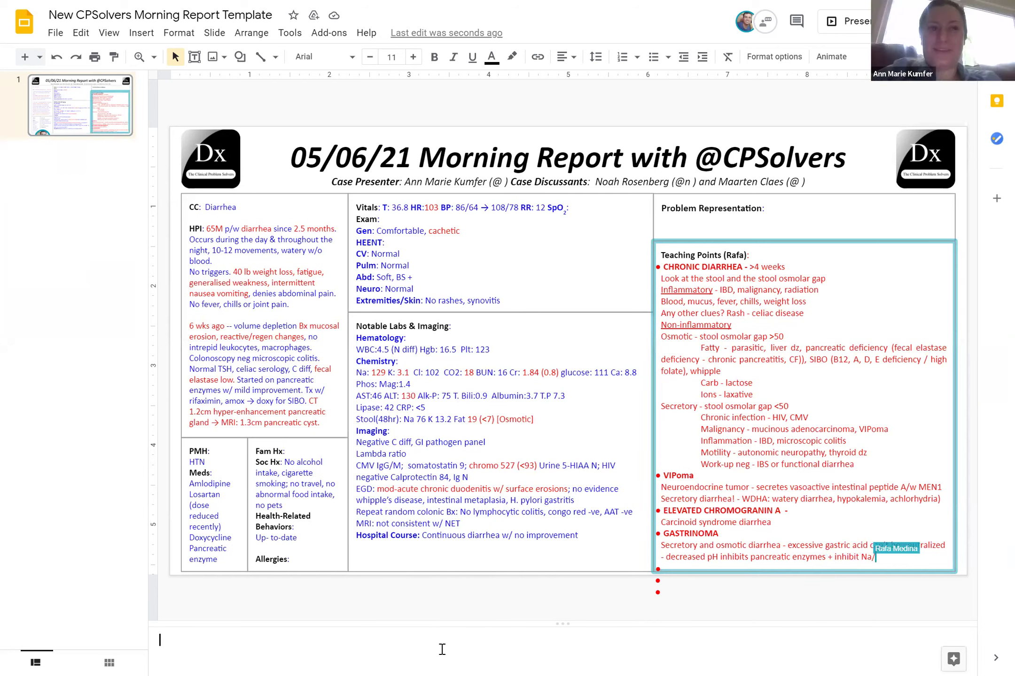
# Add 'Gastrin fasting N' and 'Endo - mucosal changes distal fissures' lines, then begin 'Aut'
pyautogui.click(404, 557)
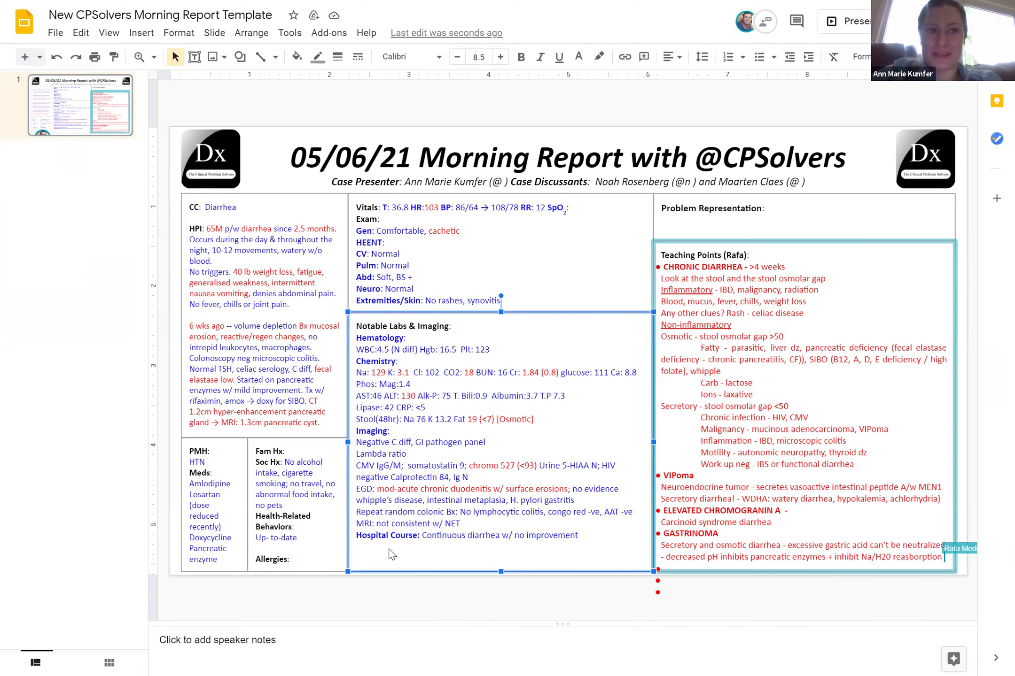
pyautogui.click(587, 536)
pyautogui.press('Return')
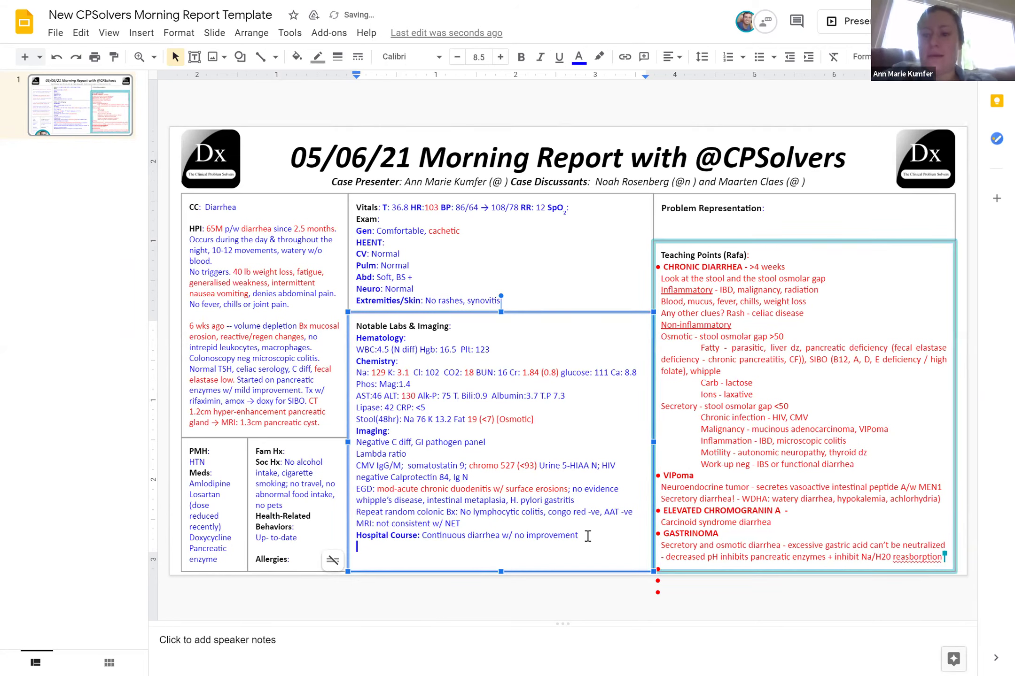
pyautogui.write('Gastrin fasting')
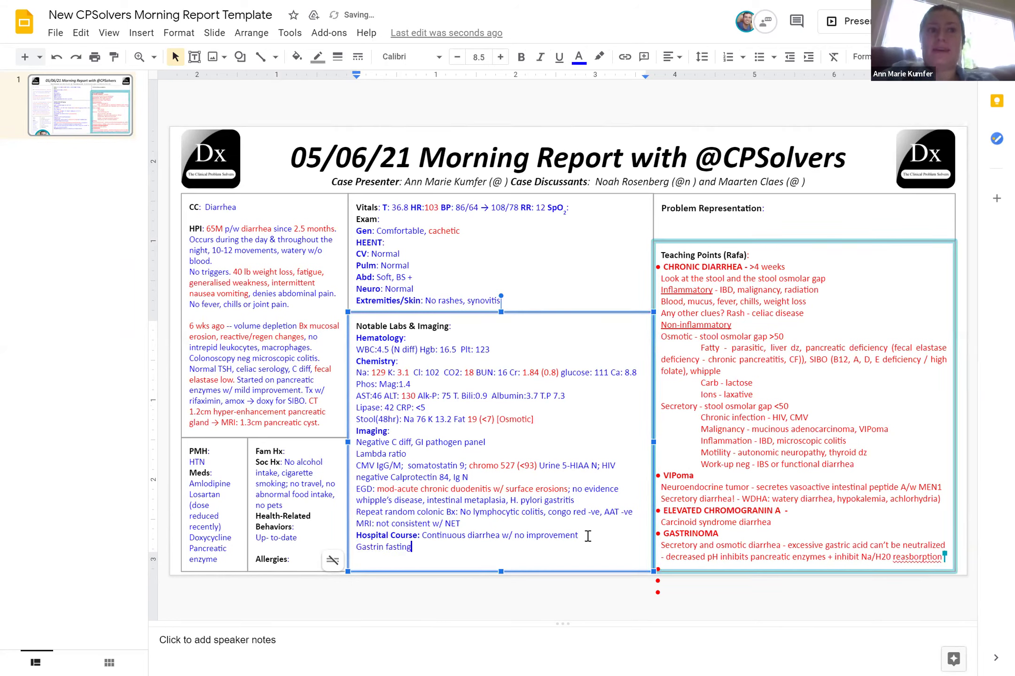
pyautogui.write(' N')
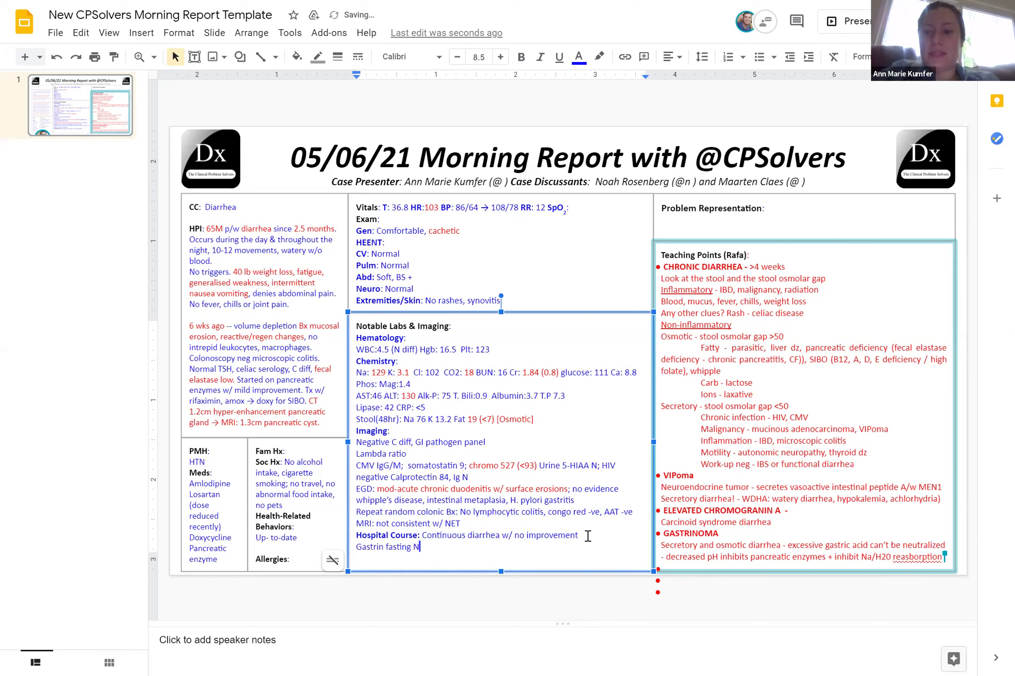
pyautogui.press('Return')
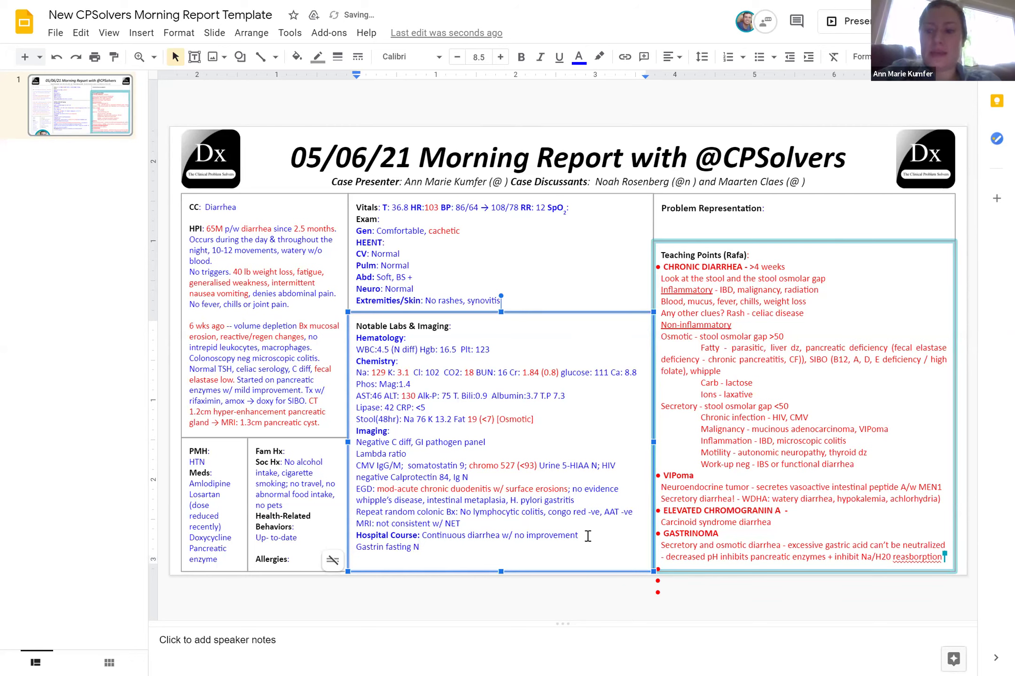
pyautogui.write('Endo - ')
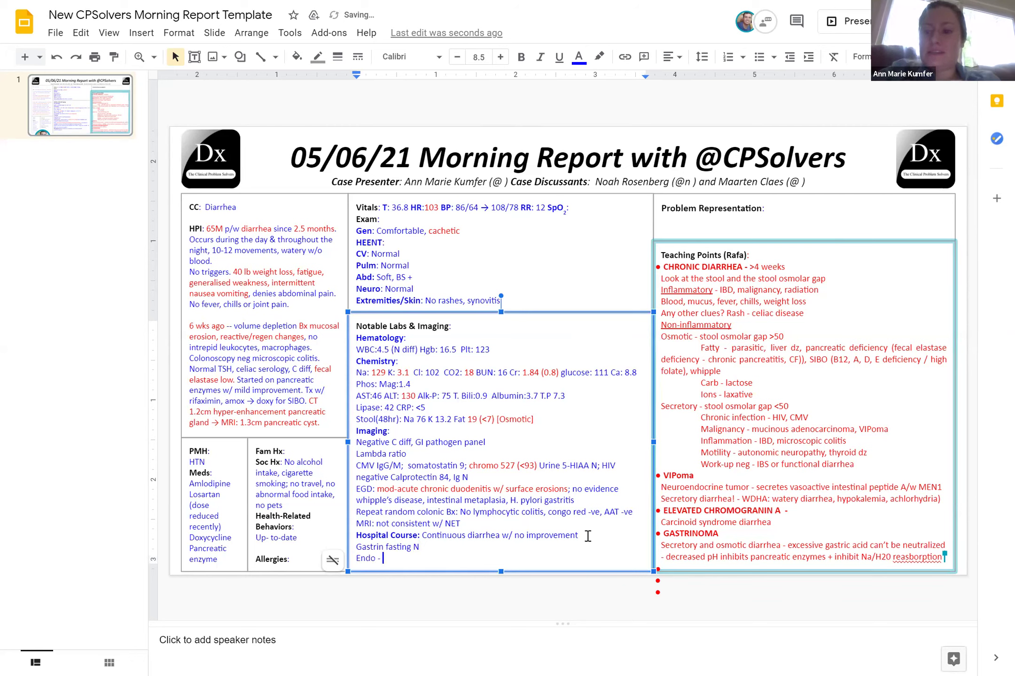
pyautogui.write('mucosal change')
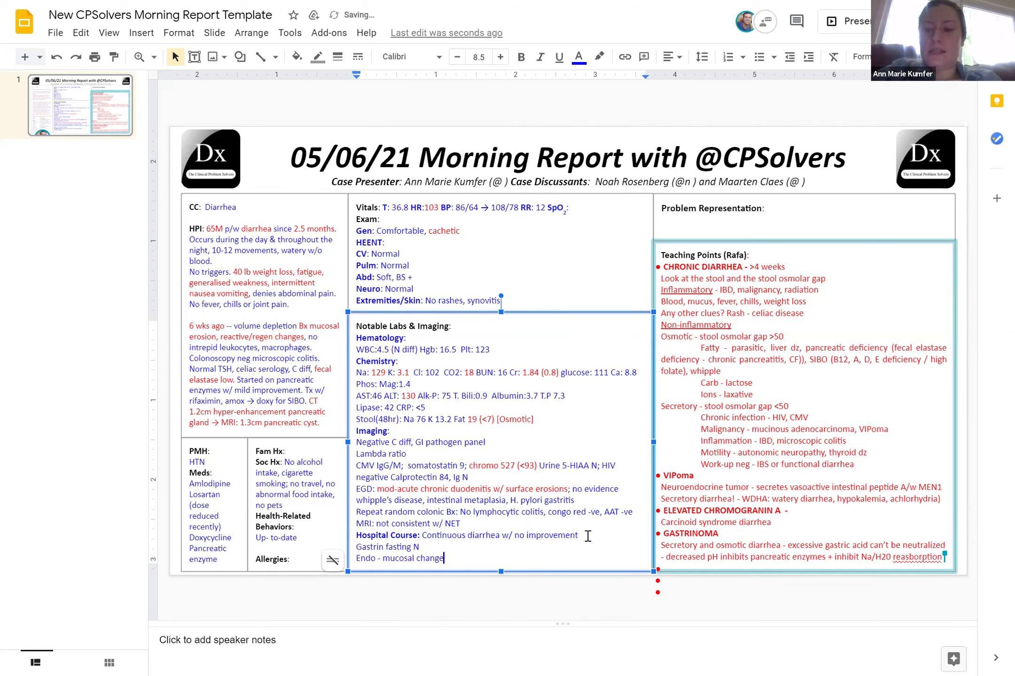
pyautogui.write('s distal fi')
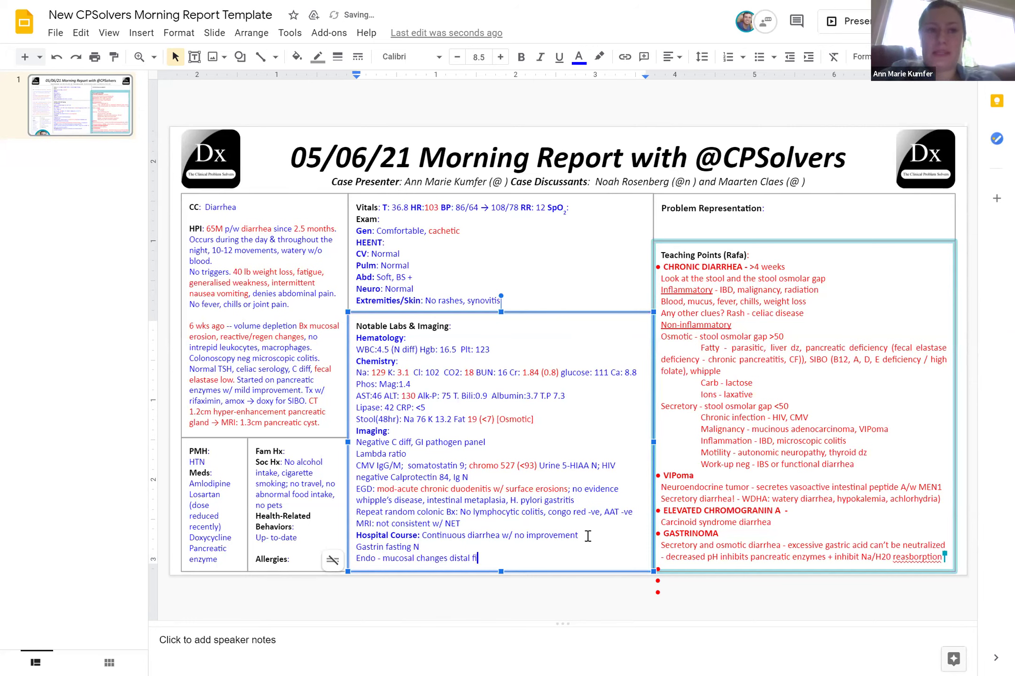
pyautogui.write('ssures,')
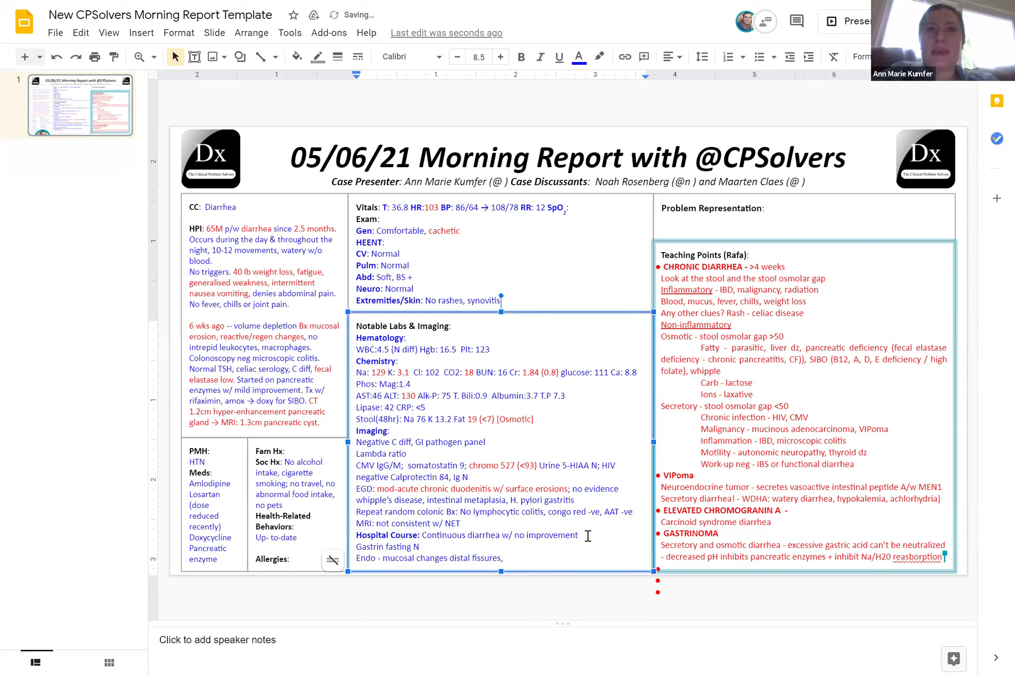
pyautogui.press('Return')
pyautogui.write('A')
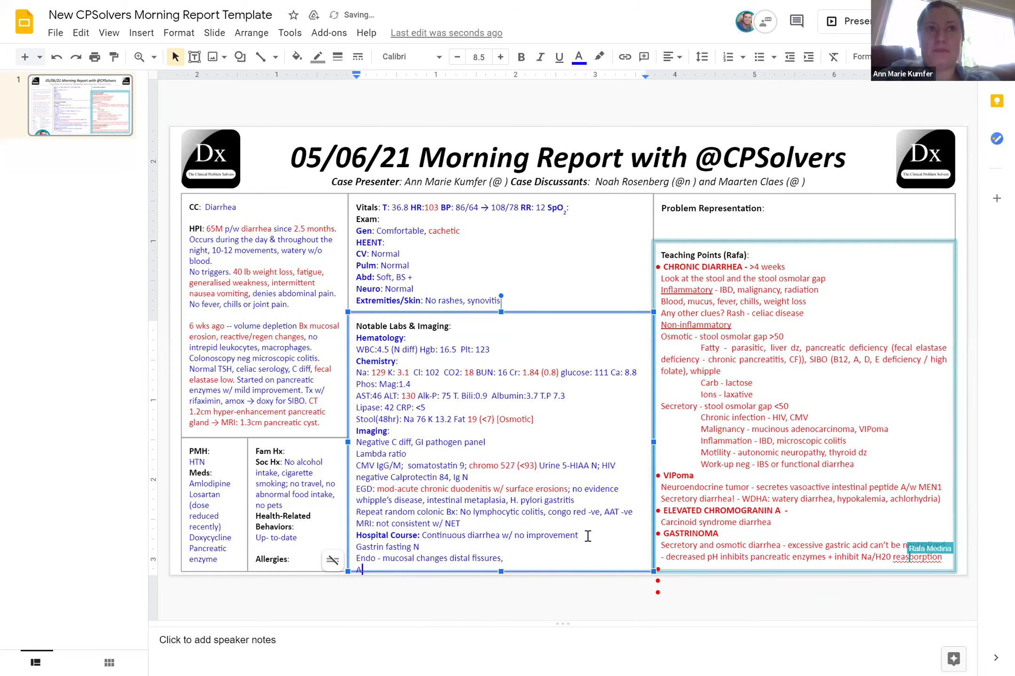
pyautogui.write('ut')
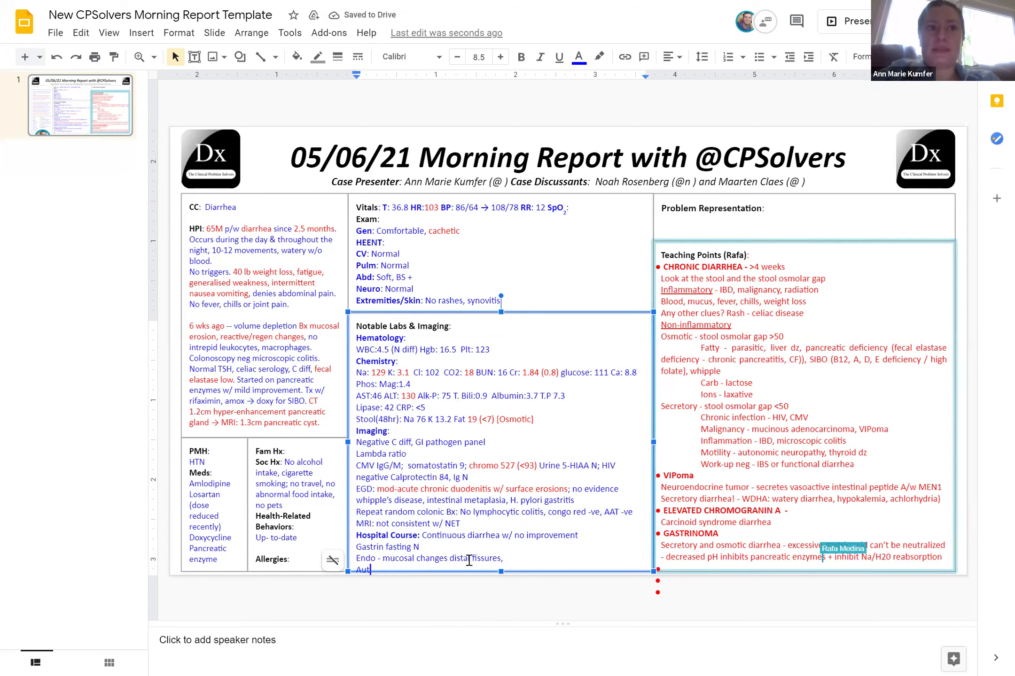
# Replace the trailing comma on the Endo line with 'in small bowel'
pyautogui.click(469, 560)
pyautogui.hotkey('ctrl', 'Left')
pyautogui.write('w/ granu')
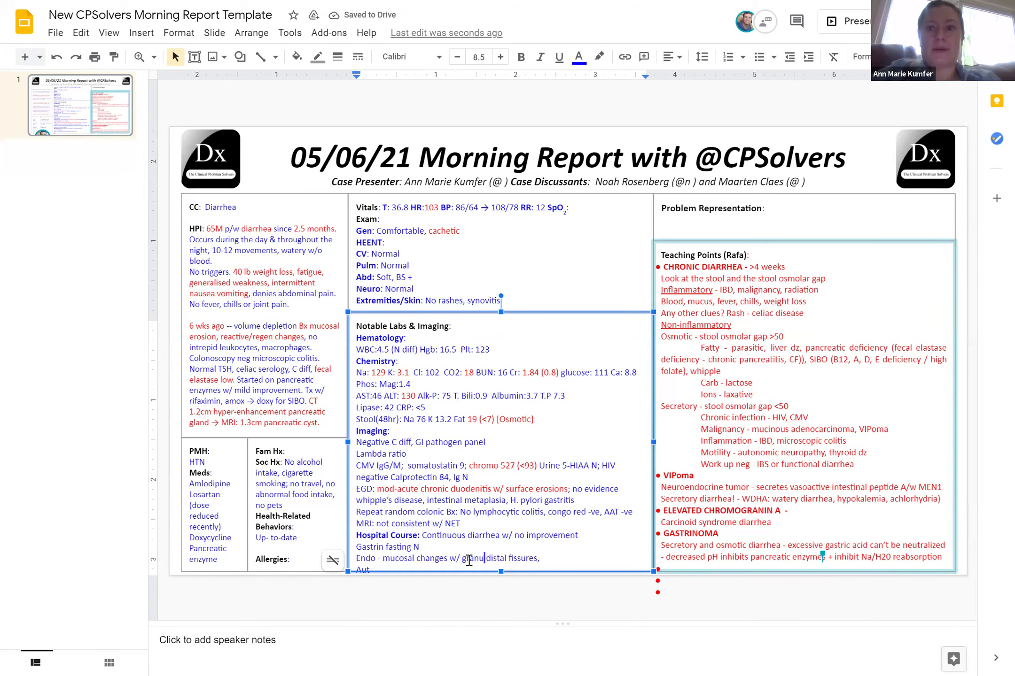
pyautogui.press('BackSpace')
pyautogui.press('BackSpace')
pyautogui.press('BackSpace')
pyautogui.press('BackSpace')
pyautogui.press('BackSpace')
pyautogui.press('BackSpace')
pyautogui.press('BackSpace')
pyautogui.press('BackSpace')
pyautogui.press('BackSpace')
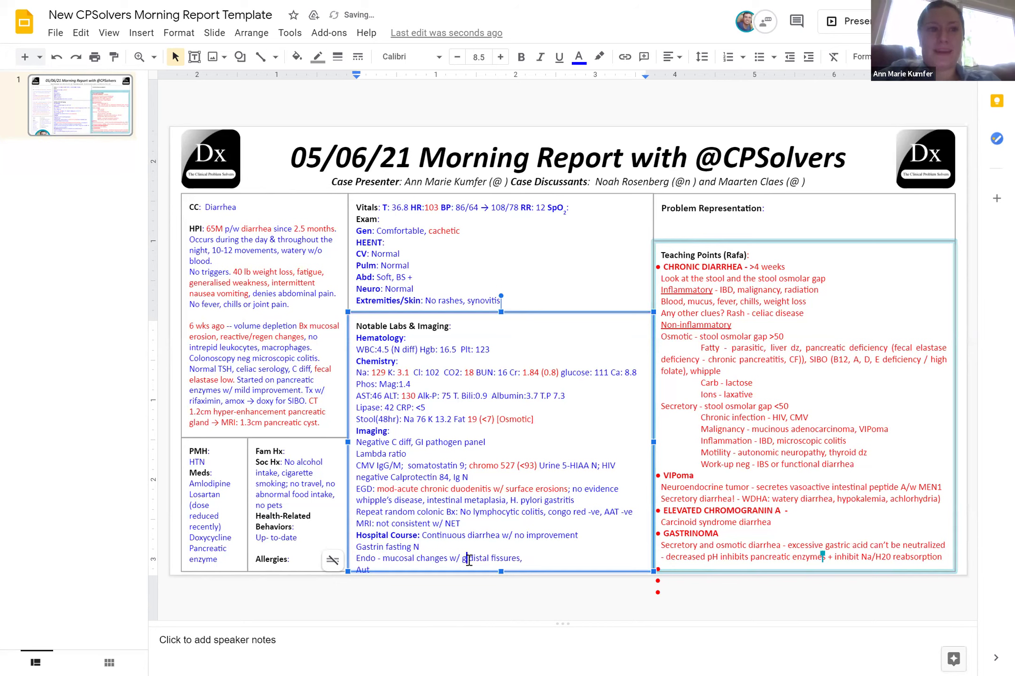
pyautogui.click(508, 558)
pyautogui.press('BackSpace')
pyautogui.press('BackSpace')
pyautogui.write('in')
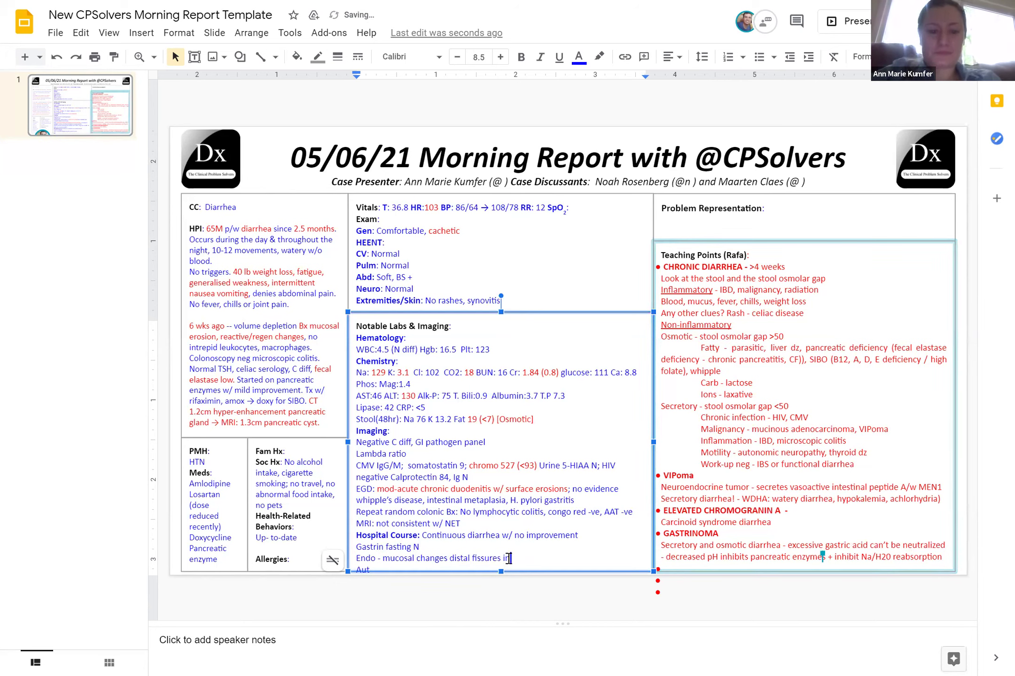
pyautogui.write(' small bowel')
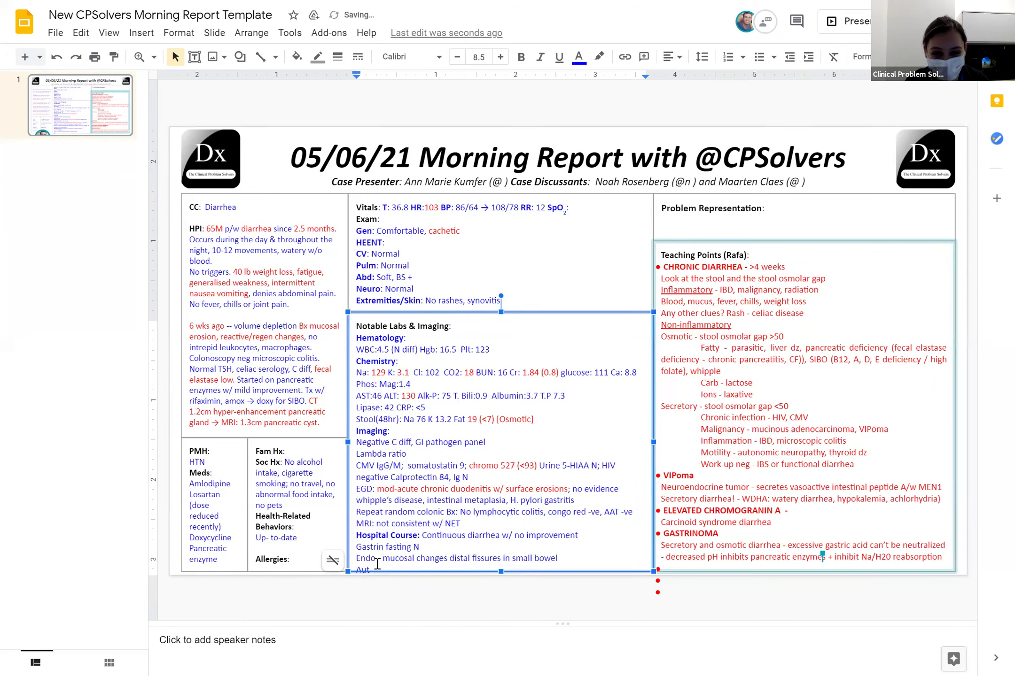
pyautogui.press('Escape')
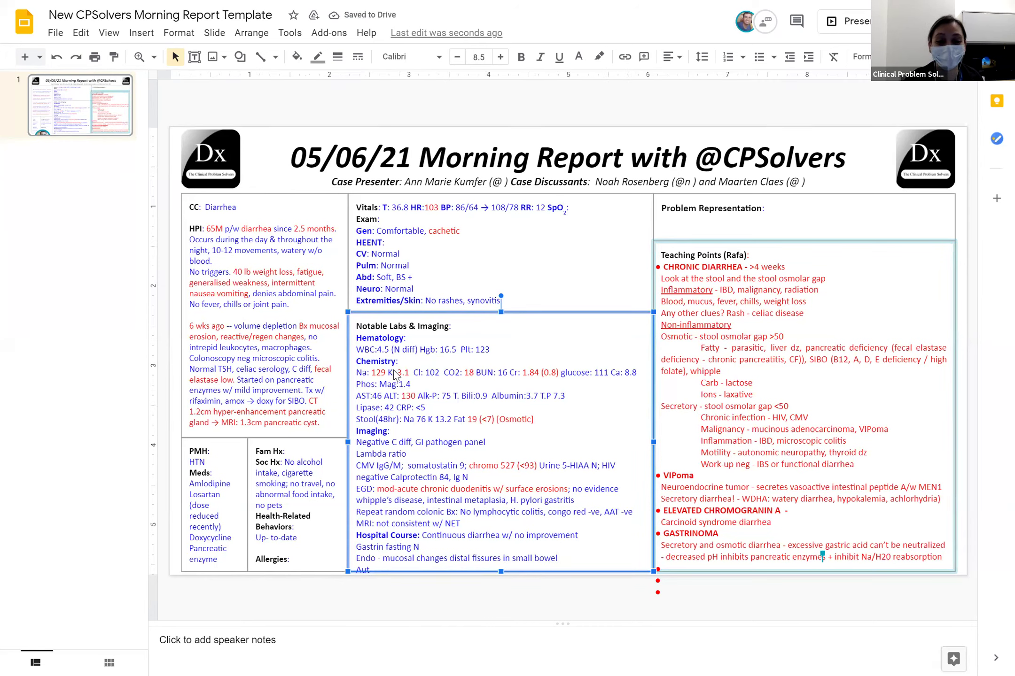
# Join the Stool line onto Lipase and AST onto Phos with semicolons
pyautogui.click(359, 419)
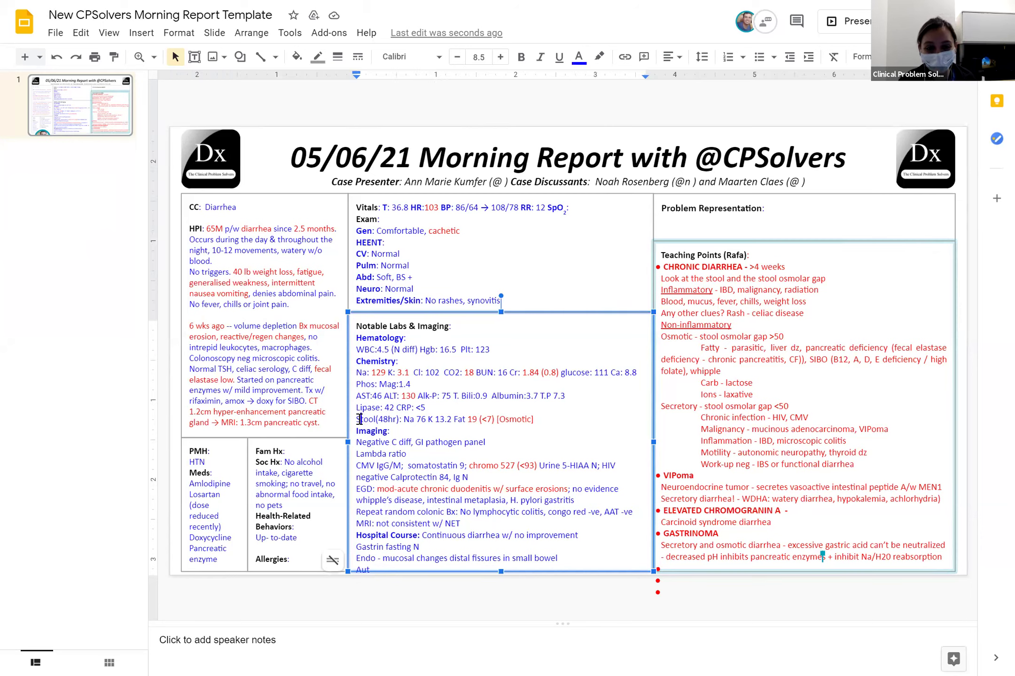
pyautogui.press('BackSpace')
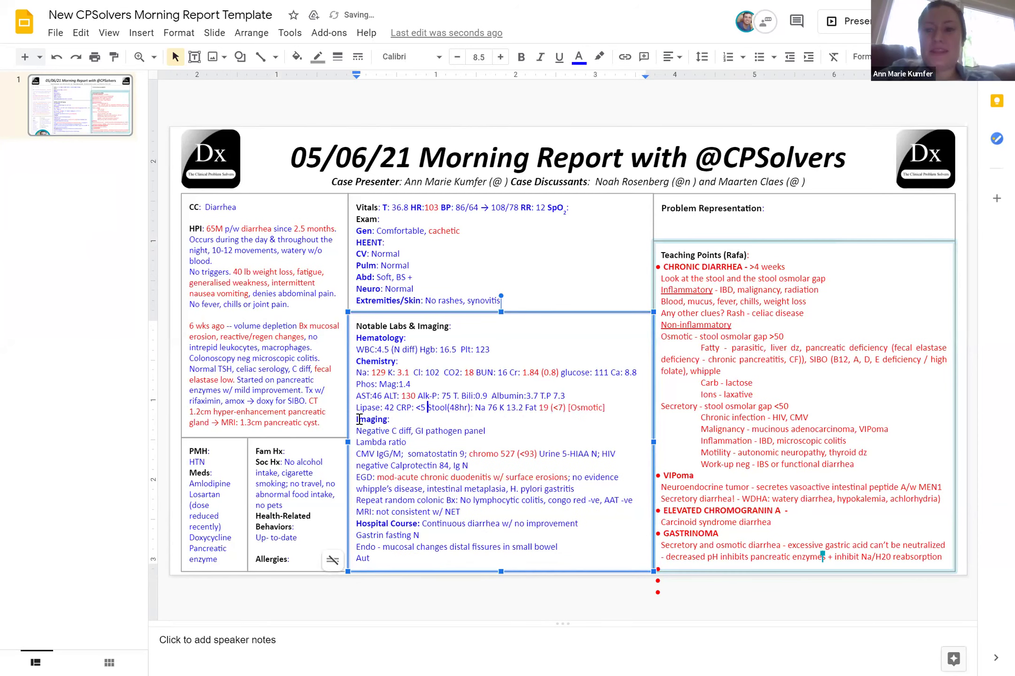
pyautogui.write(';')
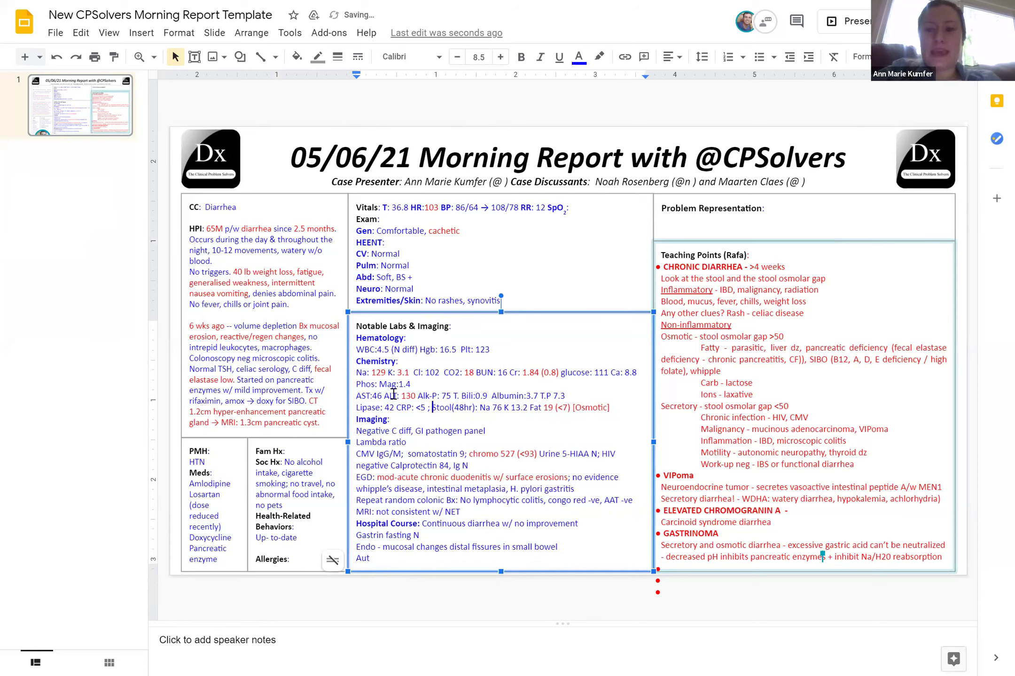
pyautogui.click(360, 397)
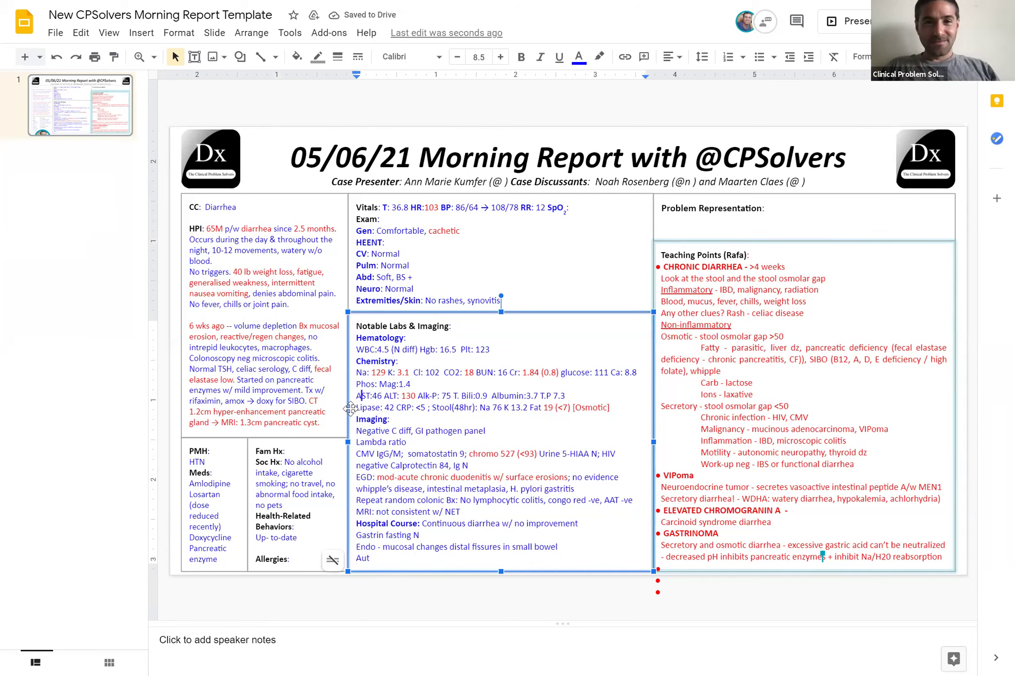
pyautogui.press('Left')
pyautogui.press('BackSpace')
pyautogui.write(';')
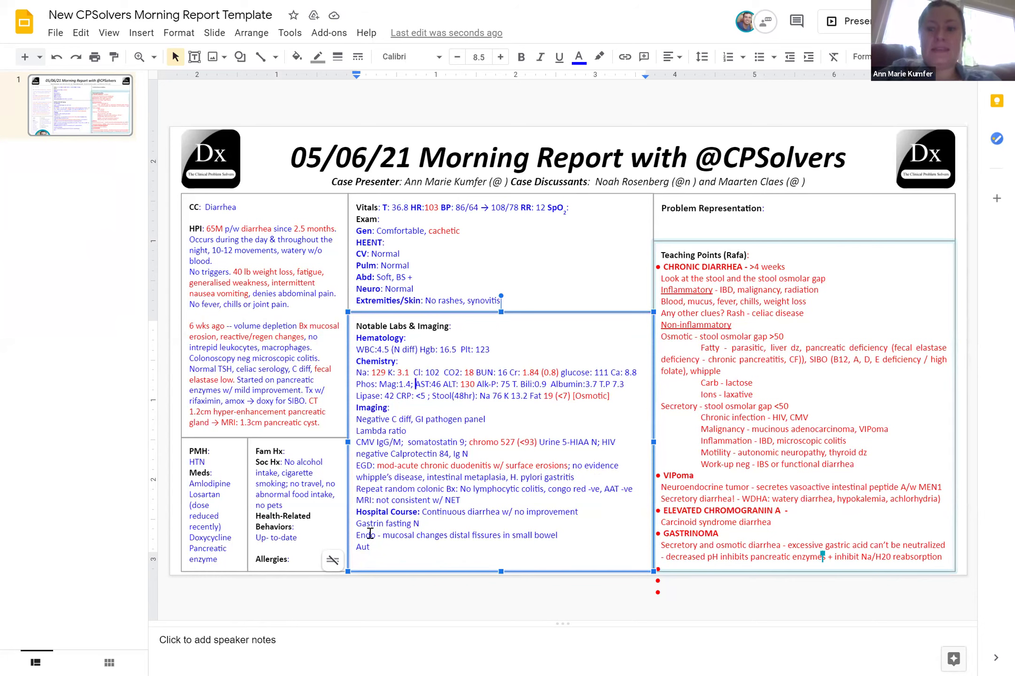
# Add 'w/' after changes, change Aut to 'AI panel negative', and begin 'Dx: Losartan induced enteropathy'
pyautogui.click(447, 535)
pyautogui.write('w/')
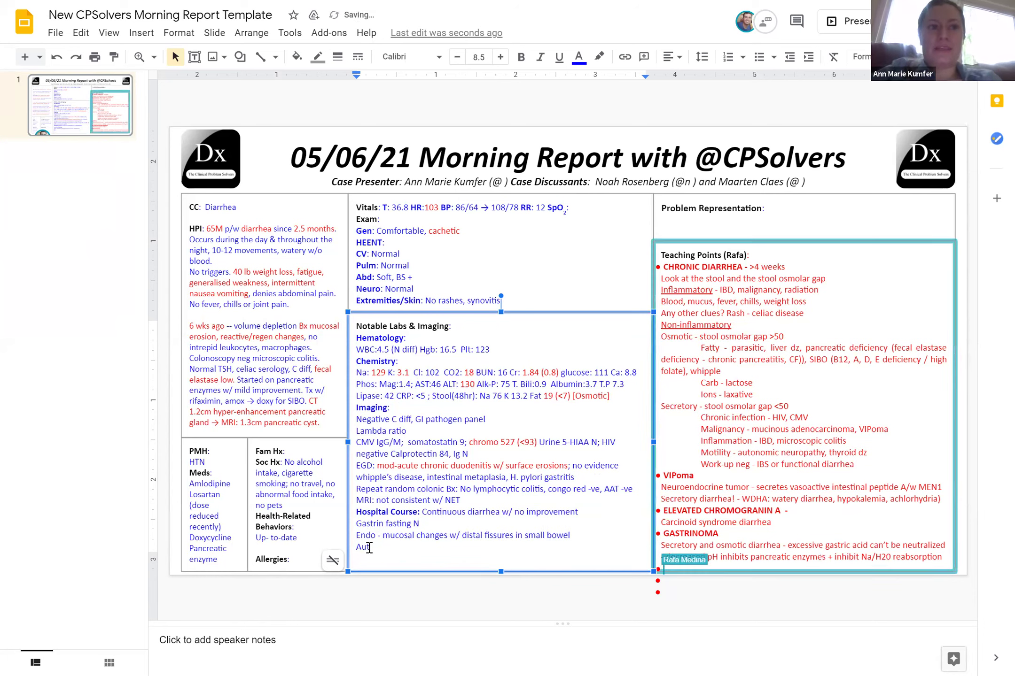
pyautogui.press('BackSpace')
pyautogui.press('BackSpace')
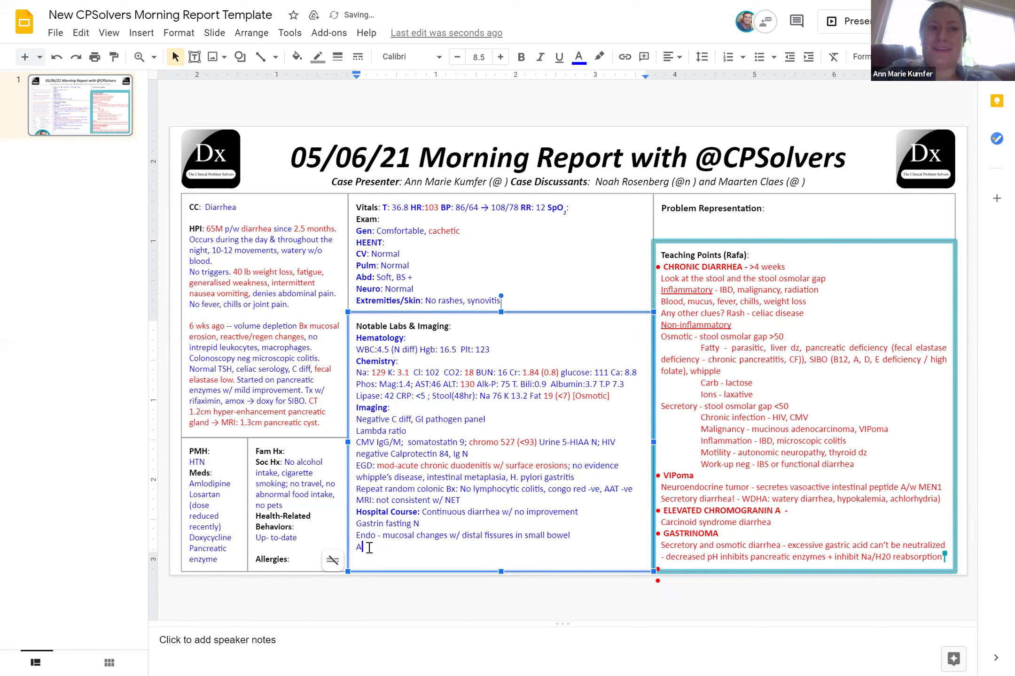
pyautogui.write('I panel negat')
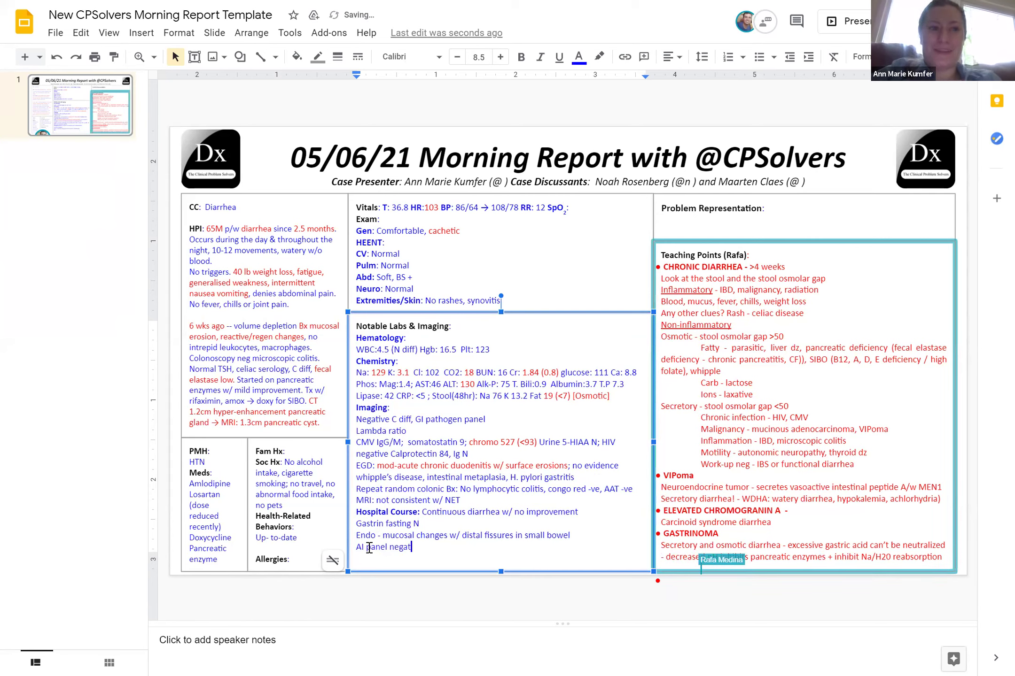
pyautogui.write('ive')
pyautogui.press('Return')
pyautogui.write('Dx: Losa')
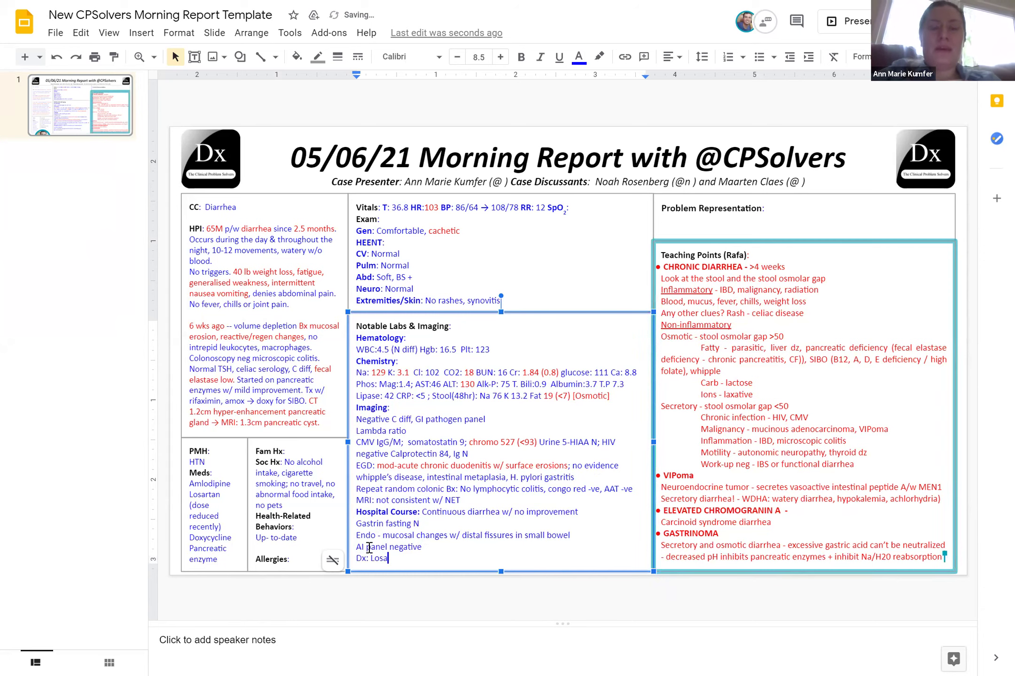
pyautogui.write('rtan')
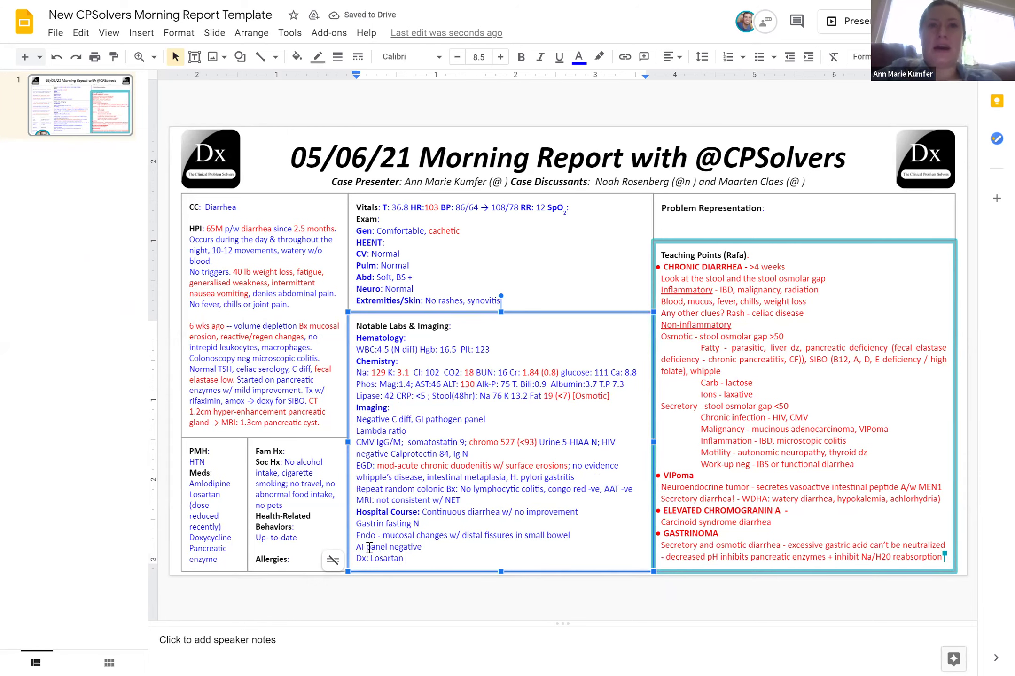
pyautogui.write(' in')
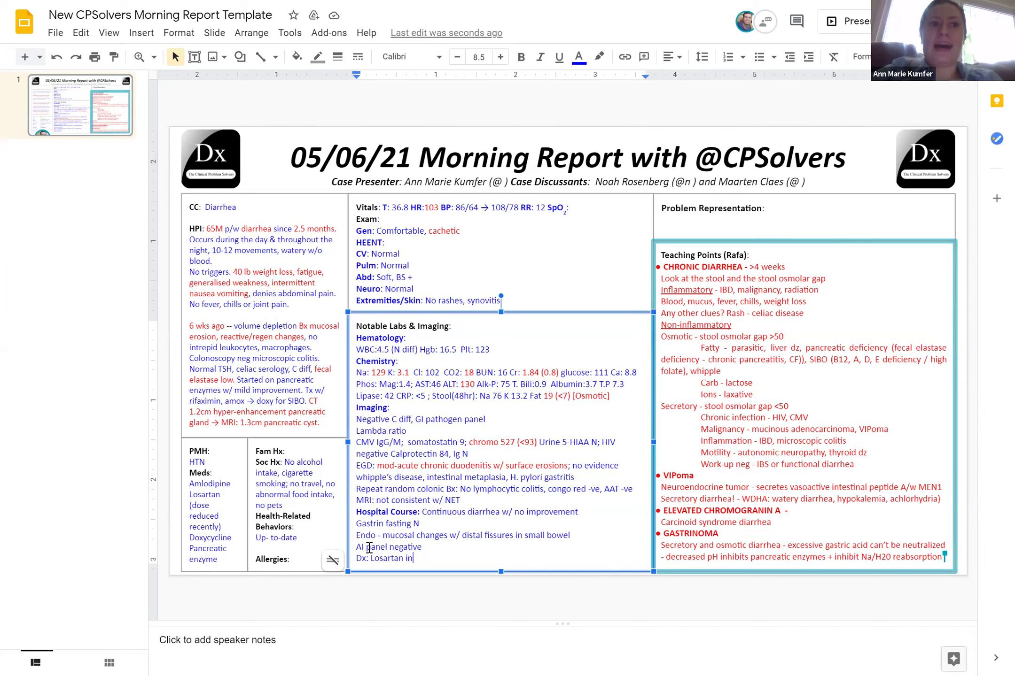
pyautogui.write('duced enteropathu')
# Correct the typo to 'enteropathy' and make the whole Dx line bold and red
pyautogui.press('BackSpace')
pyautogui.write('y')
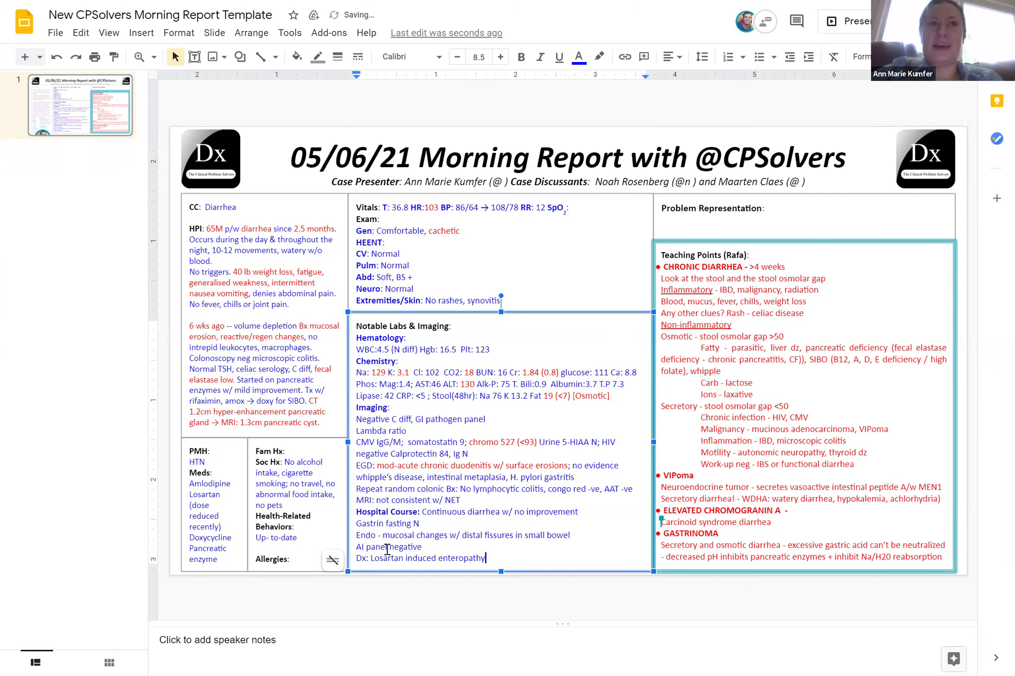
pyautogui.moveTo(491, 559); pyautogui.dragTo(363, 559)
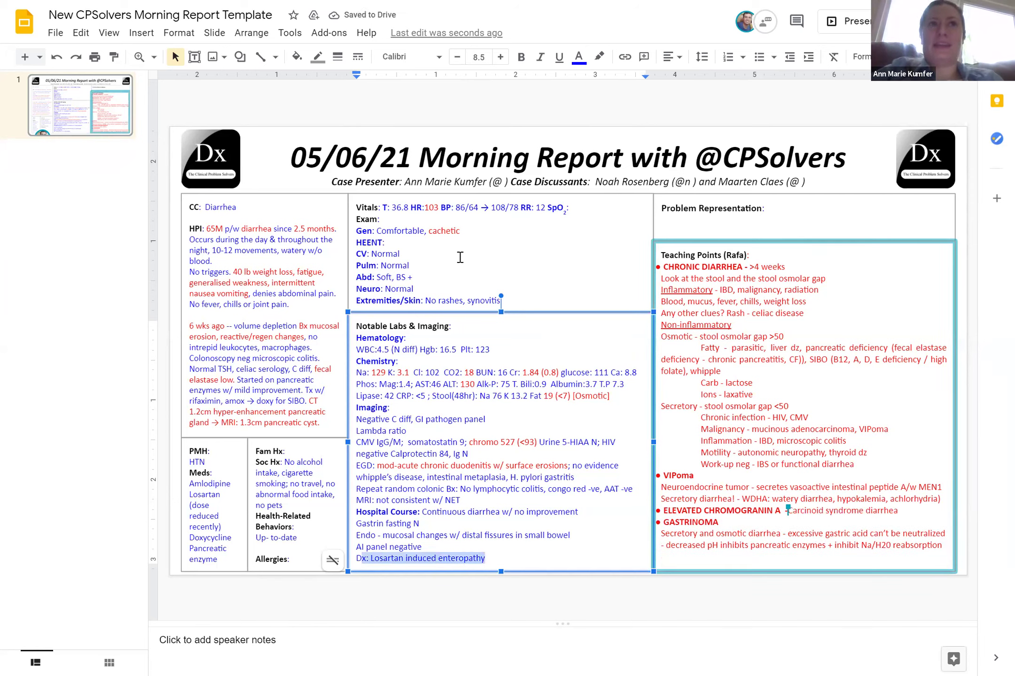
pyautogui.click(521, 57)
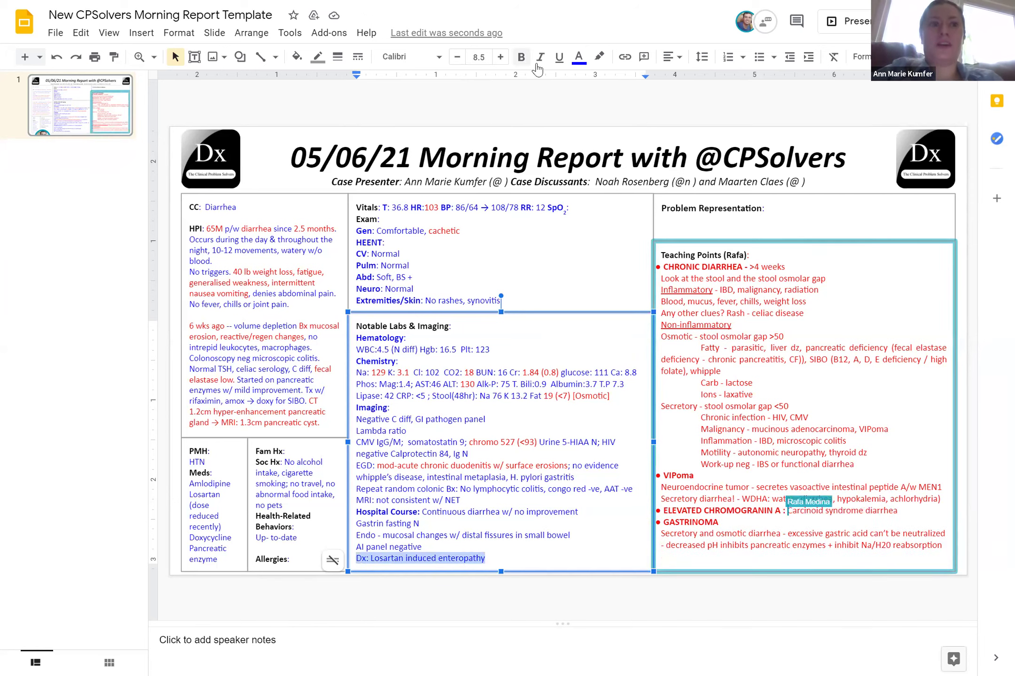
pyautogui.click(578, 57)
pyautogui.click(601, 190)
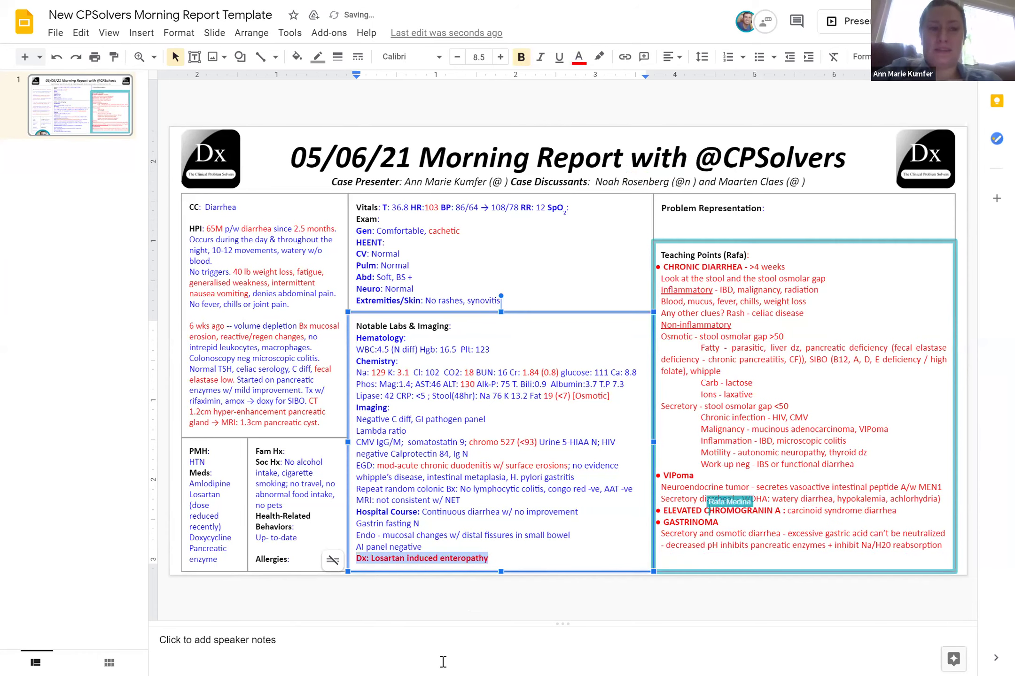
pyautogui.click(442, 662)
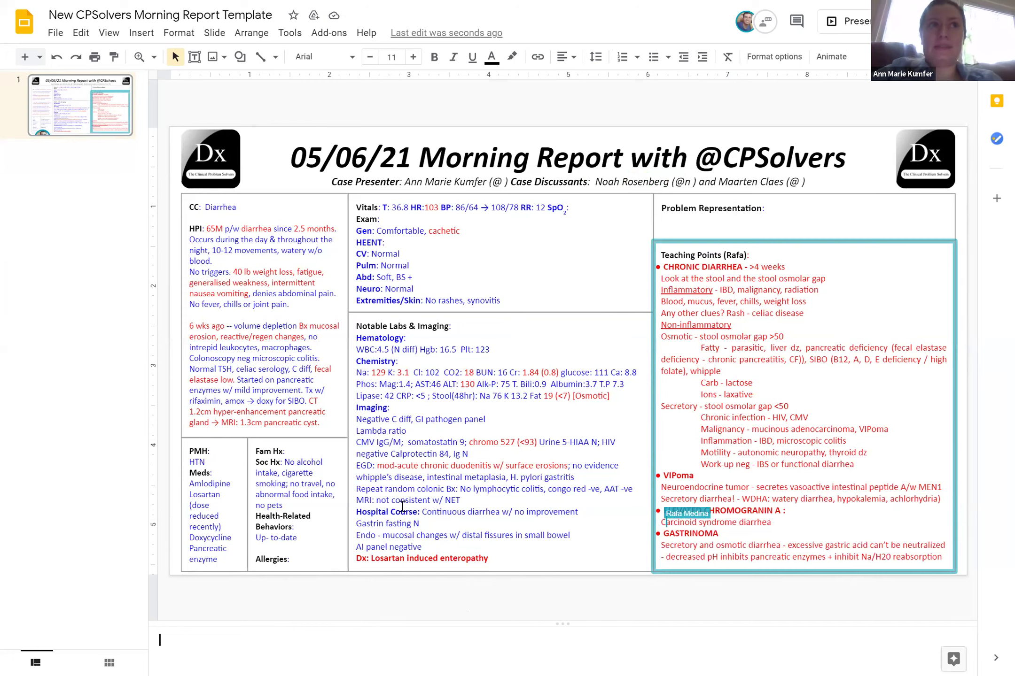
# Capitalise 'Not' on the MRI line
pyautogui.click(382, 501)
pyautogui.press('BackSpace')
pyautogui.write('N')
pyautogui.click(388, 651)
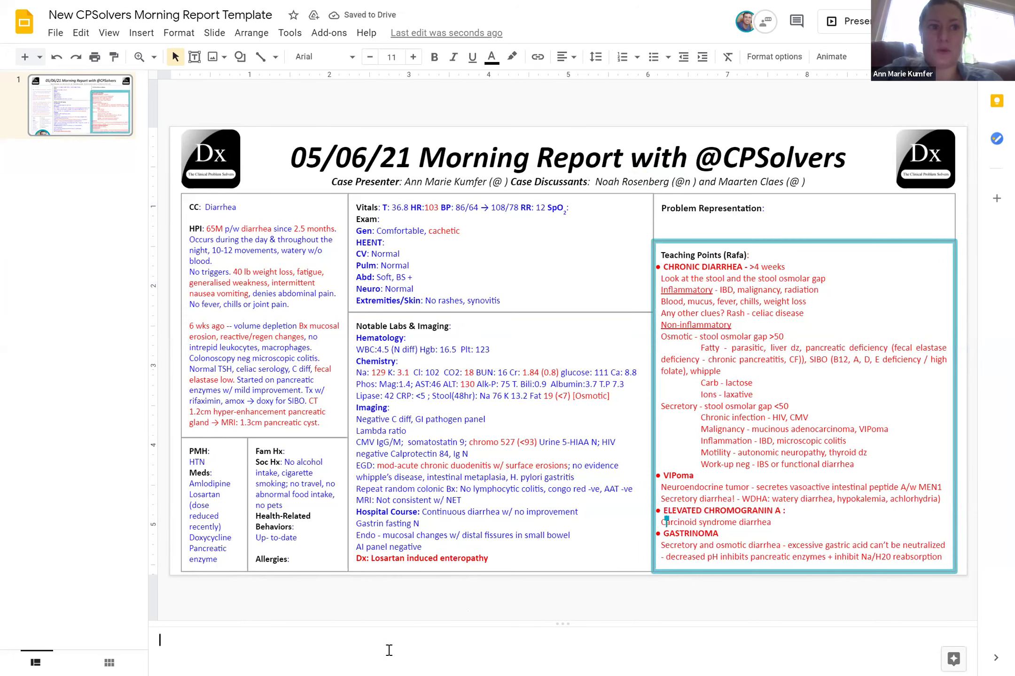
# Narrow the Vitals/Exam box and widen the Notable Labs box to the column edge
pyautogui.click(533, 268)
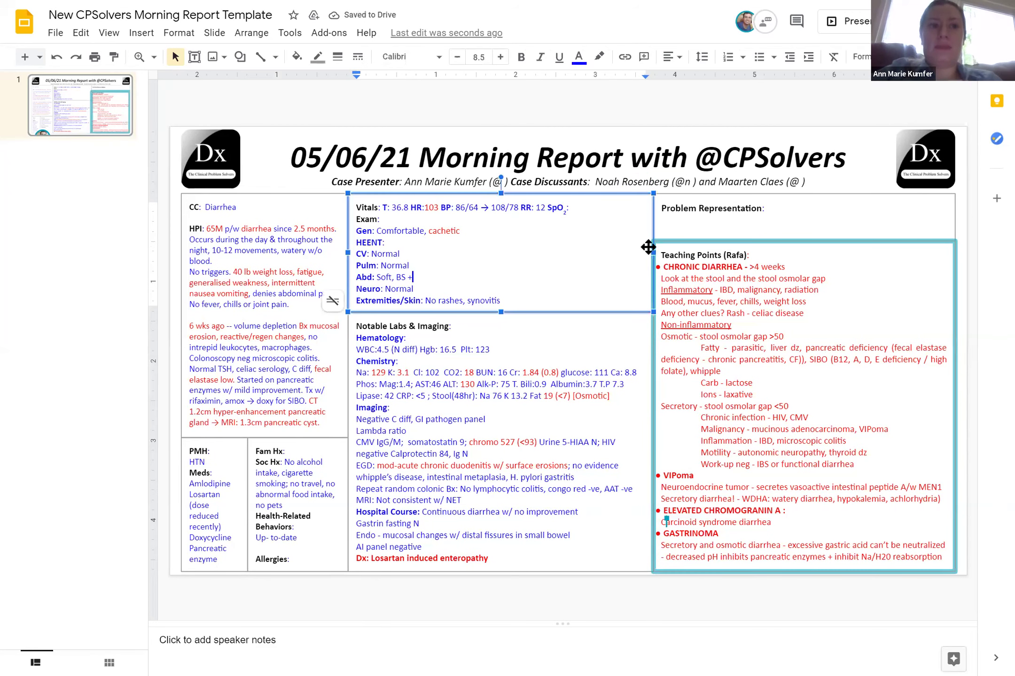
pyautogui.moveTo(620, 252); pyautogui.dragTo(614, 252)
pyautogui.click(654, 414)
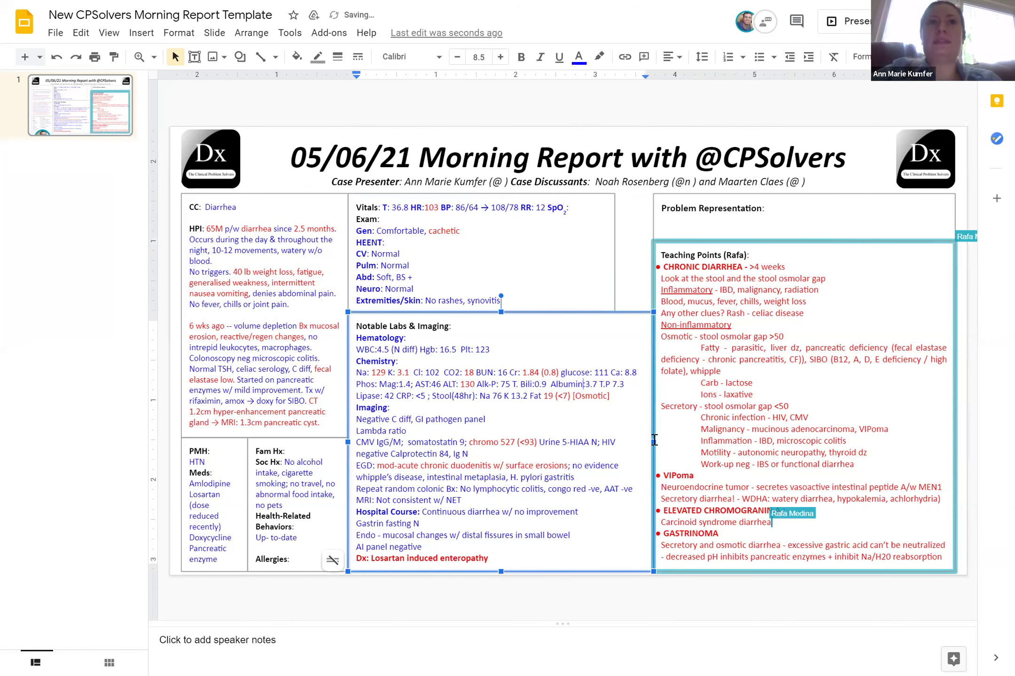
pyautogui.moveTo(653, 442); pyautogui.dragTo(620, 440)
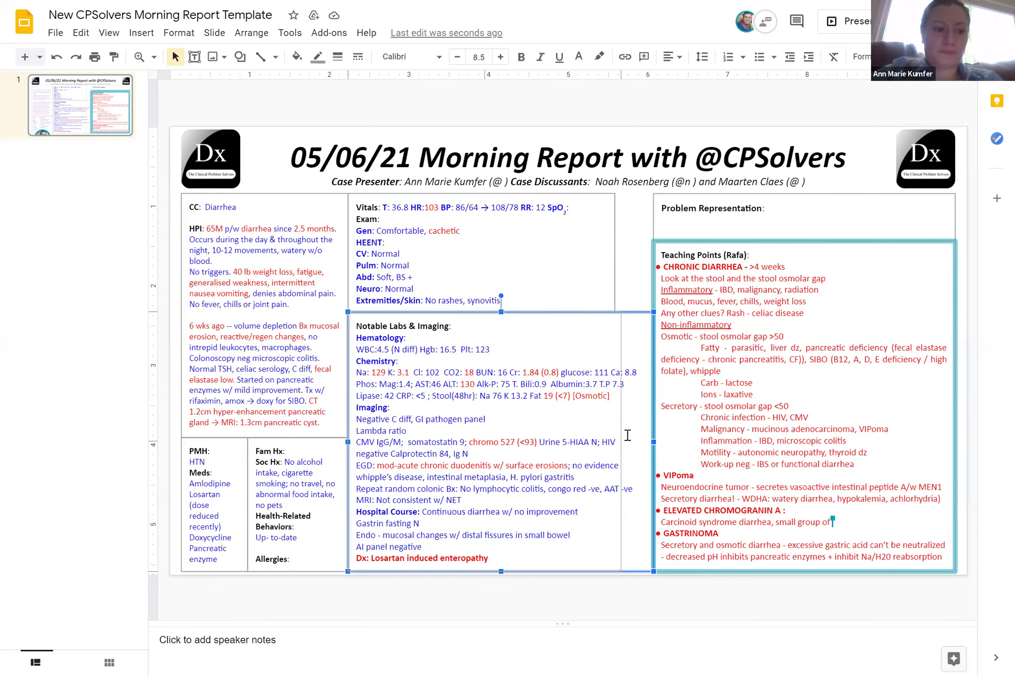
pyautogui.moveTo(640, 438); pyautogui.dragTo(643, 437)
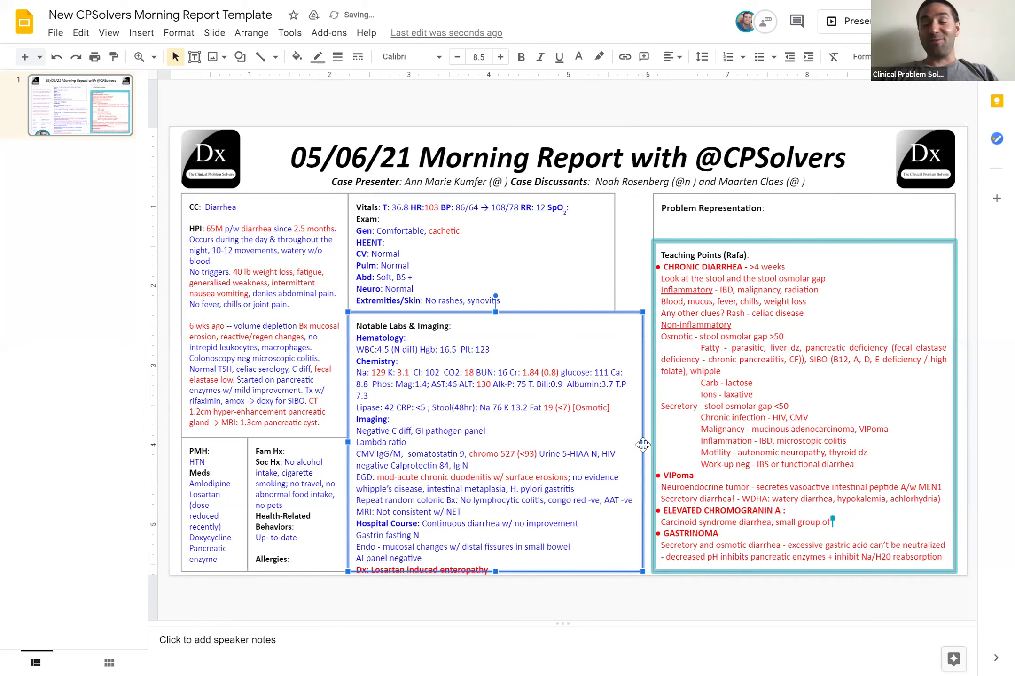
pyautogui.moveTo(642, 443); pyautogui.dragTo(649, 443)
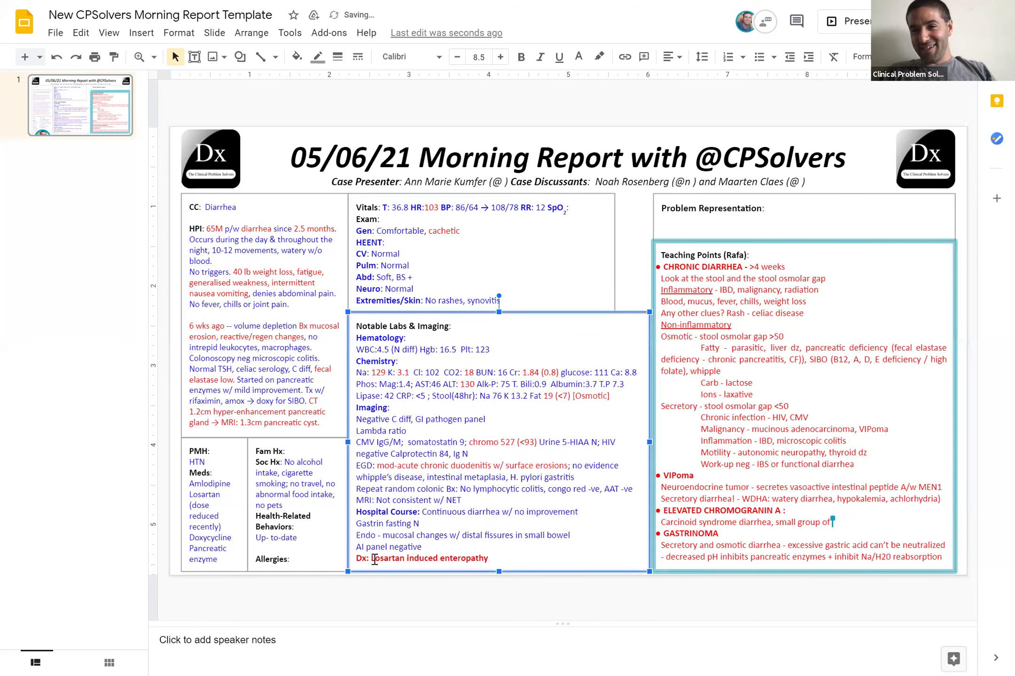
# Delete Losartan so the Dx line reads 'Dx: induced enteropathy'
pyautogui.click(374, 559)
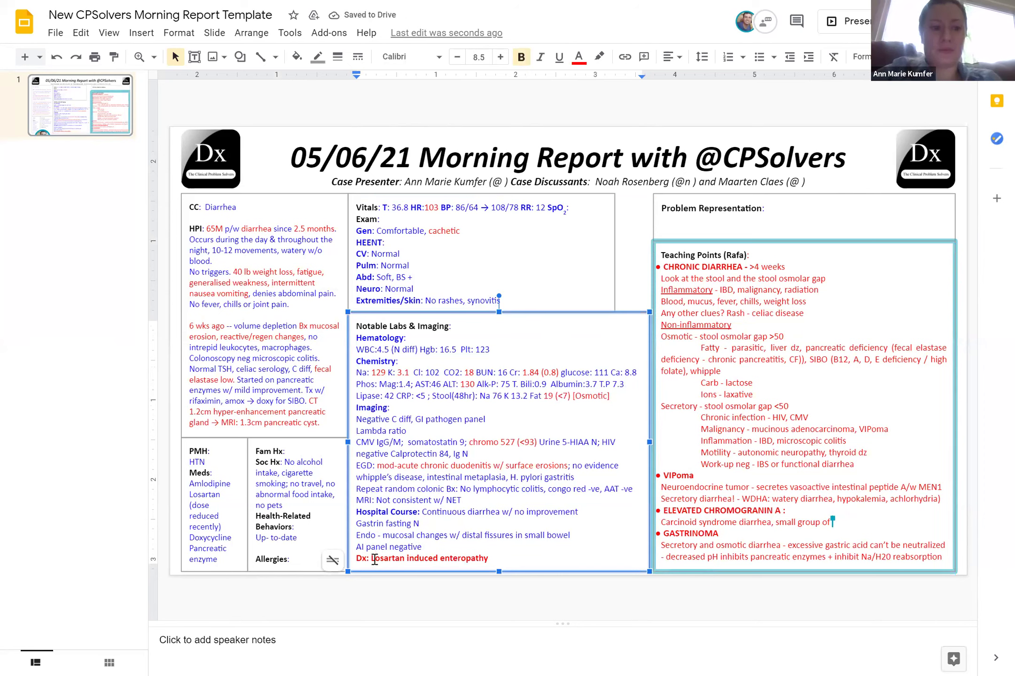
pyautogui.press('BackSpace')
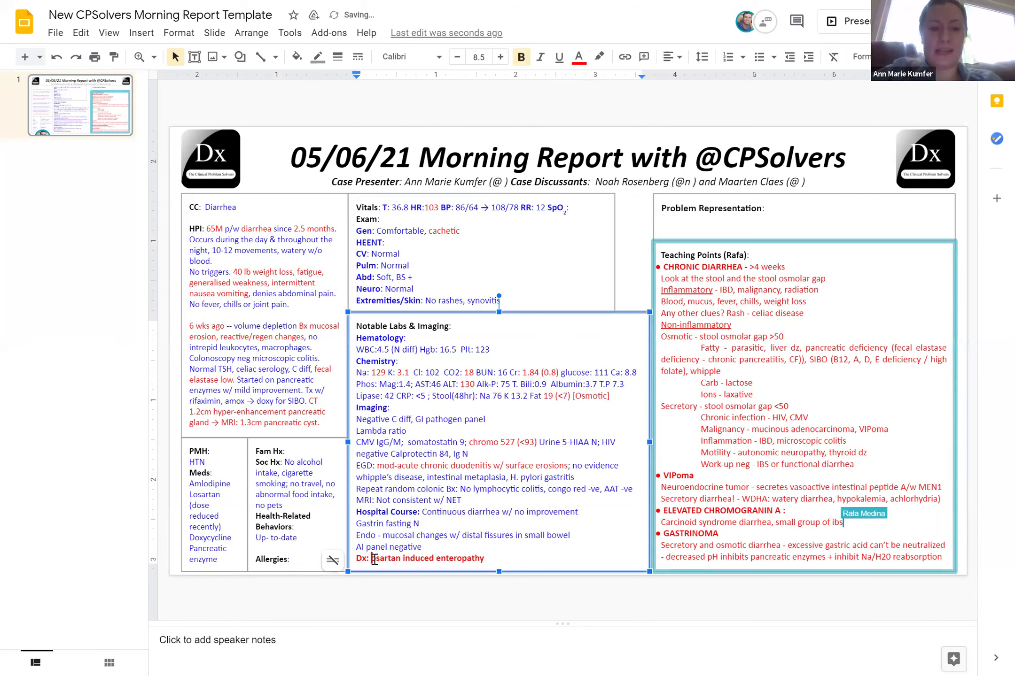
pyautogui.doubleClick(374, 559)
pyautogui.press('BackSpace')
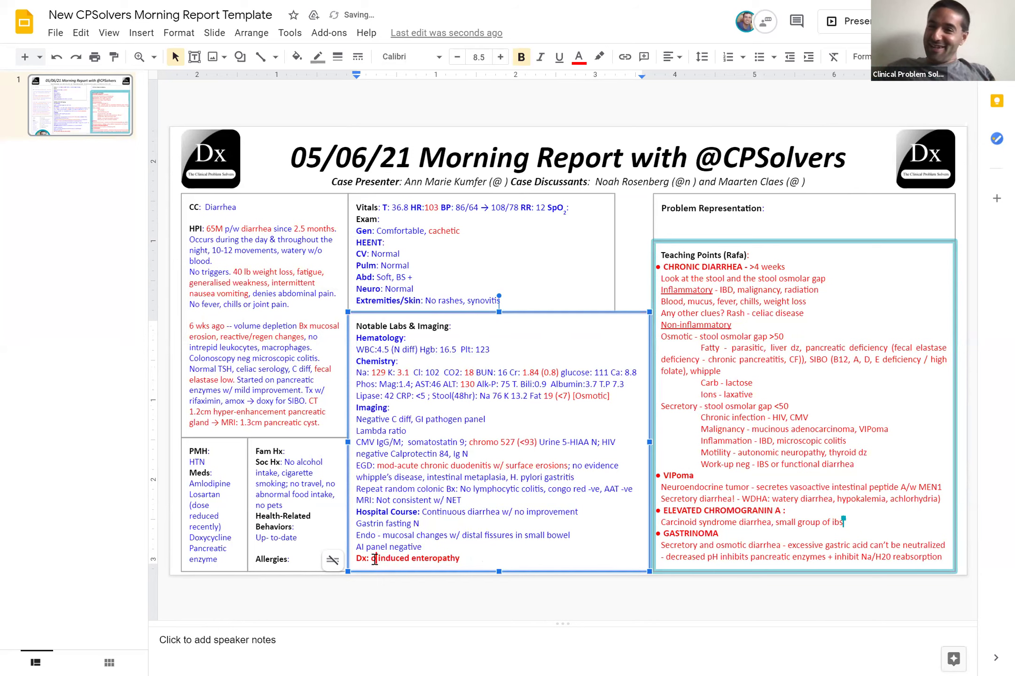
pyautogui.press('BackSpace')
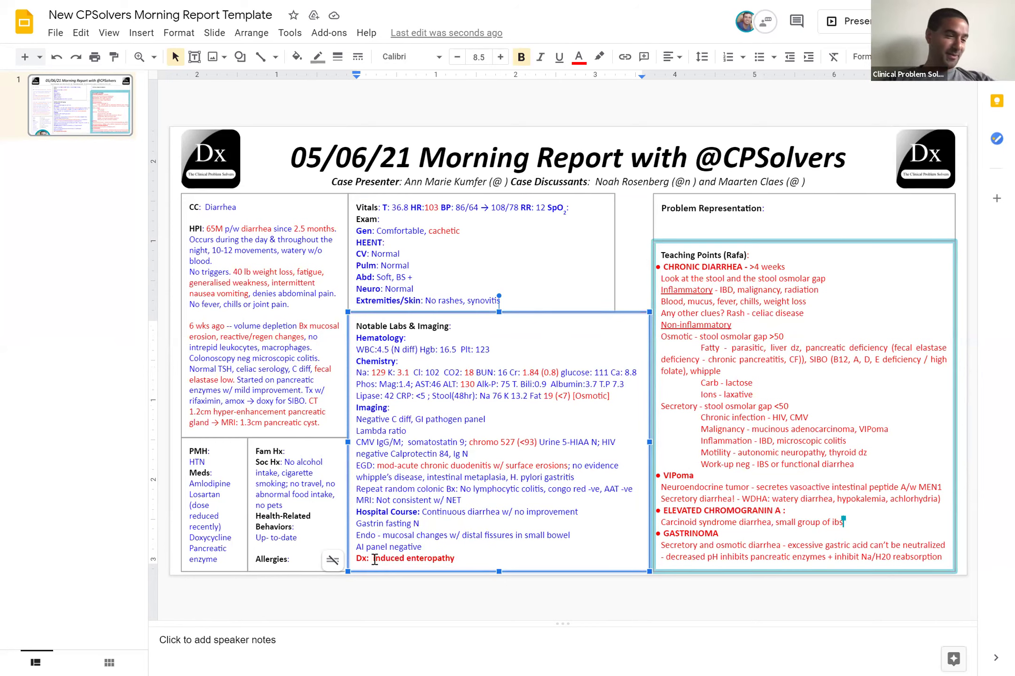
# Replace Amlodipine and Losartan with Olmesartan in Meds and write 'Olmesartan induced enteropathy' as the Dx
pyautogui.click(219, 494)
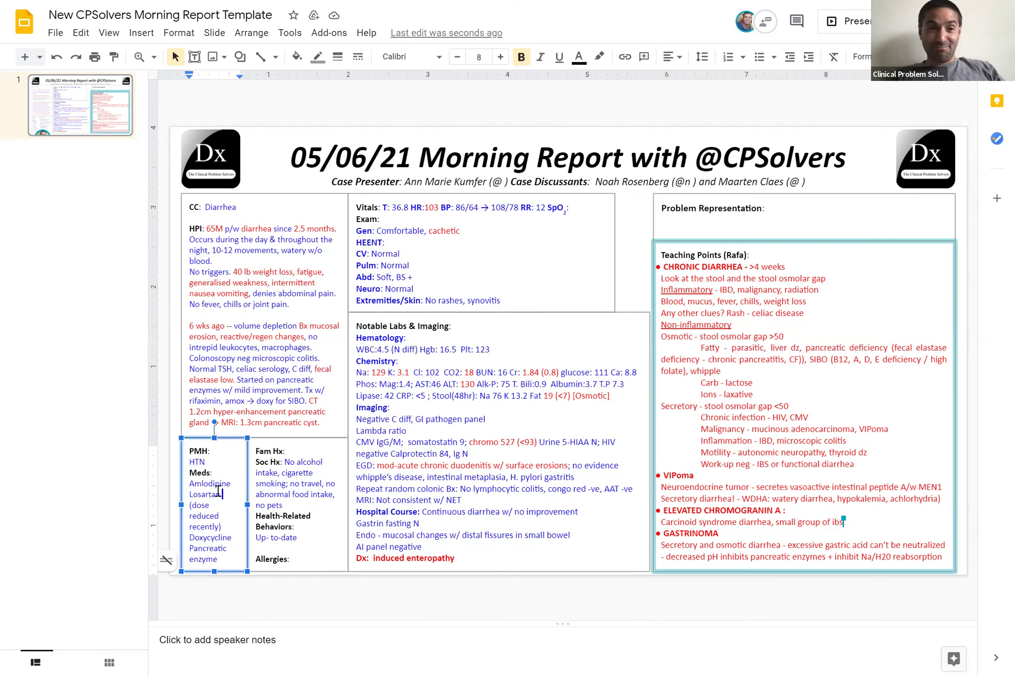
pyautogui.keyDown('shift'); pyautogui.click(190, 484); pyautogui.keyUp('shift')
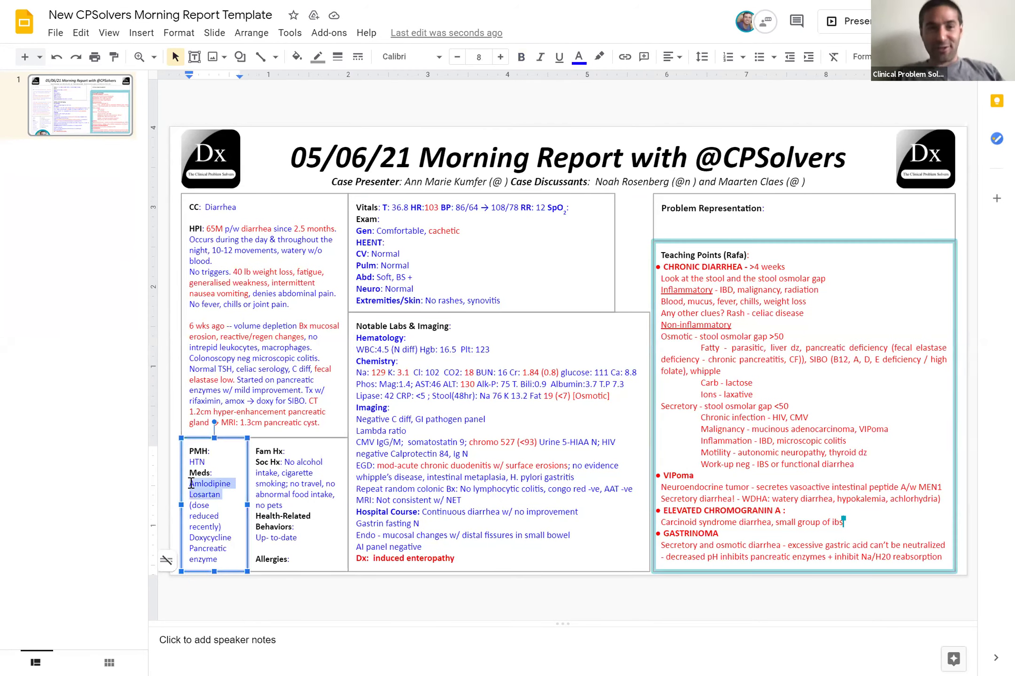
pyautogui.press('BackSpace')
pyautogui.write('Olmesartan(dose reduced recently')
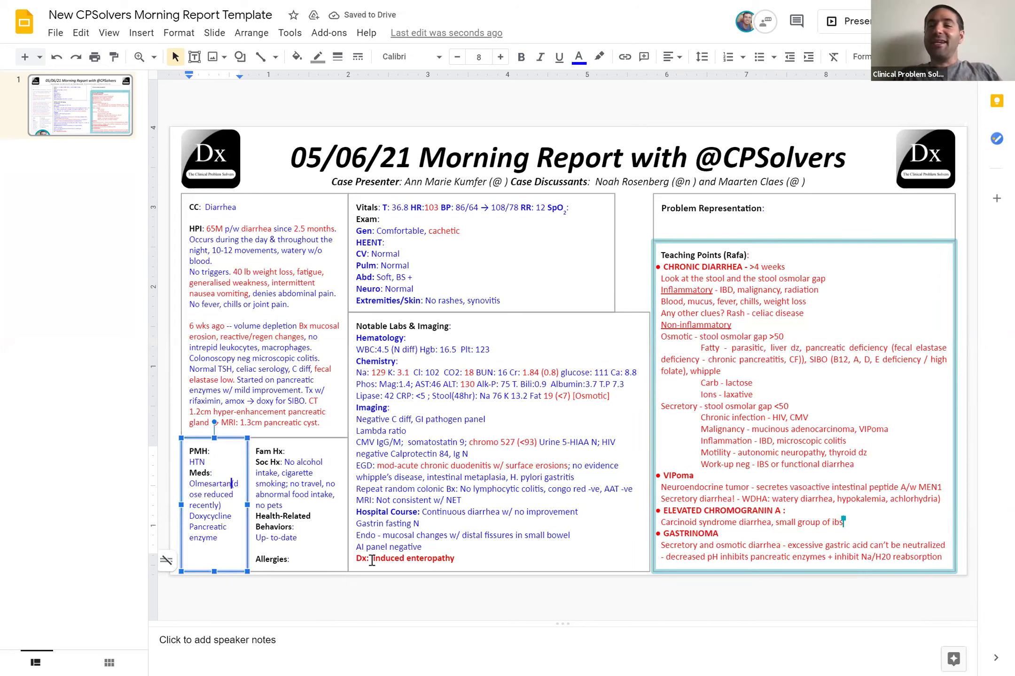
pyautogui.click(371, 559)
pyautogui.write('Olmesar')
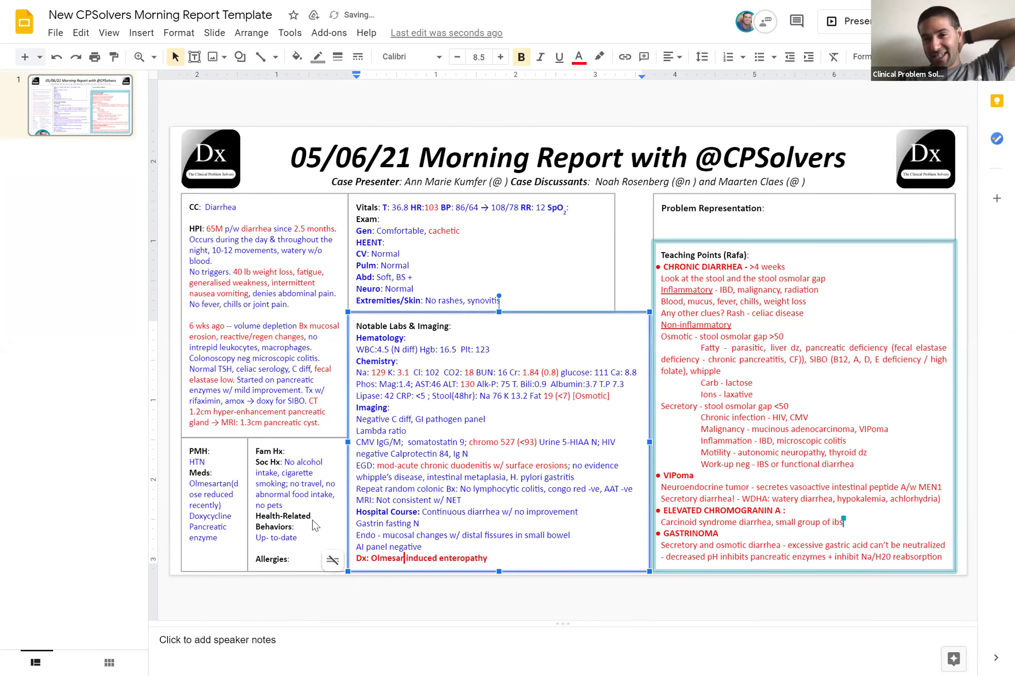
pyautogui.write('tan')
# Make the Meds entry read 'Olmesartan-' with 'Amlodipine' on the next line
pyautogui.click(235, 484)
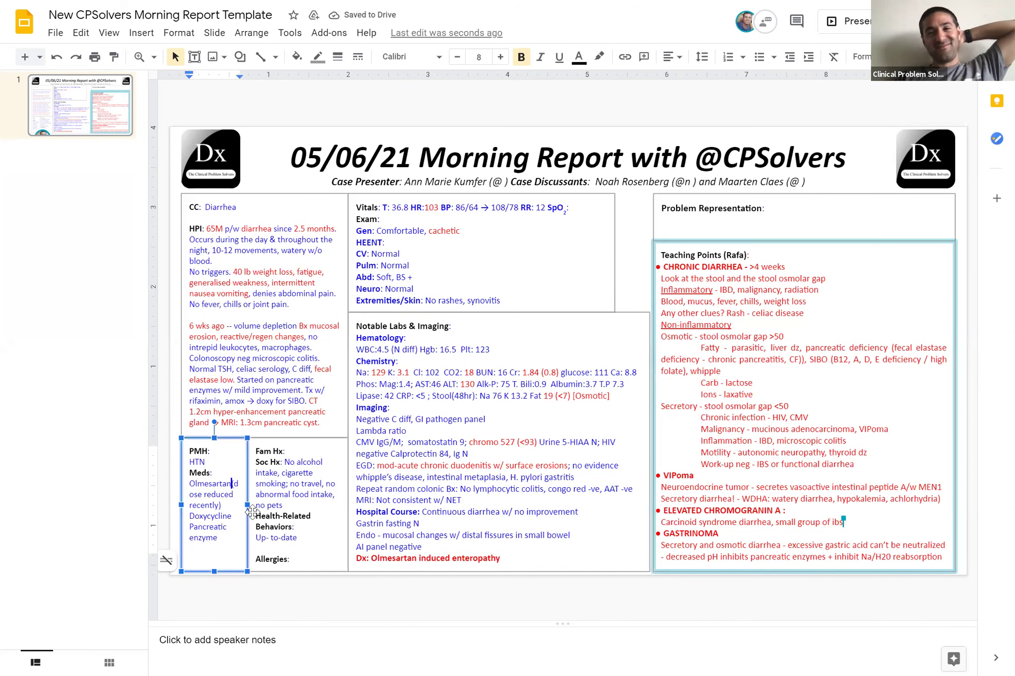
pyautogui.press('BackSpace')
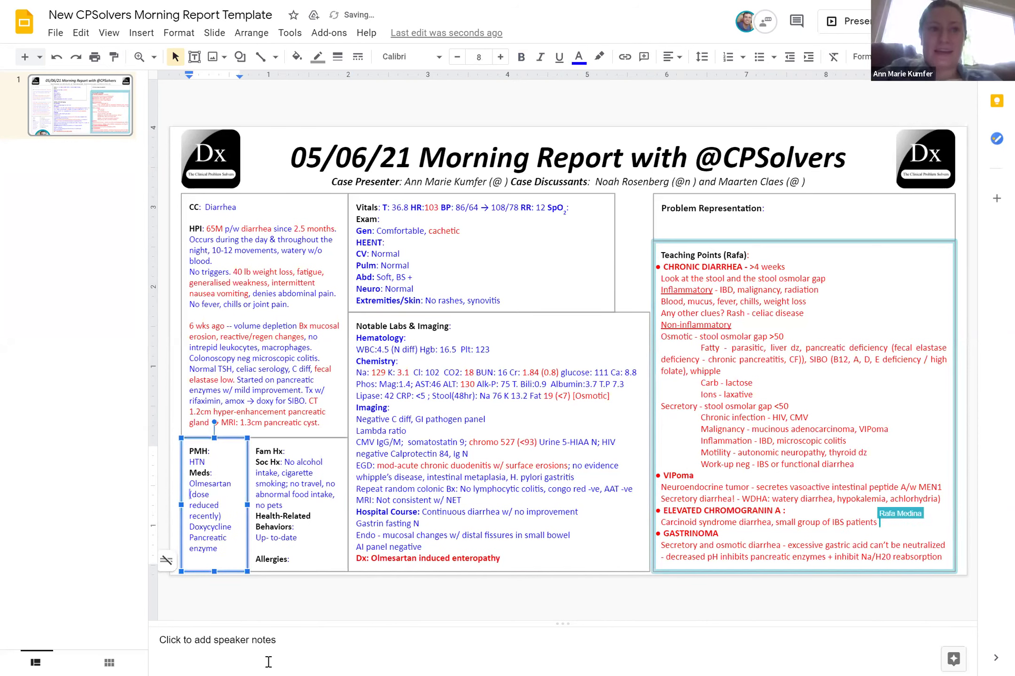
pyautogui.click(268, 662)
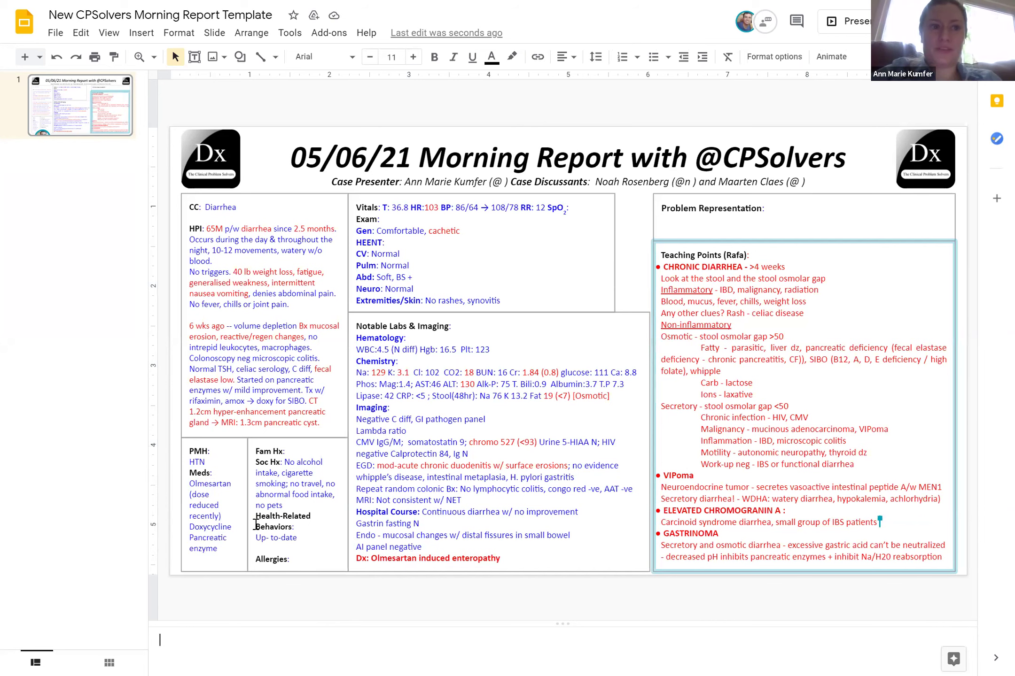
pyautogui.click(232, 485)
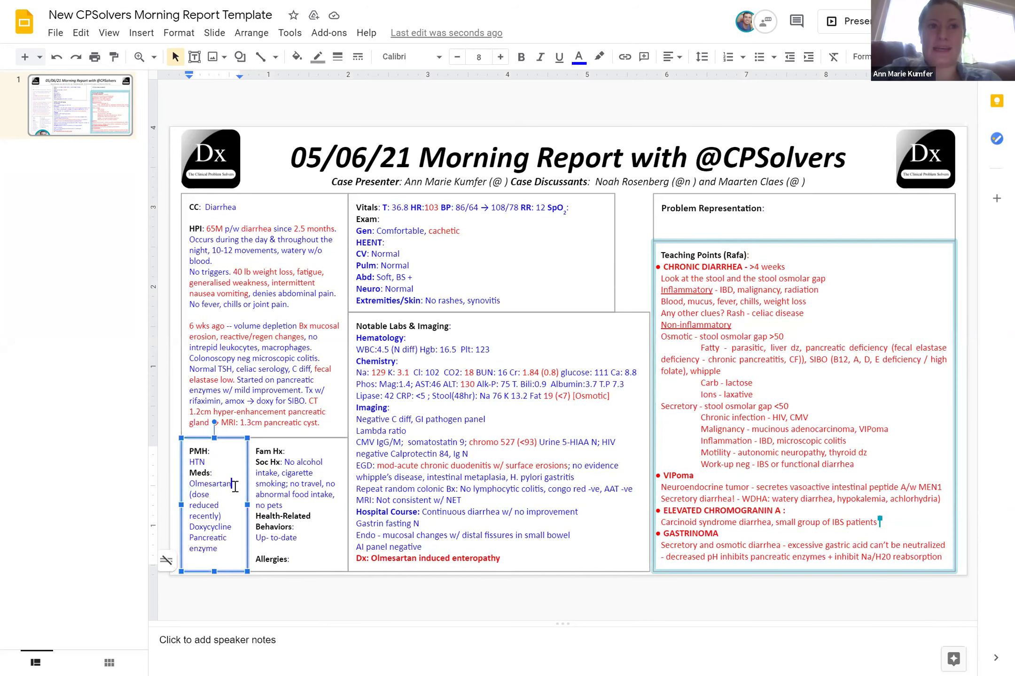
pyautogui.write('-')
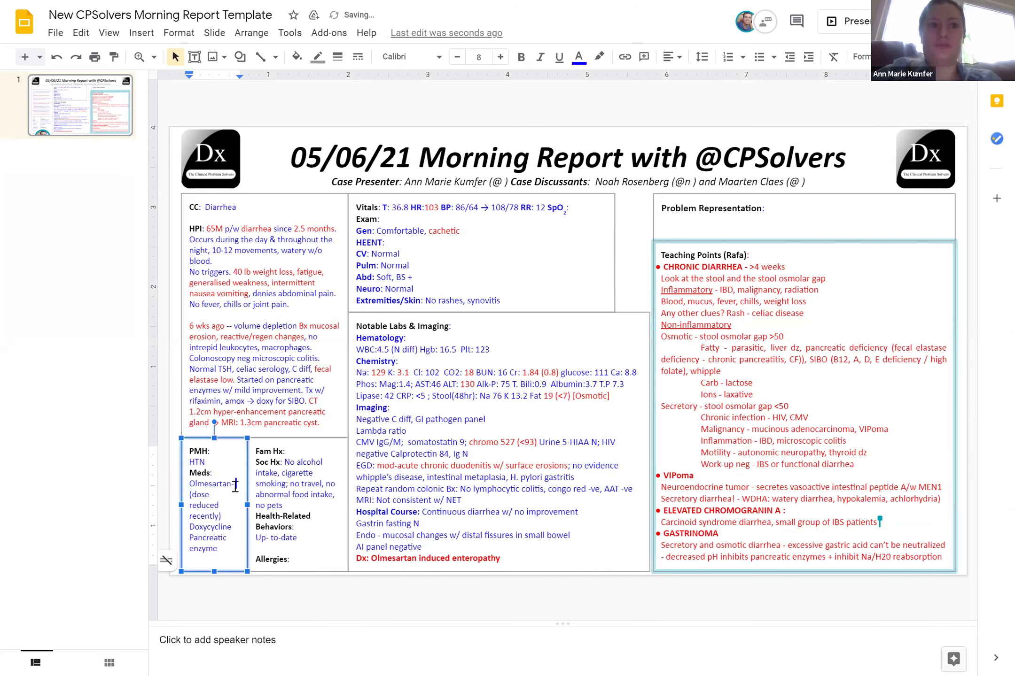
pyautogui.press('Return')
pyautogui.write('Amlodipi')
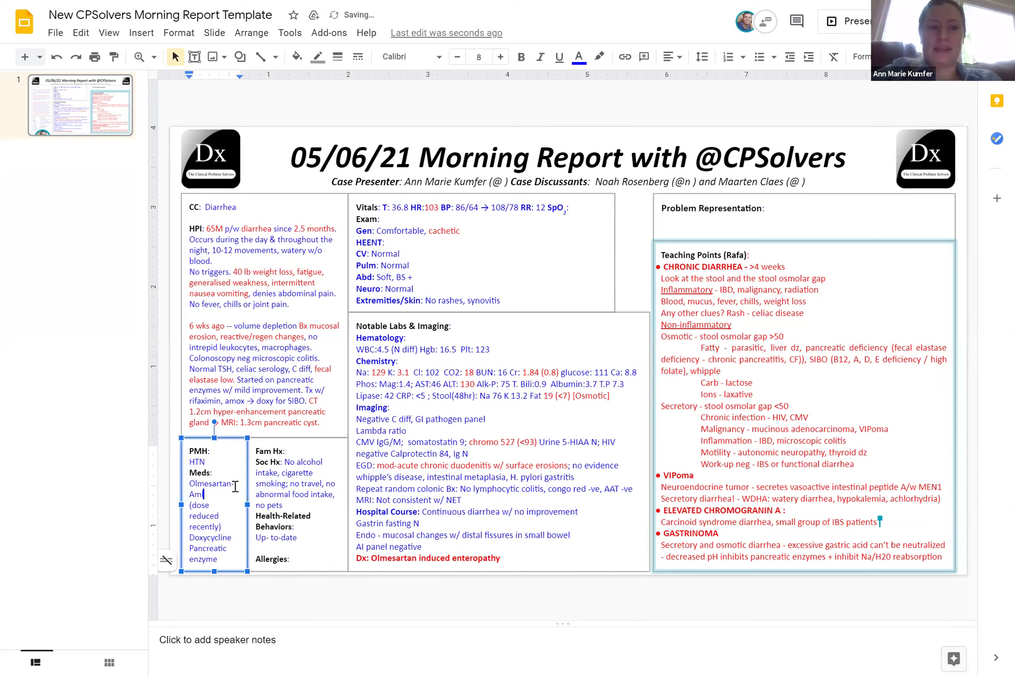
pyautogui.write('ne')
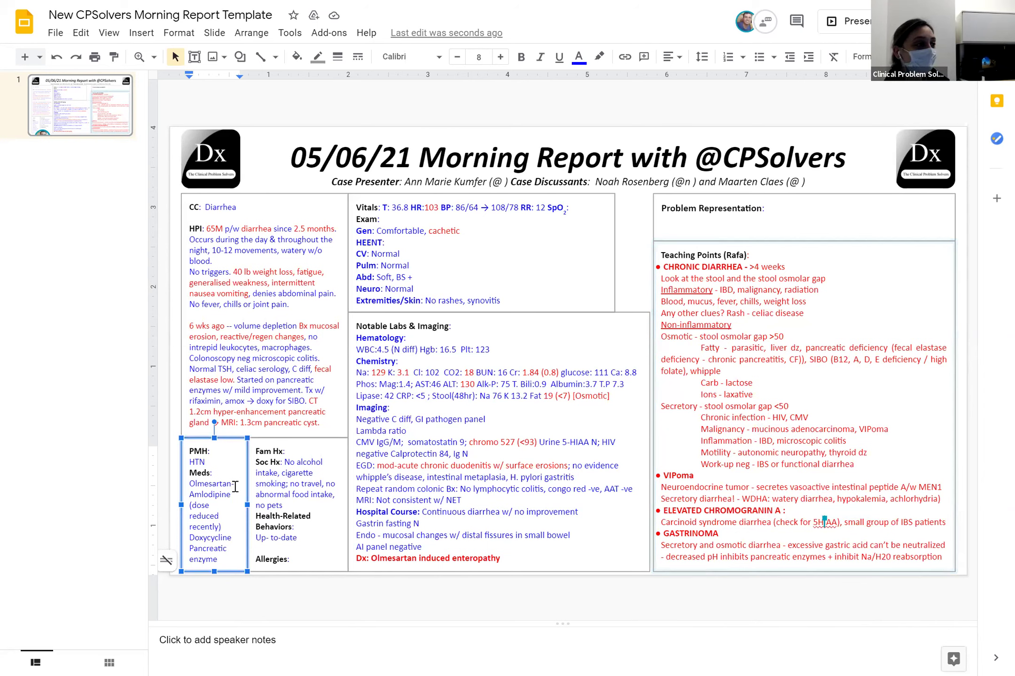
# Stretch the Vitals and Exam box's right edge to Teaching Points and align the Problem Representation box's left edge
pyautogui.click(608, 251)
pyautogui.moveTo(627, 251); pyautogui.dragTo(648, 252)
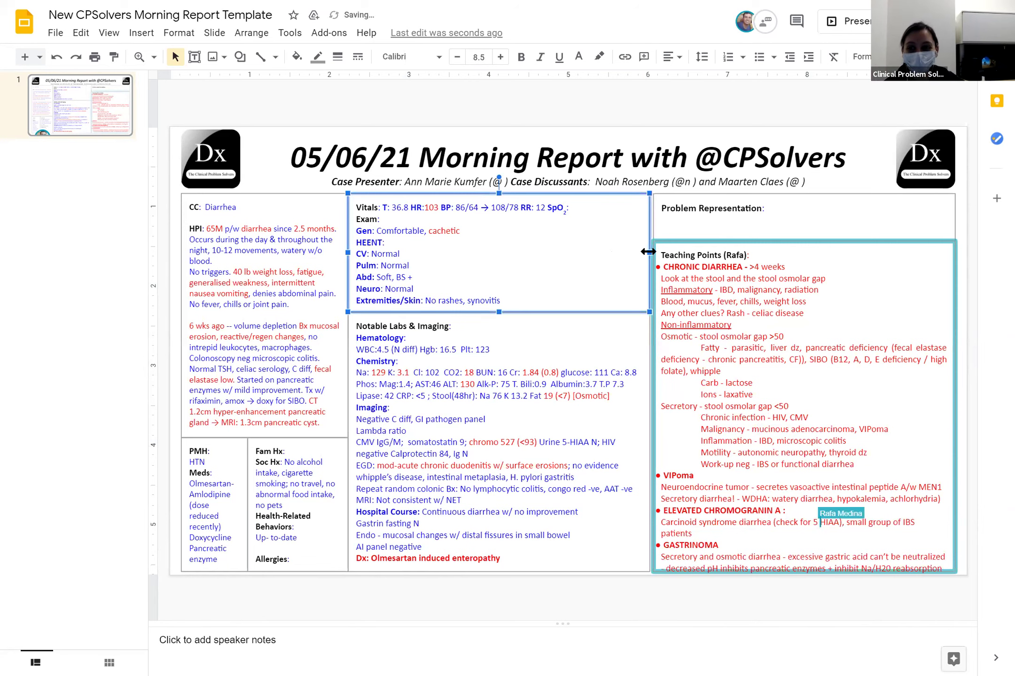
pyautogui.click(658, 218)
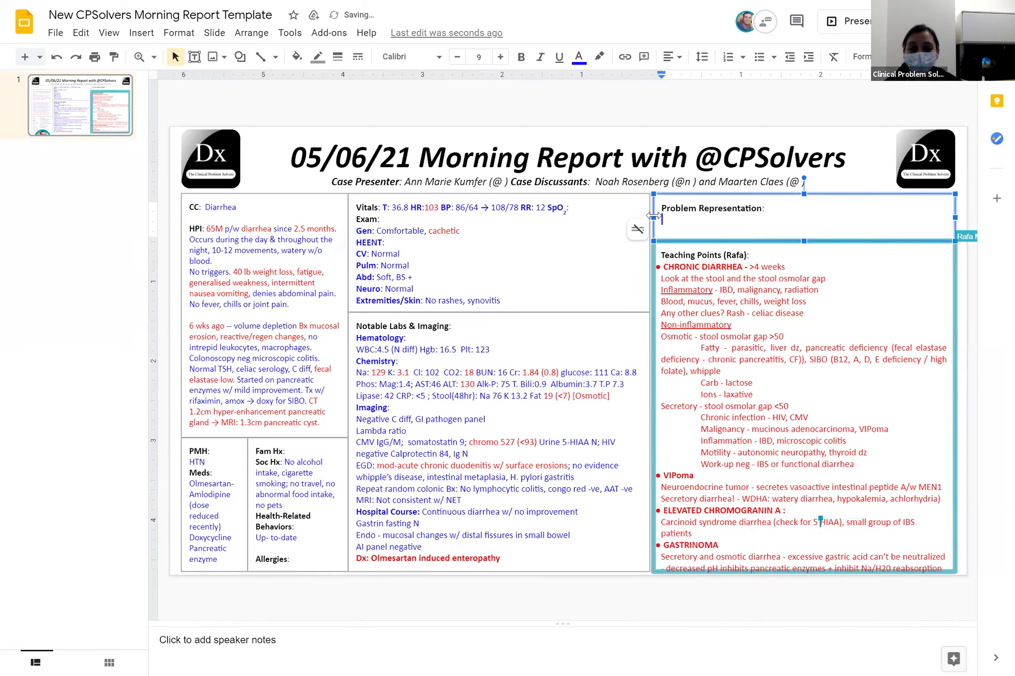
pyautogui.moveTo(651, 217); pyautogui.dragTo(650, 217)
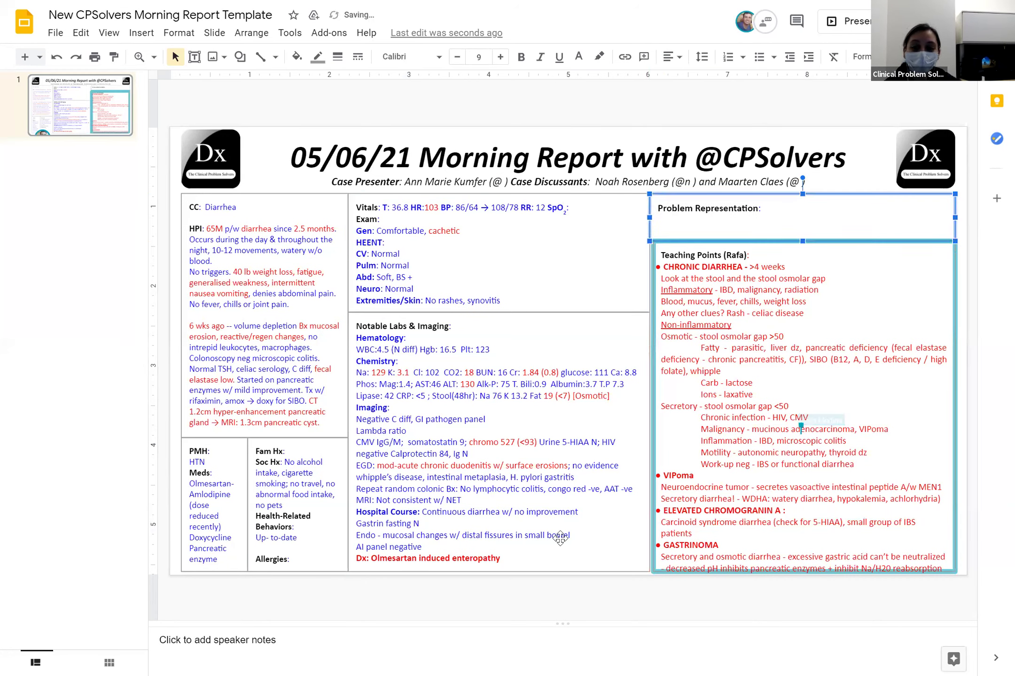
pyautogui.click(533, 661)
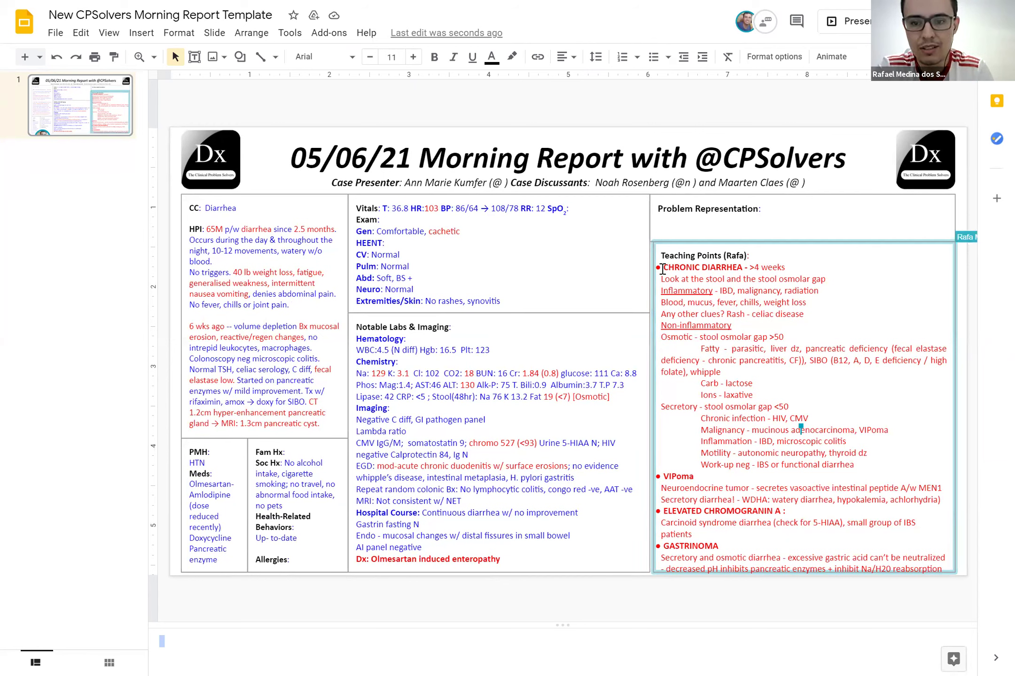
# Fill the title's '(@ )' placeholders with the first discussant's and the case presenter's Twitter handles
pyautogui.click(689, 182)
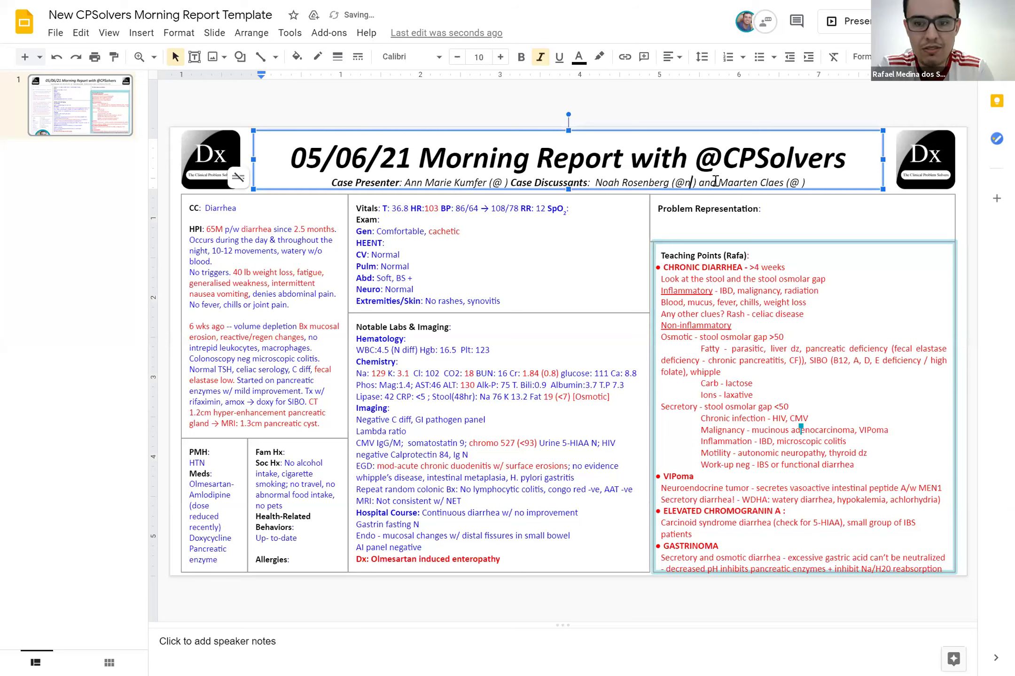
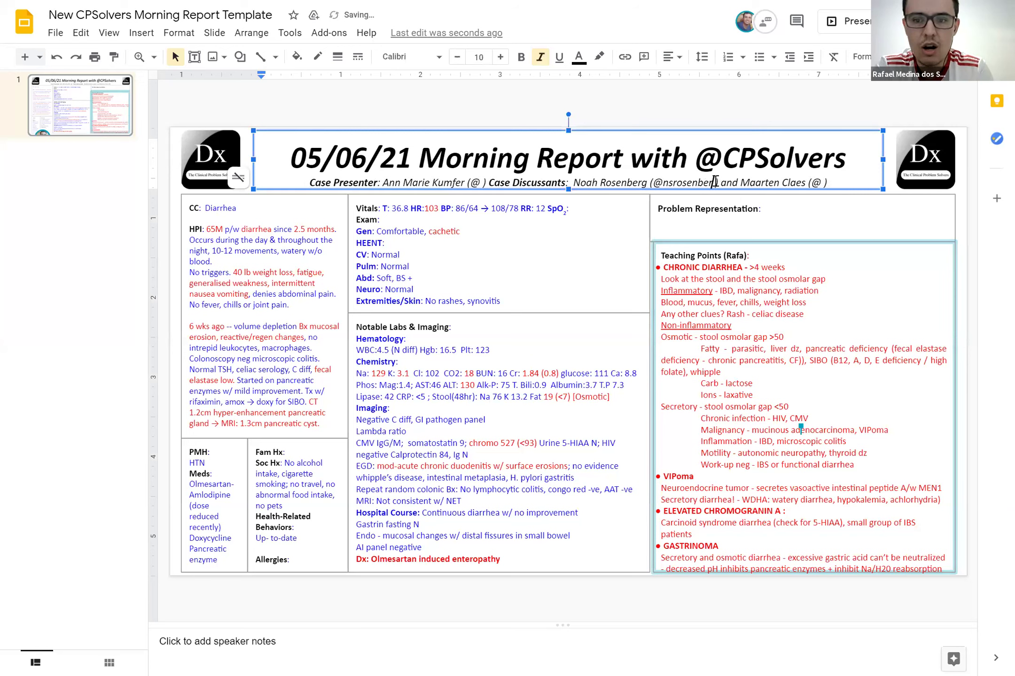
pyautogui.click(477, 182)
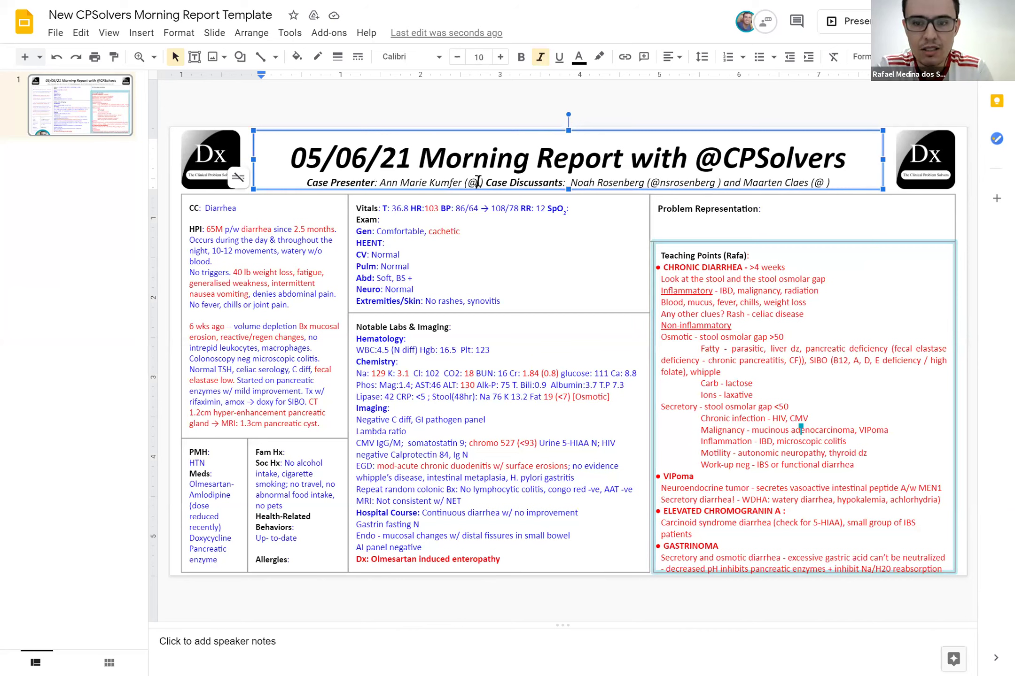
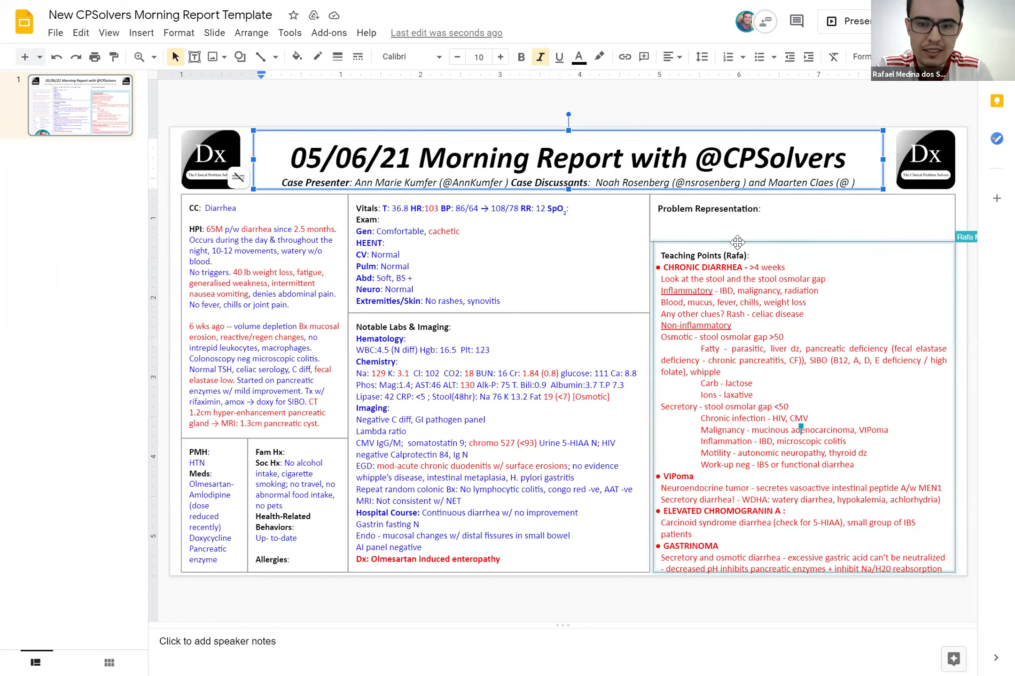
pyautogui.click(506, 656)
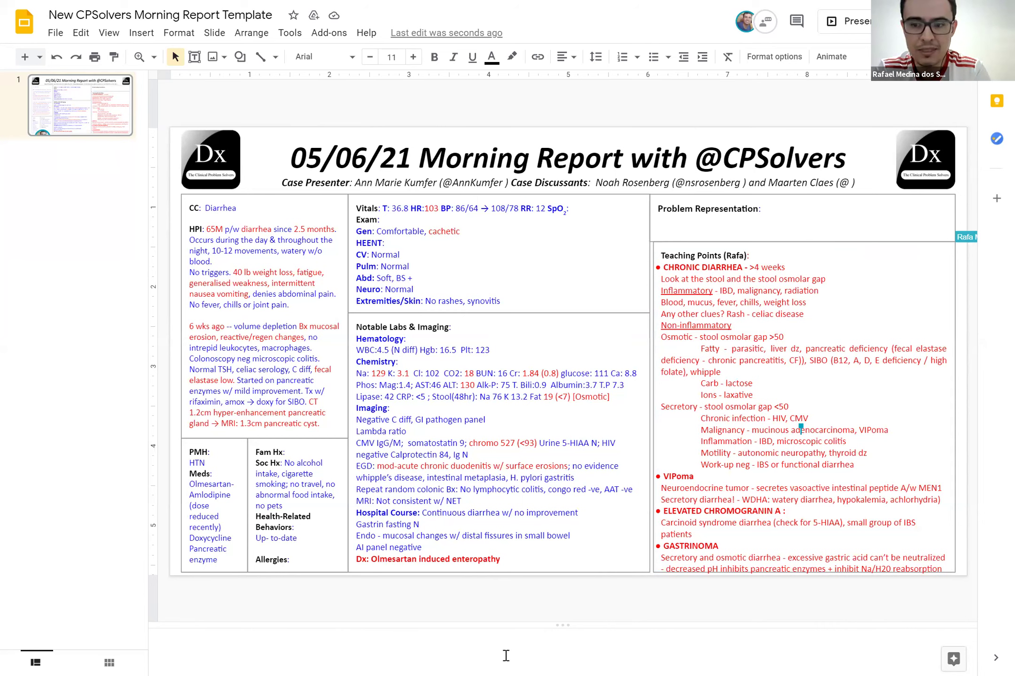
pyautogui.click(506, 656)
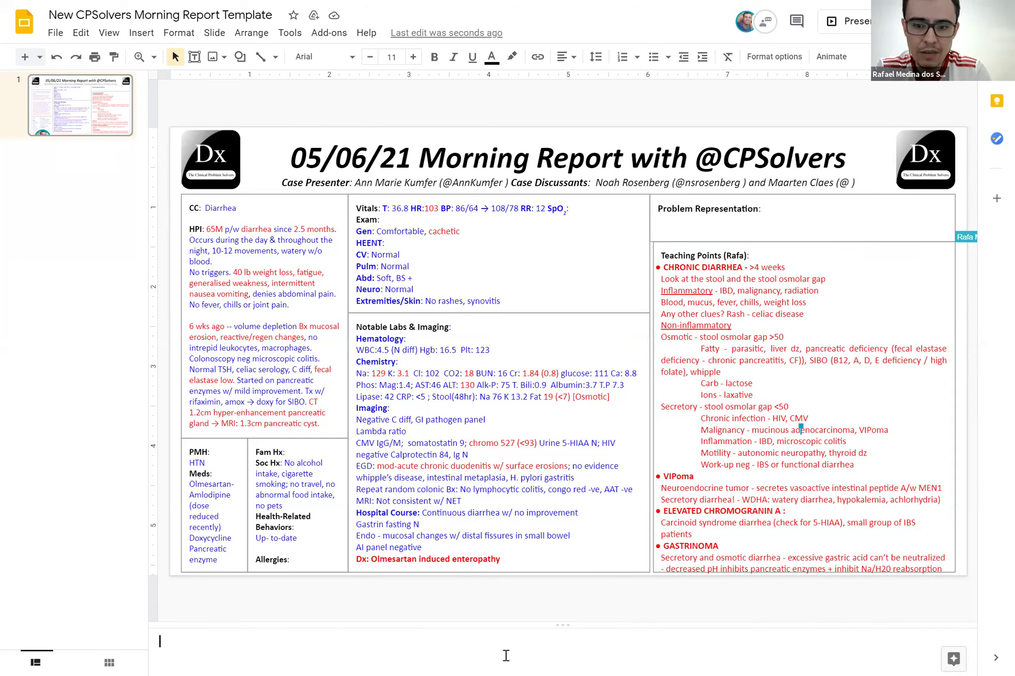